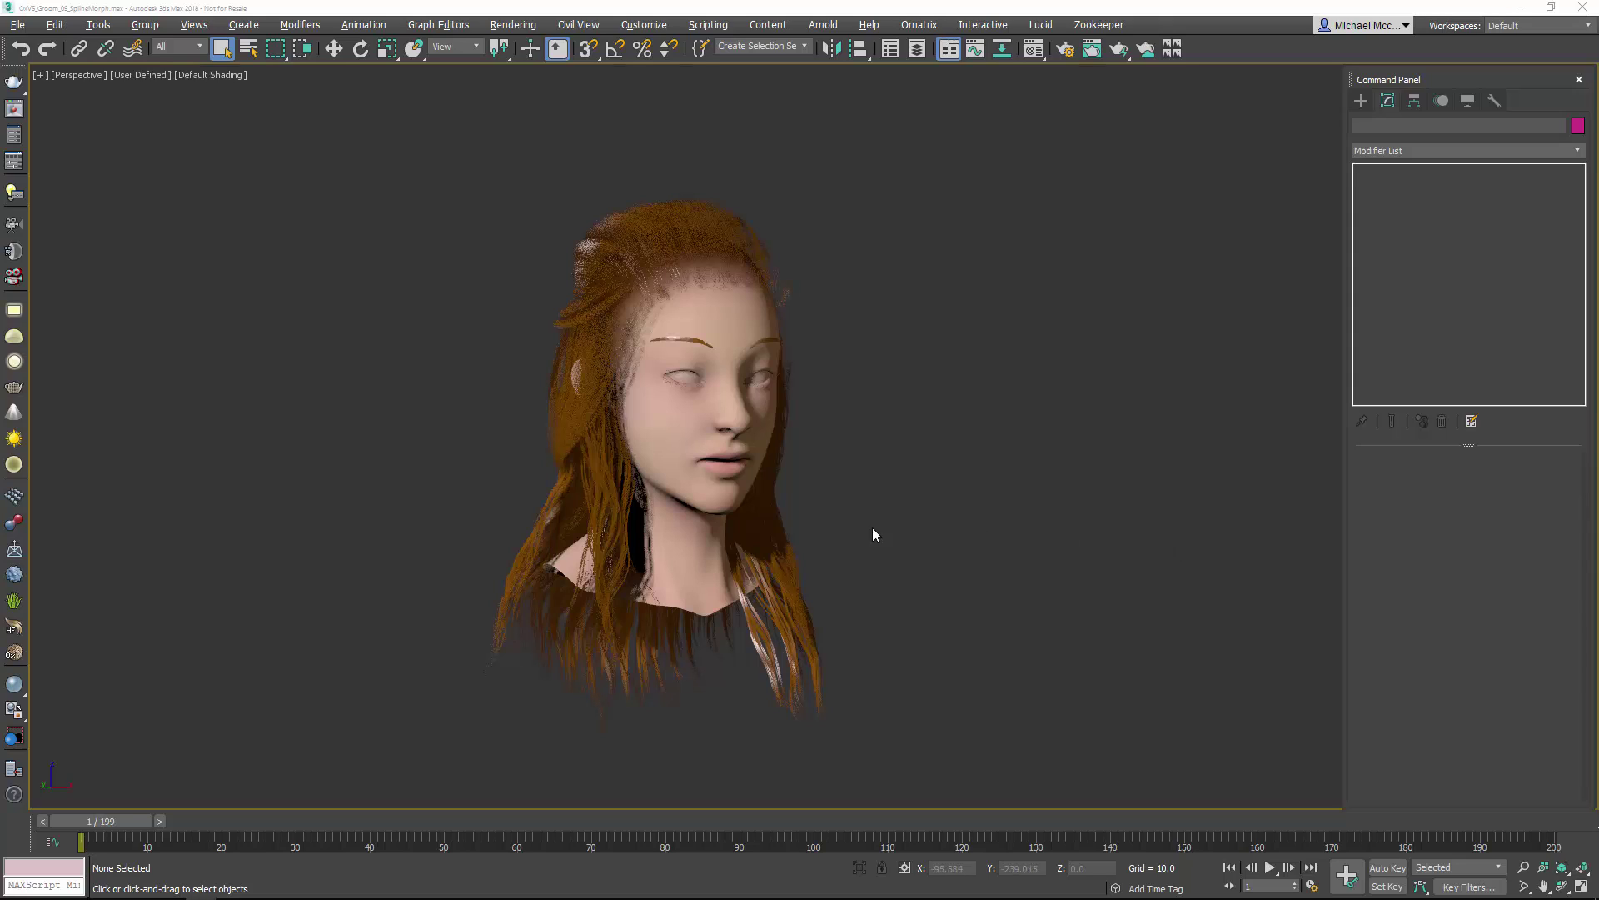
pyautogui.click(782, 527)
pyautogui.click(867, 404)
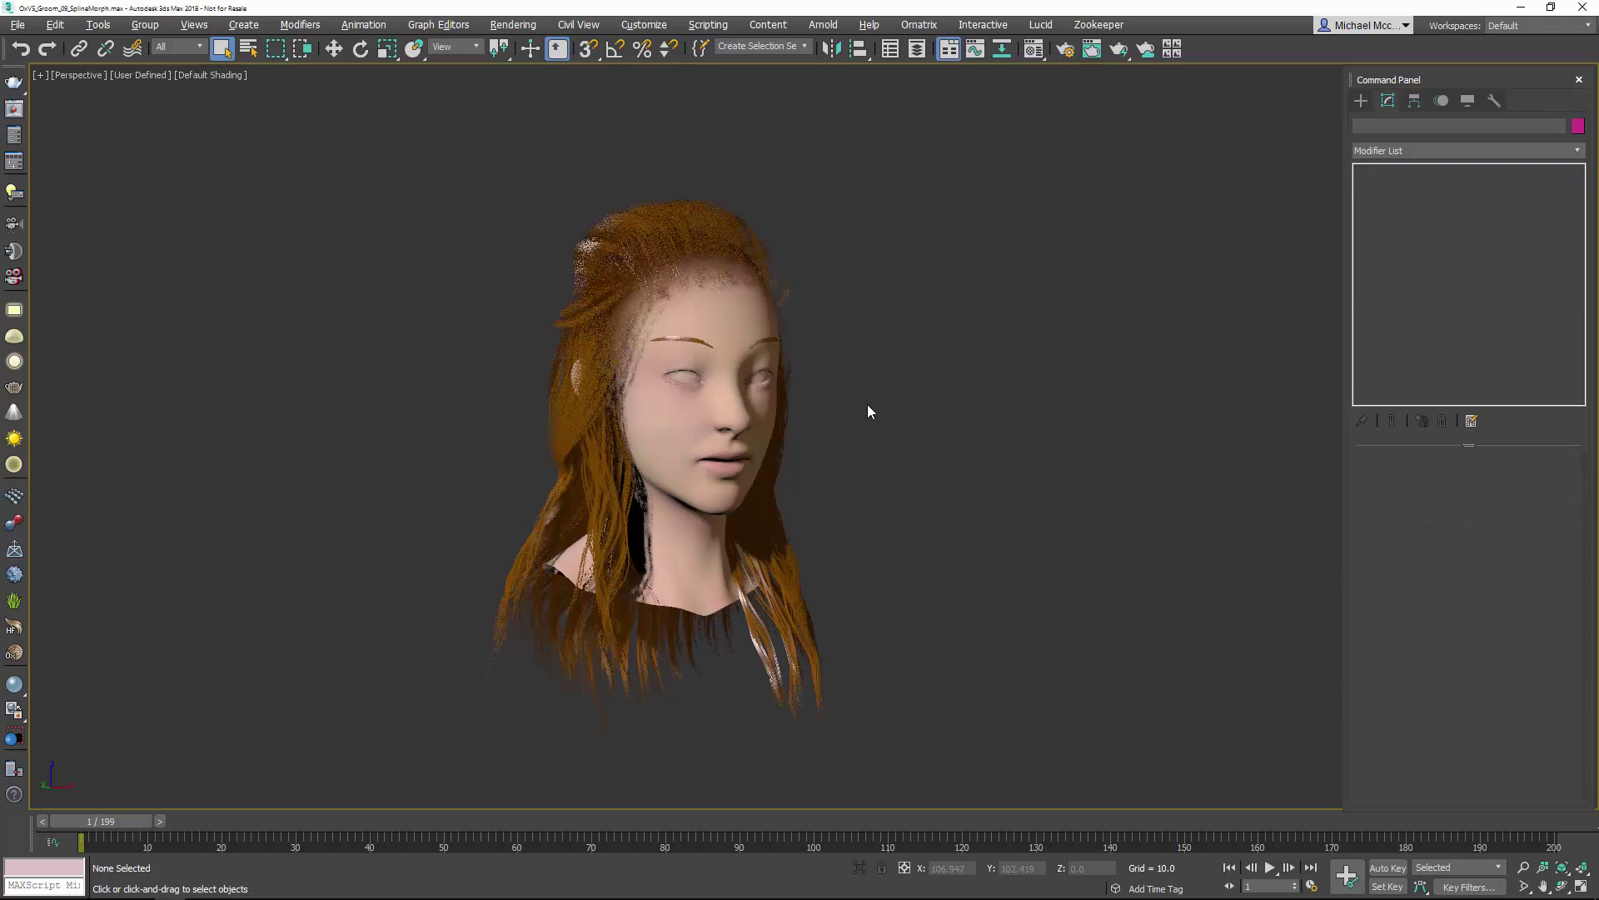
pyautogui.click(732, 237)
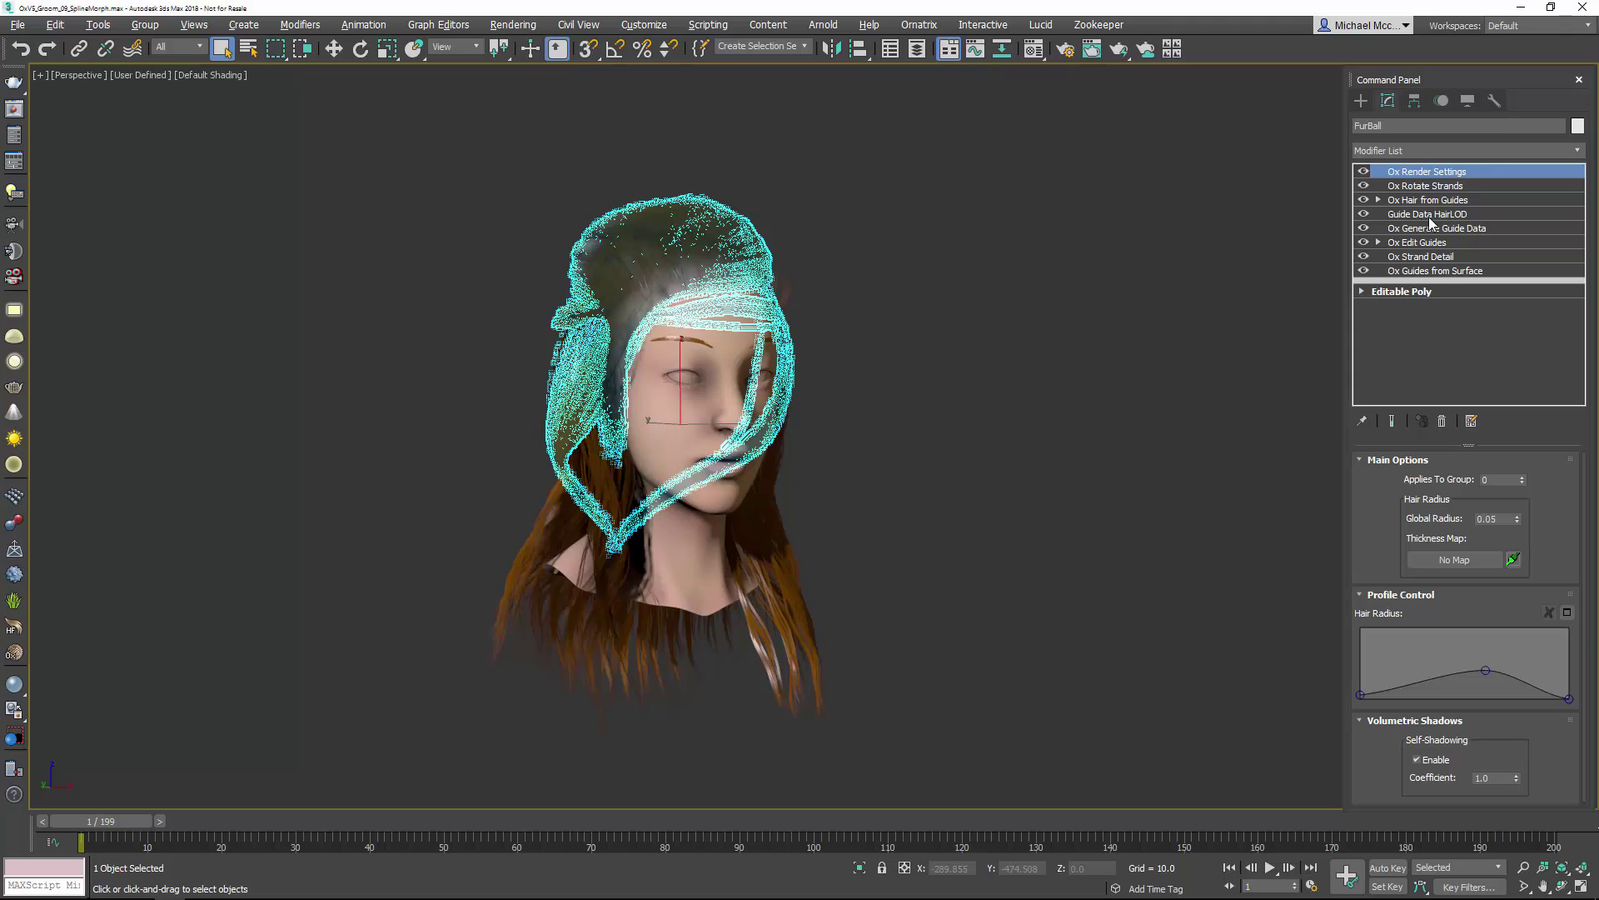
pyautogui.click(955, 279)
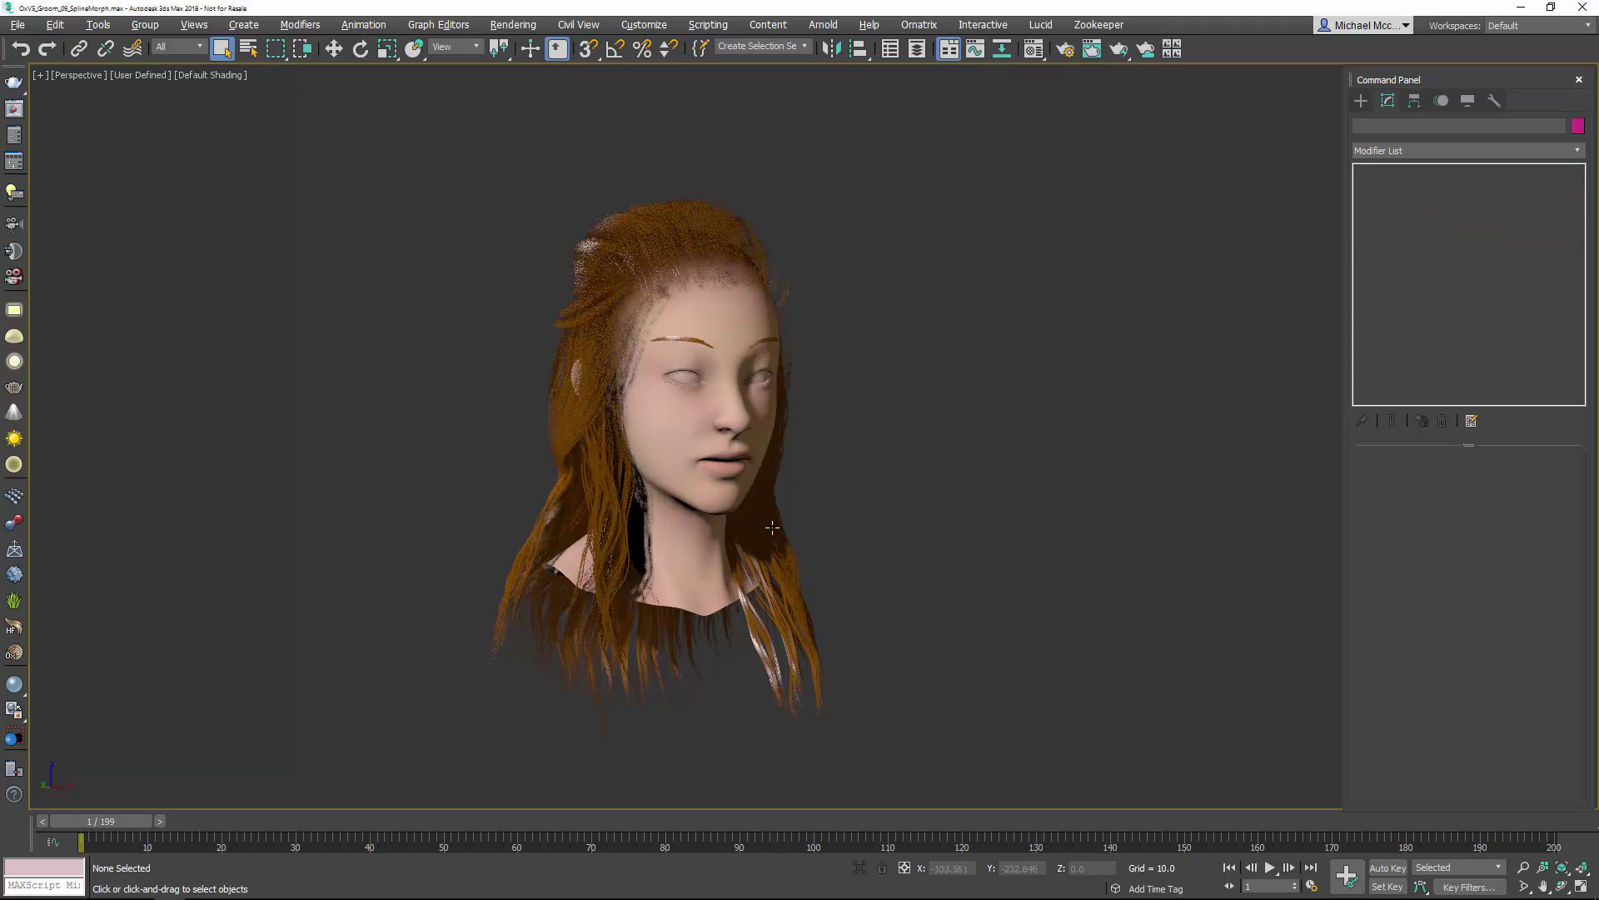
# Step: Disable Ox Render Settings, Strand Curling, Rotate Strands, Hair Clustering and Hair from Guides on the long hair object, leaving Ox Strand Frizz active
pyautogui.click(773, 527)
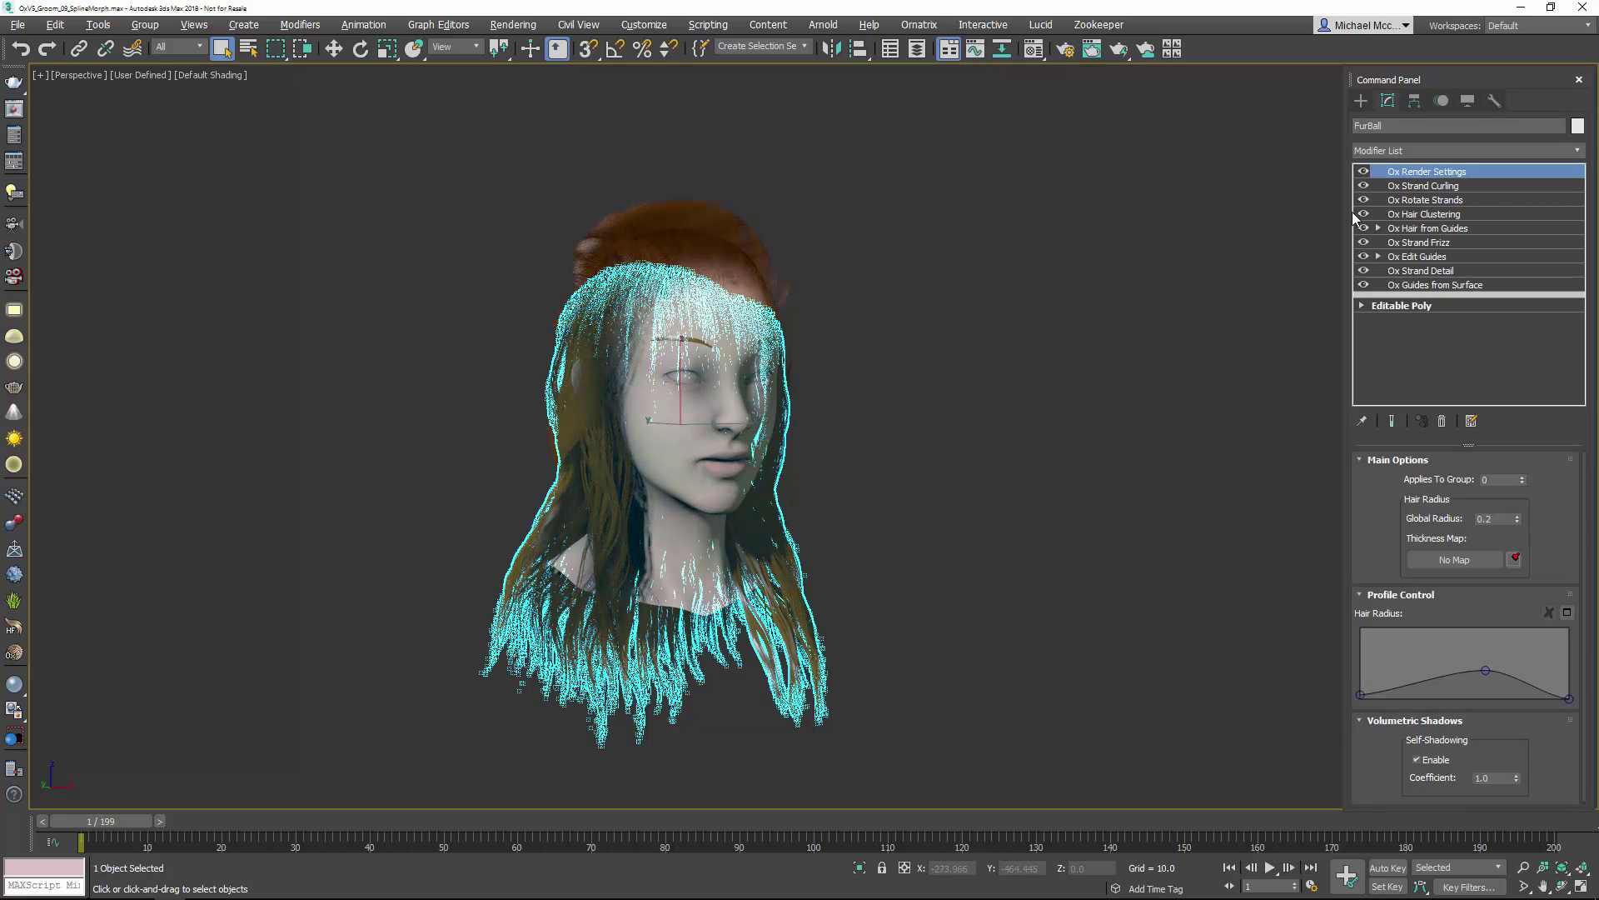
pyautogui.click(1362, 171)
pyautogui.click(1362, 186)
pyautogui.click(1363, 200)
pyautogui.click(1364, 214)
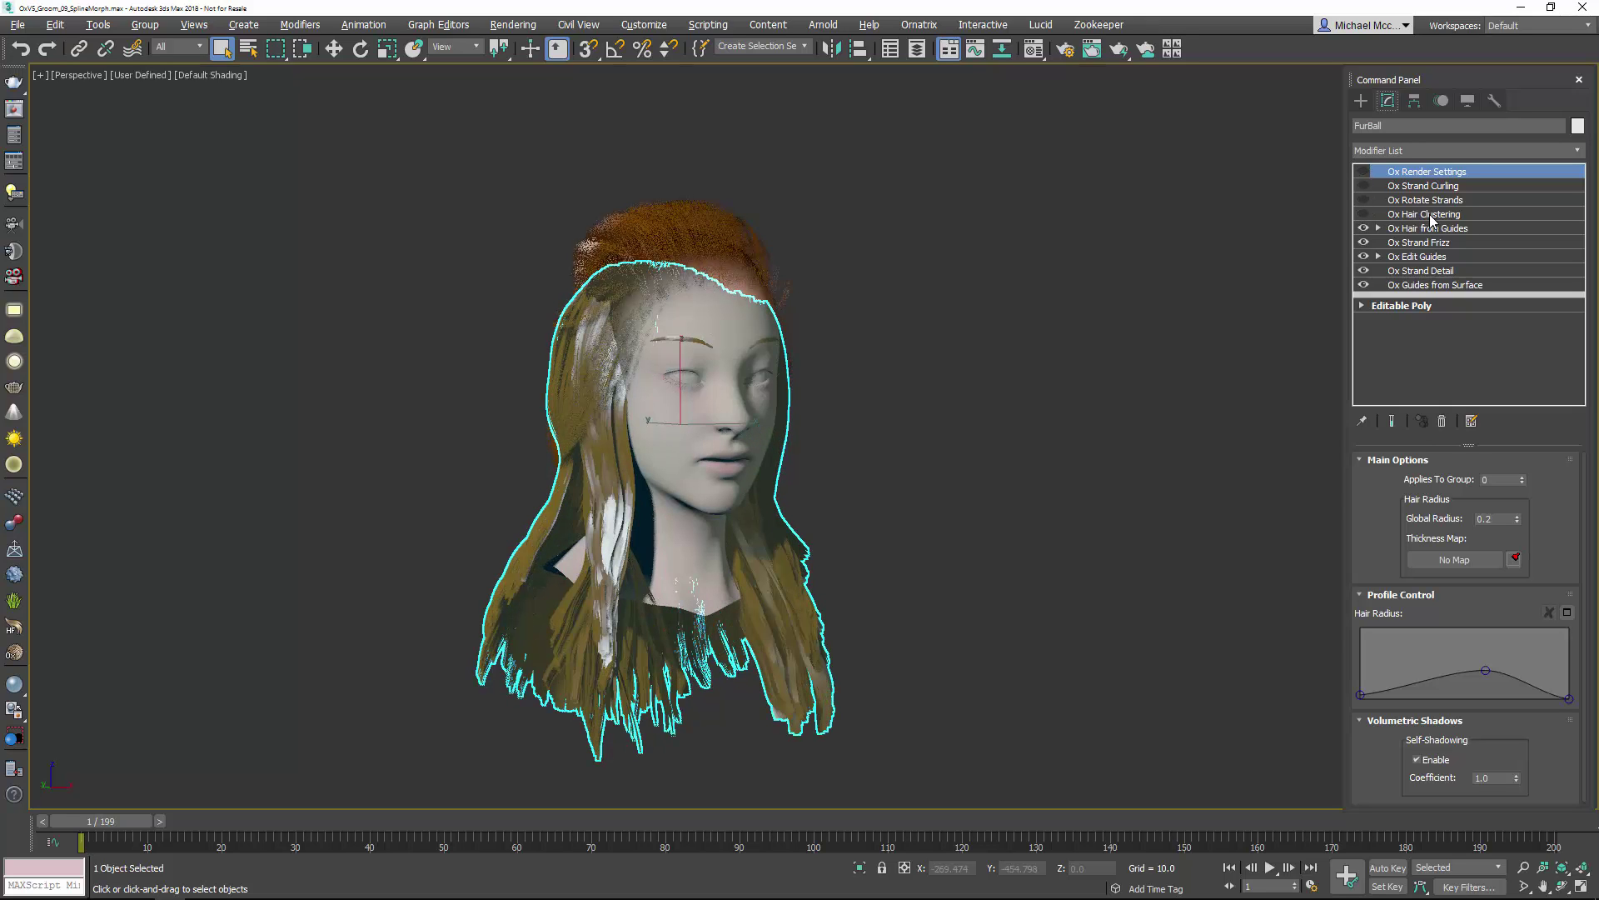
pyautogui.click(1363, 228)
pyautogui.click(1425, 230)
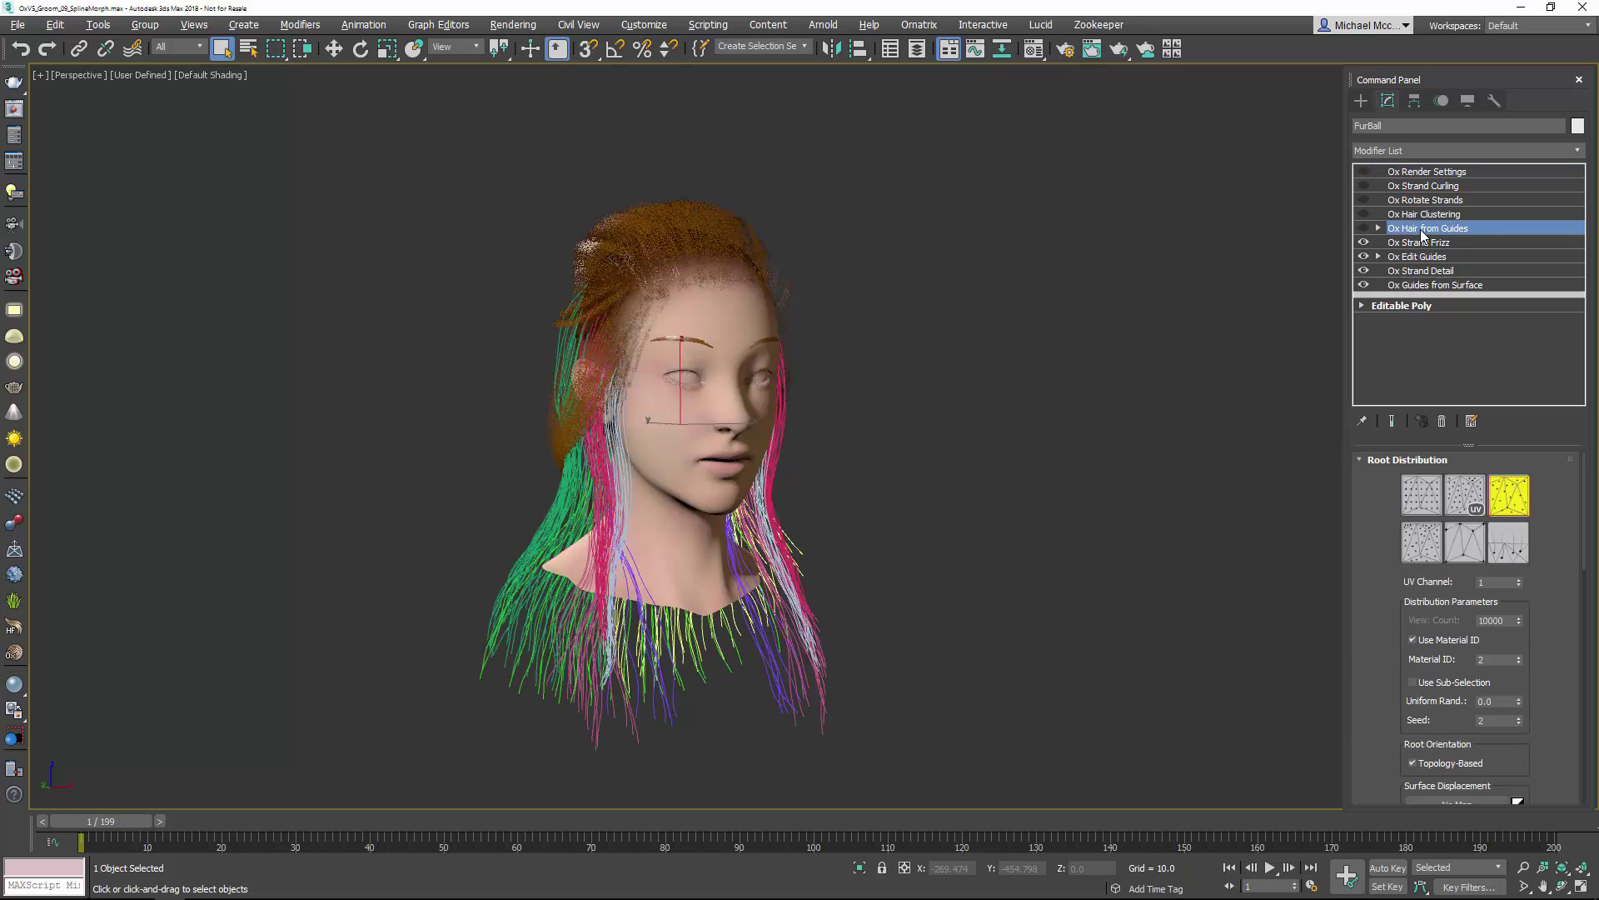
pyautogui.click(1424, 243)
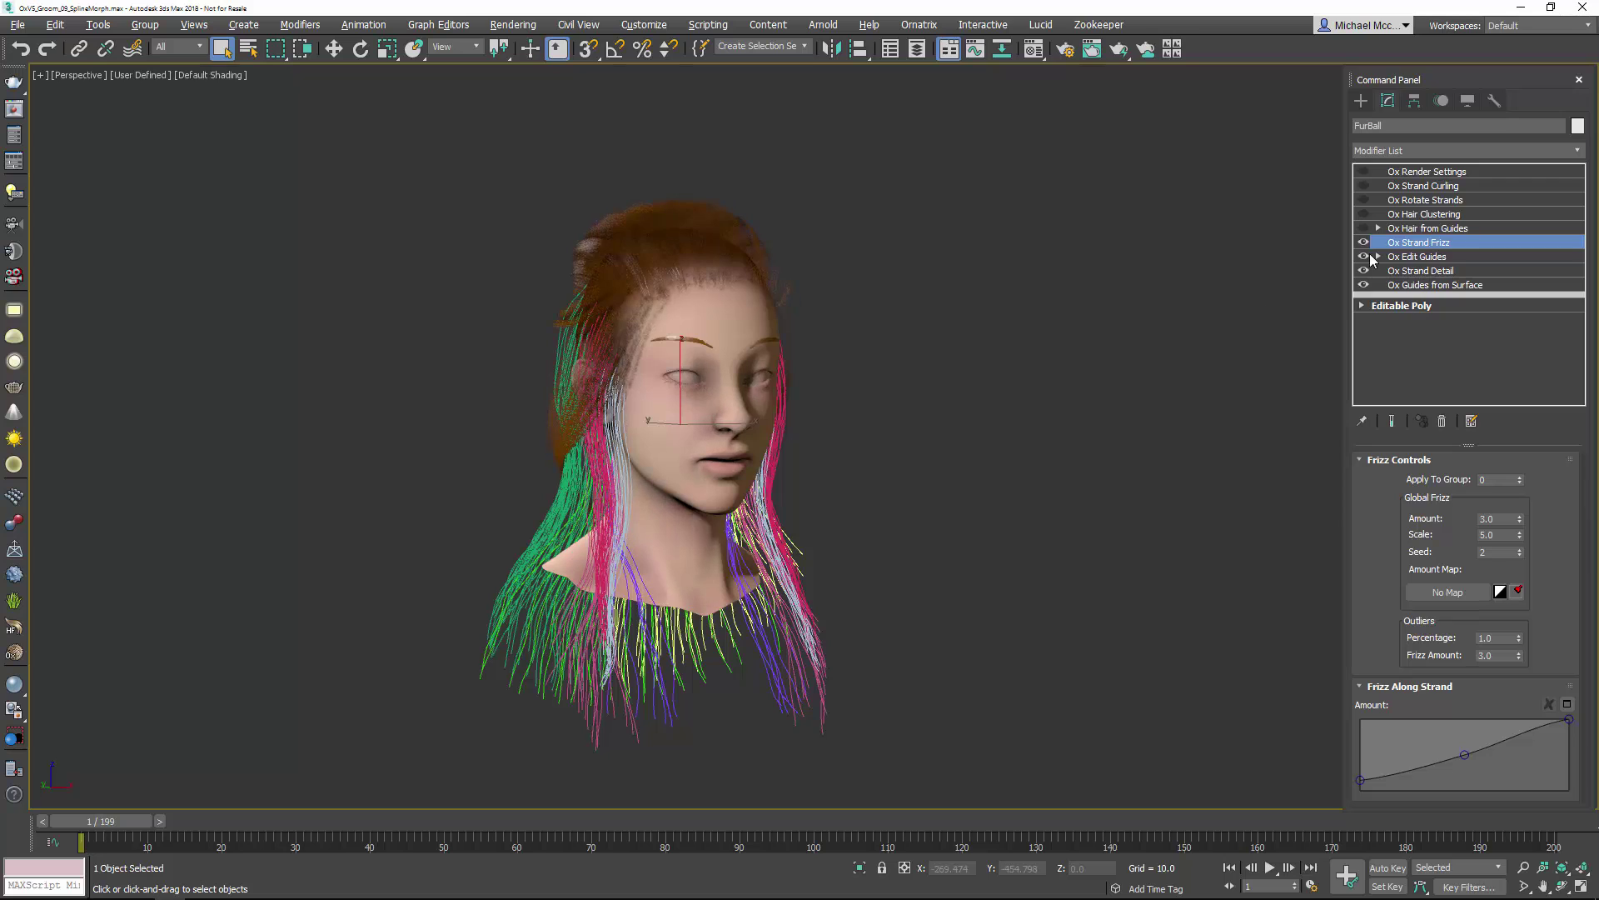
# Step: Clone the long hair guides beside the head as two independent copies spaced about 71 units apart along X
pyautogui.rightClick(856, 446)
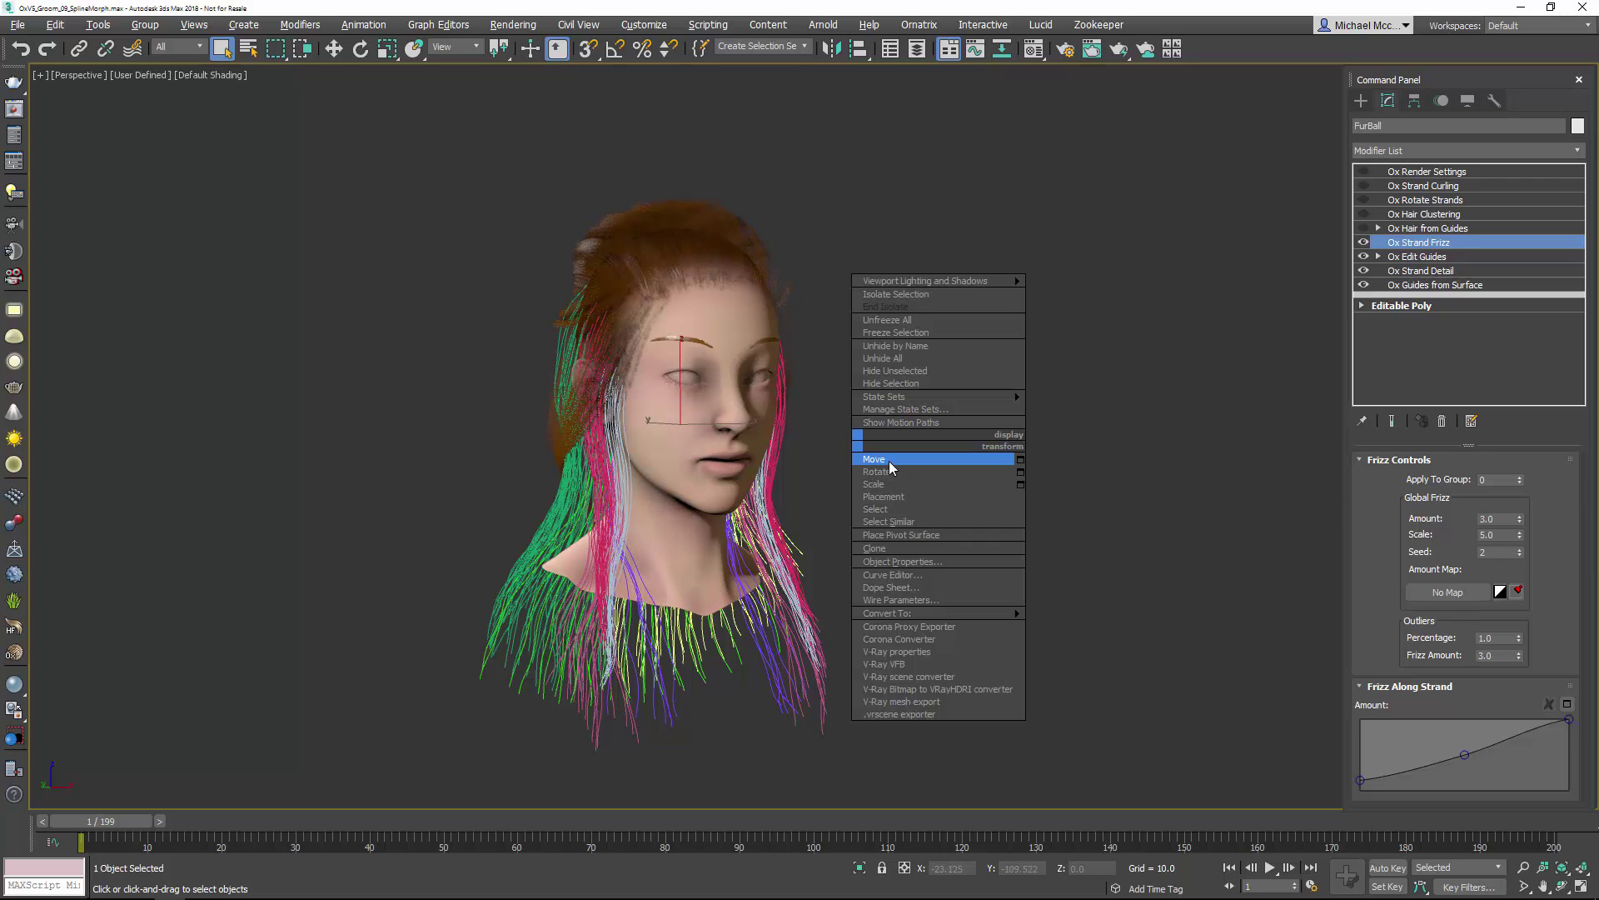
pyautogui.click(887, 459)
pyautogui.keyDown('shift'); pyautogui.moveTo(711, 425); pyautogui.dragTo(956, 416); pyautogui.keyUp('shift')
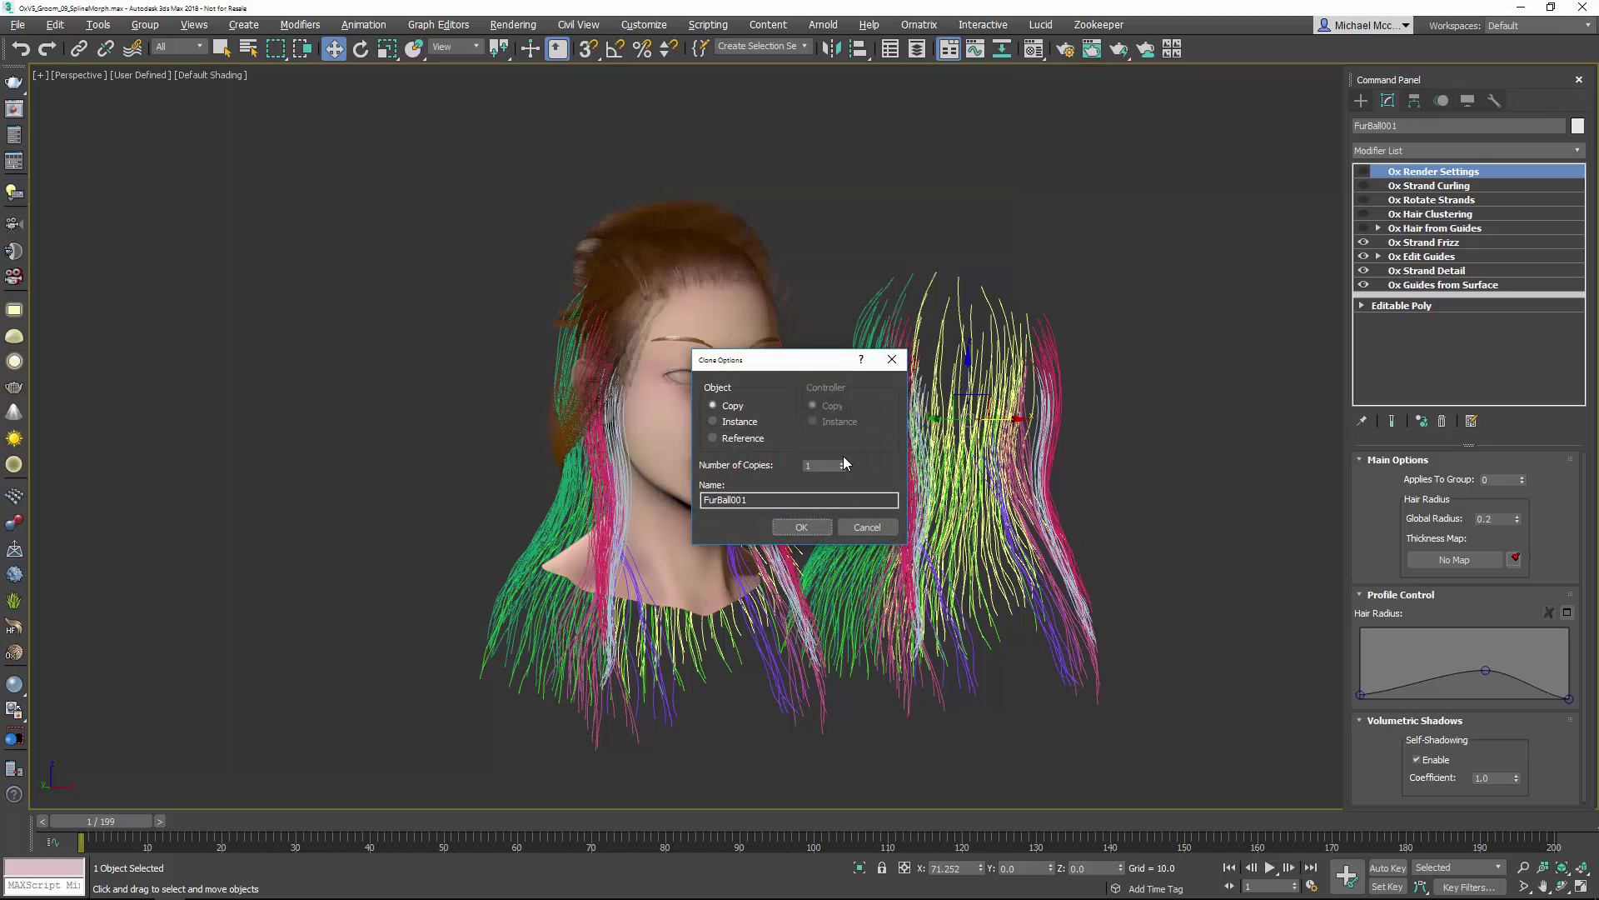
pyautogui.click(802, 527)
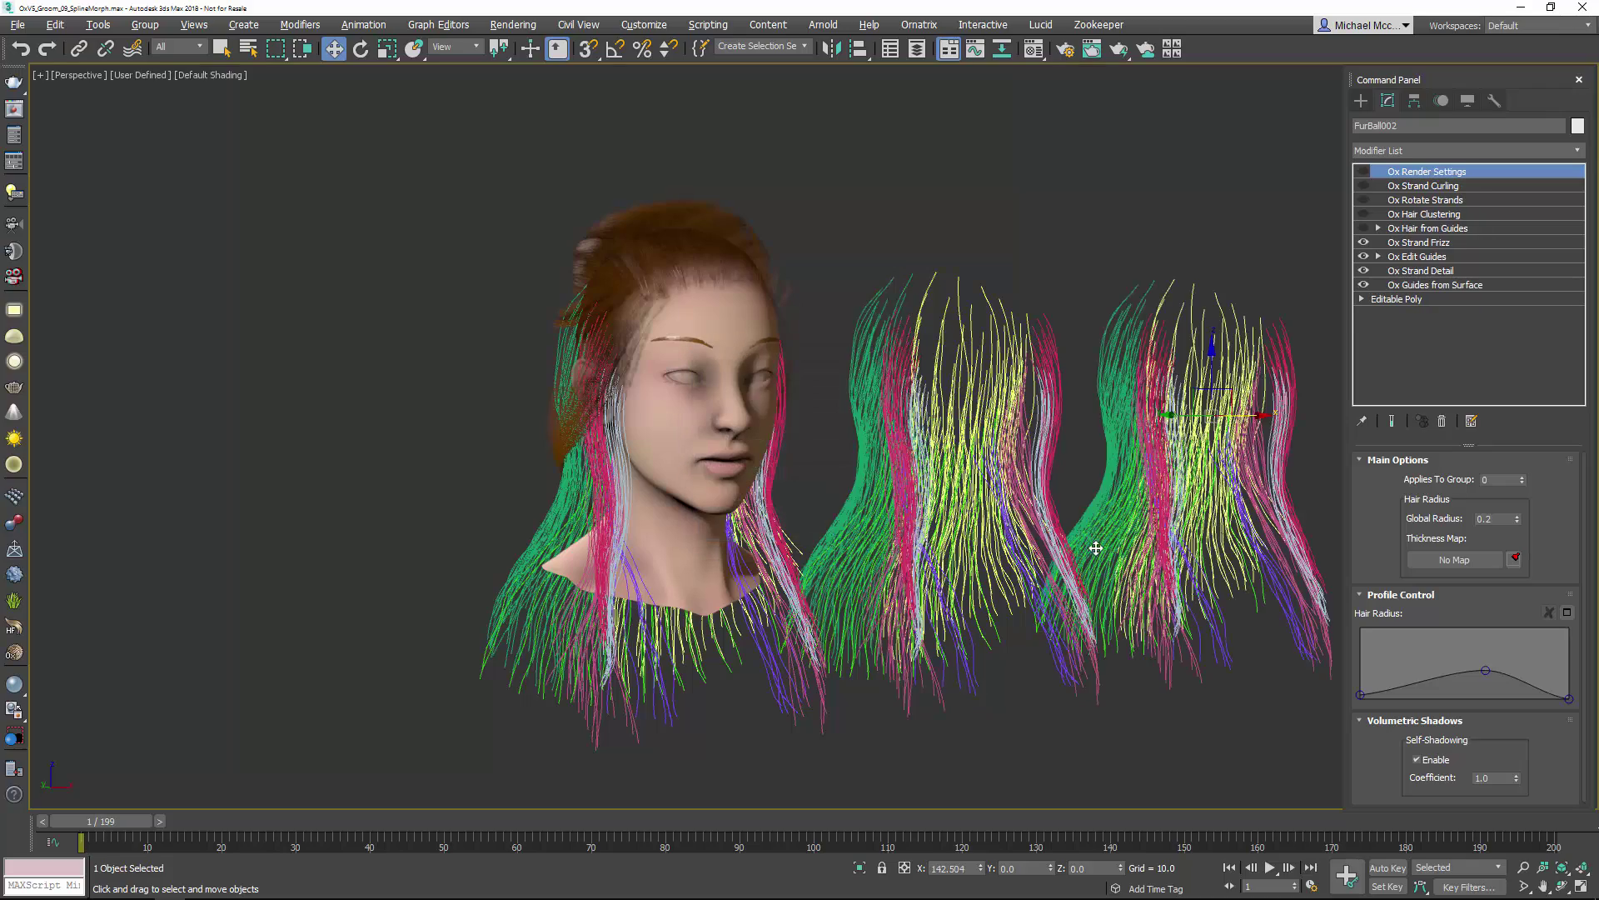
# Step: Rename the first guide copy, the one nearest the head, as BlowBack
pyautogui.moveTo(1071, 554); pyautogui.dragTo(966, 542, button='middle')
pyautogui.click(920, 400)
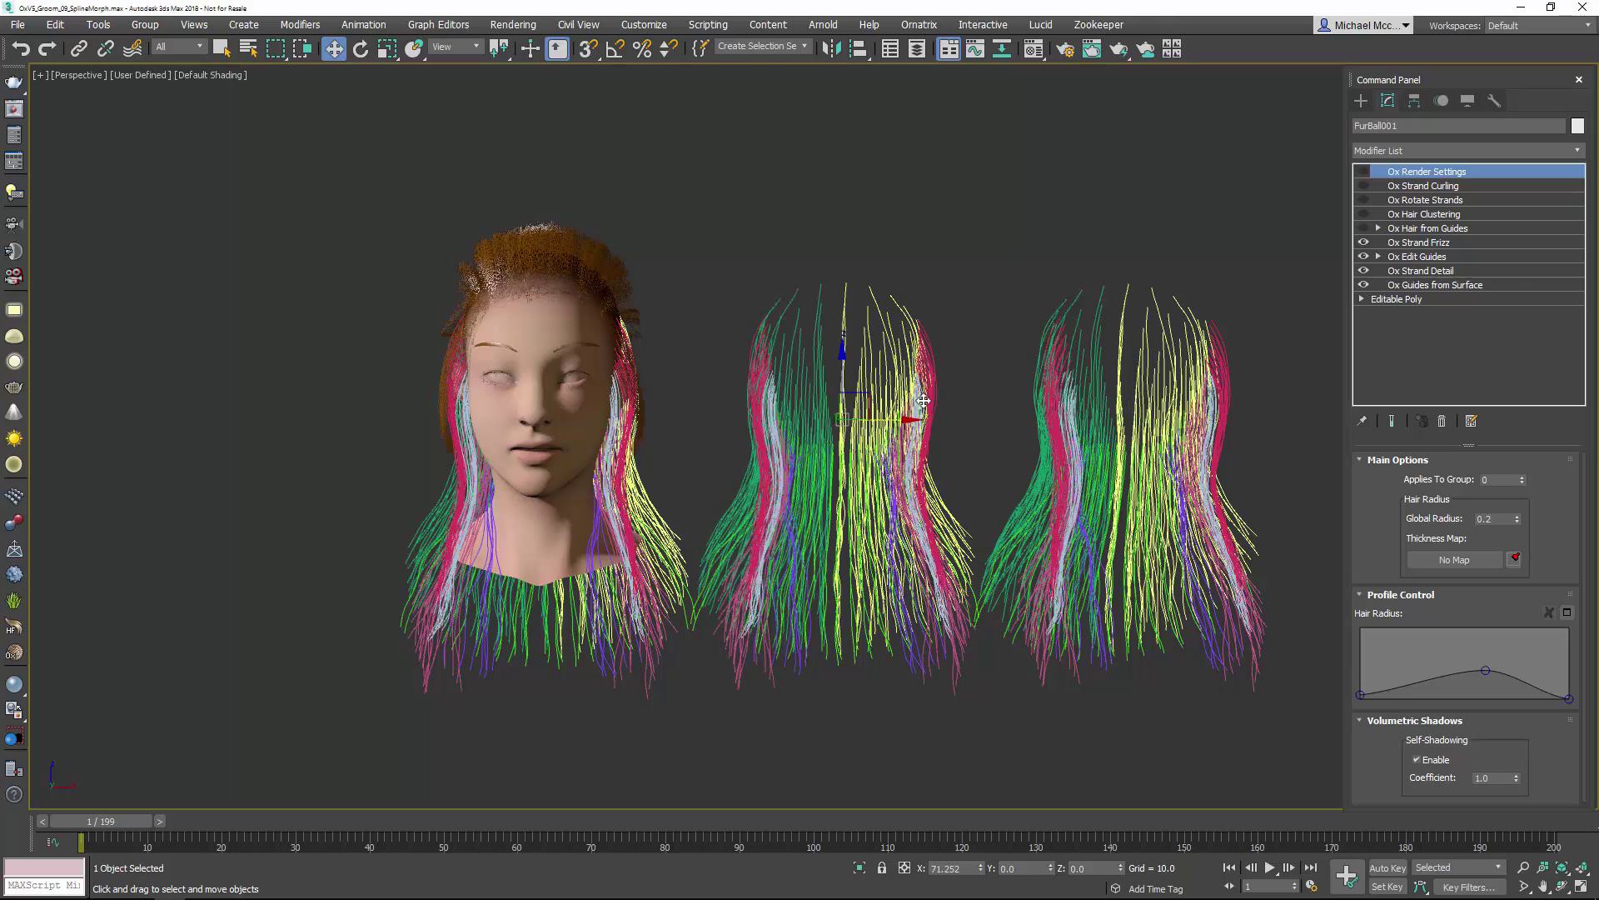
pyautogui.click(1425, 126)
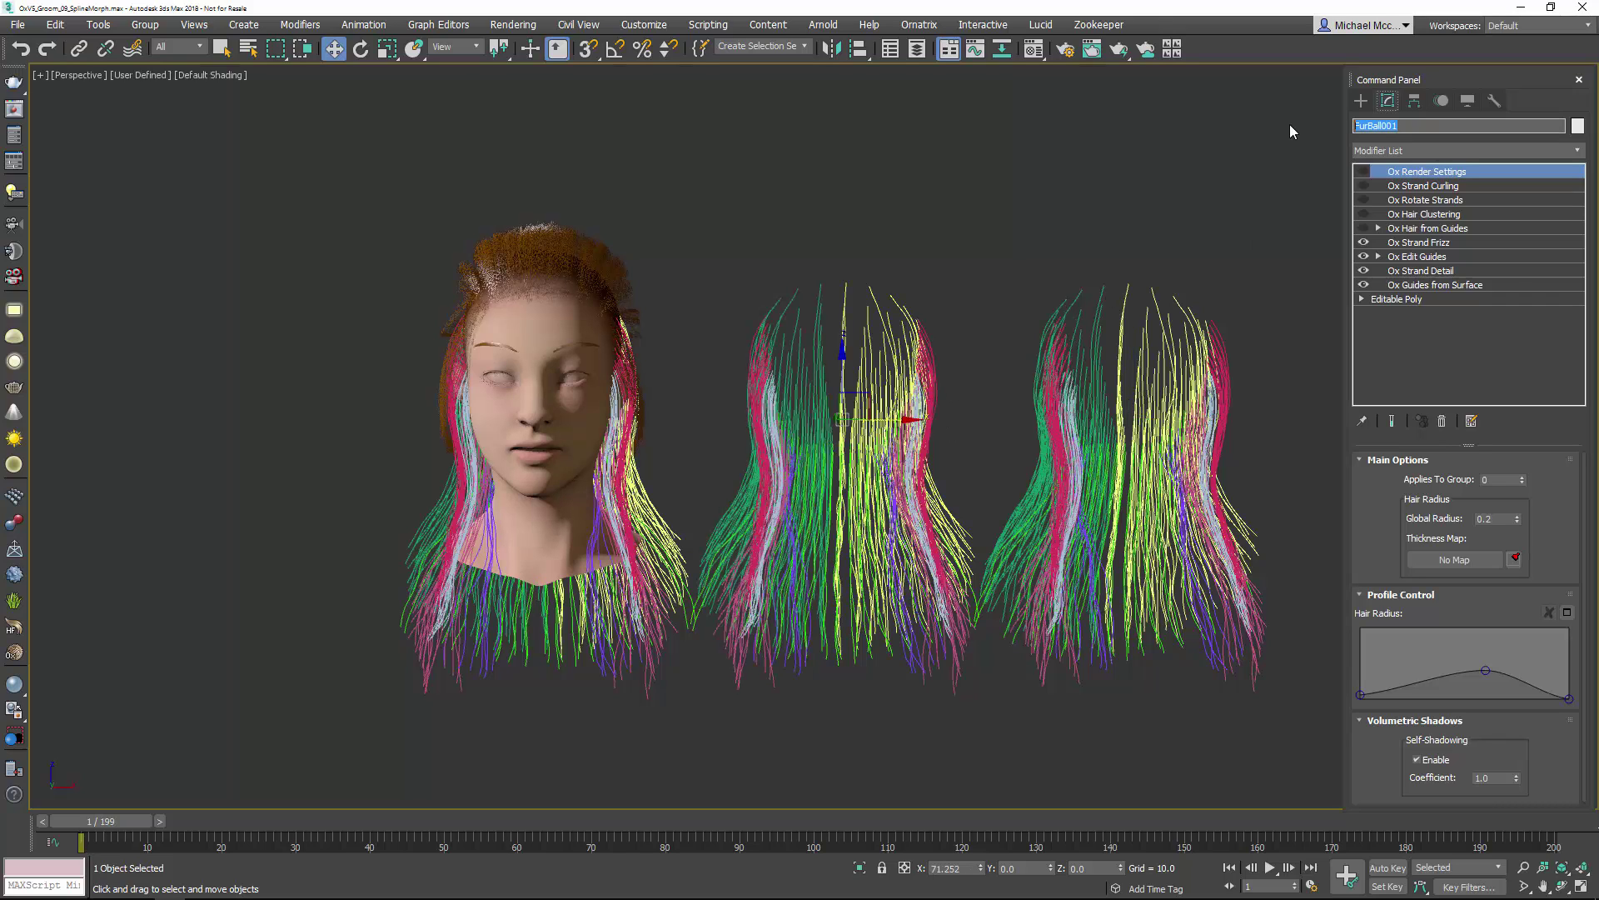
pyautogui.write('BlowBac')
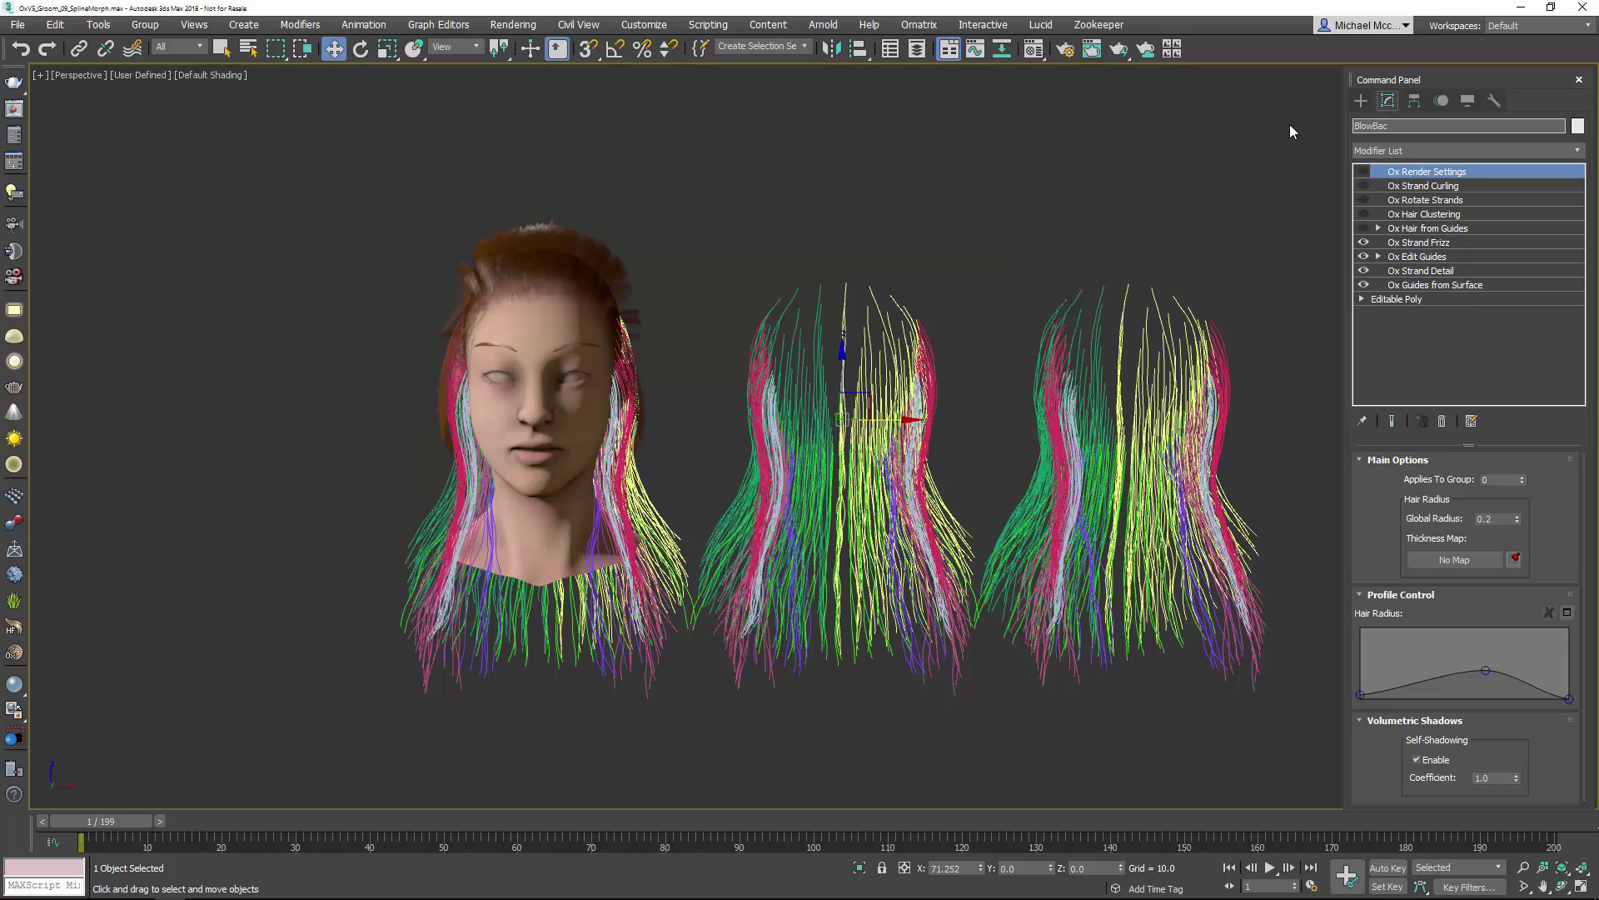
pyautogui.press('Return')
# Step: Rename the second guide copy, the one farthest from the head, as SideCurl
pyautogui.click(1216, 358)
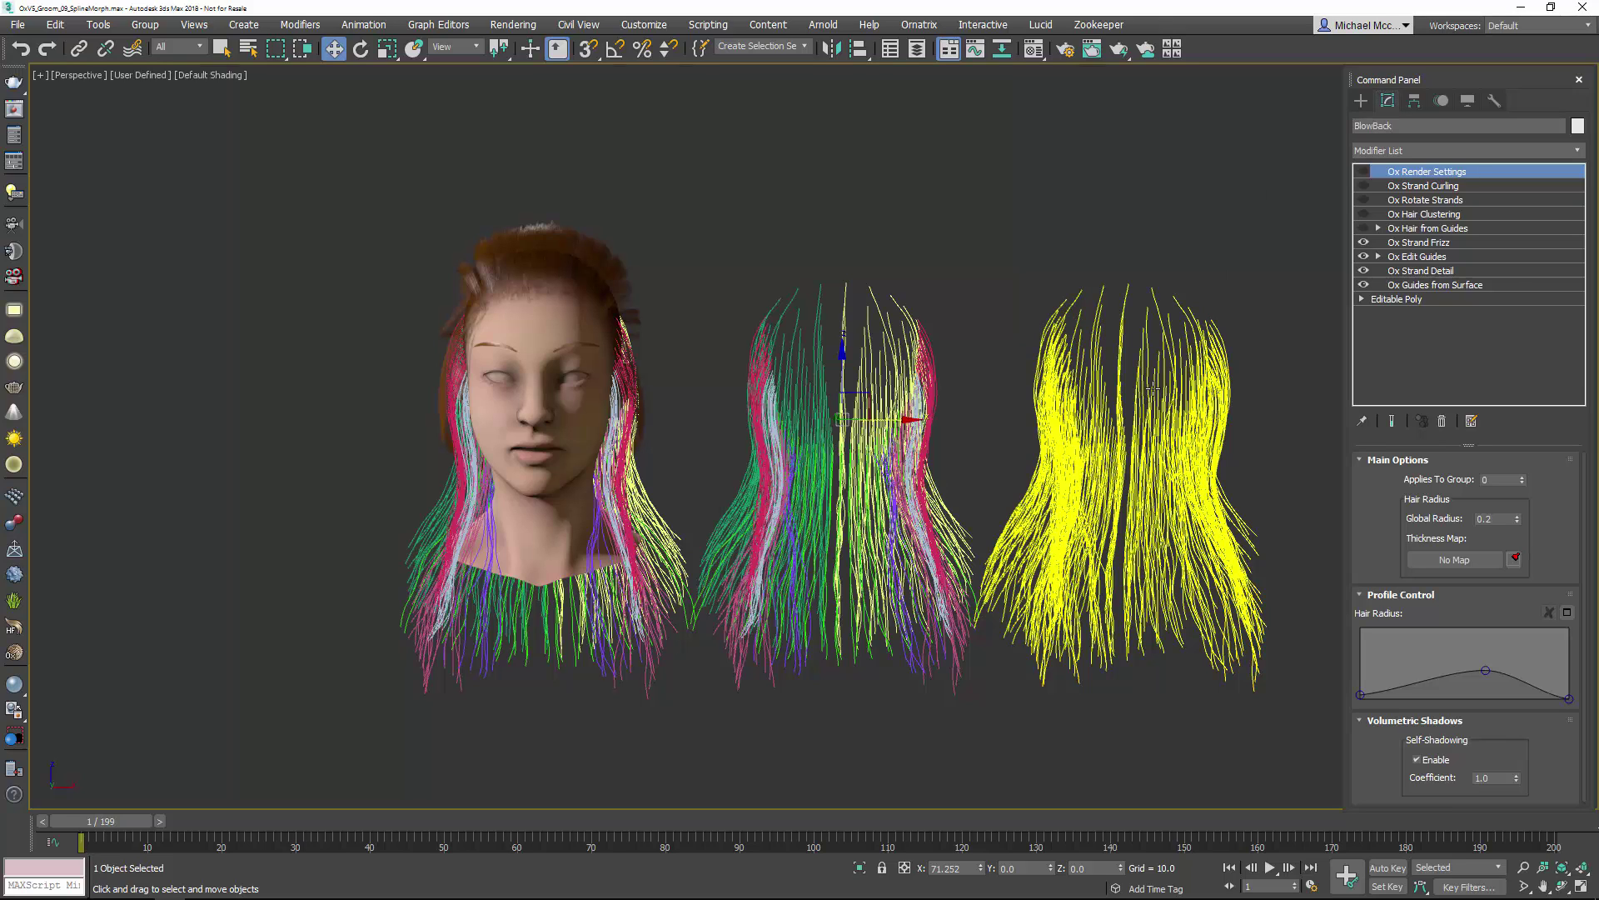
pyautogui.click(1395, 125)
pyautogui.write('Sid')
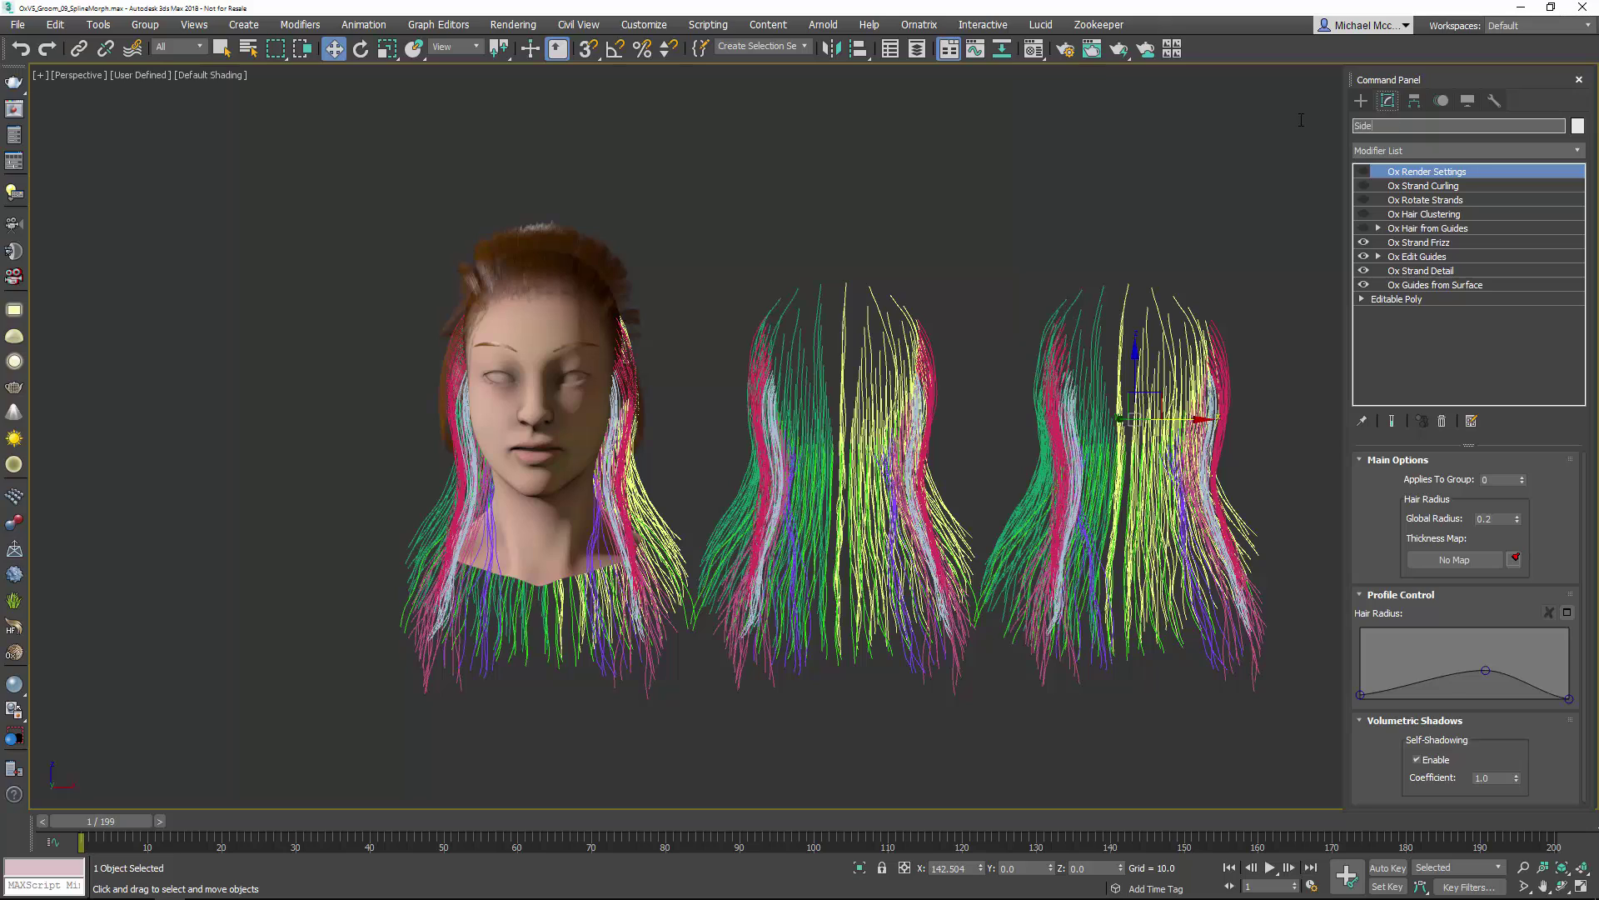
pyautogui.write('eCurl')
pyautogui.press('Return')
pyautogui.click(1176, 171)
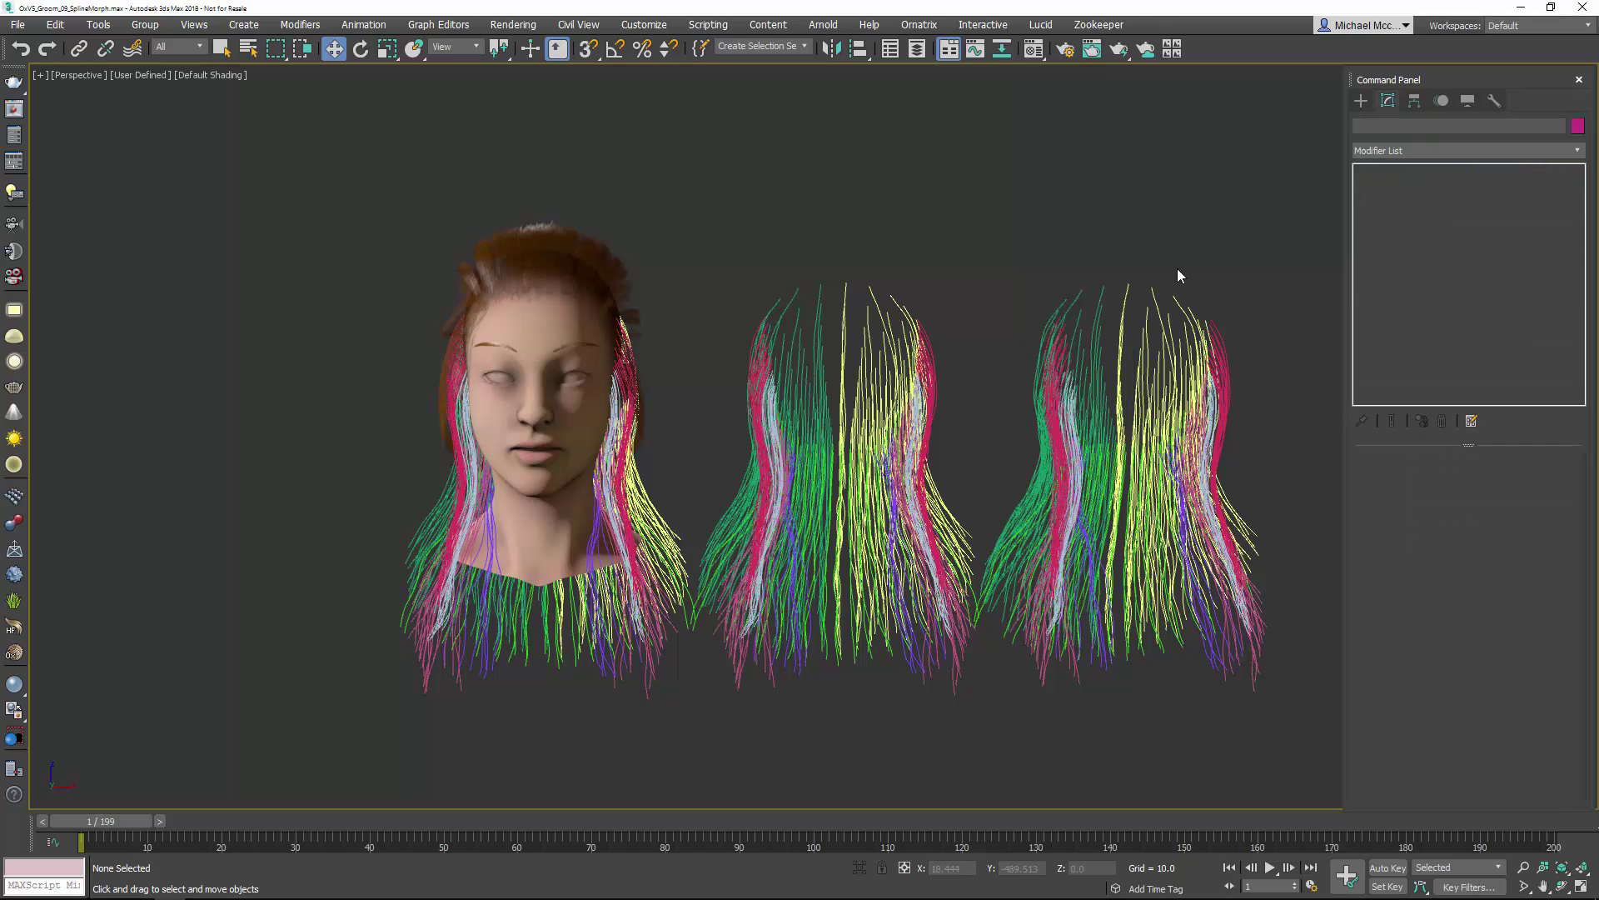
# Step: Remove all five disabled modifiers above Ox Strand Frizz from the SideCurl copy, from Ox Render Settings down to Ox Hair from Guides
pyautogui.click(1195, 364)
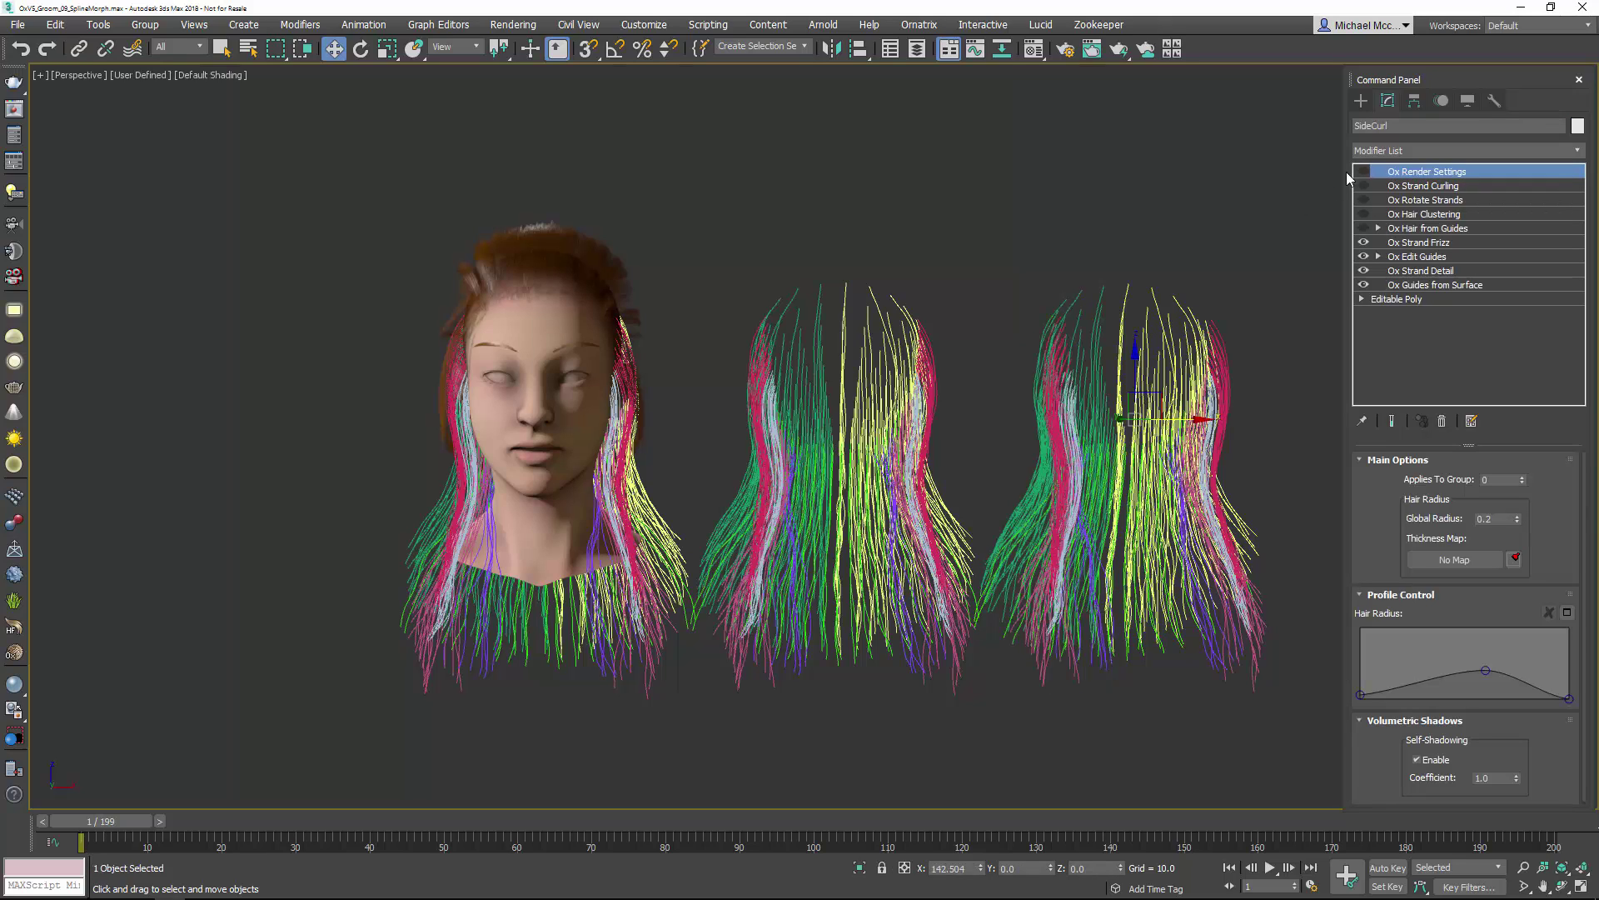
pyautogui.click(1442, 423)
pyautogui.click(1443, 422)
pyautogui.click(1442, 422)
pyautogui.click(1442, 422)
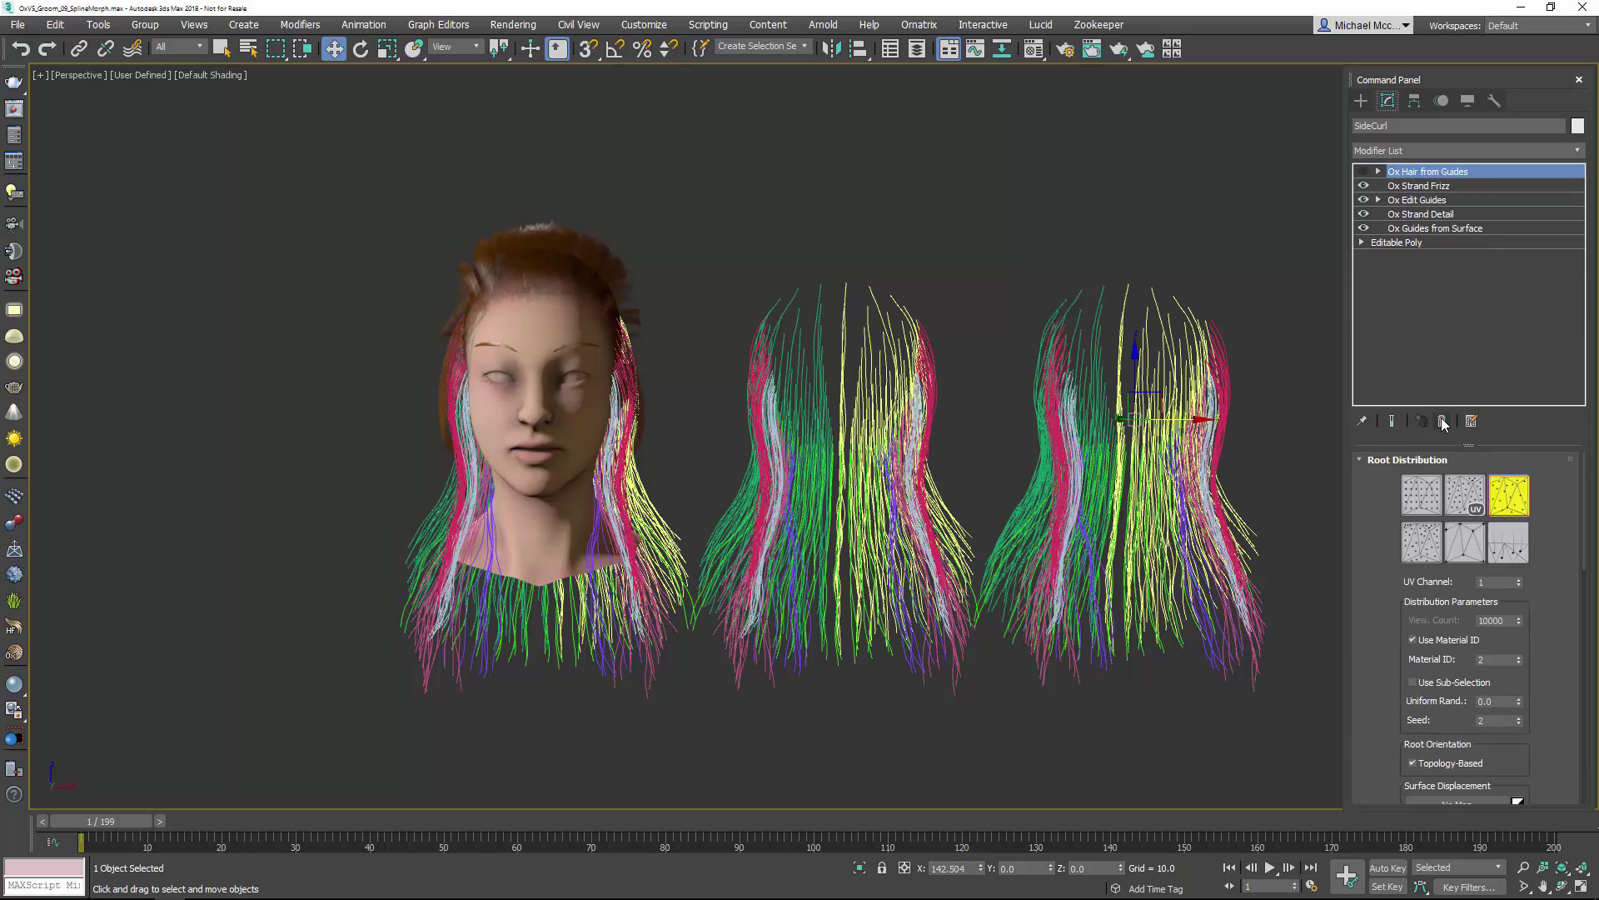
pyautogui.click(1443, 422)
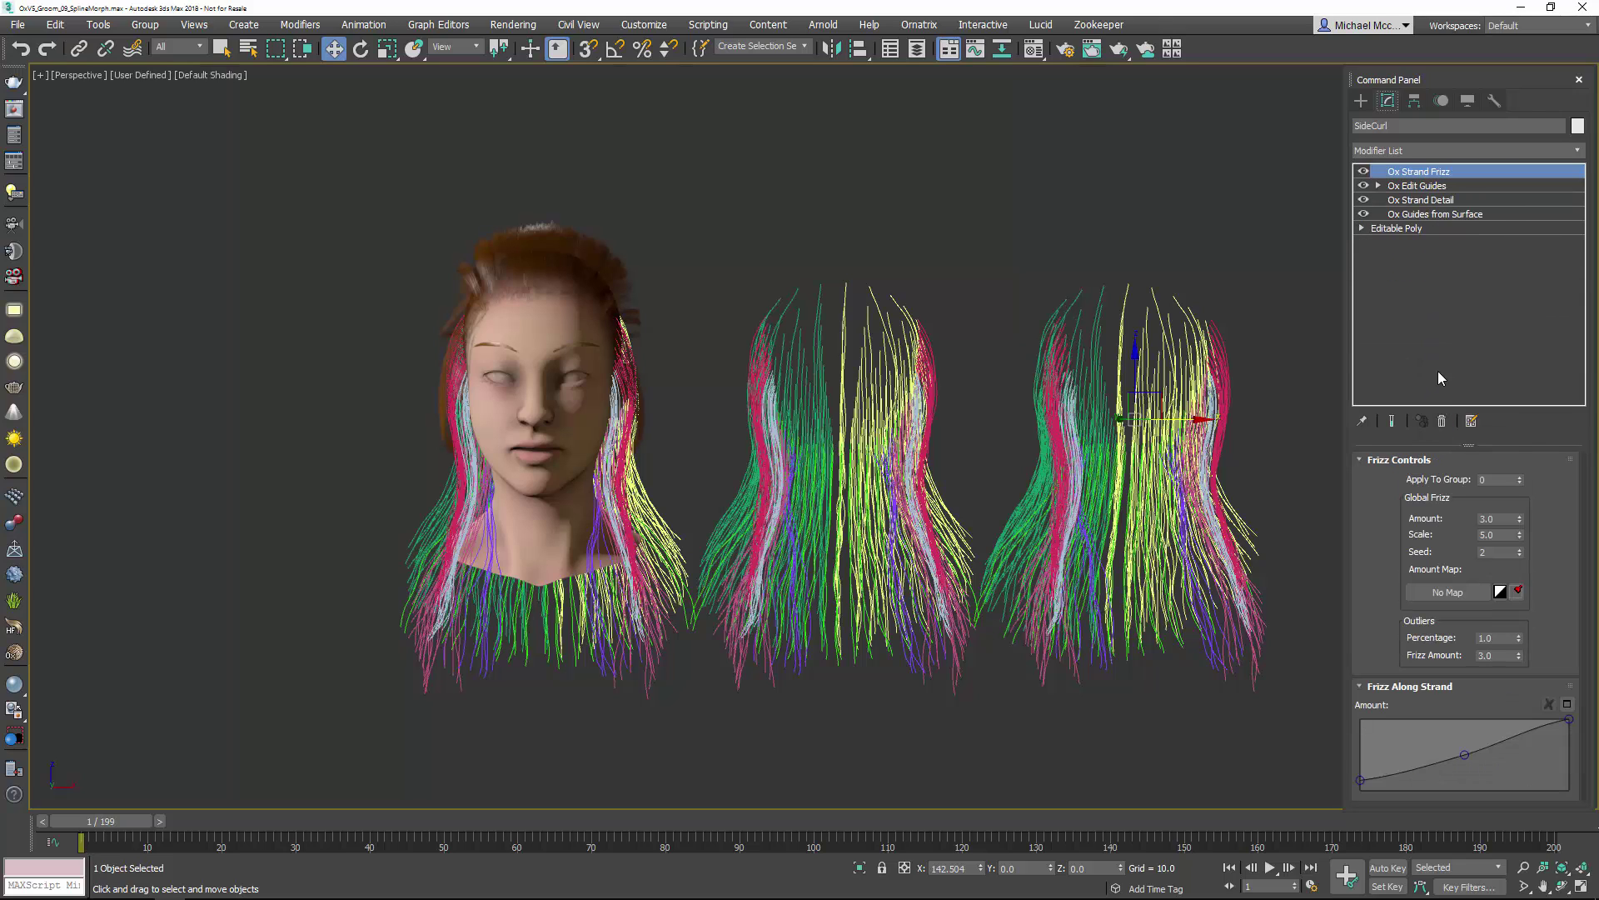
# Step: Remove the five disabled modifiers above Ox Strand Frizz from the BlowBack copy as well
pyautogui.click(912, 367)
pyautogui.click(1442, 422)
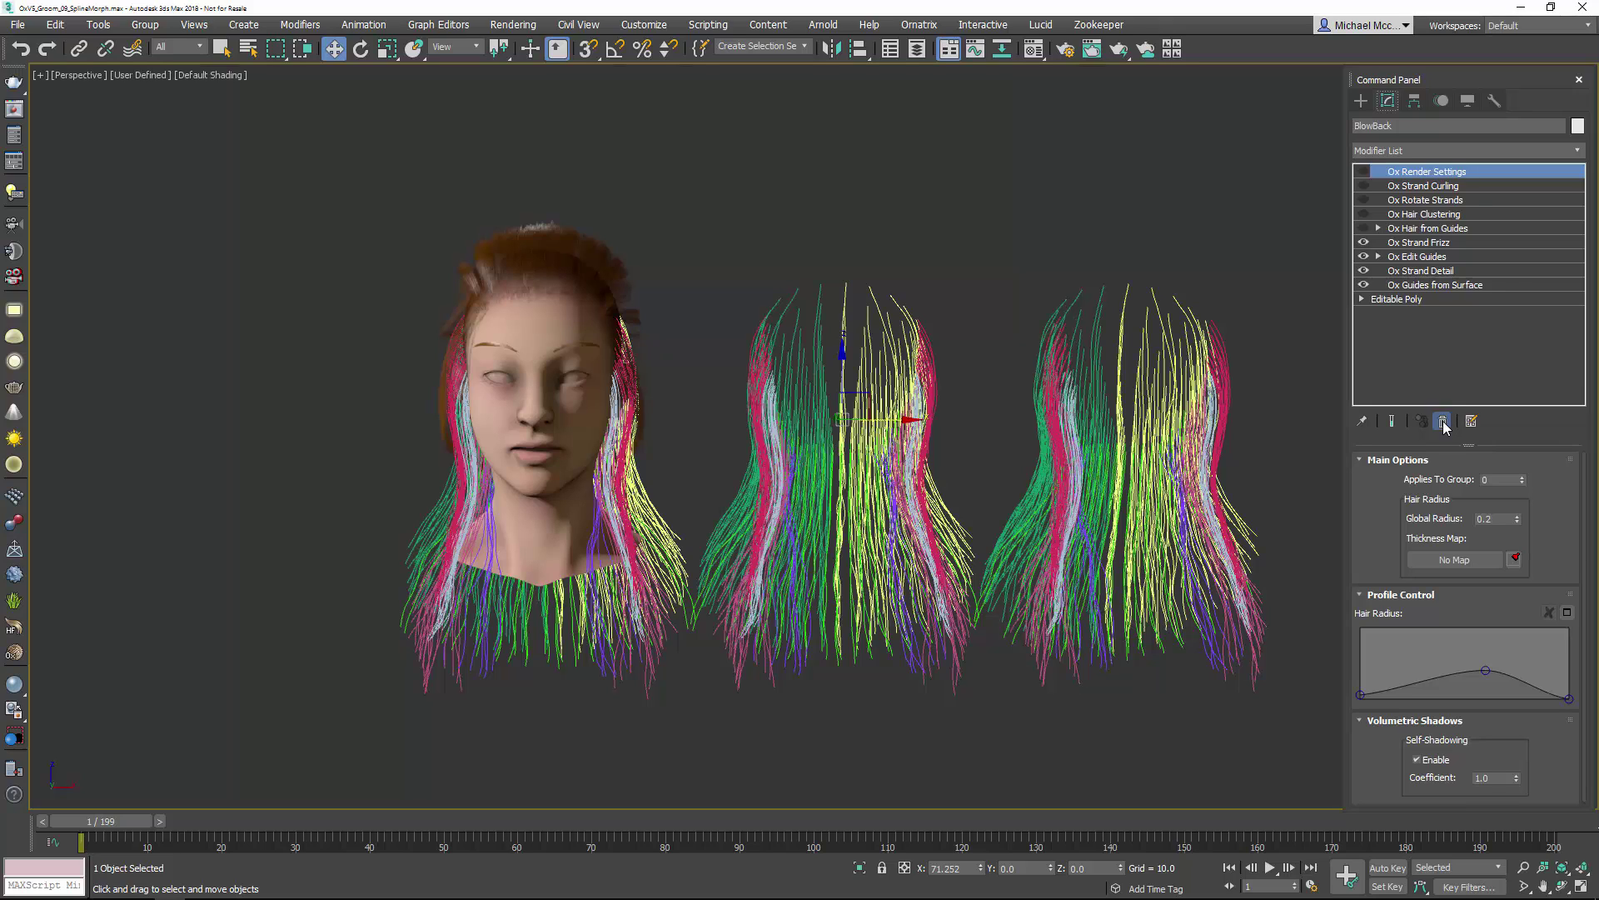
pyautogui.click(1442, 422)
pyautogui.click(1443, 422)
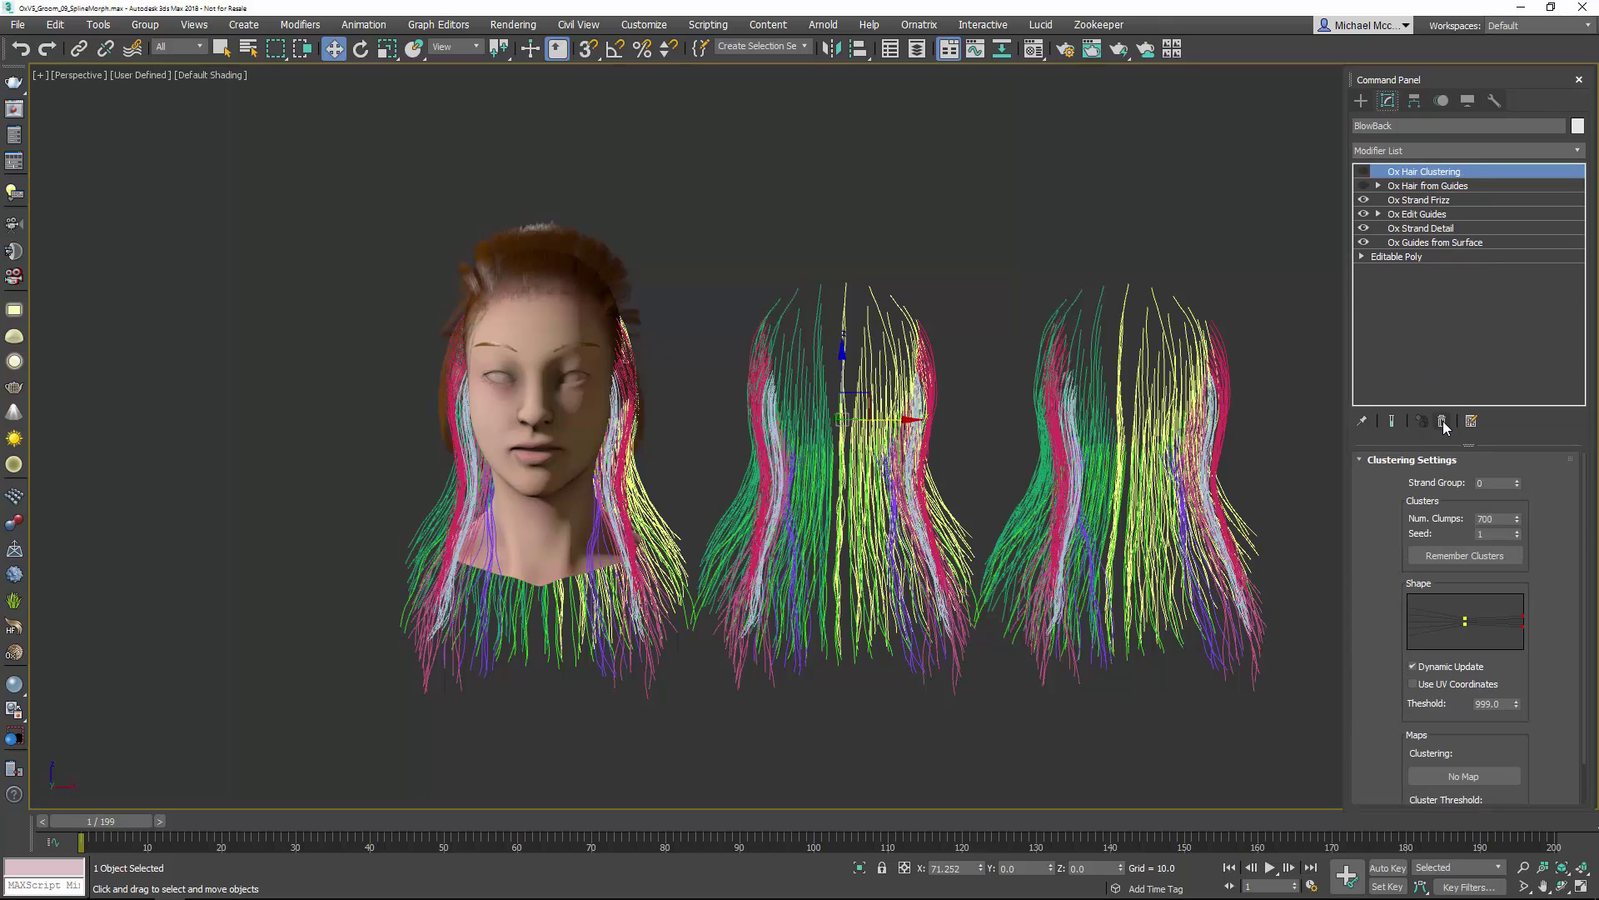
pyautogui.click(1442, 422)
pyautogui.click(1443, 423)
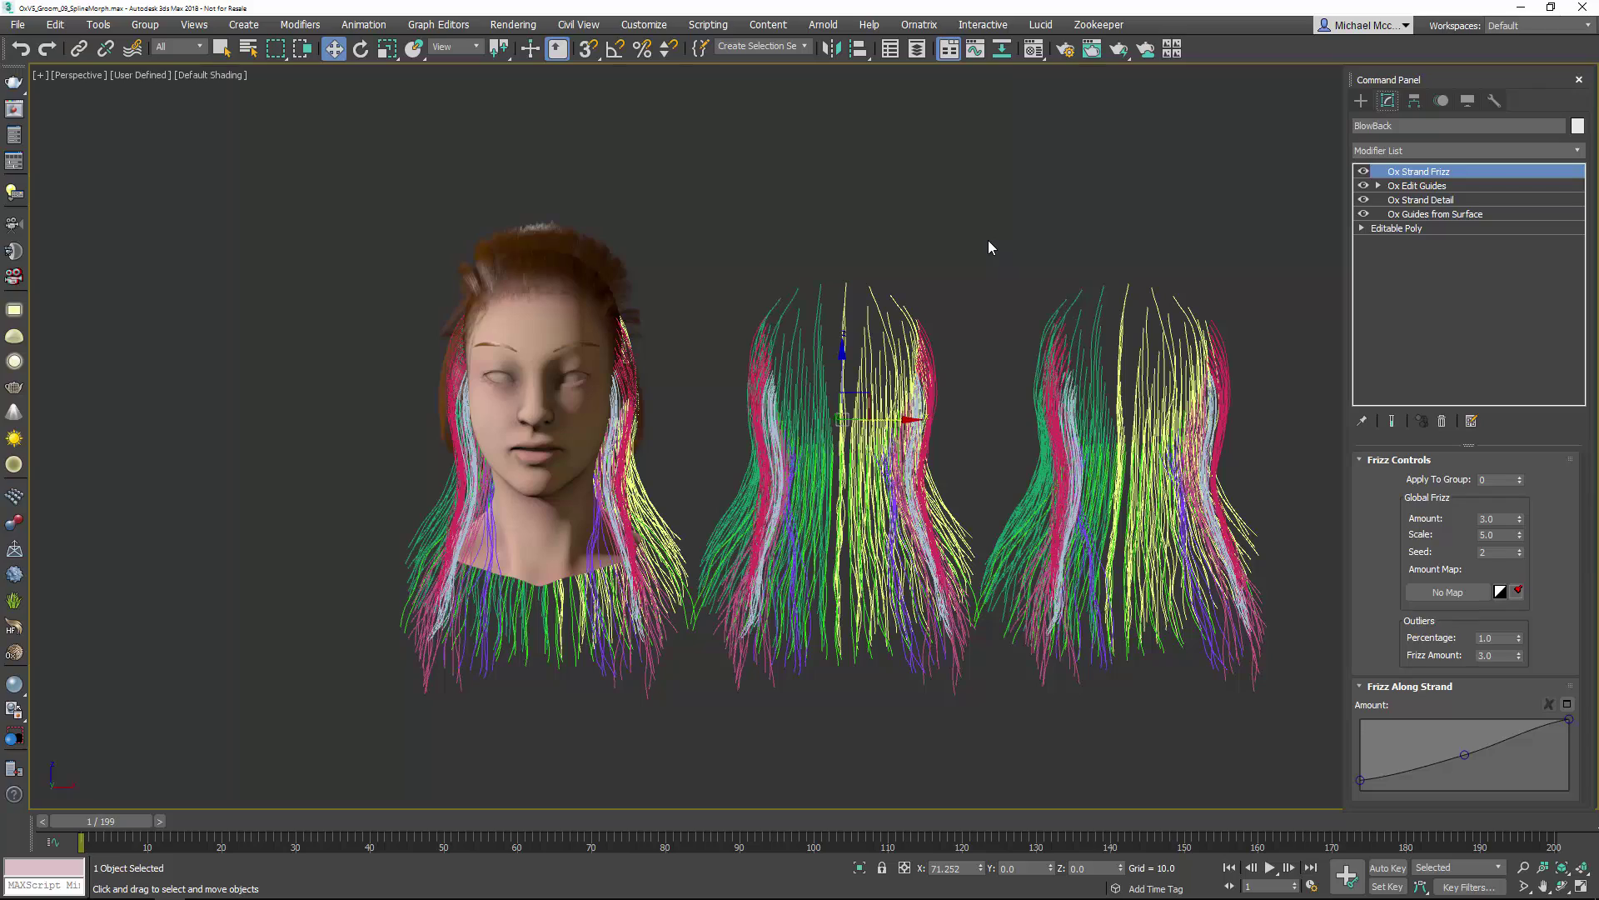
# Step: Add a Spline Morph modifier directly above Ox Strand Frizz on the original long hair object on the head
pyautogui.keyDown('alt'); pyautogui.moveTo(983, 247); pyautogui.dragTo(1003, 252, button='middle'); pyautogui.keyUp('alt')
pyautogui.click(639, 493)
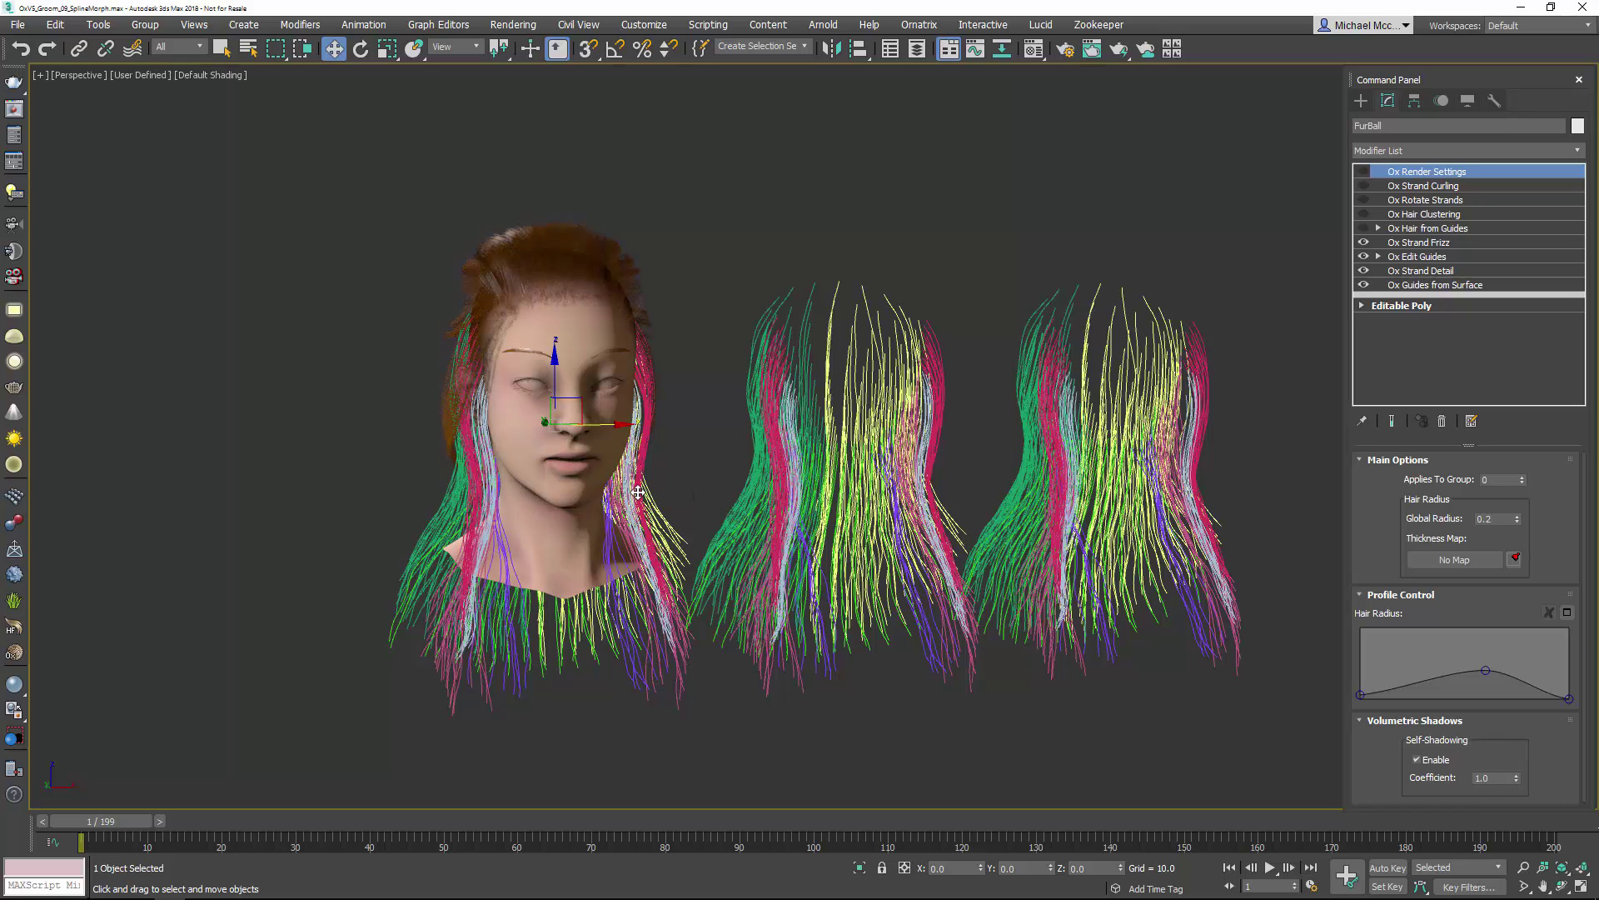
pyautogui.click(1408, 248)
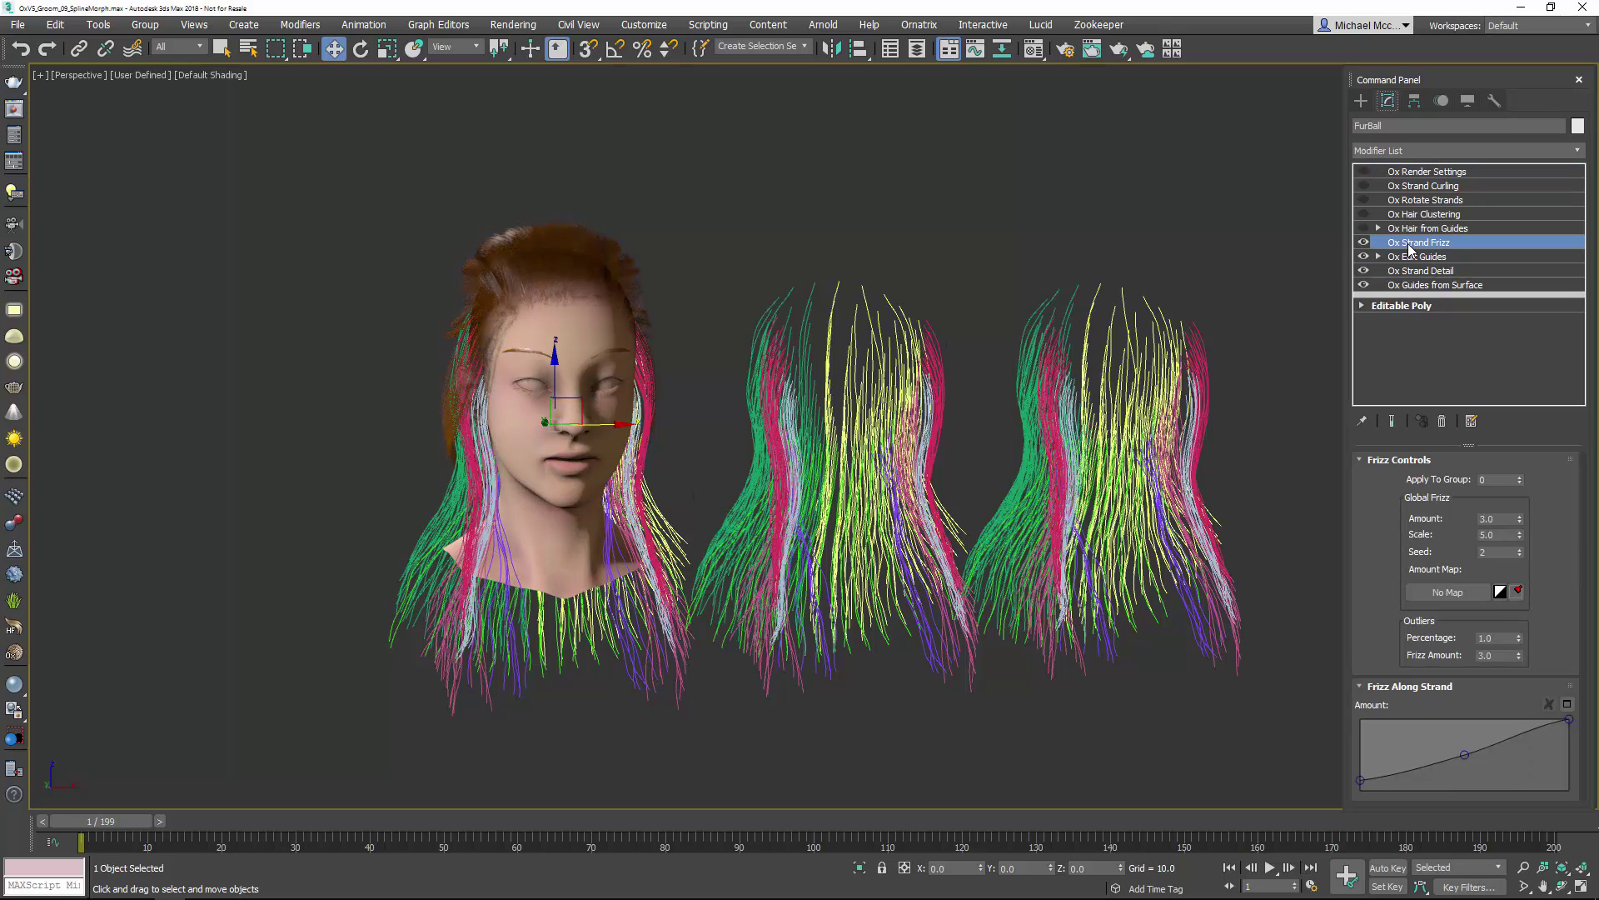
pyautogui.click(1408, 148)
pyautogui.write('surf')
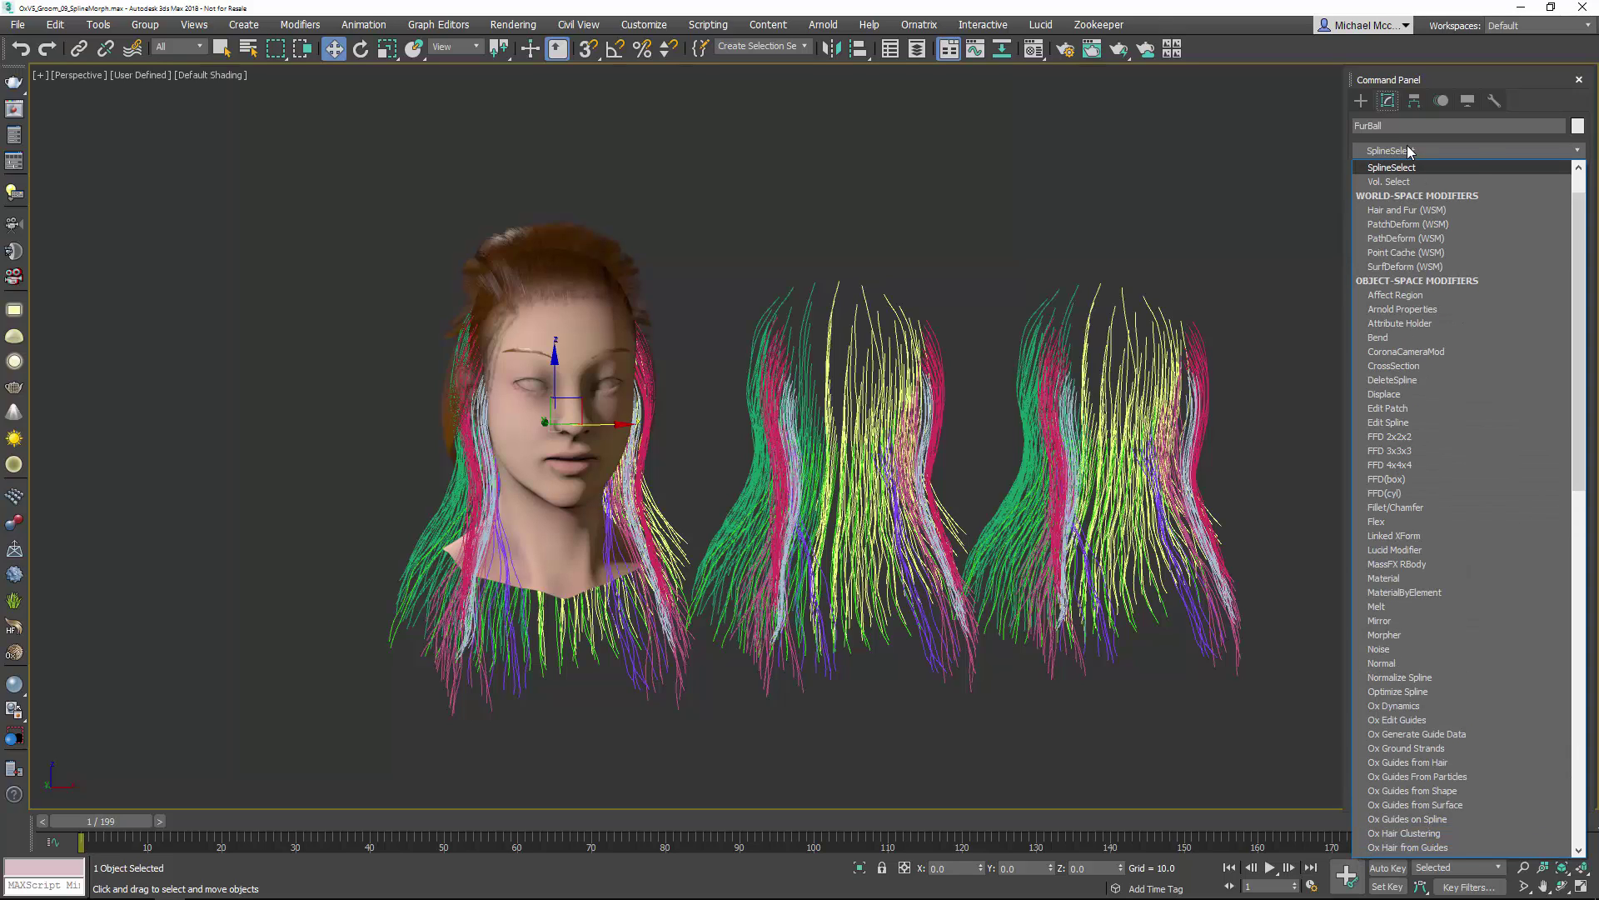
pyautogui.write('sp')
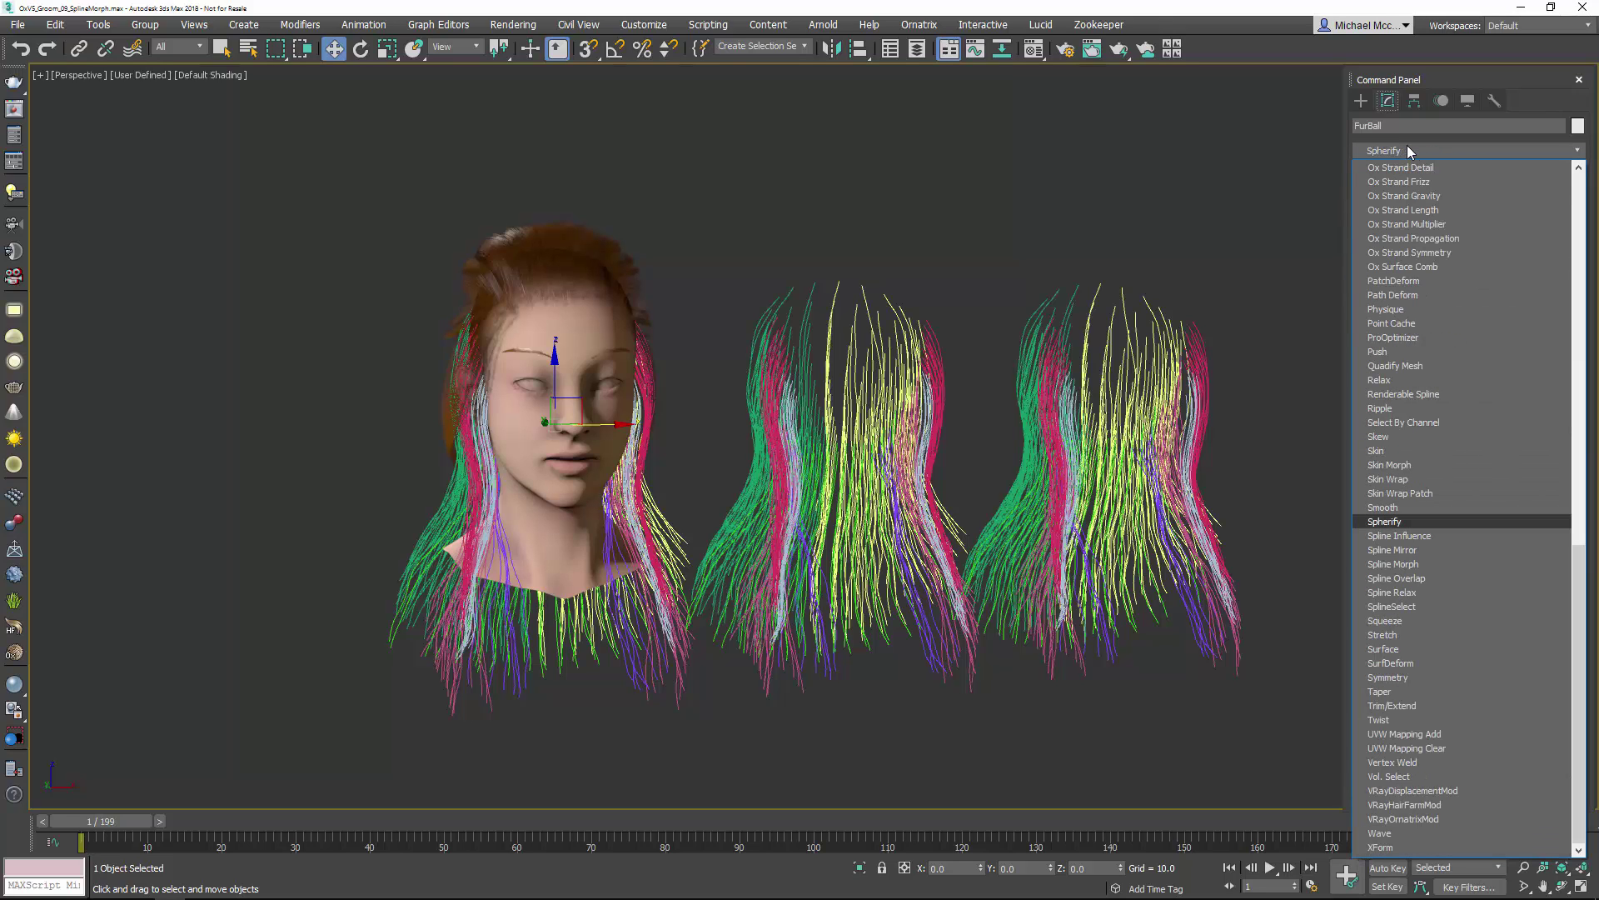
pyautogui.click(1419, 563)
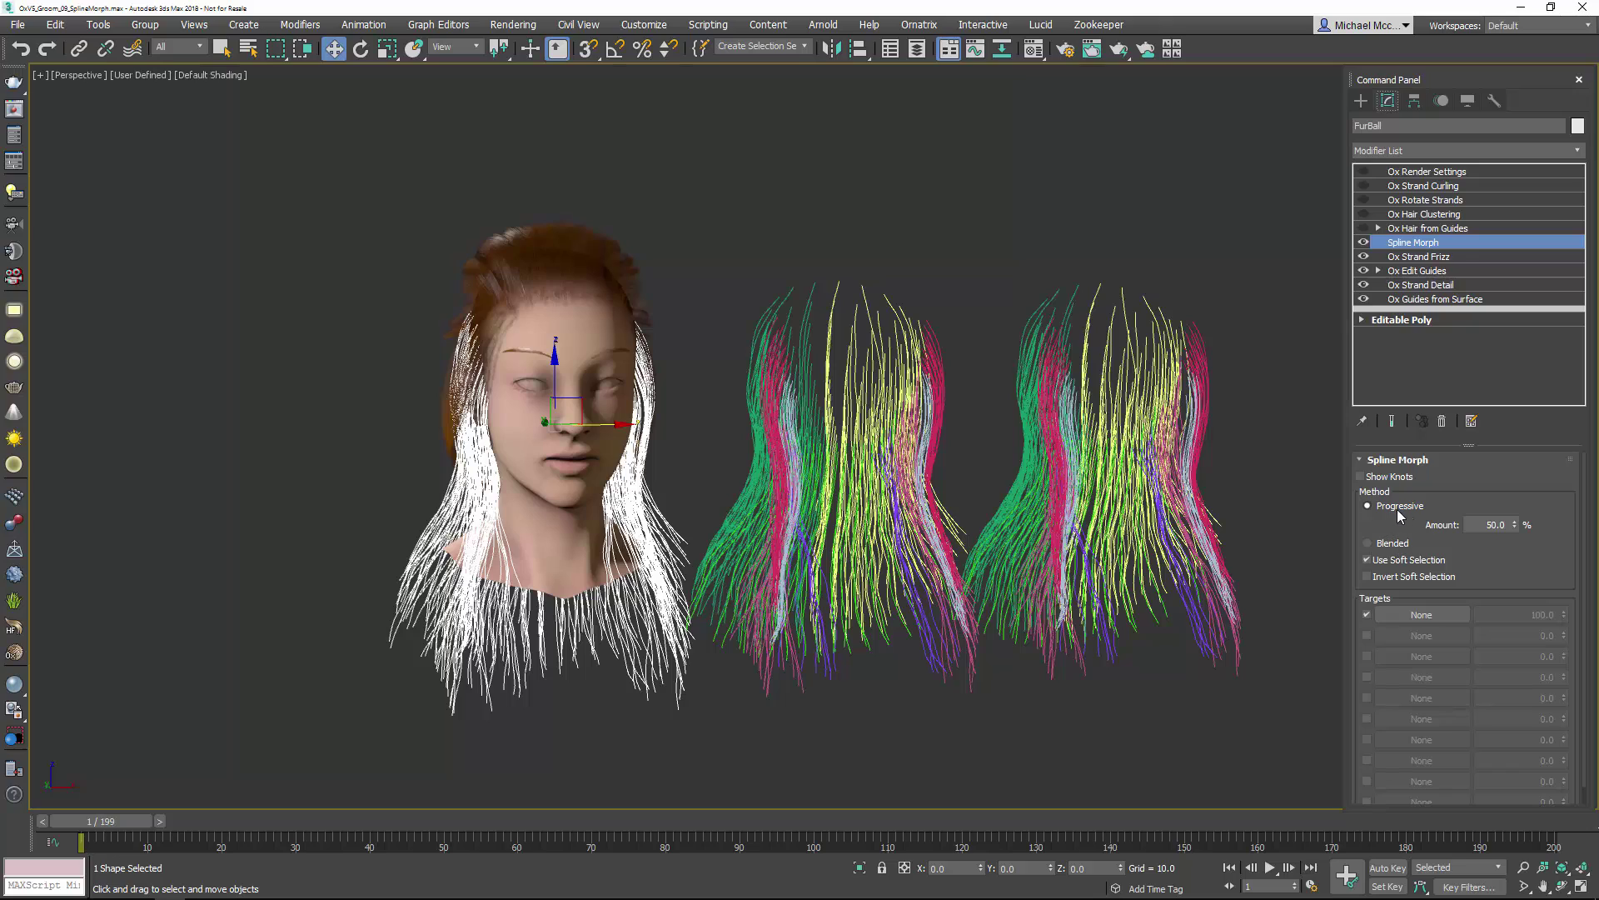
# Step: Set the Spline Morph method to Blended and assign the BlowBack guides as its first target
pyautogui.click(1389, 545)
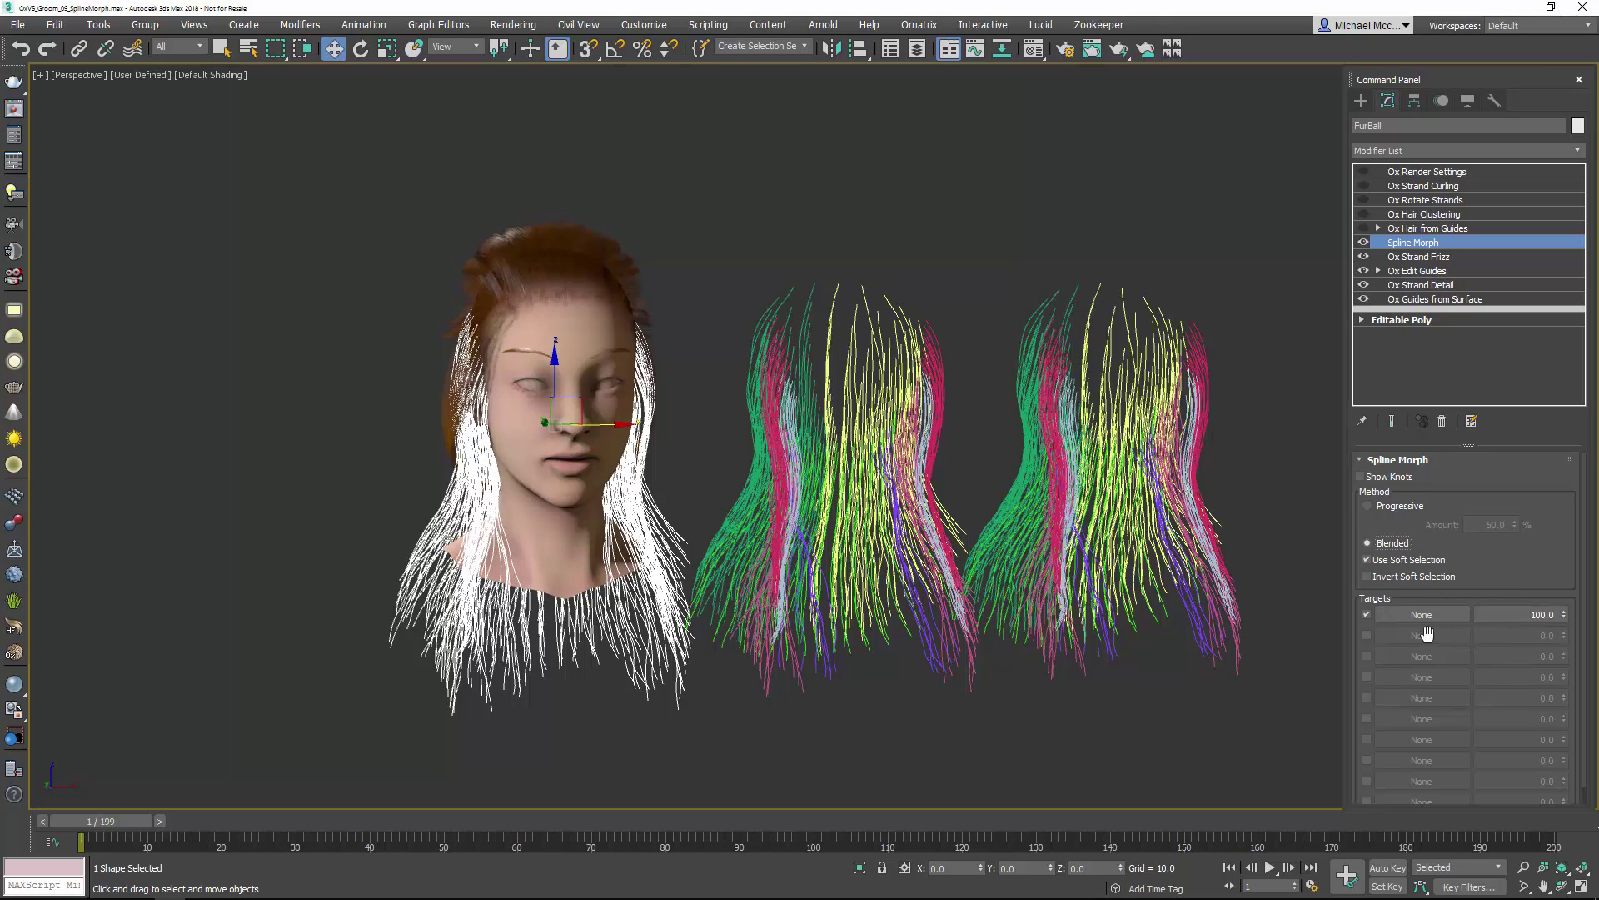
pyautogui.click(1526, 620)
pyautogui.click(1422, 613)
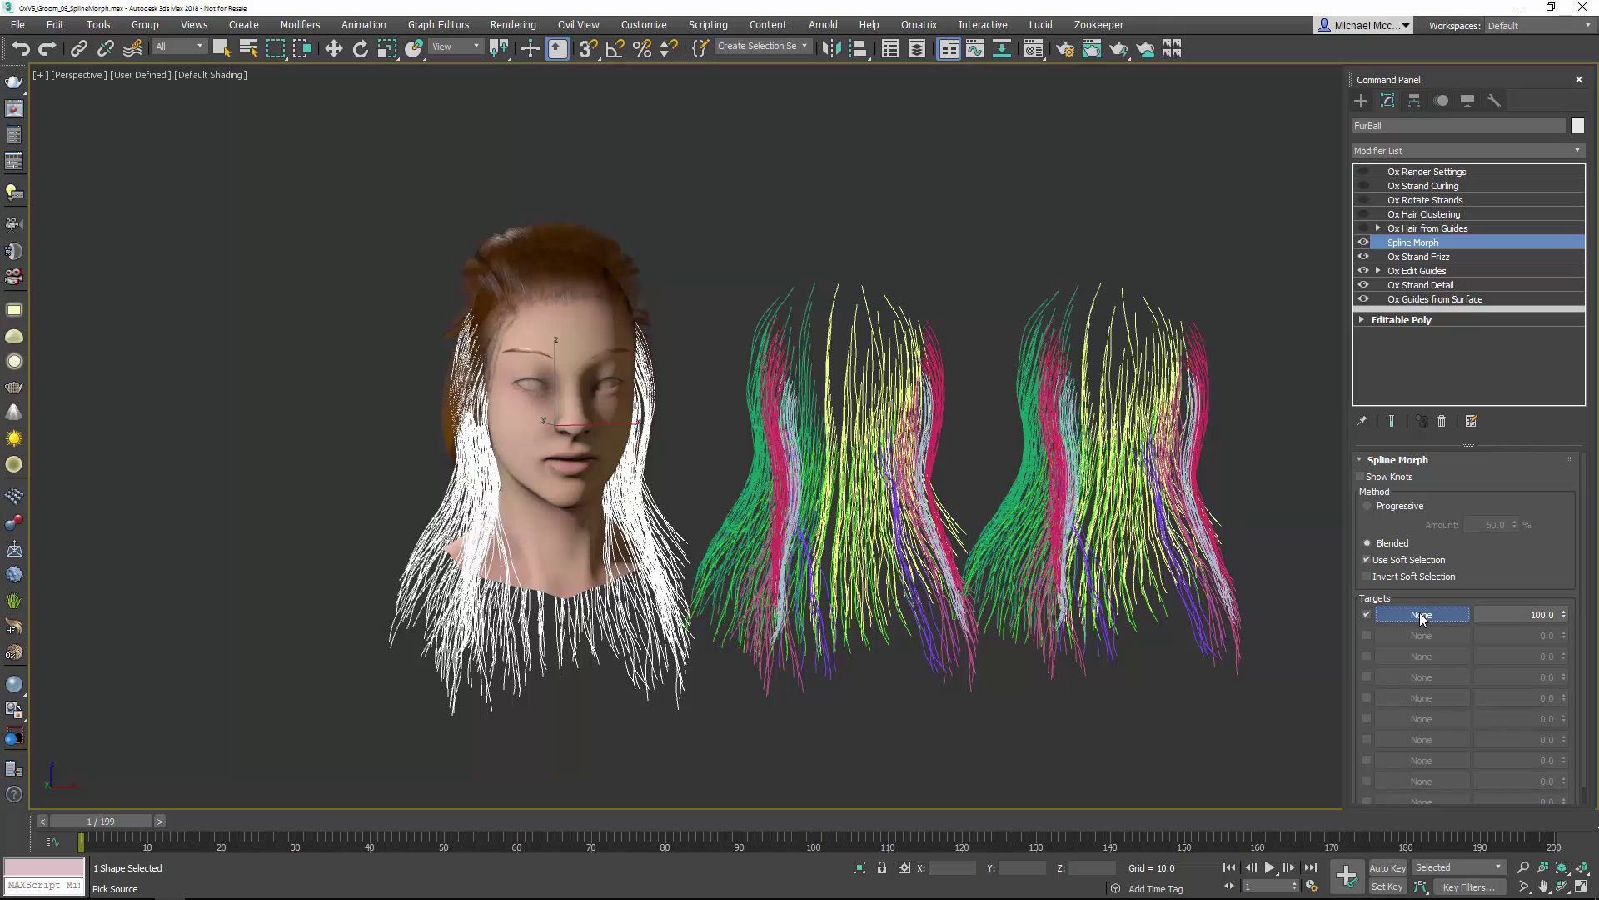
pyautogui.click(929, 406)
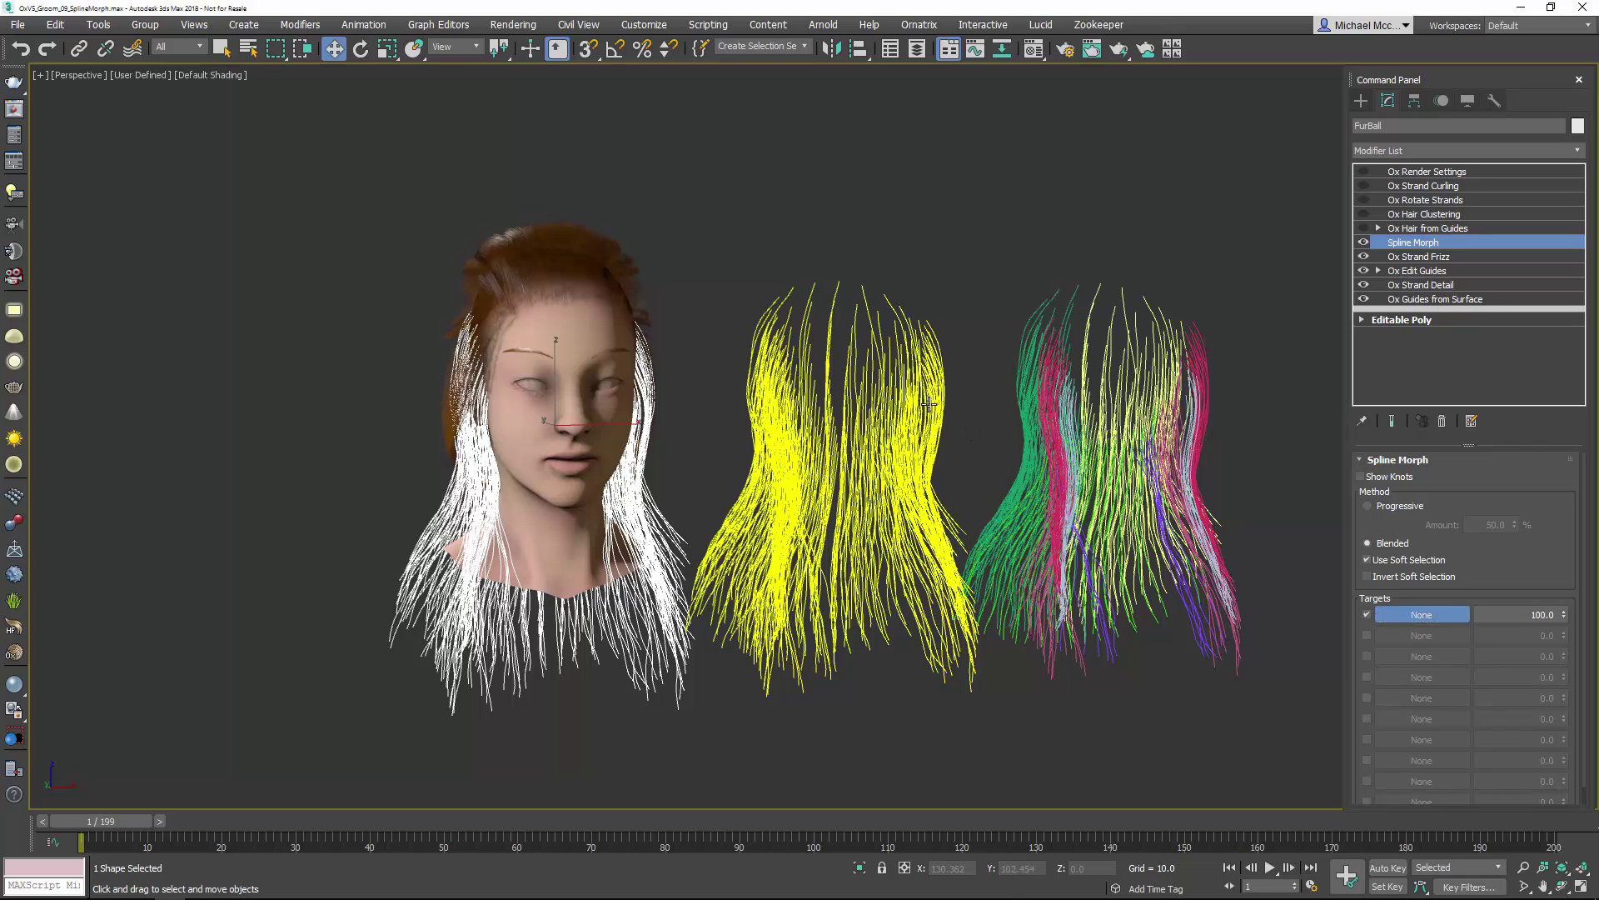
# Step: Enable a second morph target using the SideCurl guides and reset the BlowBack target's amount to 0
pyautogui.click(1366, 635)
pyautogui.click(1416, 635)
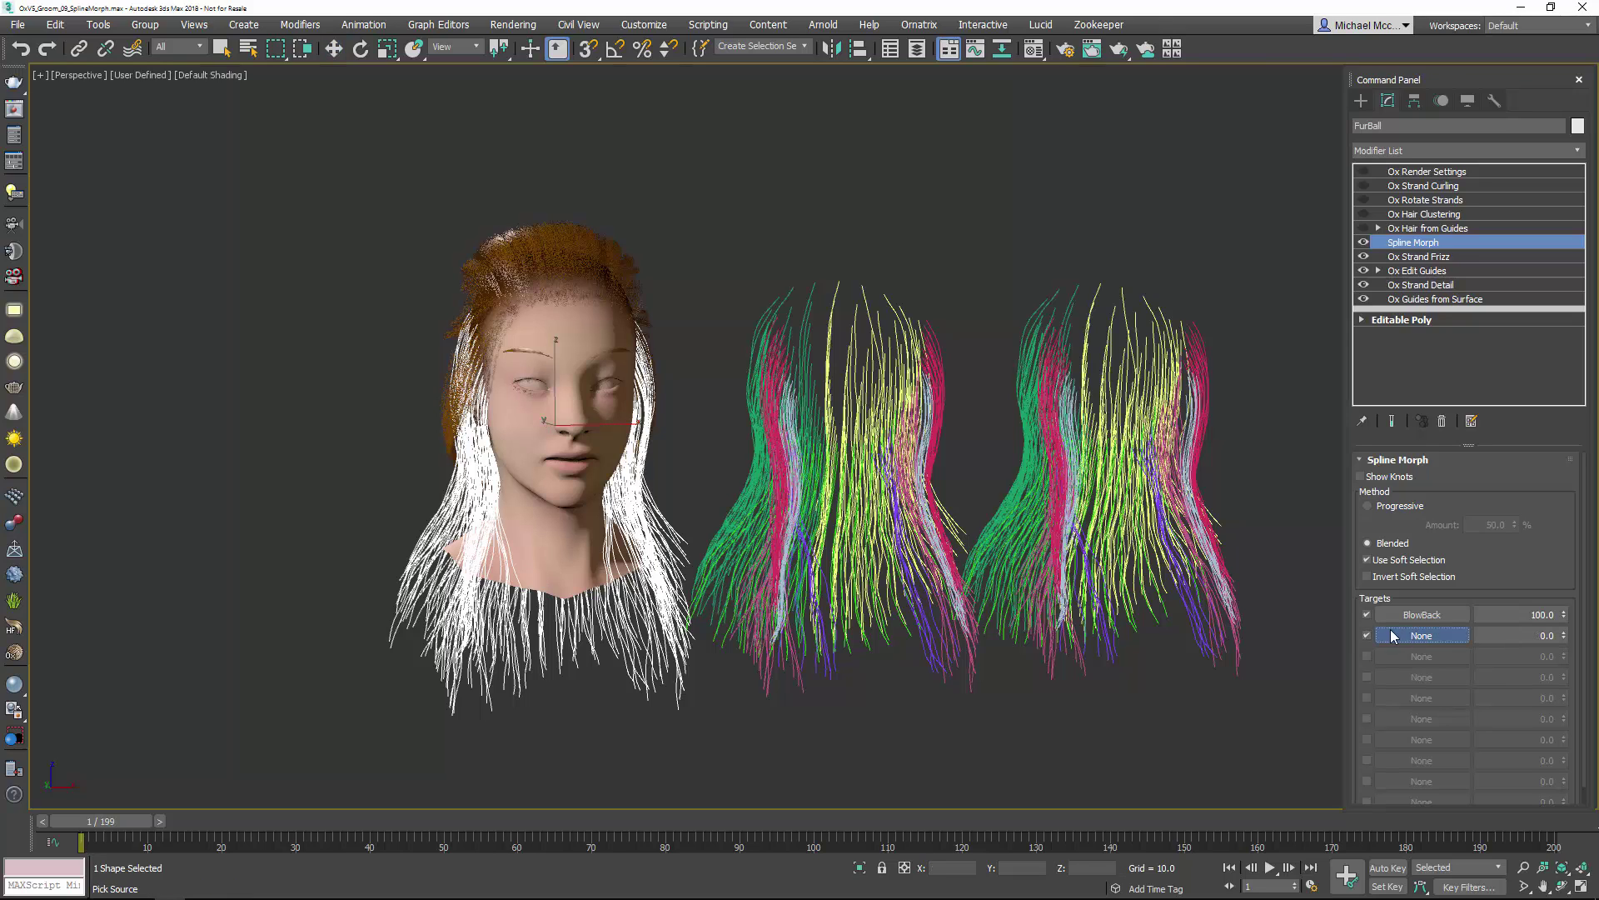
pyautogui.click(1201, 398)
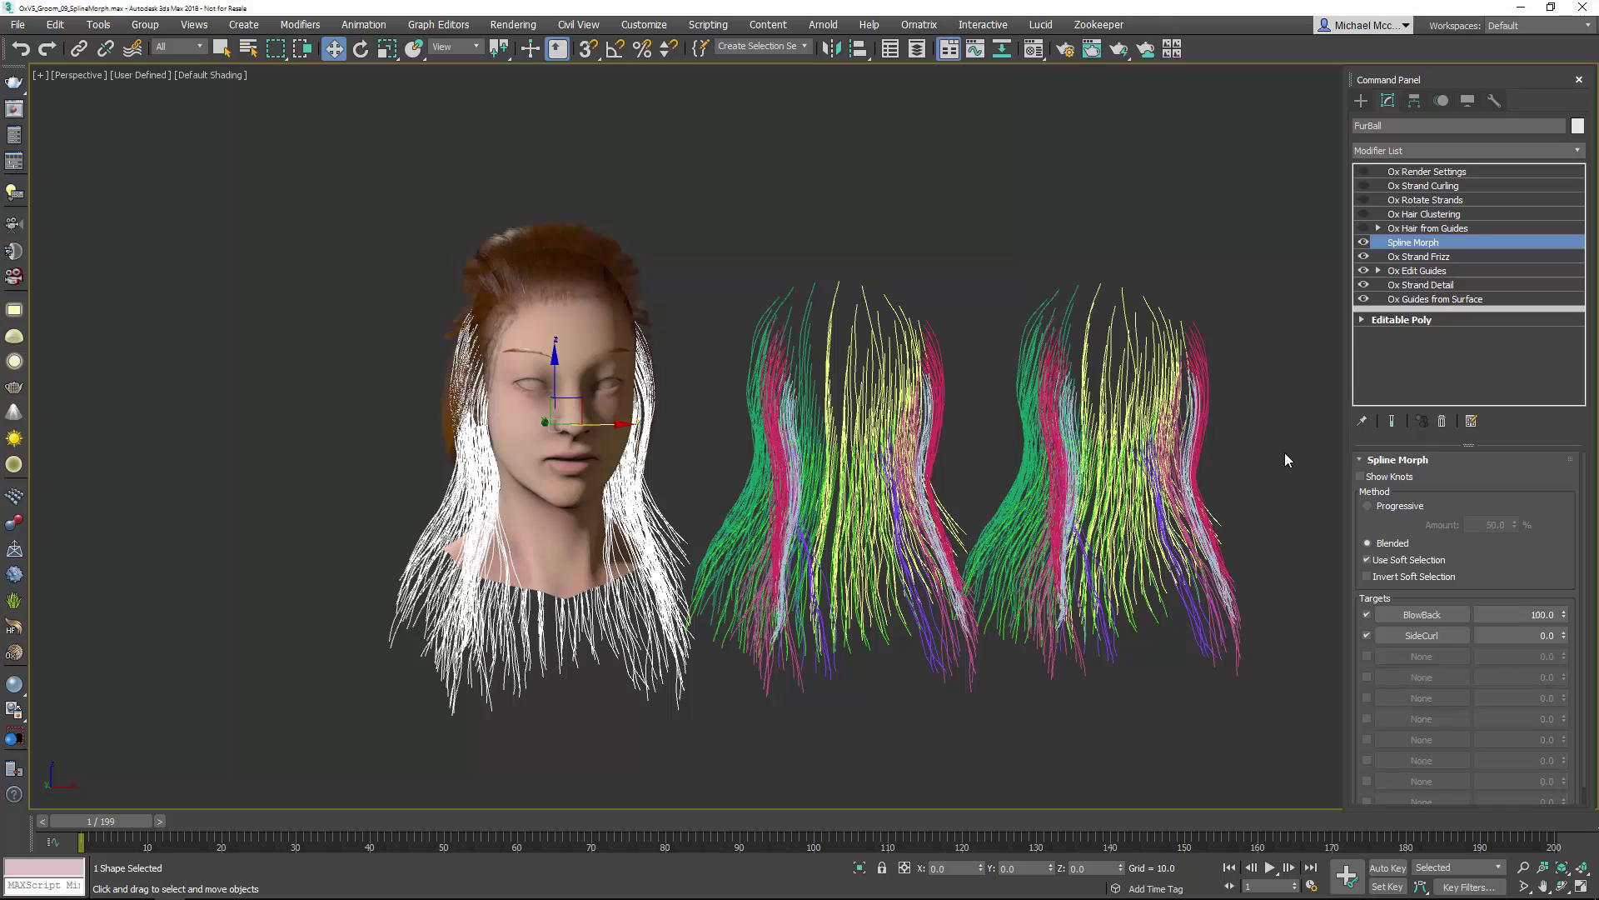
pyautogui.rightClick(1564, 614)
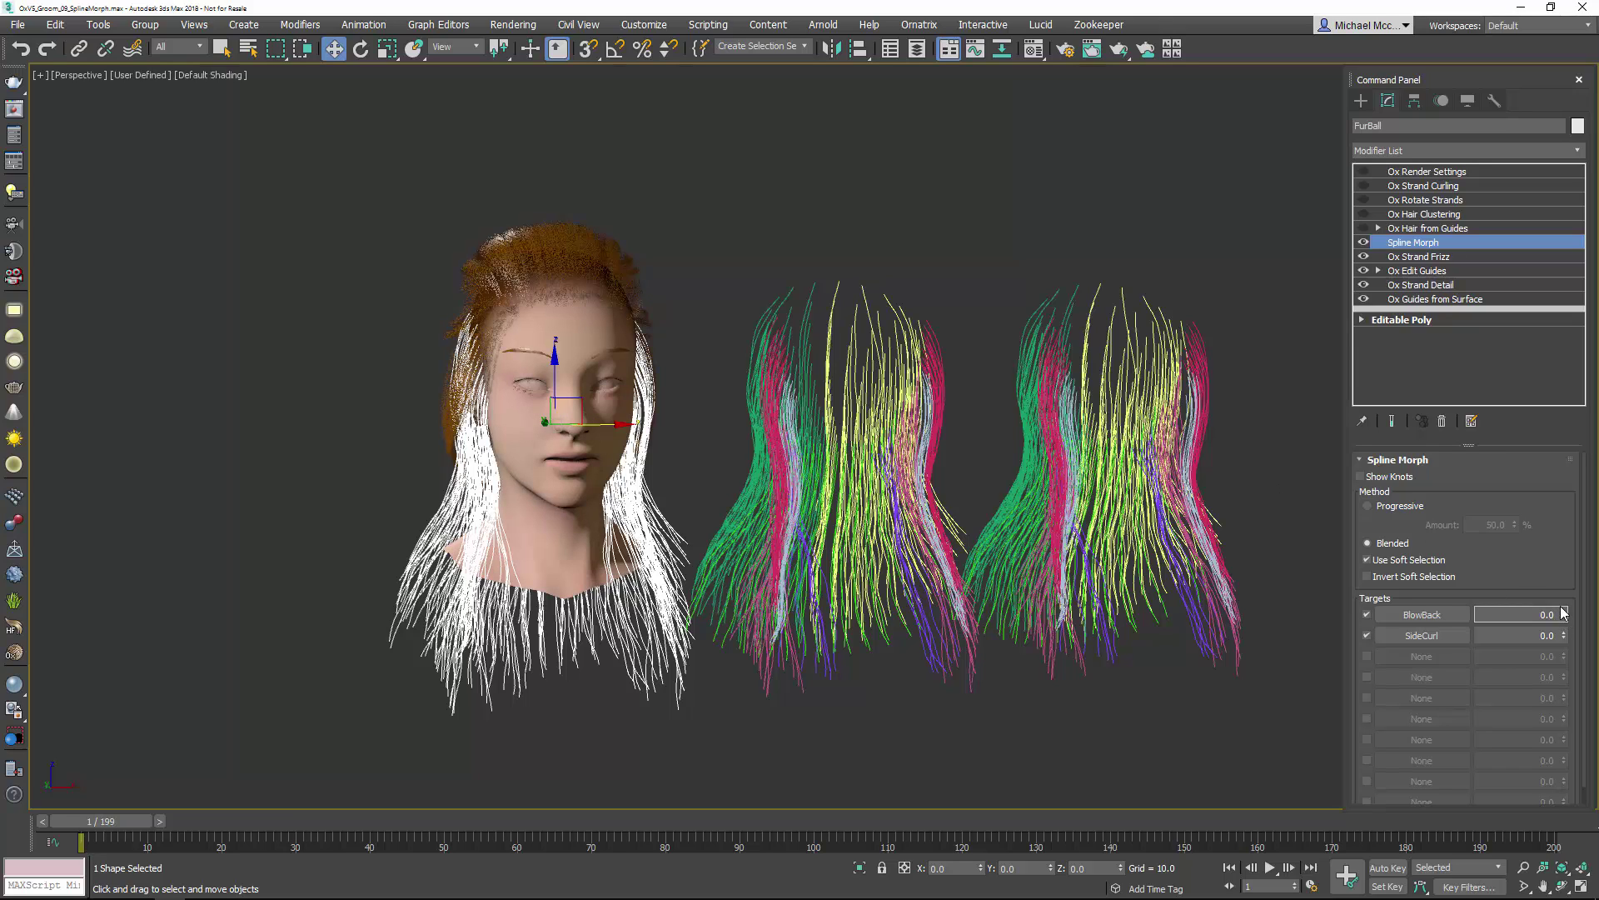
# Step: Brush the lower ends of the BlowBack guides backward with the Move brush in their Ox Edit Guides modifier
pyautogui.click(1175, 242)
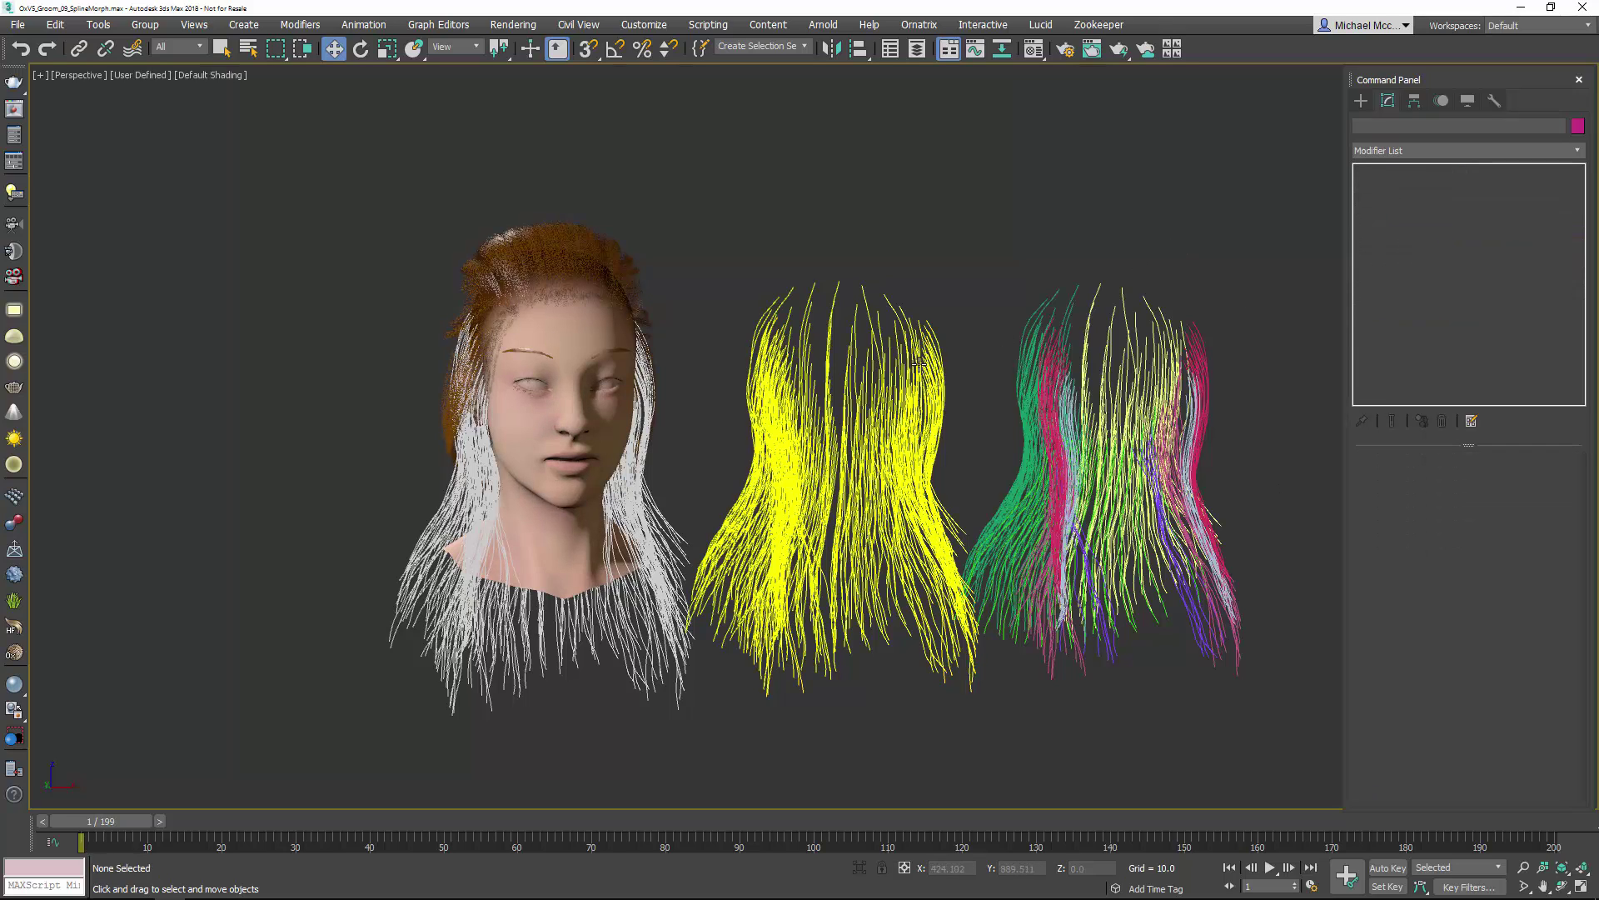
pyautogui.click(919, 363)
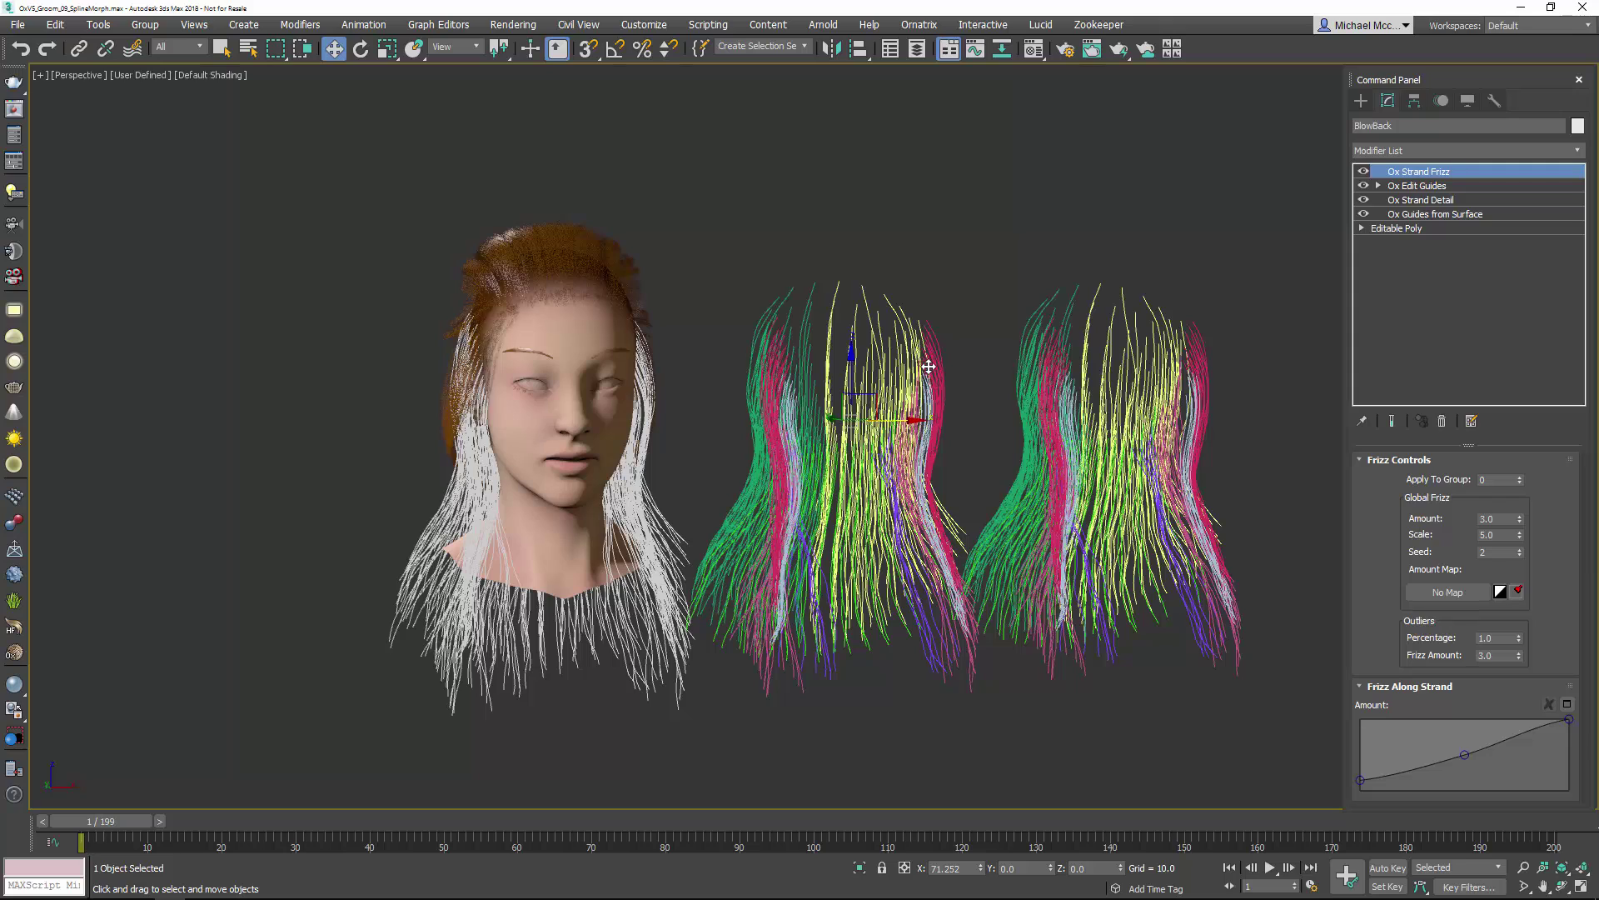
pyautogui.click(1441, 188)
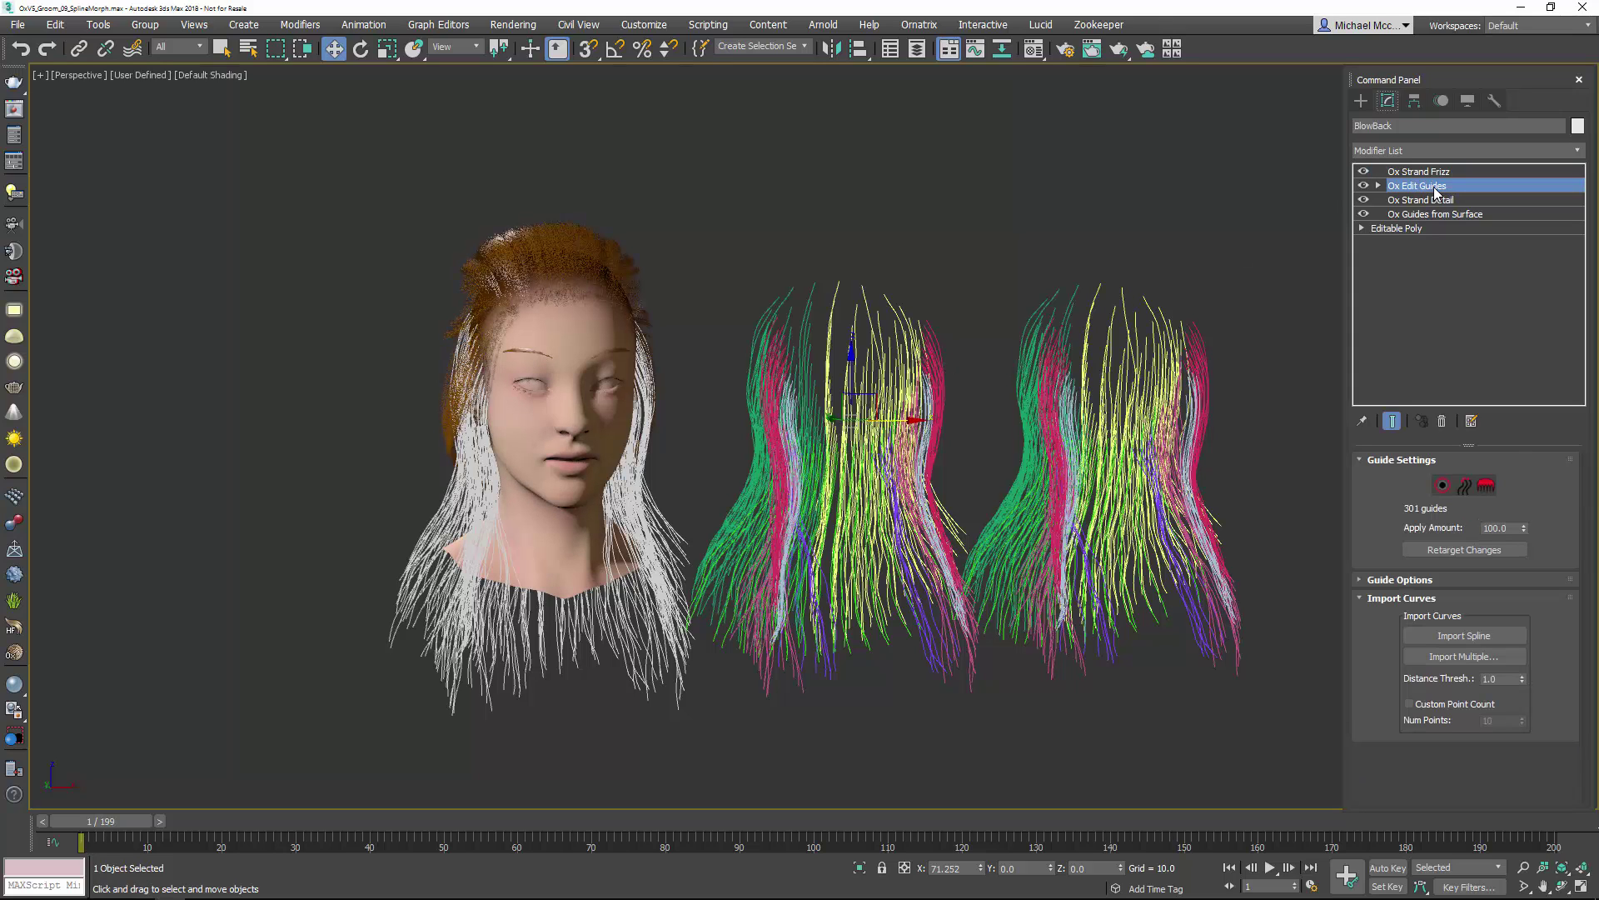
pyautogui.click(1486, 485)
pyautogui.click(1450, 630)
pyautogui.keyDown('alt'); pyautogui.moveTo(905, 625); pyautogui.dragTo(700, 624, button='middle'); pyautogui.keyUp('alt')
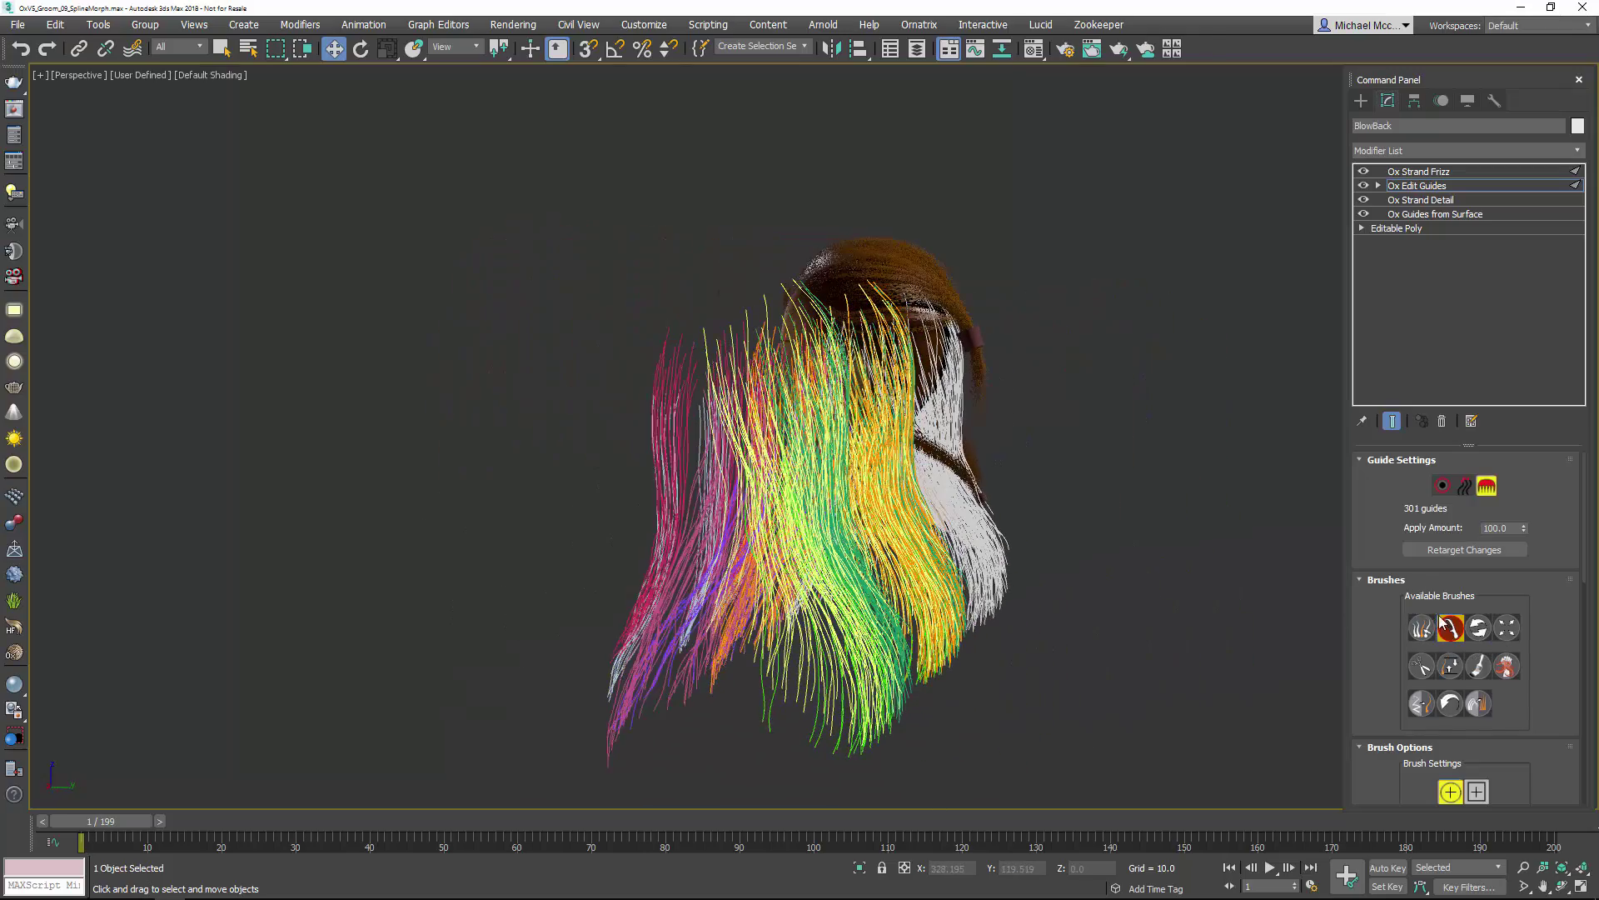
pyautogui.click(1380, 185)
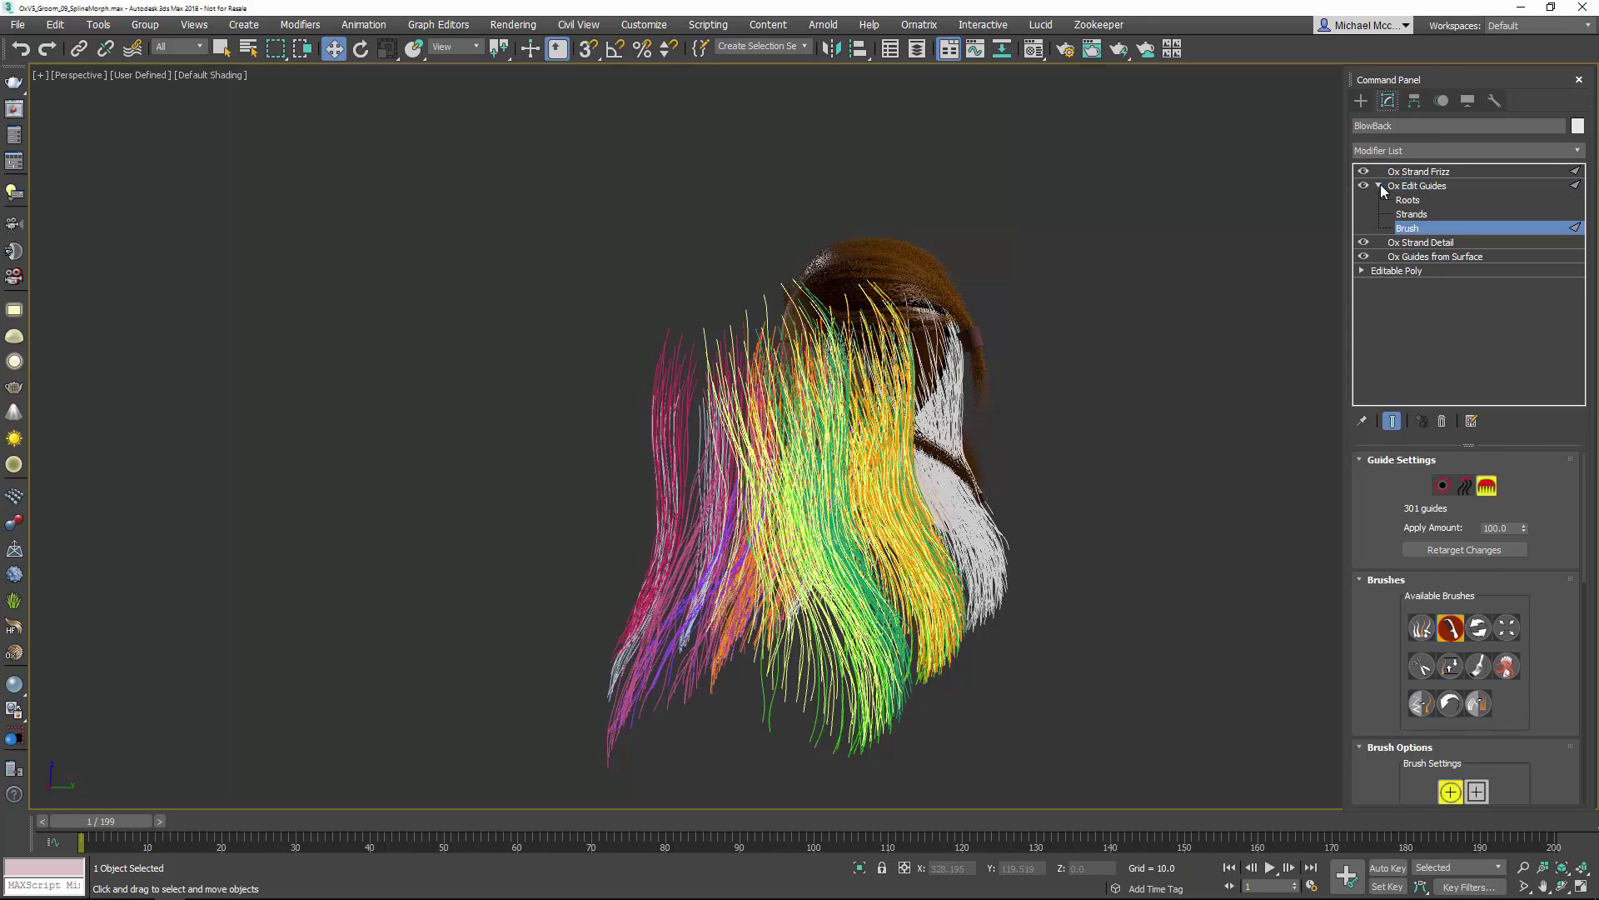
pyautogui.click(1411, 214)
pyautogui.click(1407, 228)
pyautogui.moveTo(950, 576); pyautogui.dragTo(1087, 600)
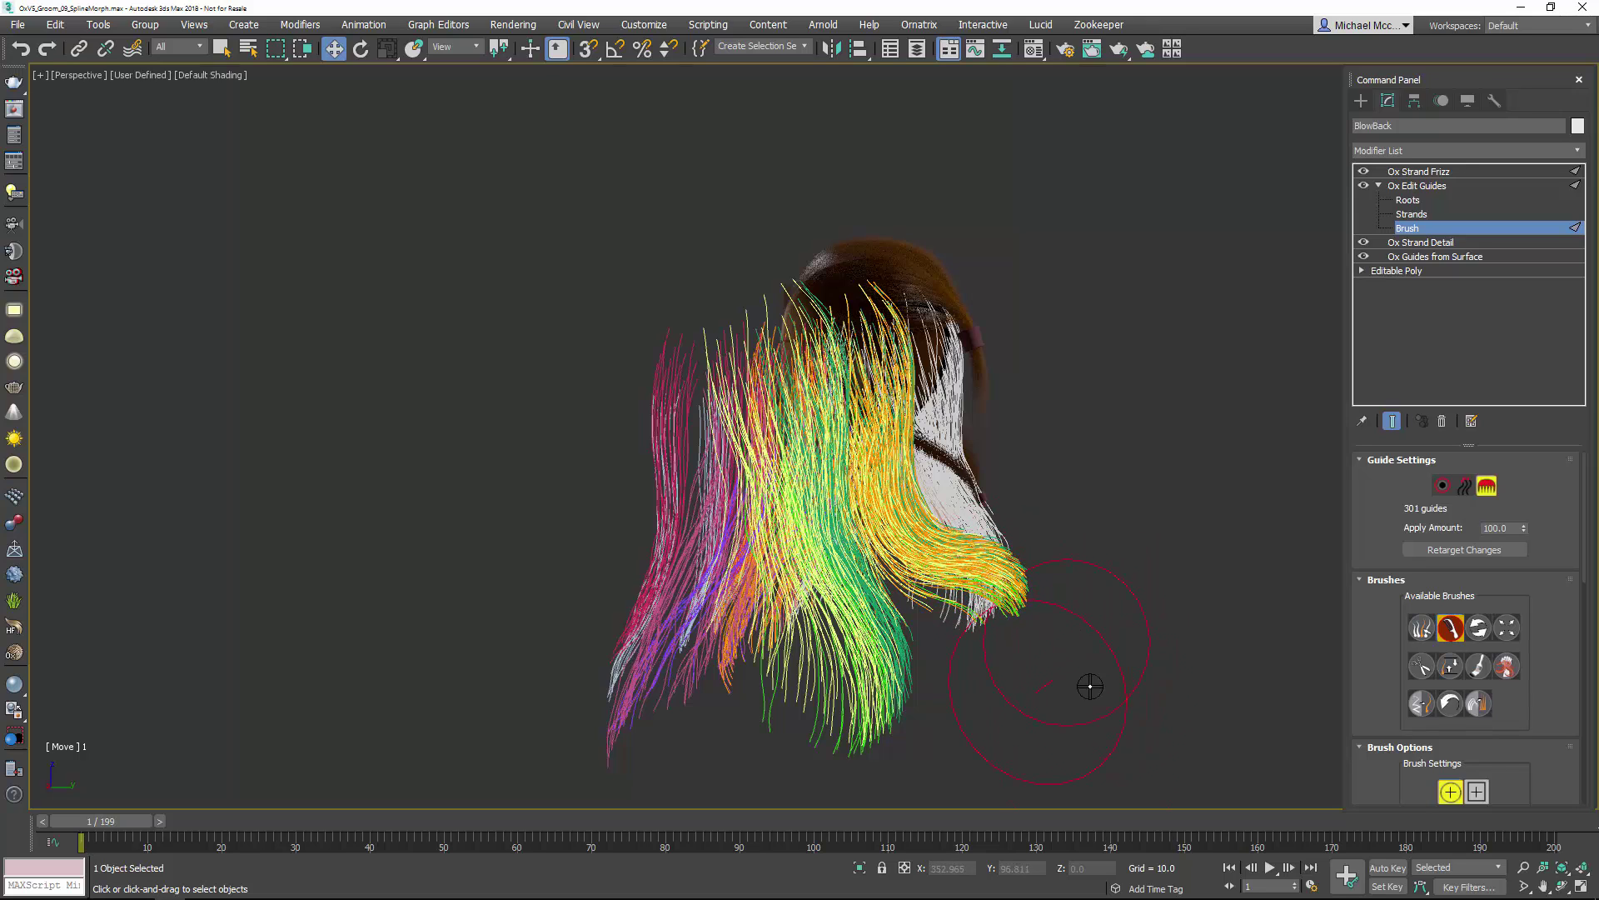
pyautogui.click(1380, 185)
# Step: Brush the lower tips on one side of the SideCurl guides outward in their Ox Edit Guides modifier
pyautogui.click(1222, 408)
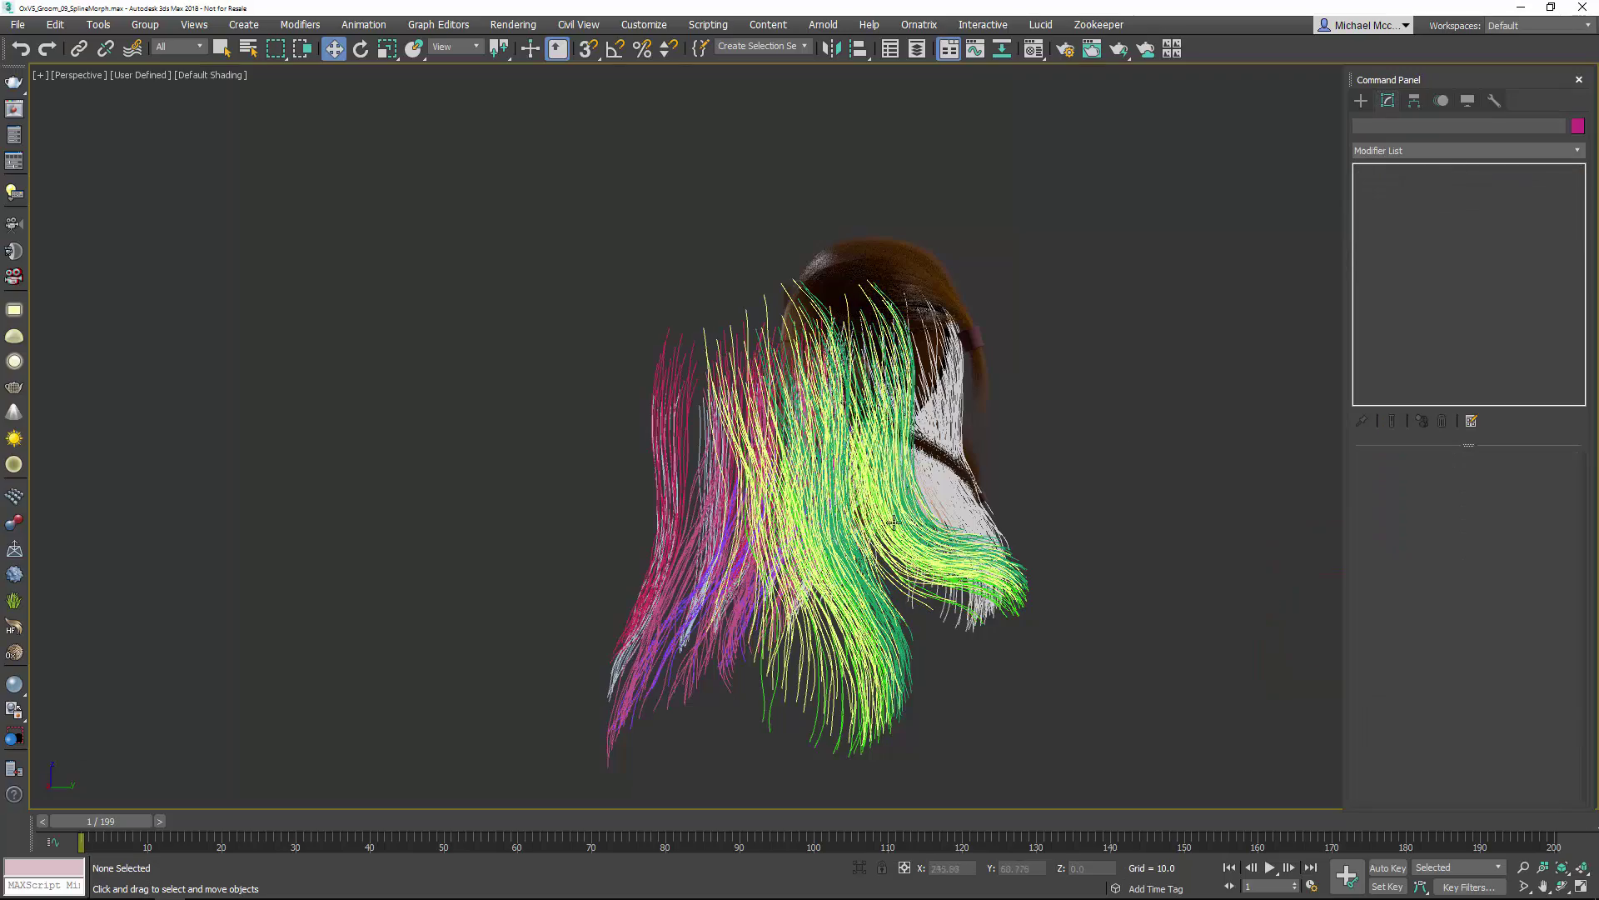
pyautogui.click(840, 588)
pyautogui.keyDown('alt'); pyautogui.moveTo(823, 631); pyautogui.dragTo(988, 636, button='middle'); pyautogui.keyUp('alt')
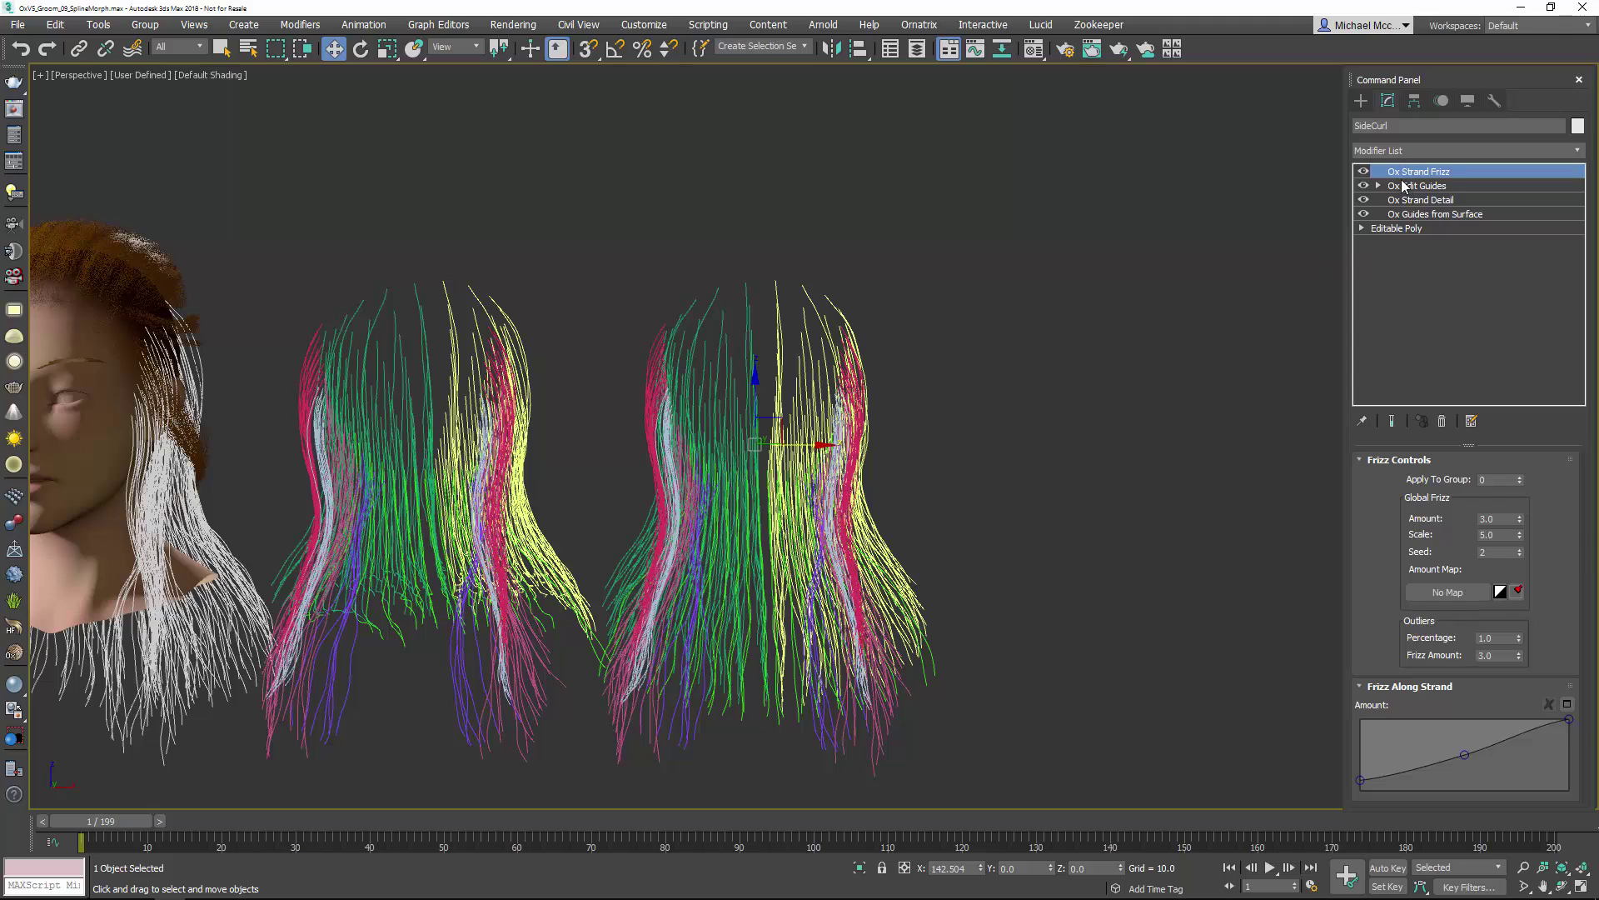
pyautogui.click(1404, 186)
pyautogui.click(1485, 485)
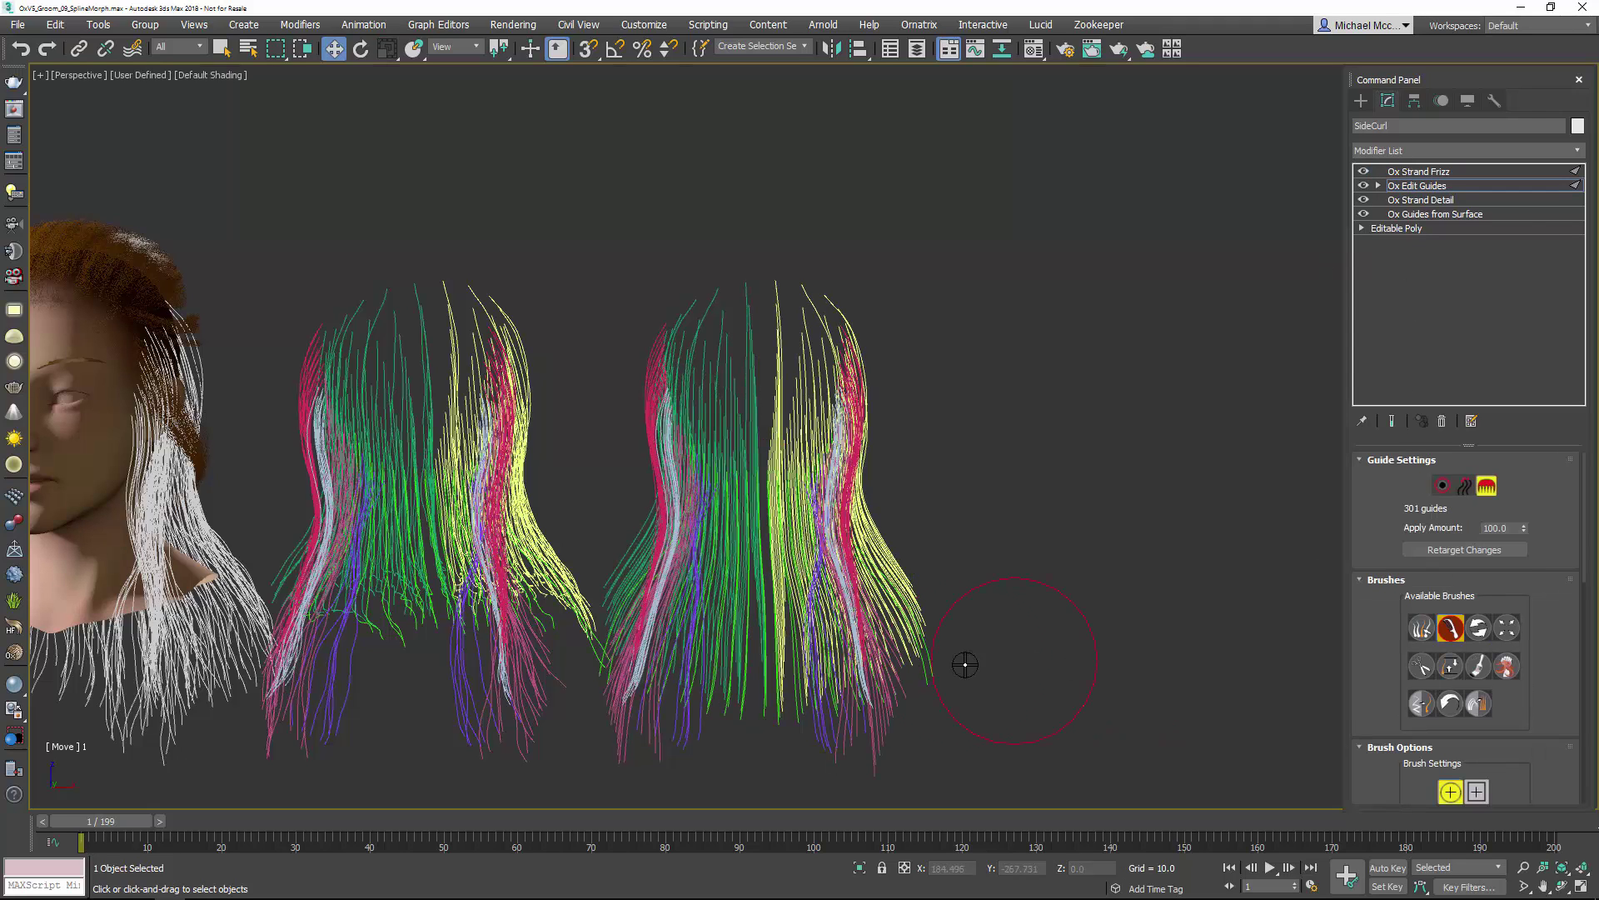
pyautogui.moveTo(893, 681)
pyautogui.mouseDown()
pyautogui.moveTo(964, 690)
pyautogui.moveTo(1008, 649)
pyautogui.mouseUp()
pyautogui.moveTo(838, 732)
pyautogui.mouseDown()
pyautogui.moveTo(957, 748)
pyautogui.moveTo(1096, 678)
pyautogui.mouseUp()
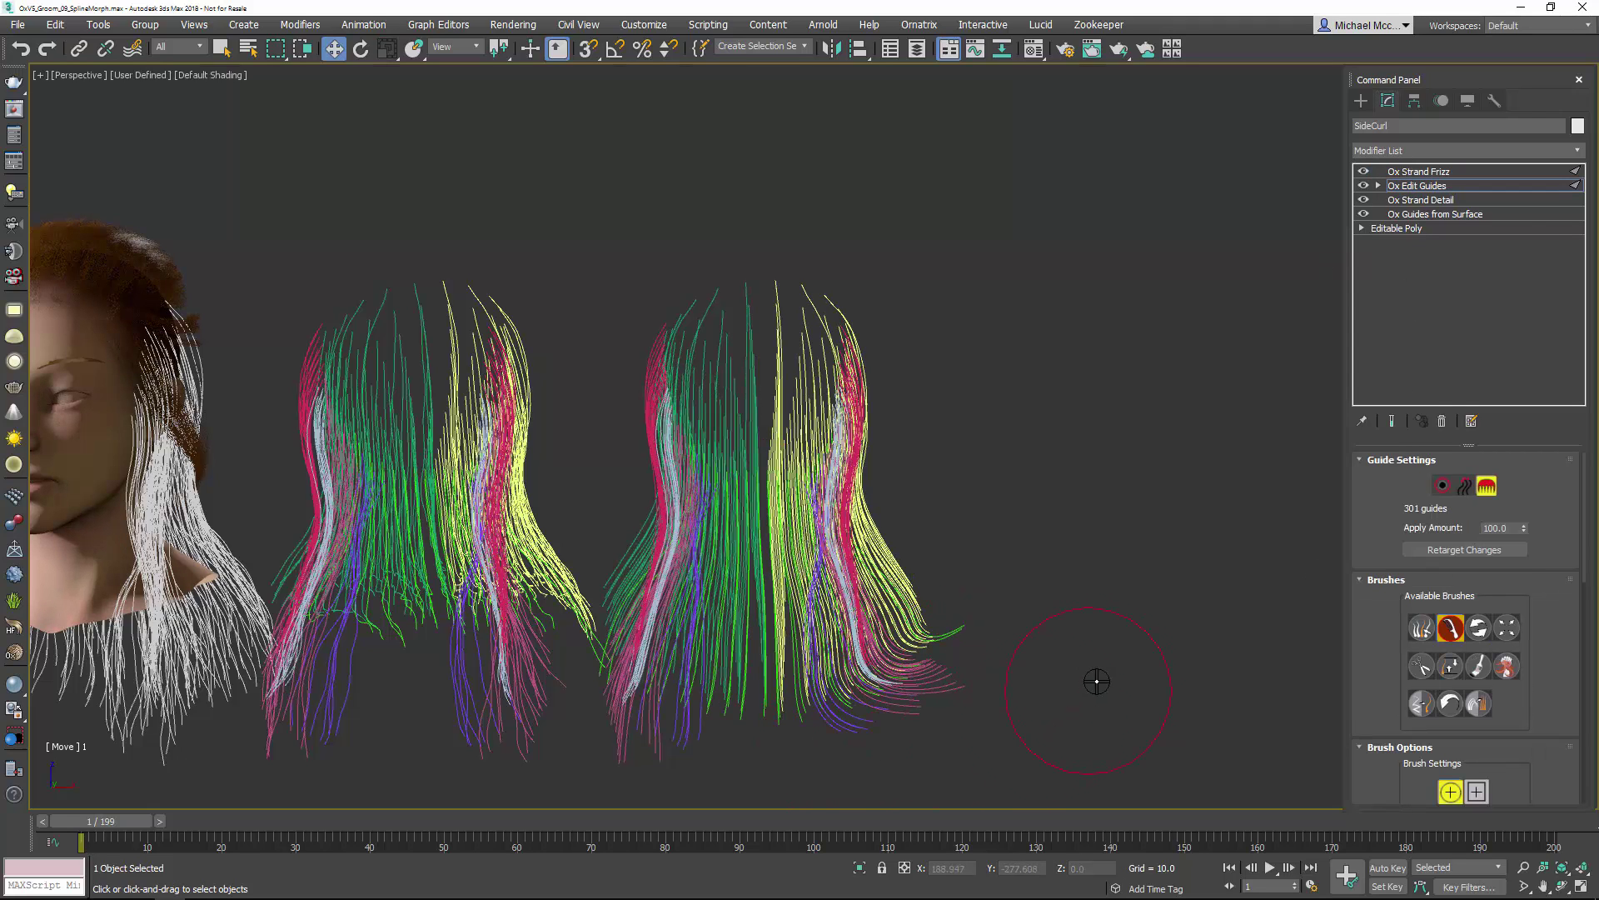
pyautogui.click(1470, 188)
# Step: Set the BlowBack target's amount to 100 in the head hair's Spline Morph and scrub the amount to preview the morph
pyautogui.moveTo(921, 482); pyautogui.dragTo(1062, 467, button='middle')
pyautogui.scroll(-2, 1143, 432)
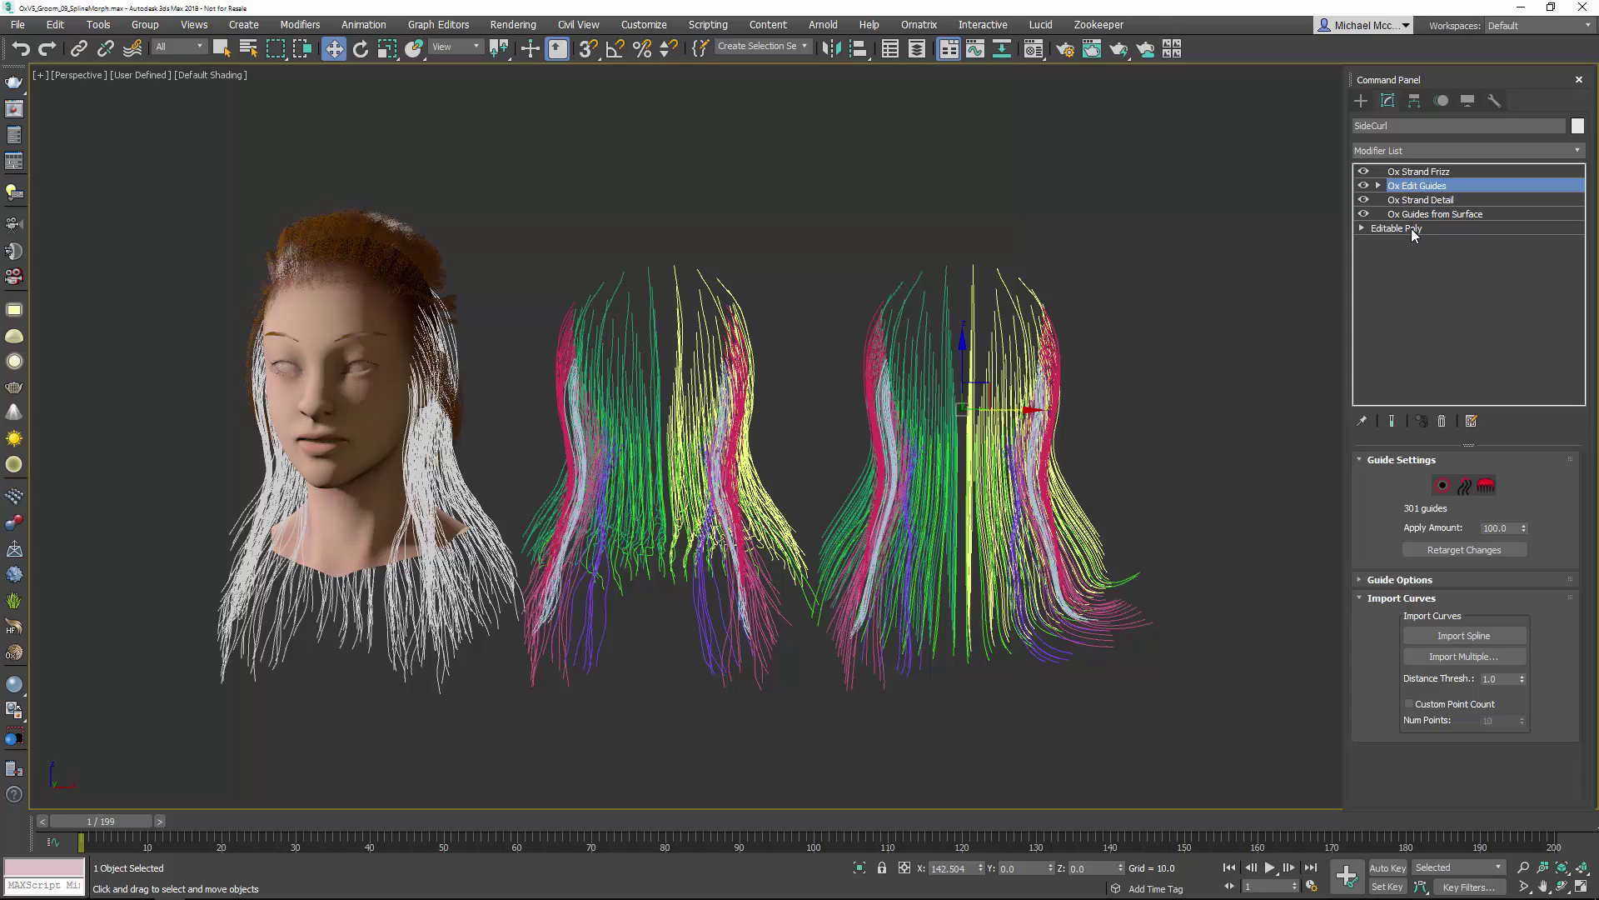
pyautogui.click(750, 202)
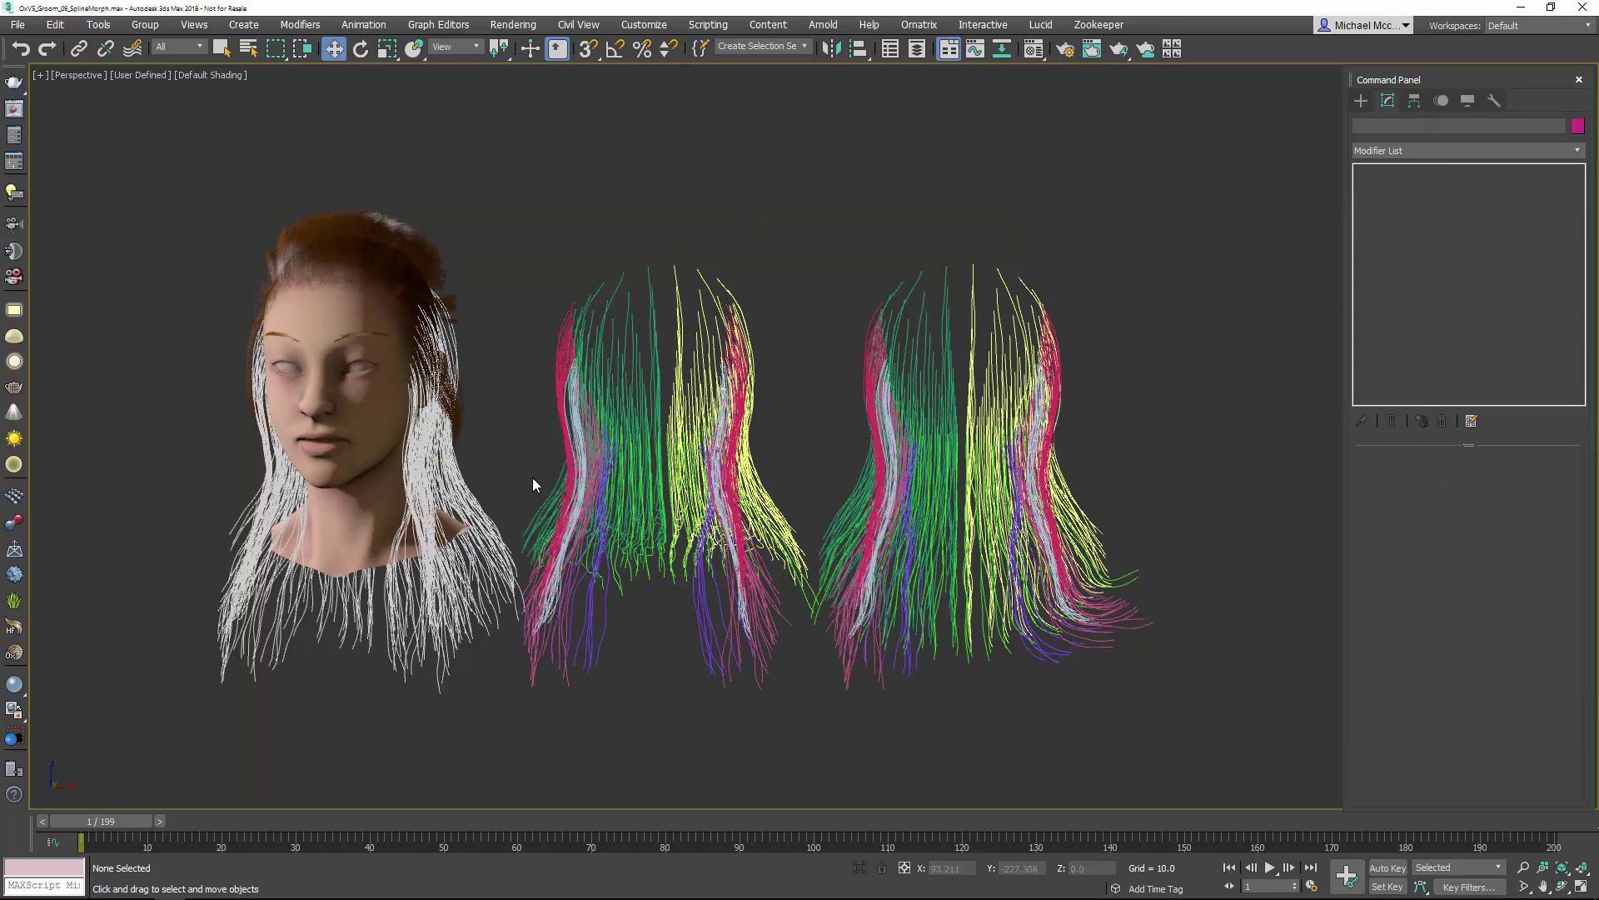
pyautogui.click(493, 500)
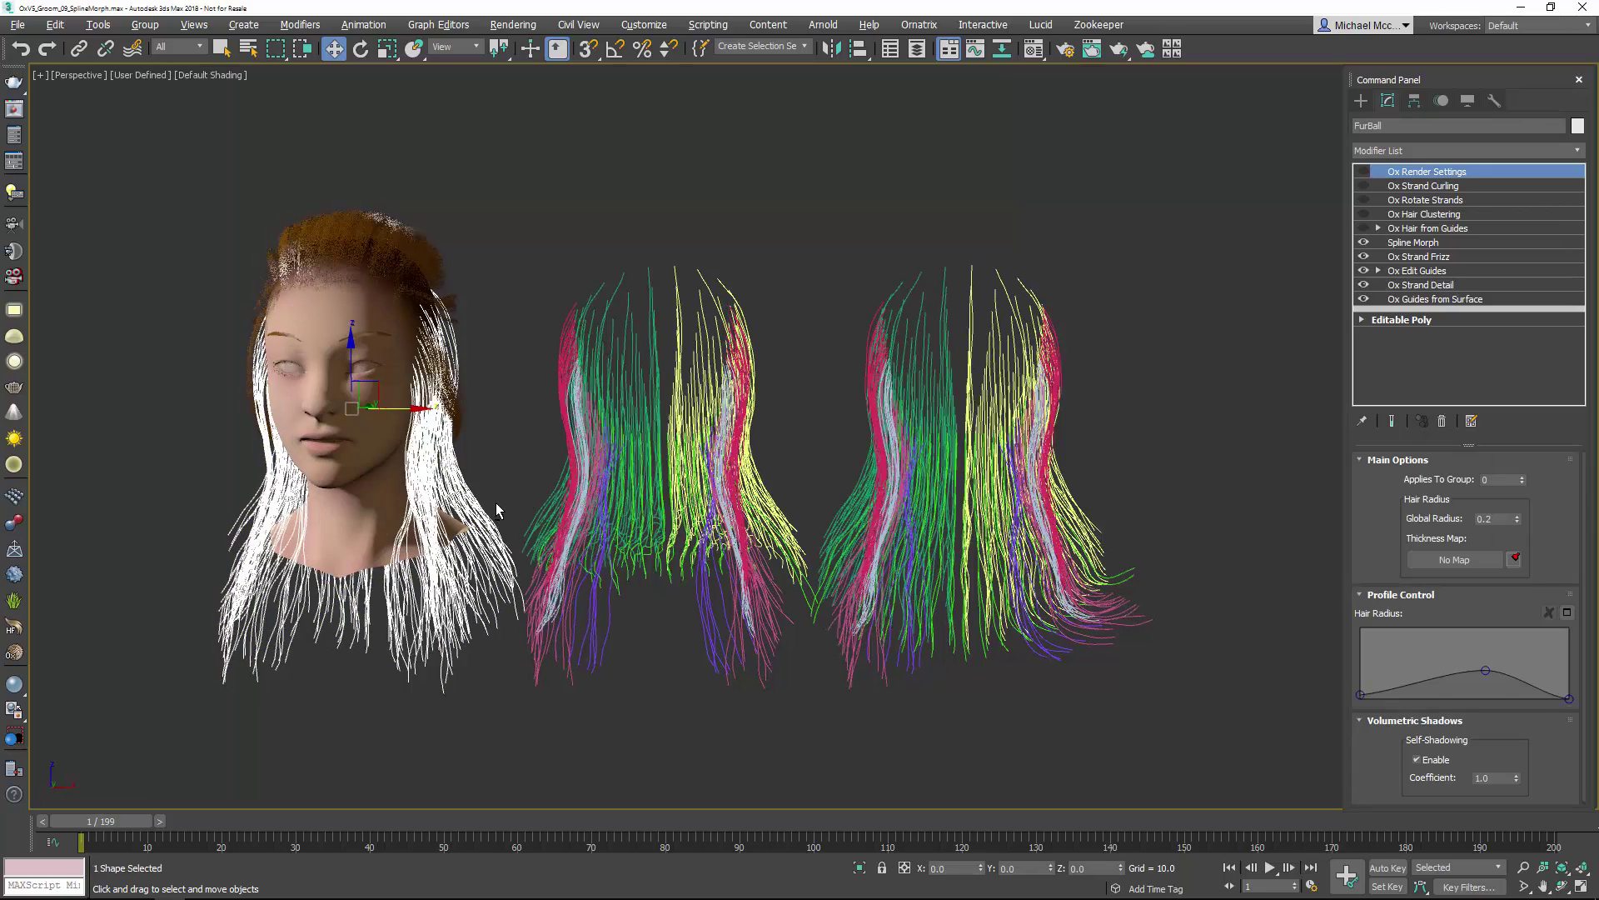
pyautogui.click(1415, 244)
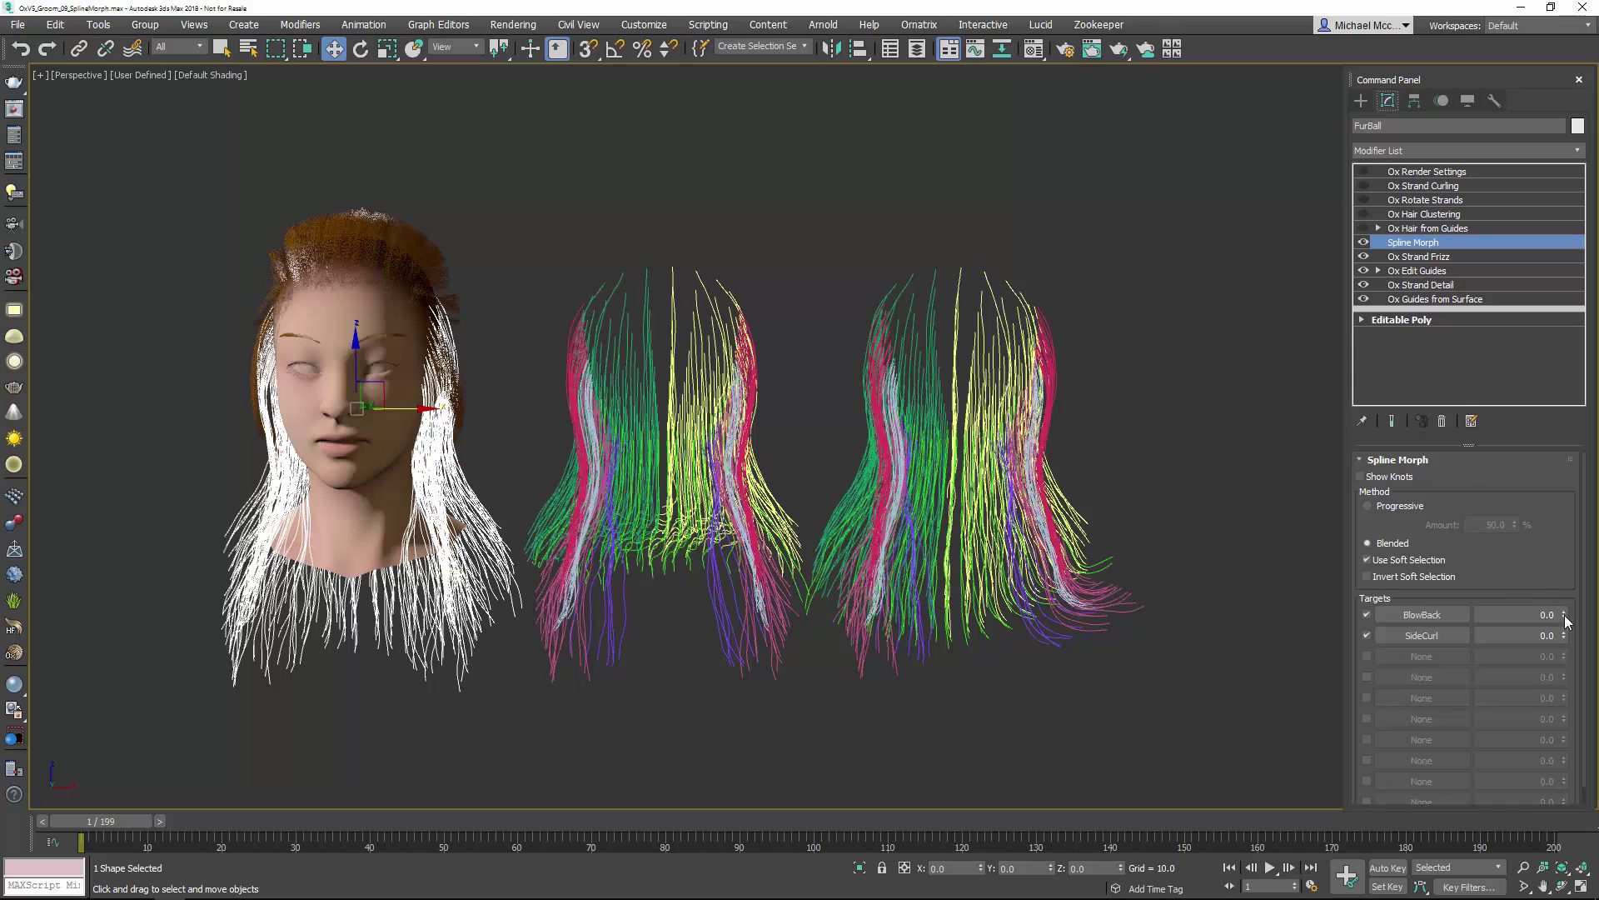
pyautogui.click(1496, 616)
pyautogui.write('100')
pyautogui.press('Return')
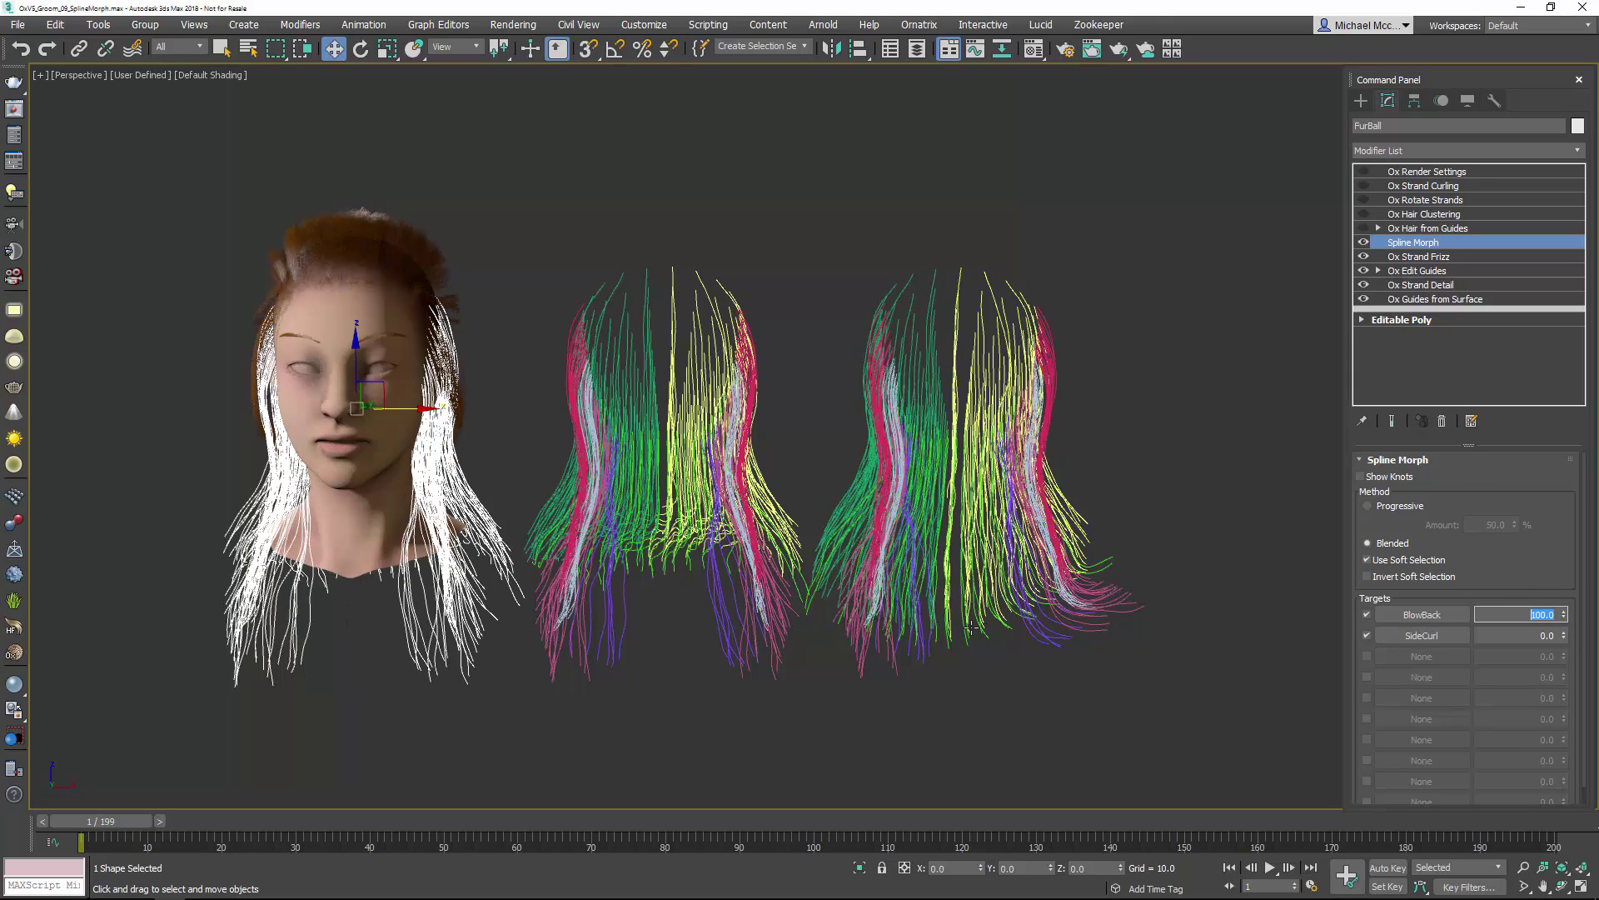
pyautogui.keyDown('alt'); pyautogui.moveTo(528, 658); pyautogui.dragTo(668, 641, button='middle'); pyautogui.keyUp('alt')
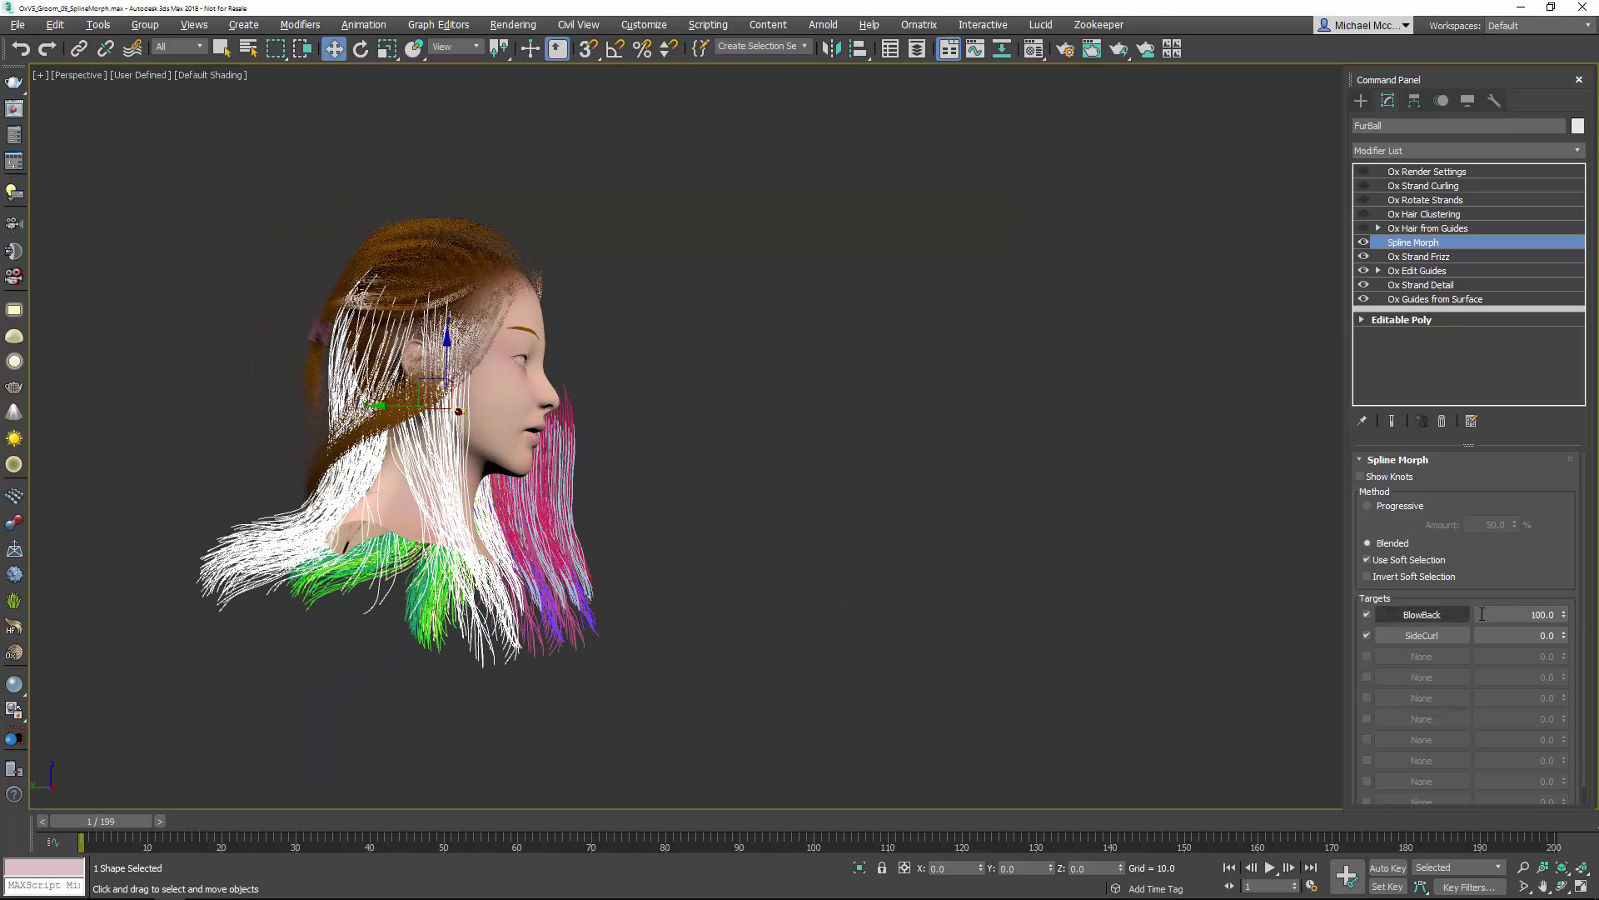
pyautogui.moveTo(1556, 614); pyautogui.dragTo(1563, 131)
pyautogui.rightClick(1564, 614)
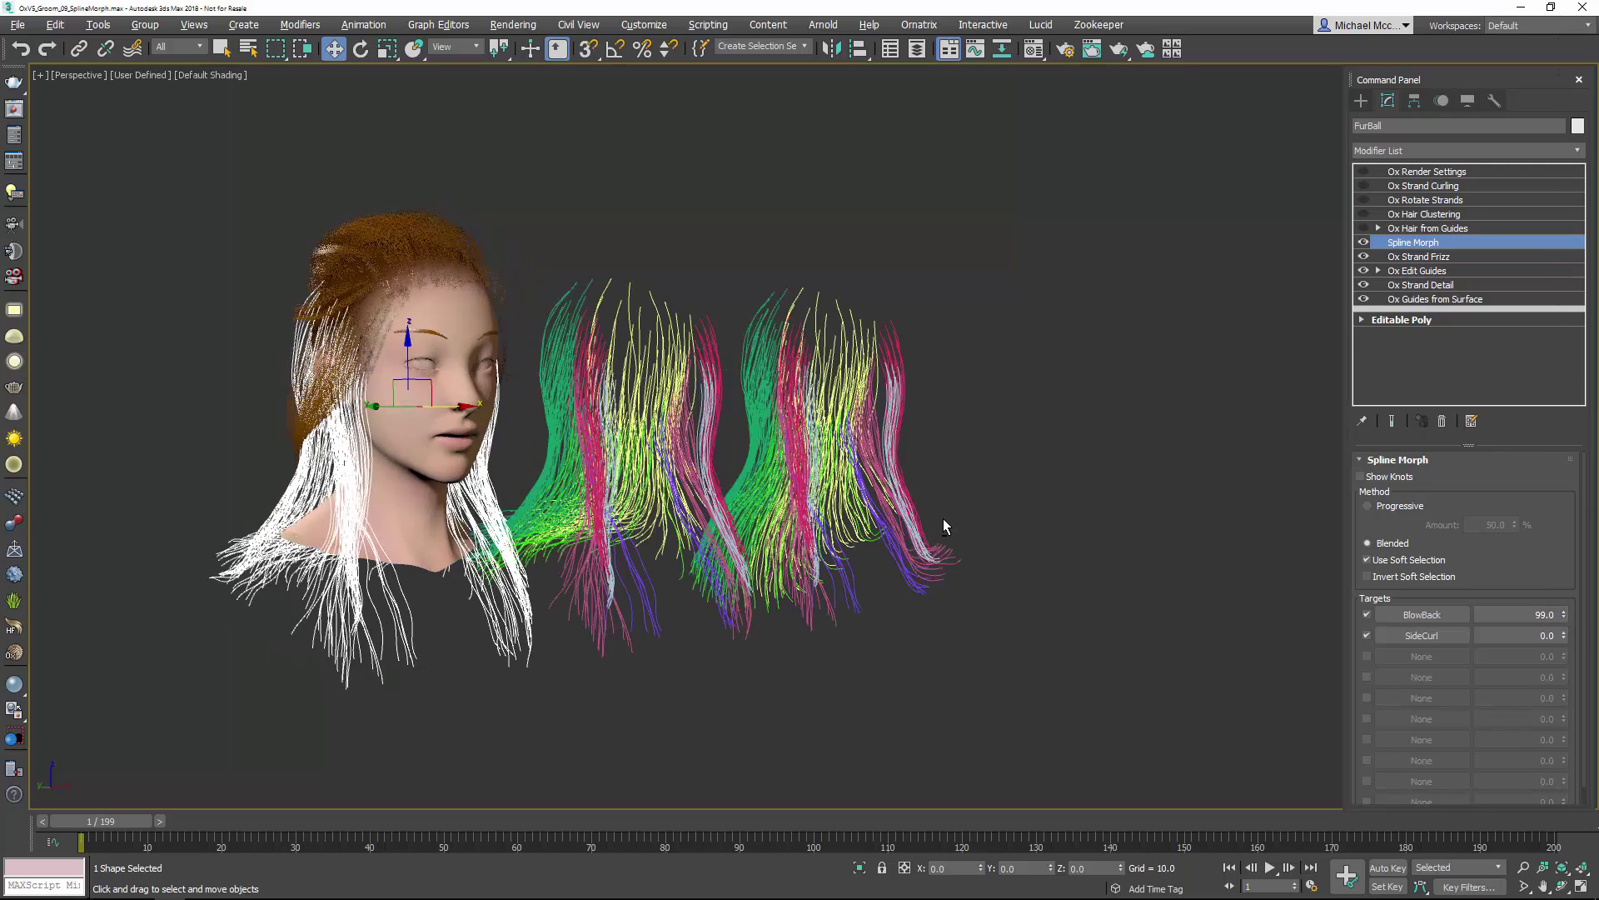
# Step: Set both the BlowBack and SideCurl amounts to 50 in the head hair's Spline Morph modifier
pyautogui.click(643, 446)
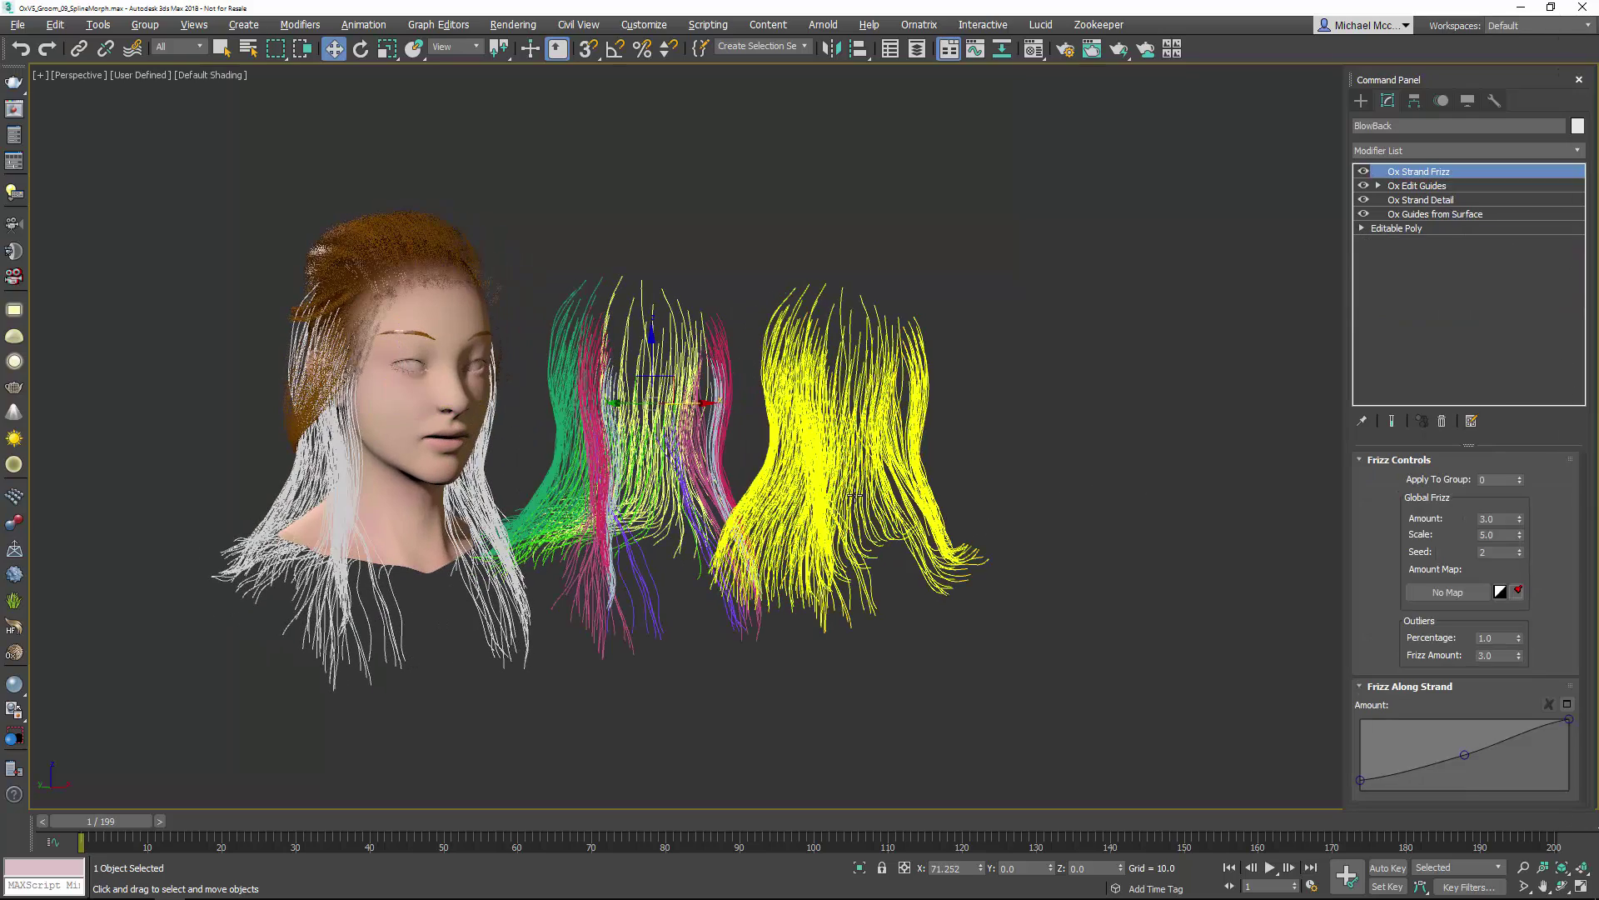
pyautogui.click(485, 491)
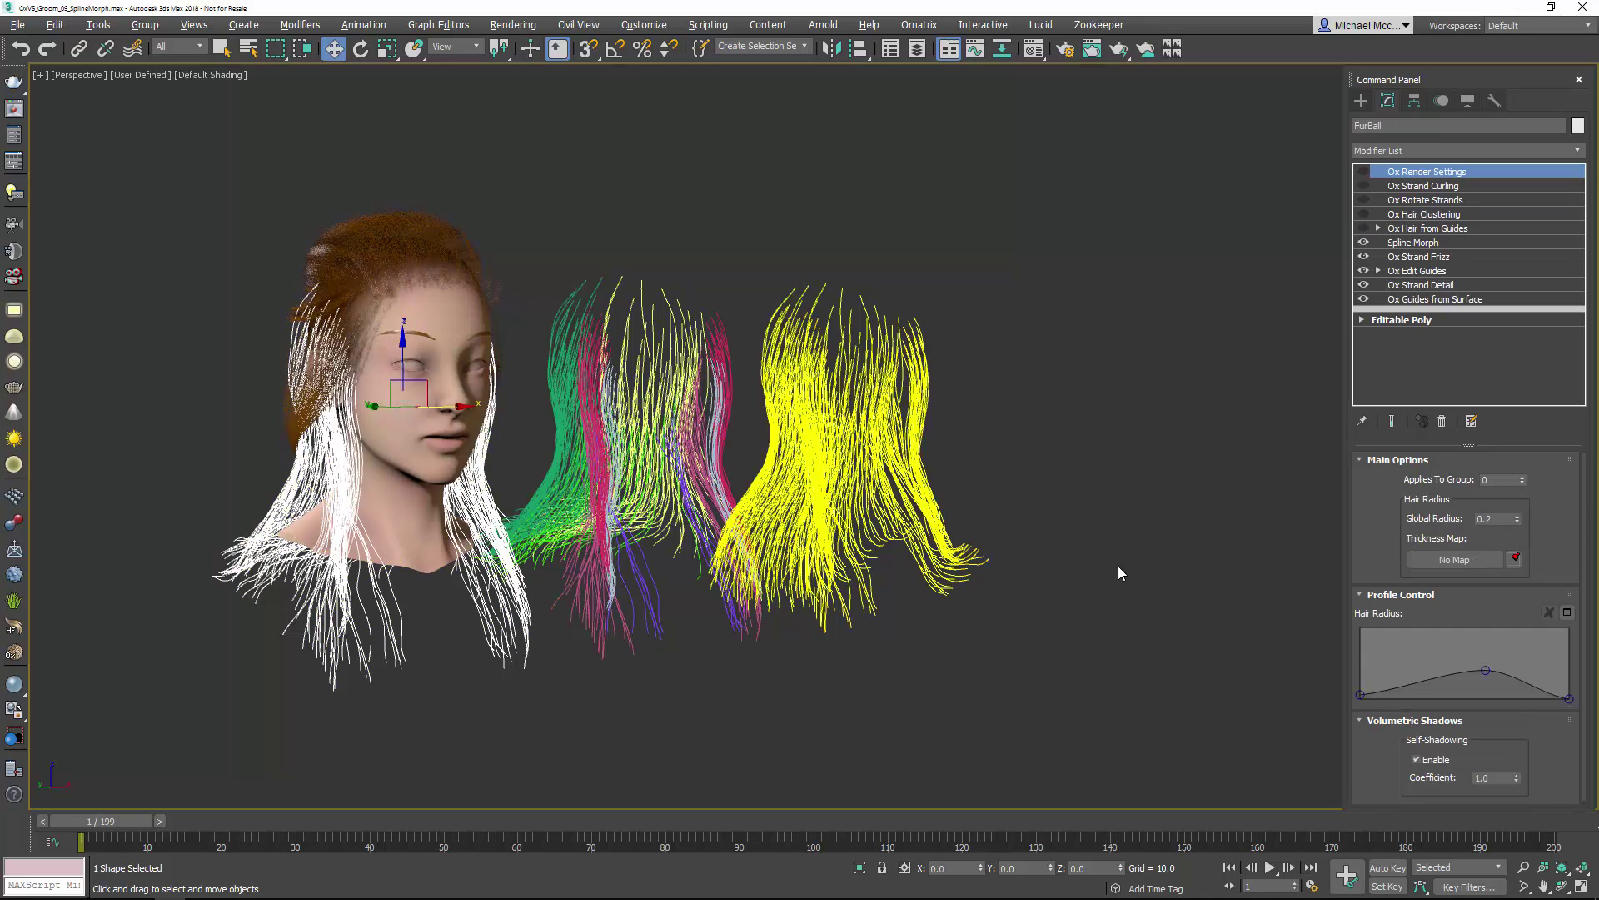
pyautogui.click(1429, 242)
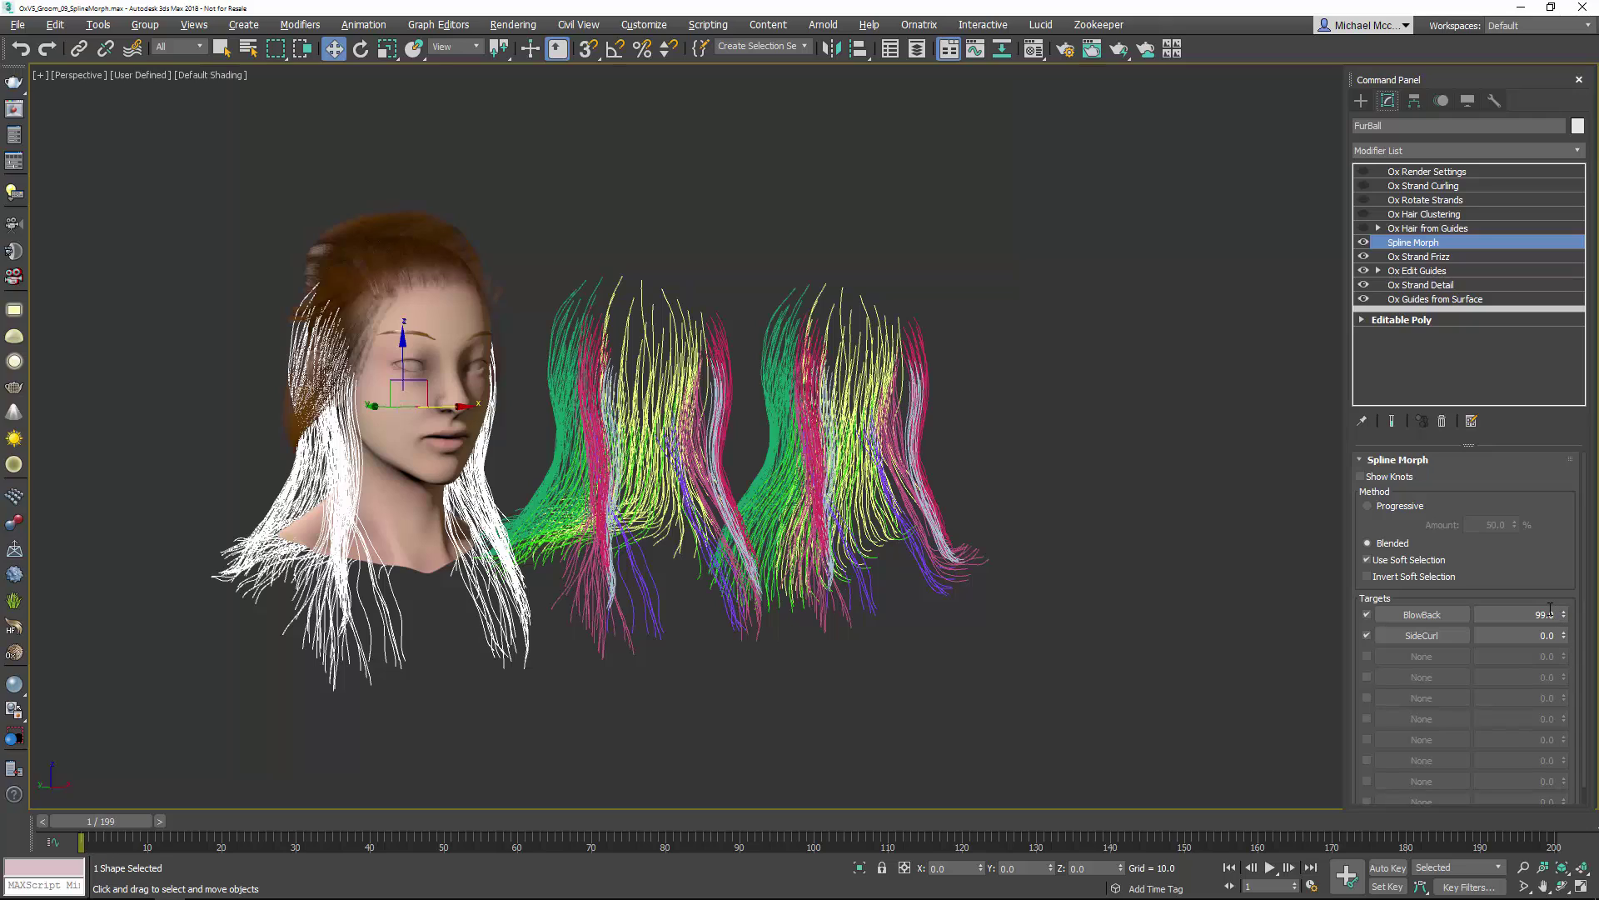
pyautogui.moveTo(1551, 614); pyautogui.dragTo(1491, 615)
pyautogui.write('50')
pyautogui.press('Tab')
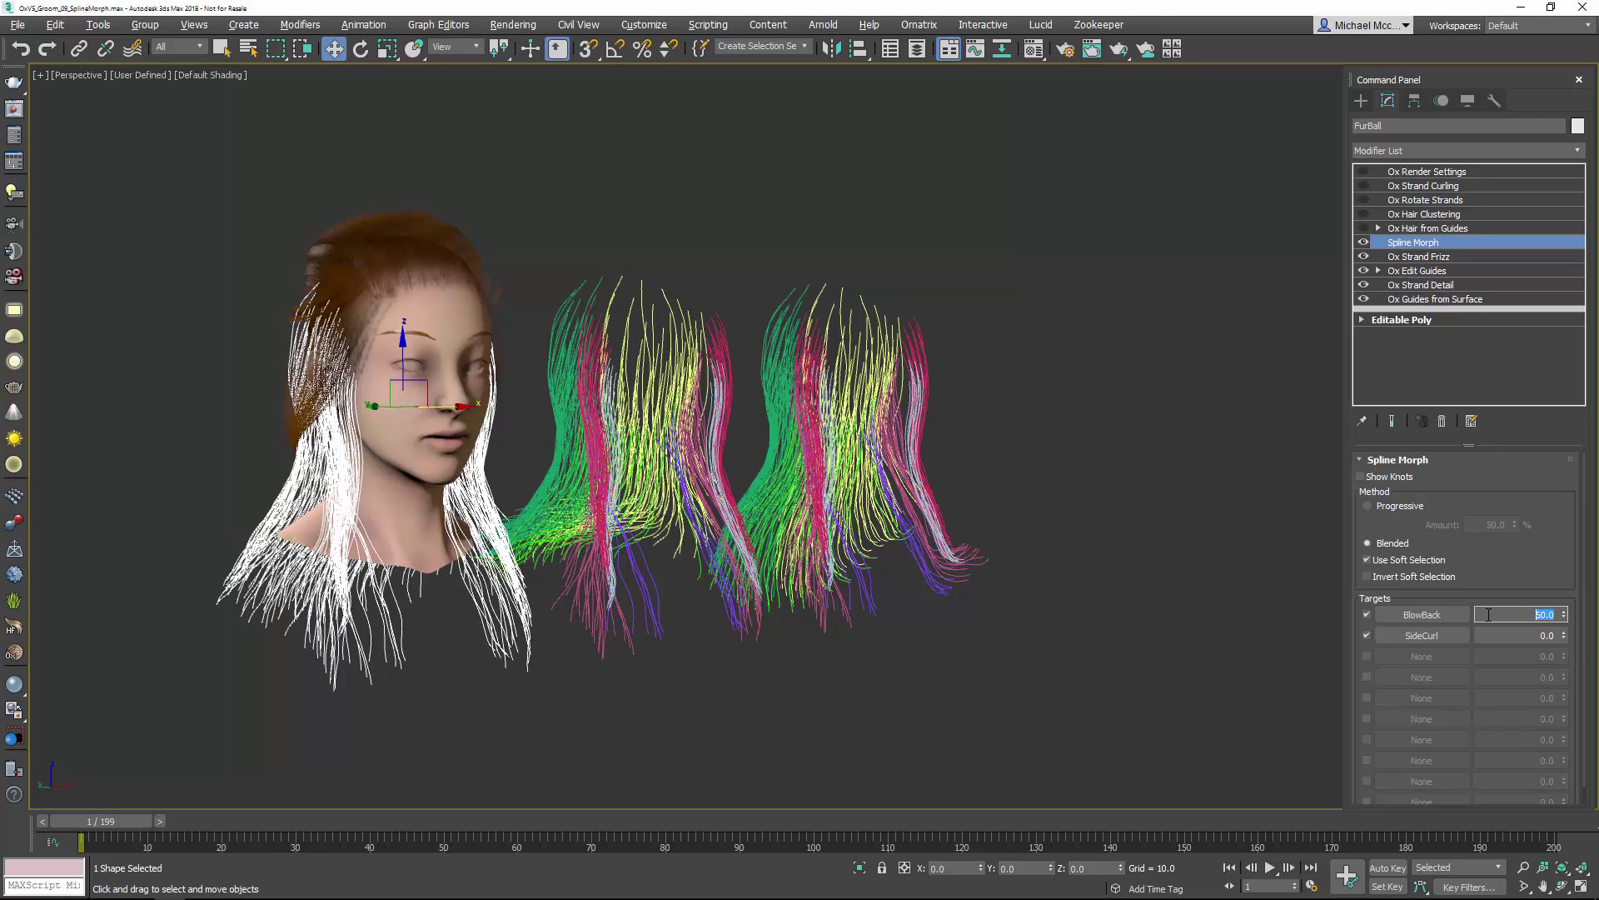
pyautogui.press('Tab')
pyautogui.write('50')
pyautogui.press('Tab')
pyautogui.moveTo(701, 761)
pyautogui.keyDown('alt'); pyautogui.mouseDown(button='middle')
pyautogui.moveTo(678, 763)
pyautogui.moveTo(691, 757)
pyautogui.mouseUp(button='middle'); pyautogui.keyUp('alt')
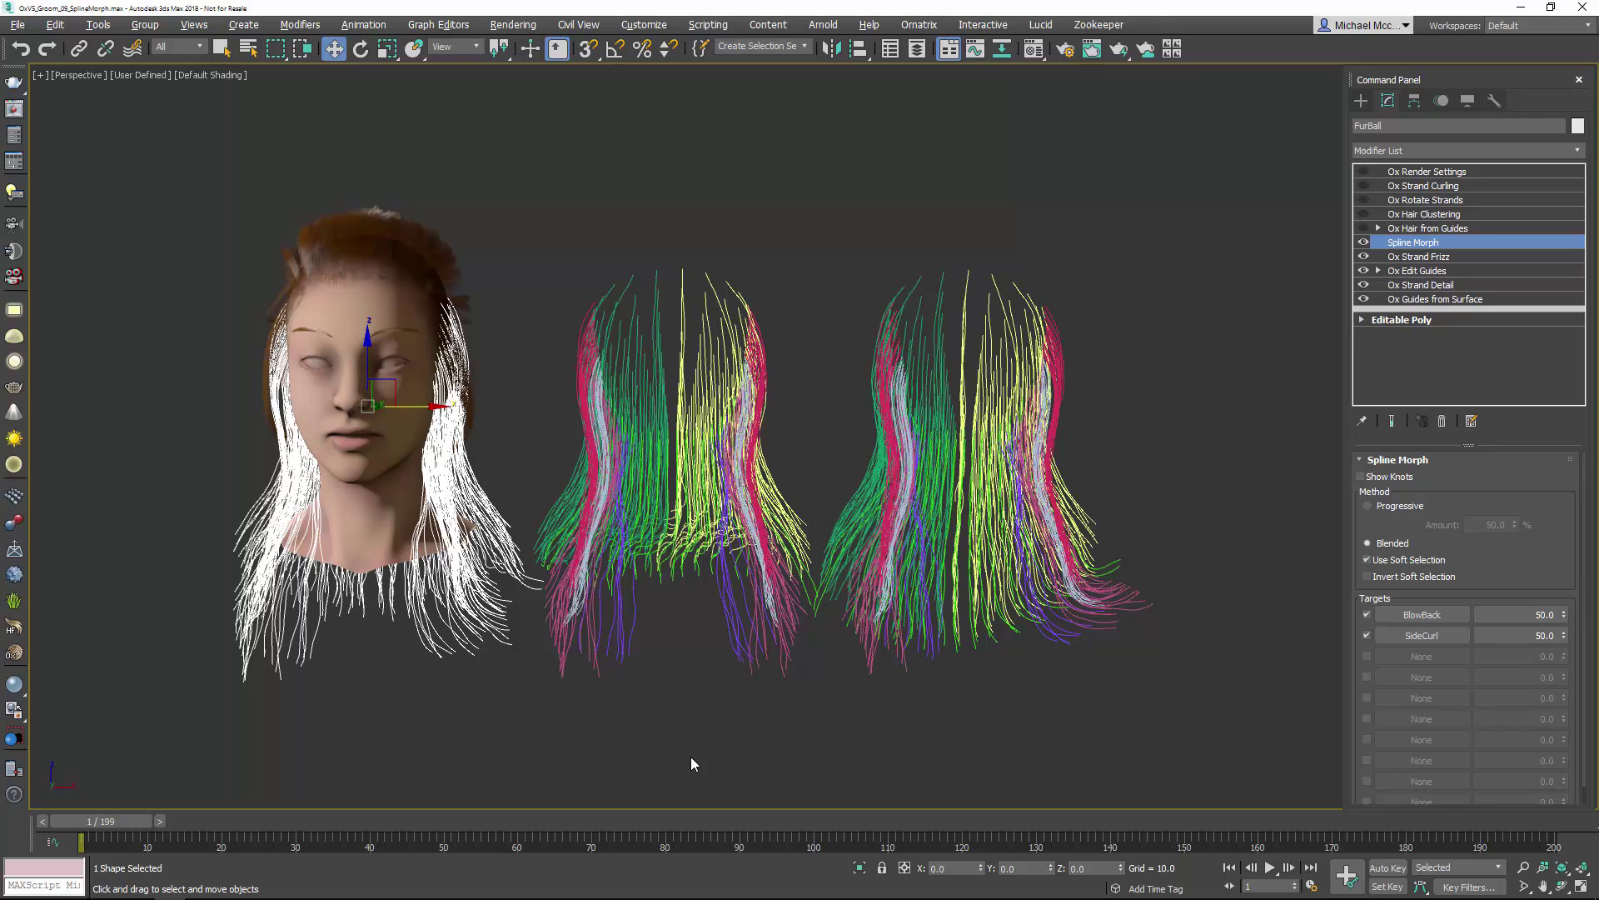
# Step: Turn on automatic keying and animate the BlowBack amount from 0 at frame 1 to 100 at frame 10
pyautogui.press('n')
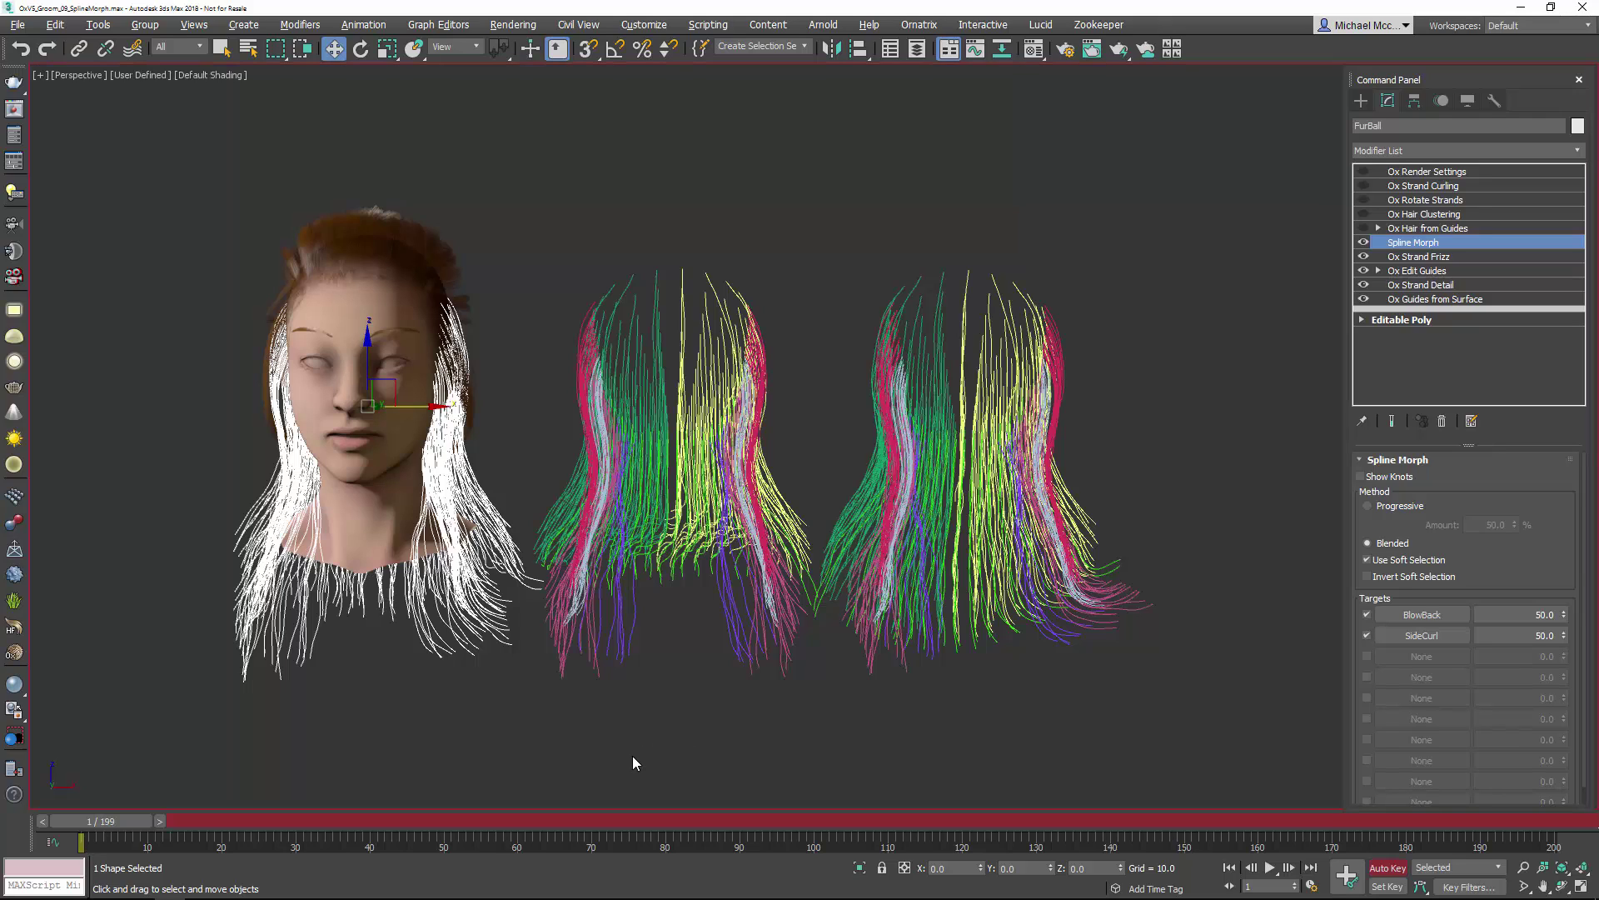
pyautogui.rightClick(1564, 614)
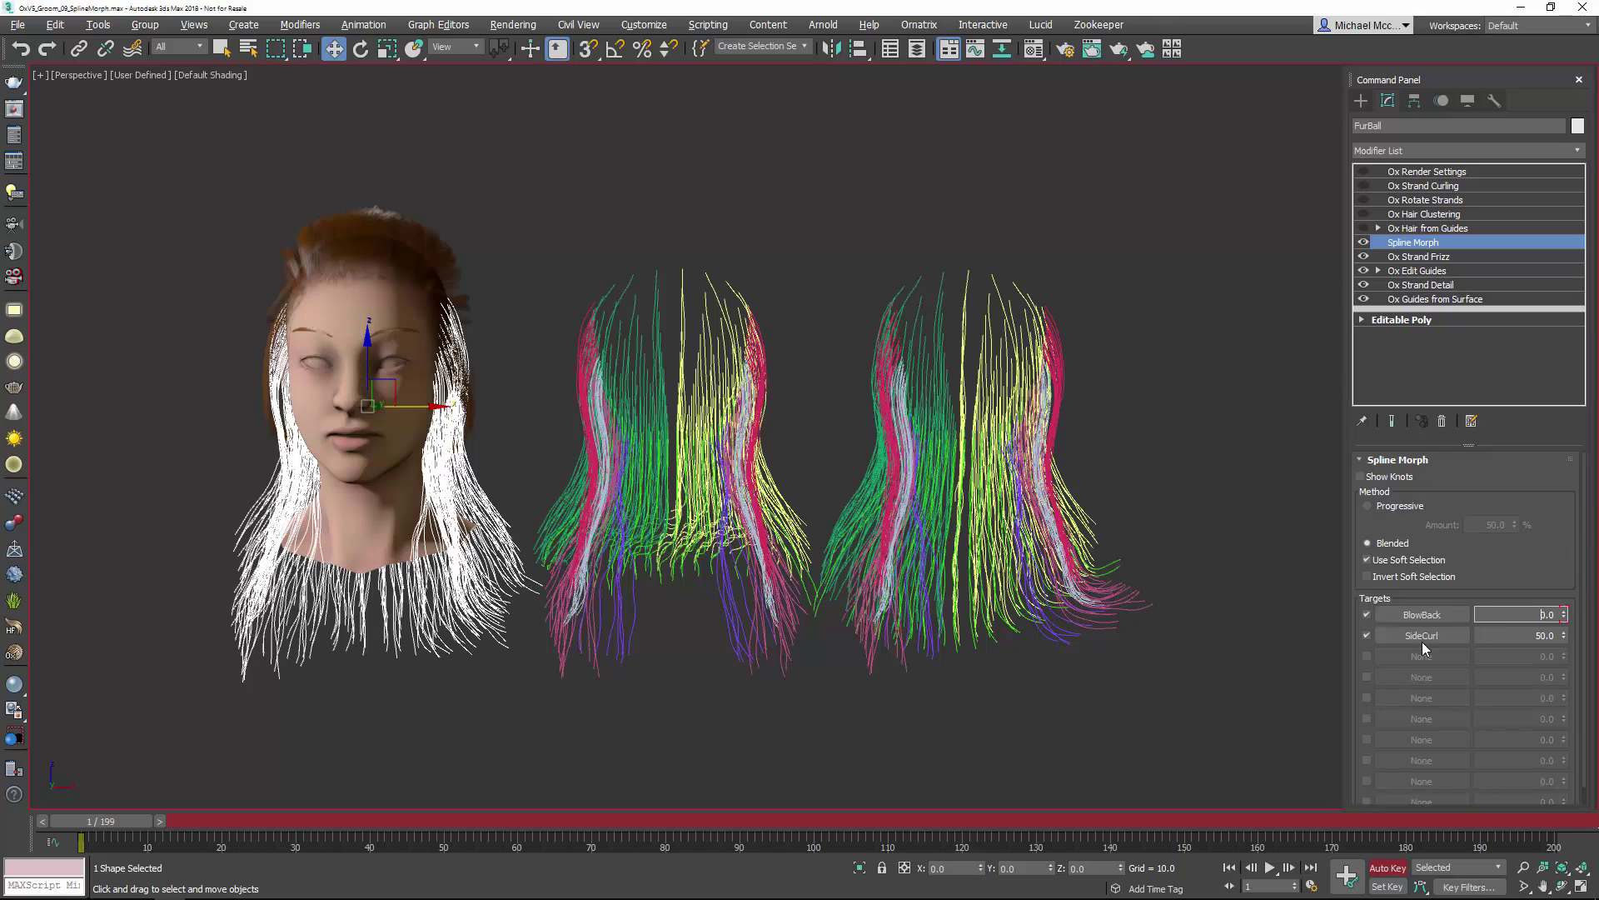
pyautogui.moveTo(129, 823); pyautogui.dragTo(195, 830)
pyautogui.press('w')
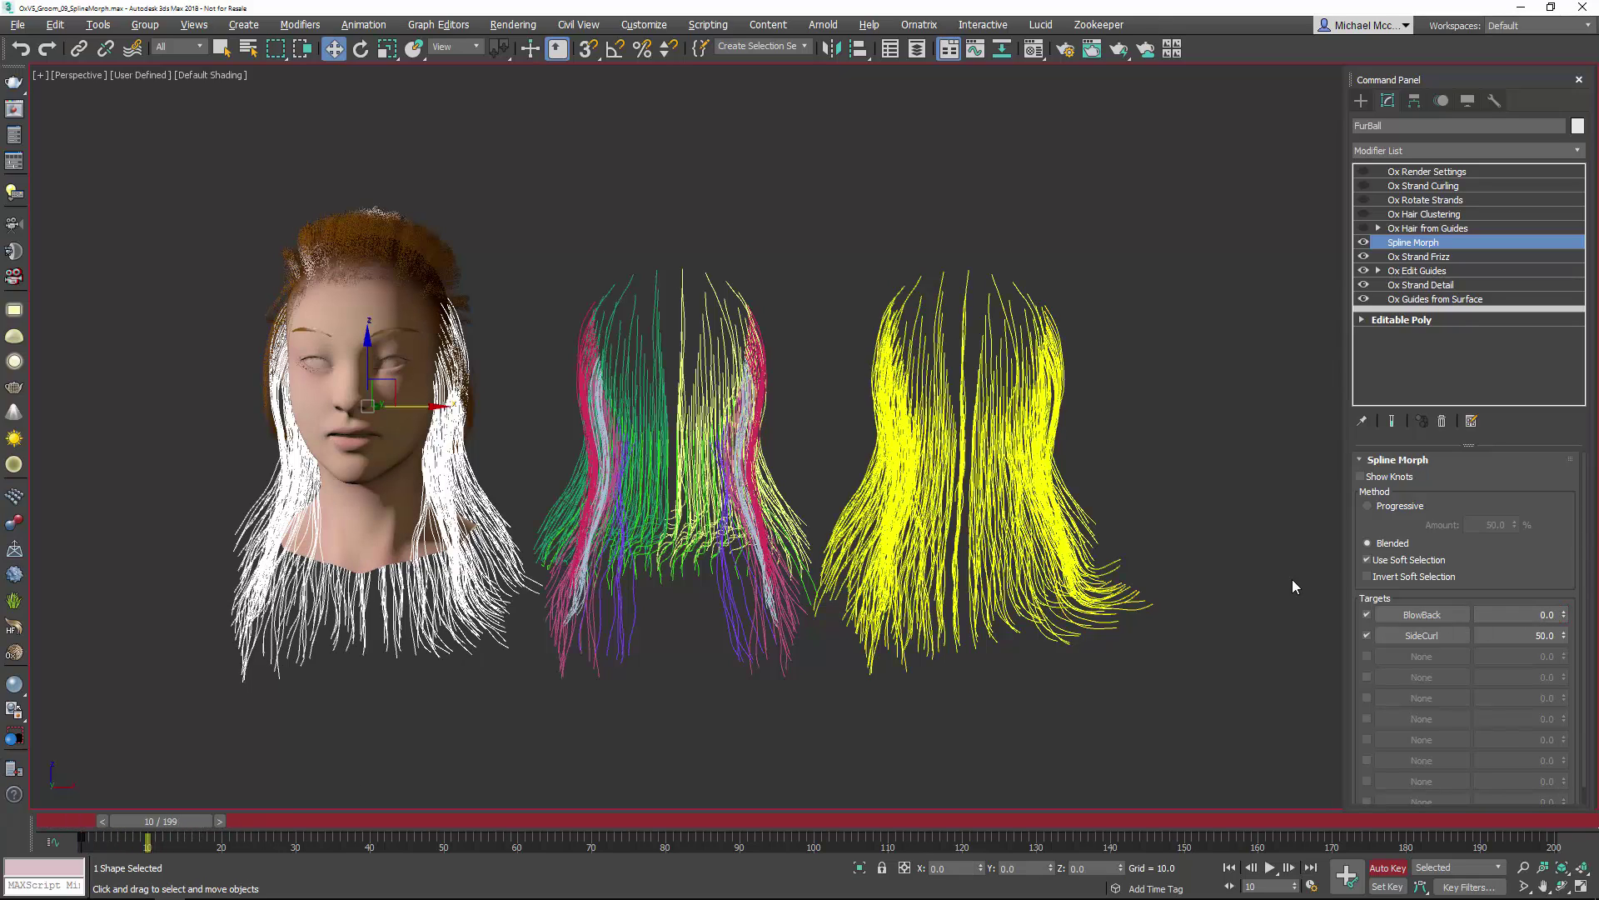
pyautogui.doubleClick(1541, 614)
pyautogui.write('100')
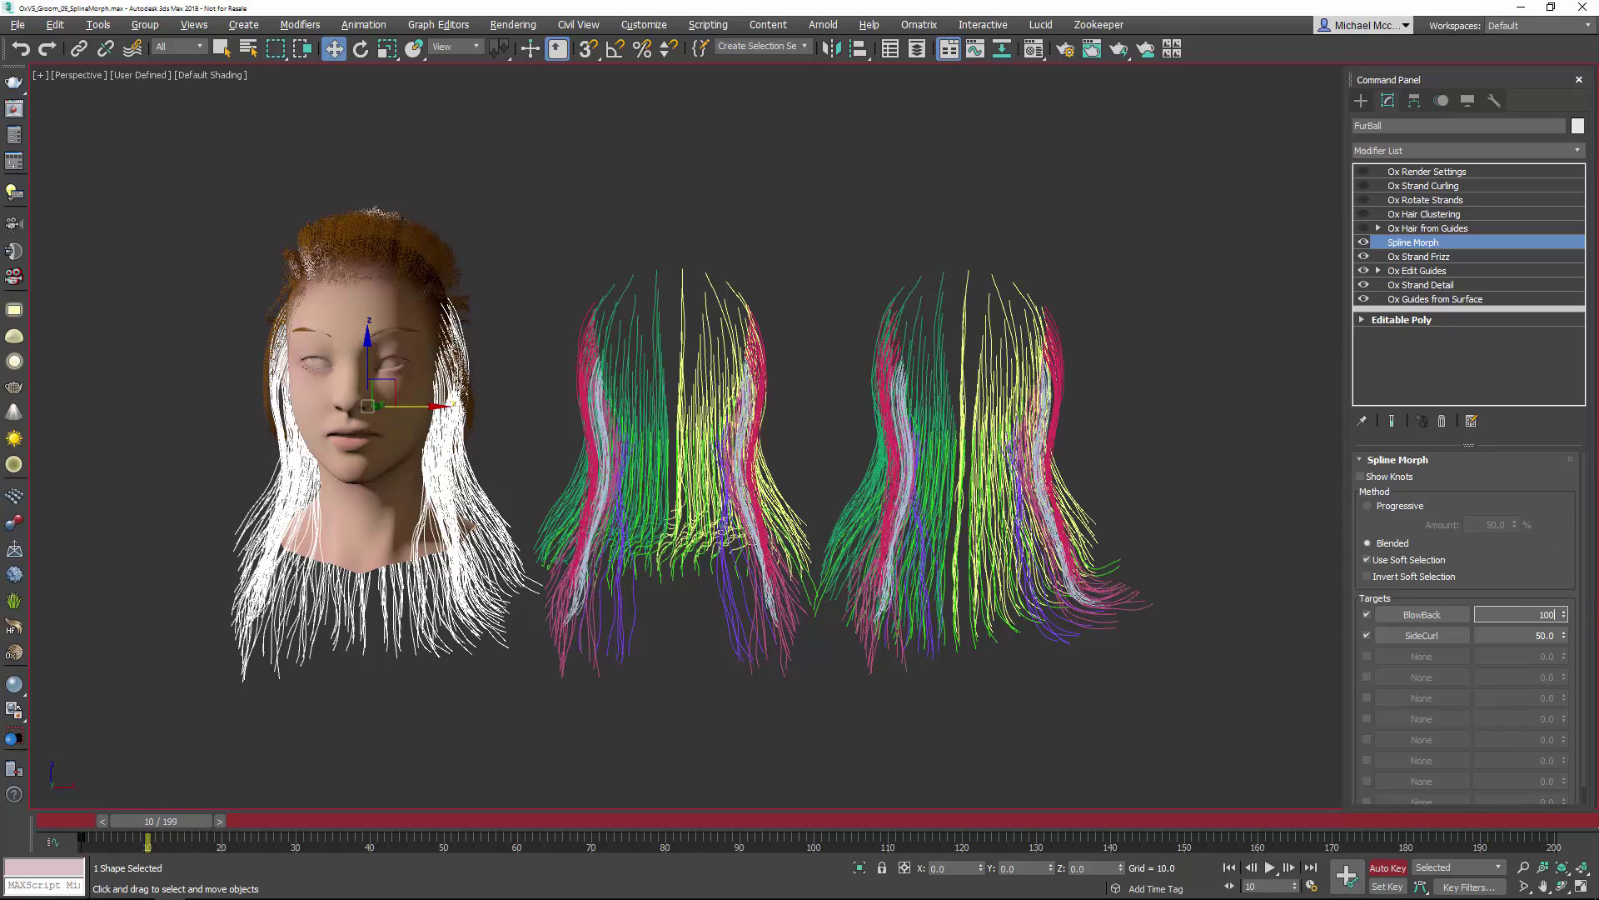
pyautogui.press('Return')
# Step: Key the SideCurl amount at 0 on frame 10 and at 100 on frame 20
pyautogui.doubleClick(1531, 633)
pyautogui.rightClick(1565, 634)
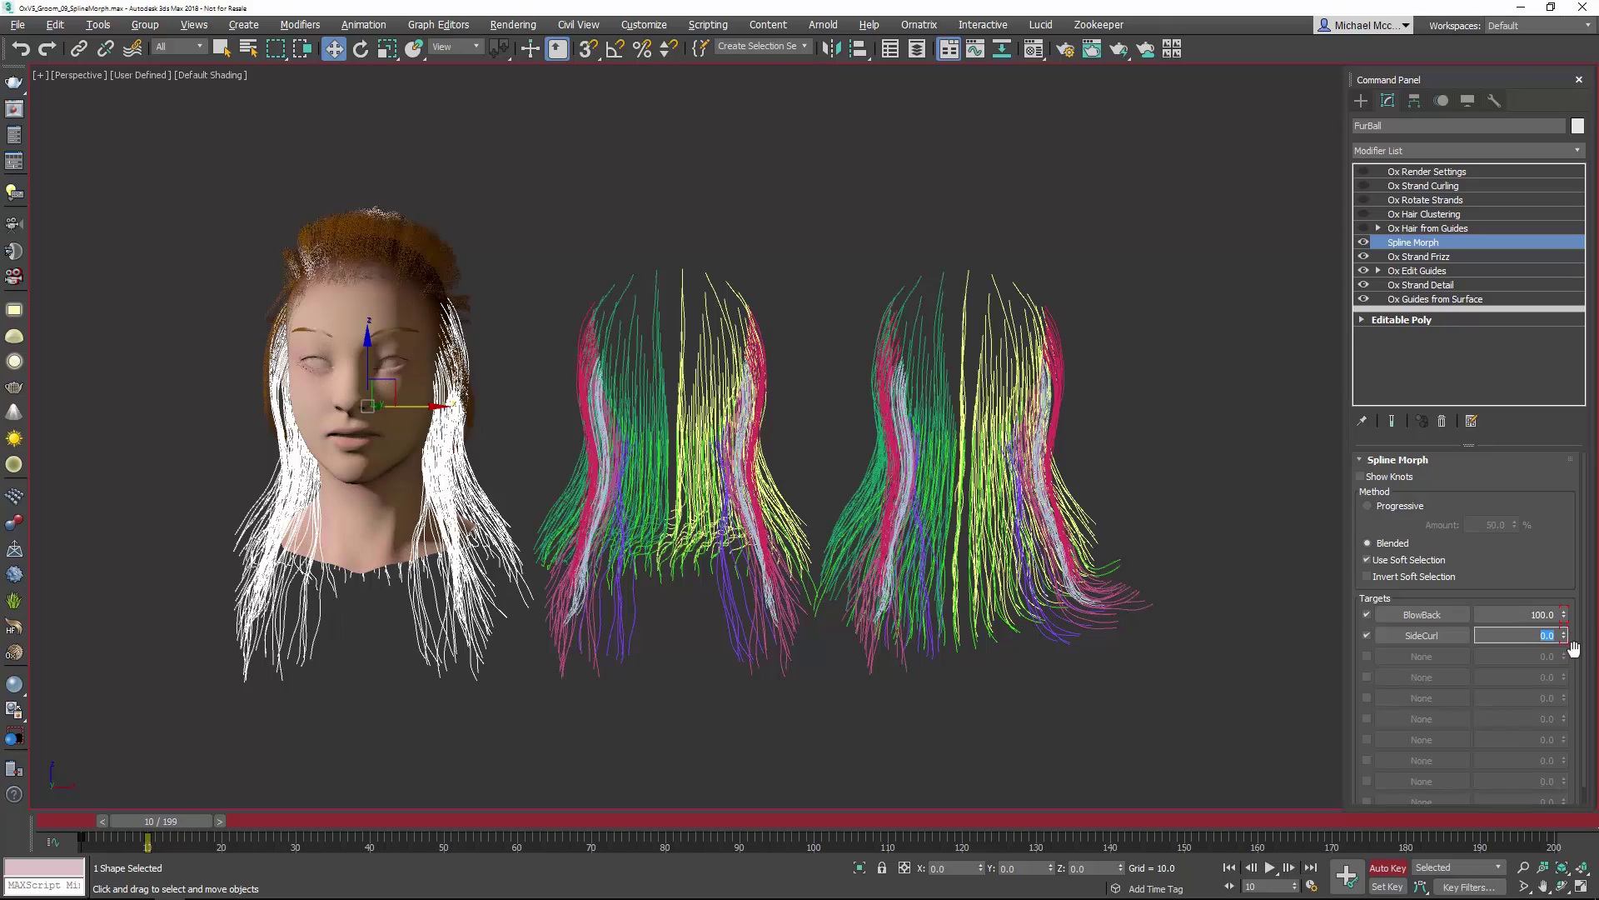
pyautogui.moveTo(179, 821); pyautogui.dragTo(279, 832)
pyautogui.press('w')
pyautogui.doubleClick(1538, 635)
pyautogui.write('00')
pyautogui.press('Return')
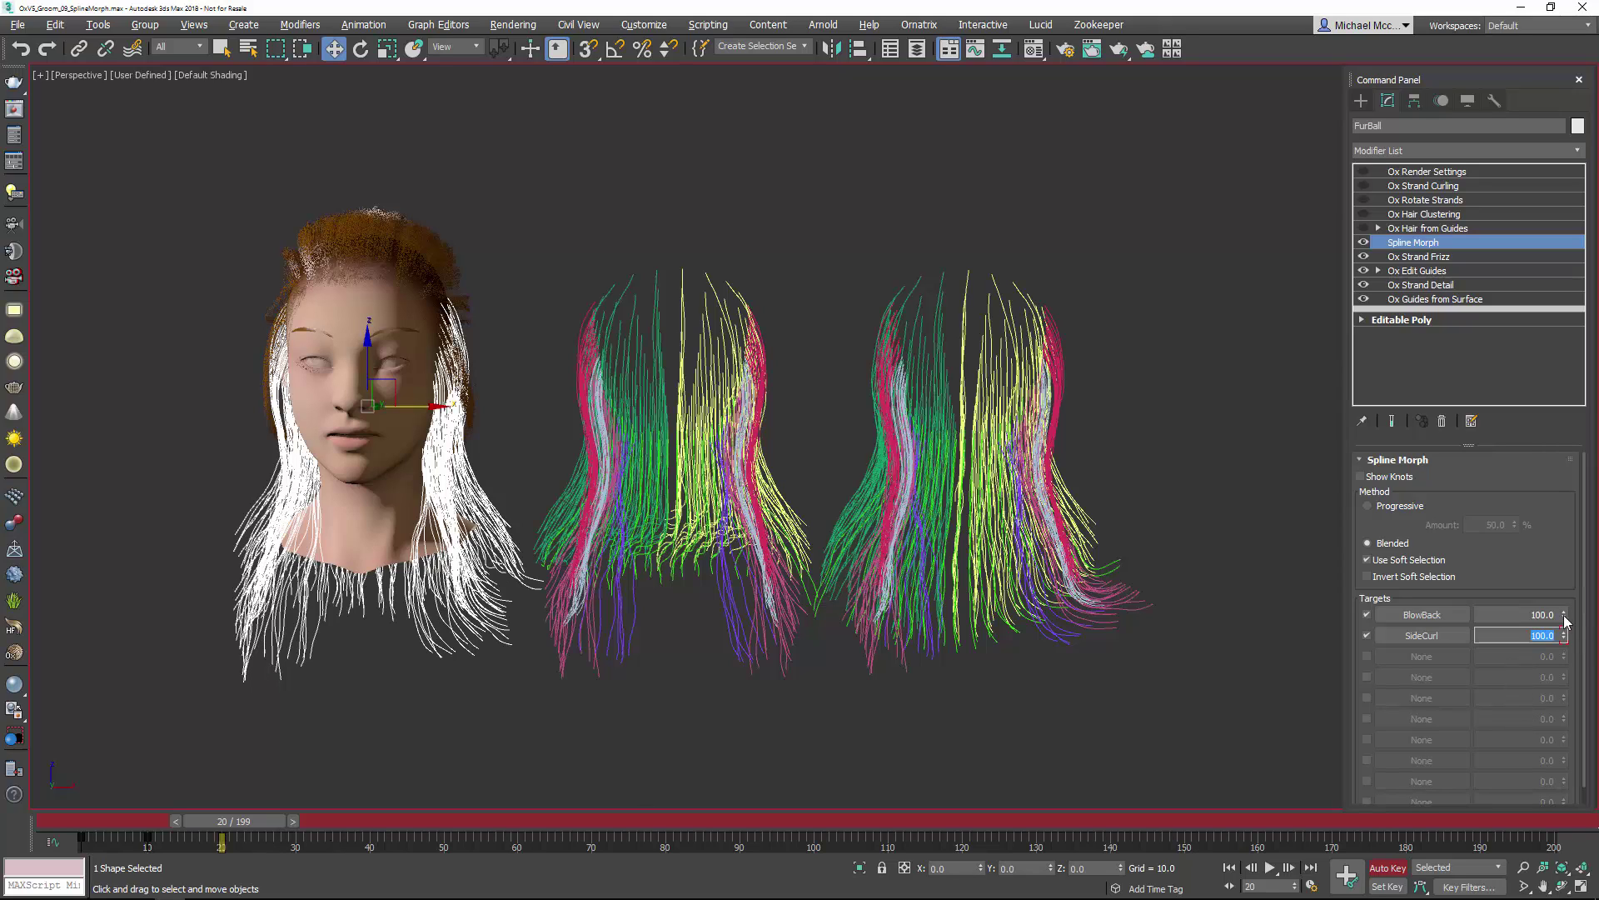
# Step: Key the BlowBack amount at 0 on frame 20
pyautogui.doubleClick(1539, 614)
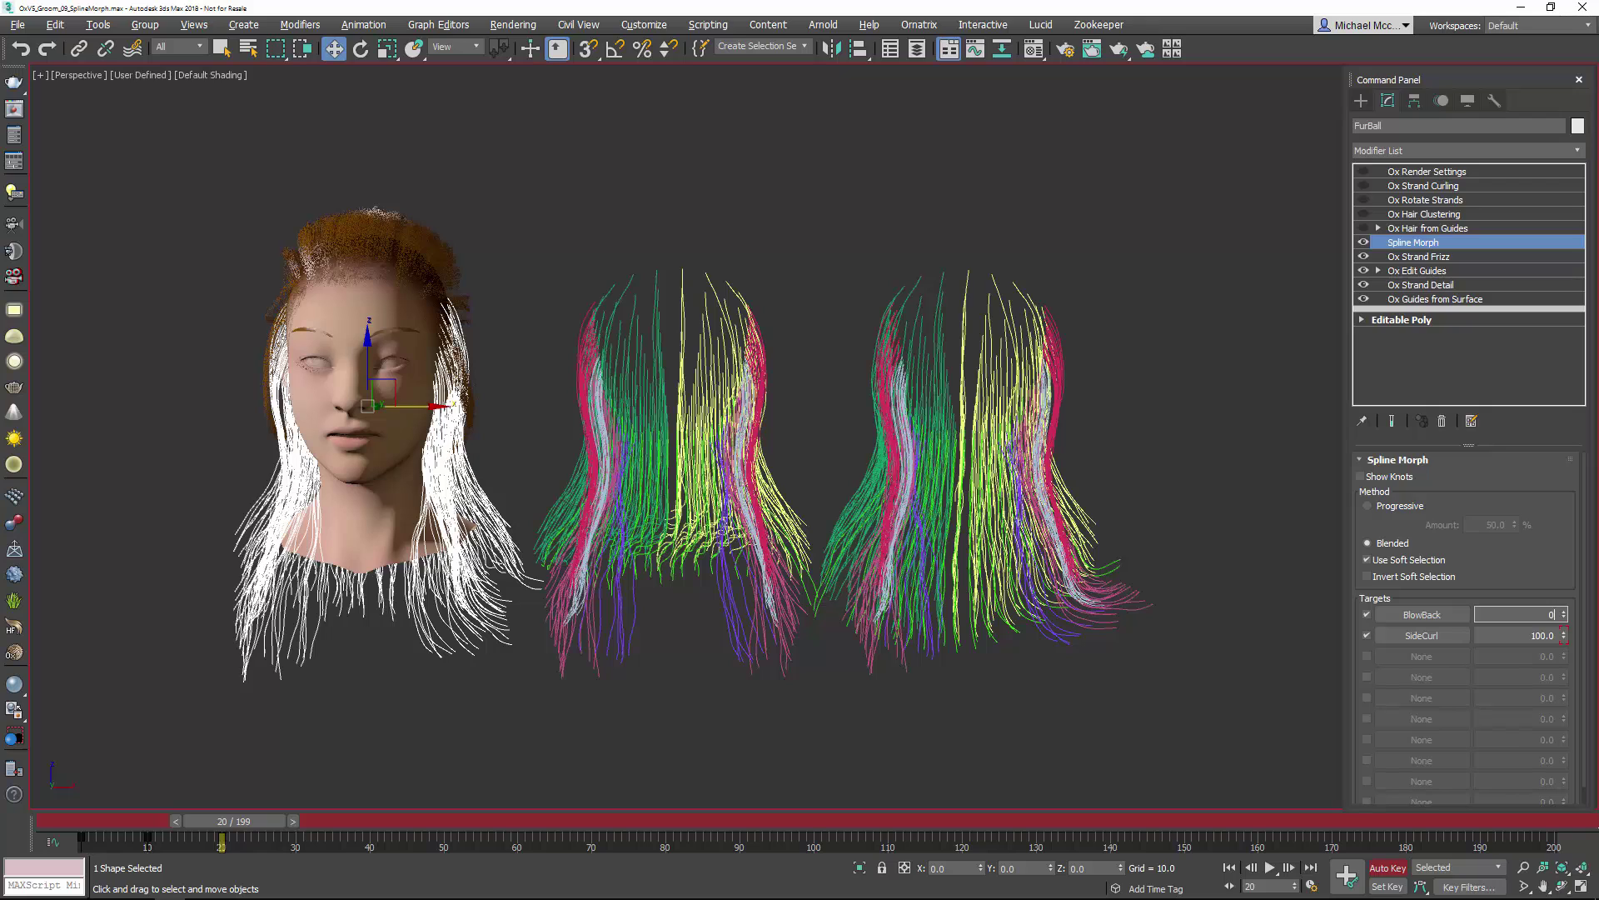
pyautogui.write('0')
pyautogui.press('Return')
# Step: Scrub the animation back to frame 1 and turn off automatic keying
pyautogui.moveTo(210, 822); pyautogui.dragTo(80, 842)
pyautogui.press('w')
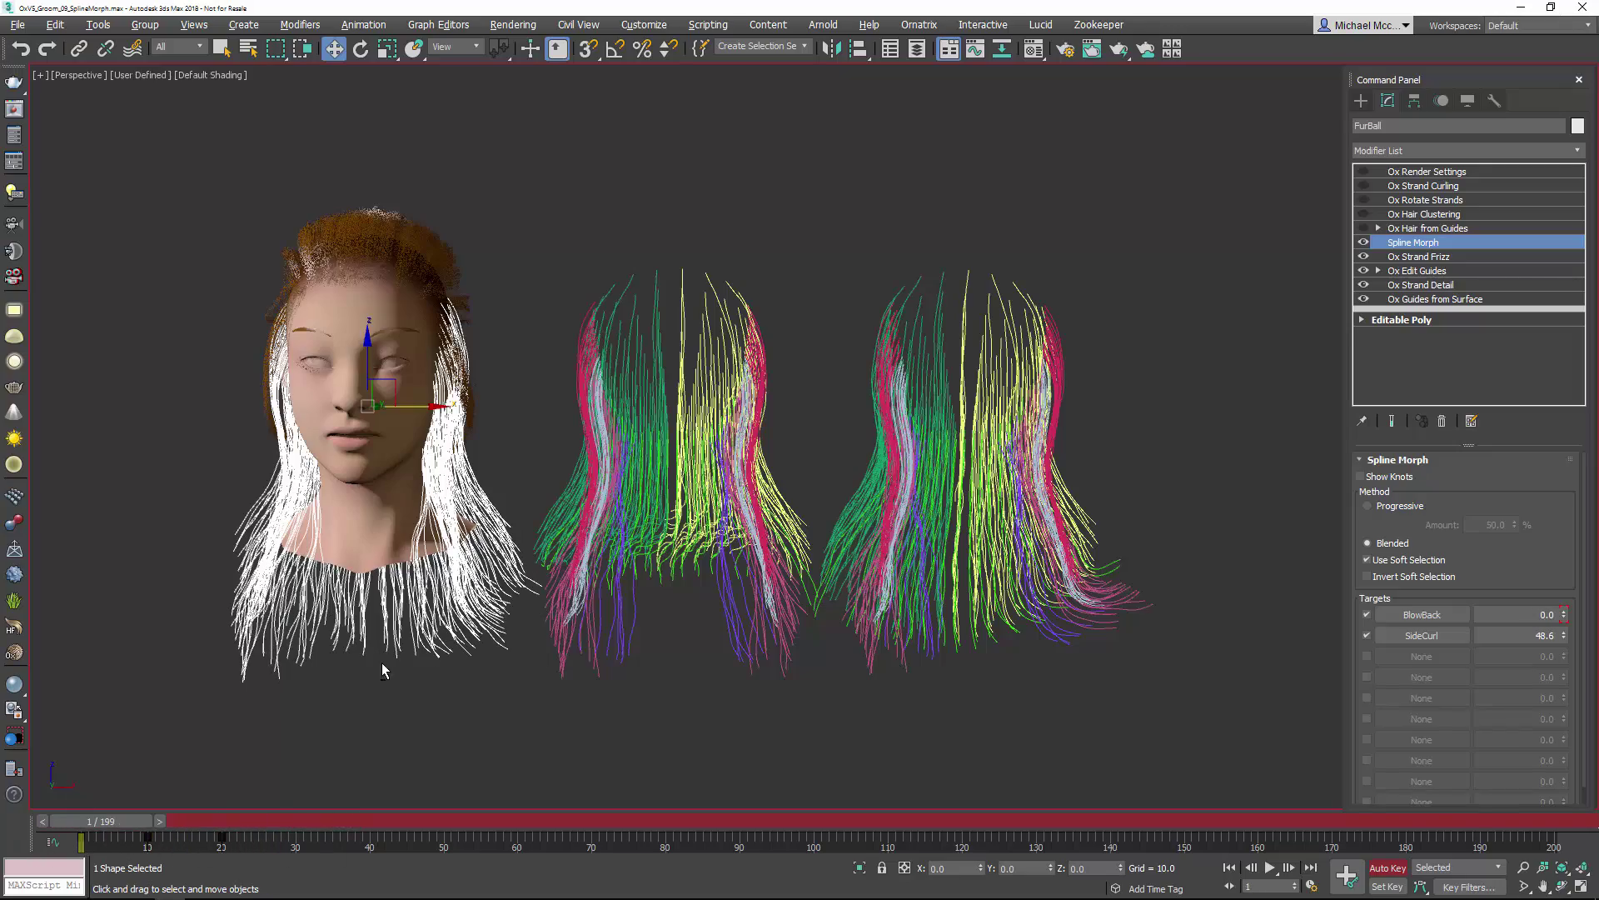
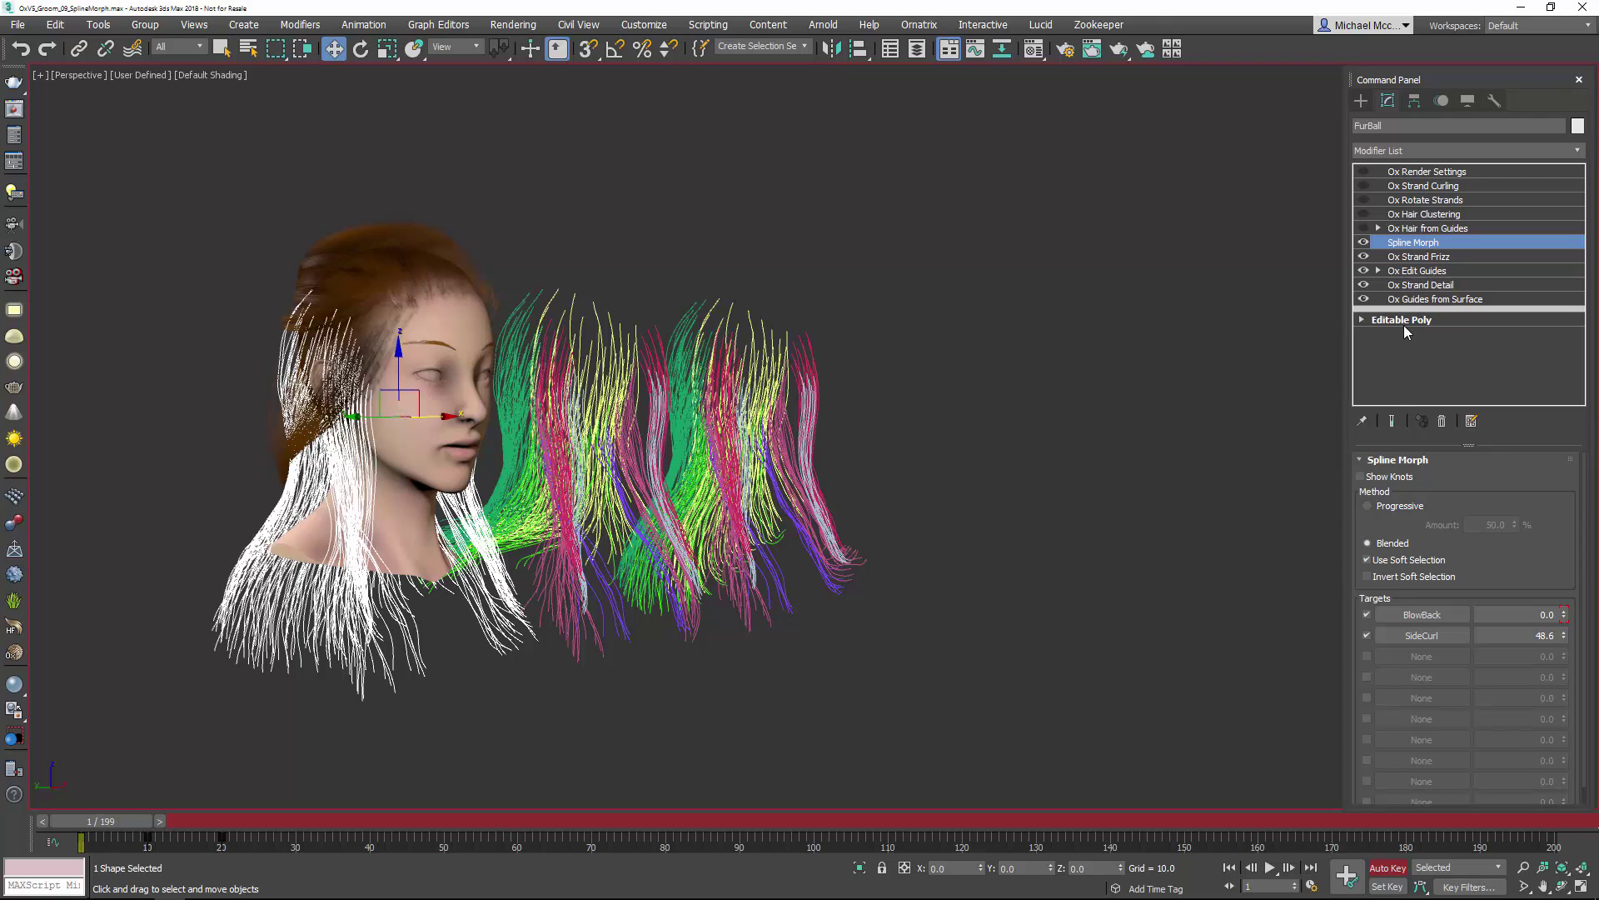
pyautogui.click(1386, 867)
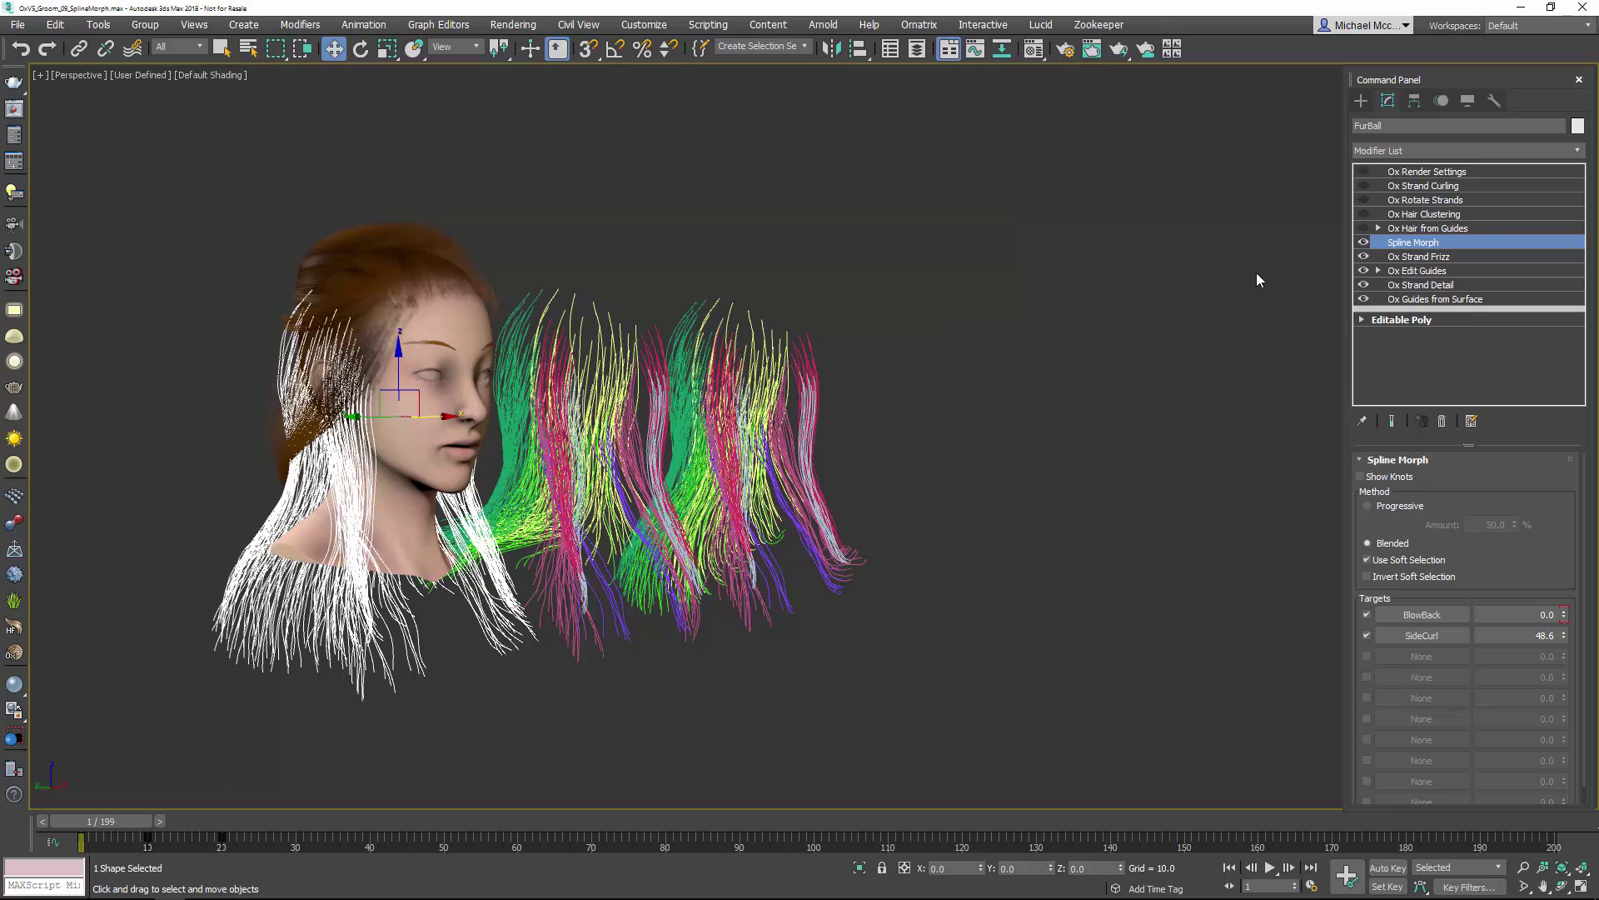
# Step: Add an Ox Guides from Shape modifier directly above Spline Morph on the head hair
pyautogui.click(1460, 149)
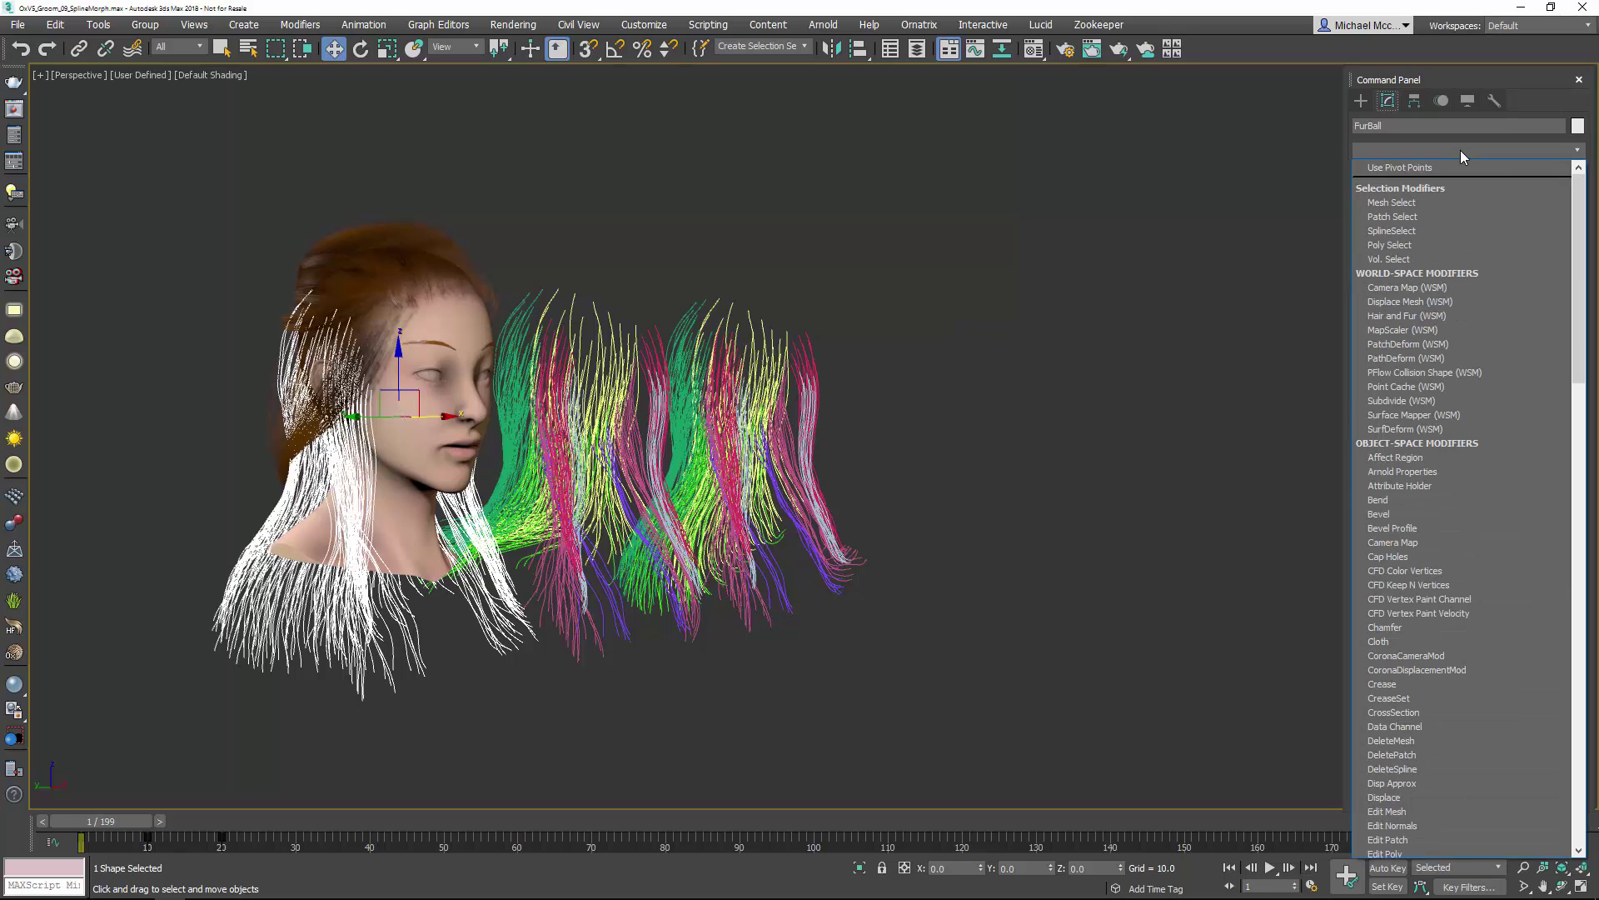
pyautogui.press('o')
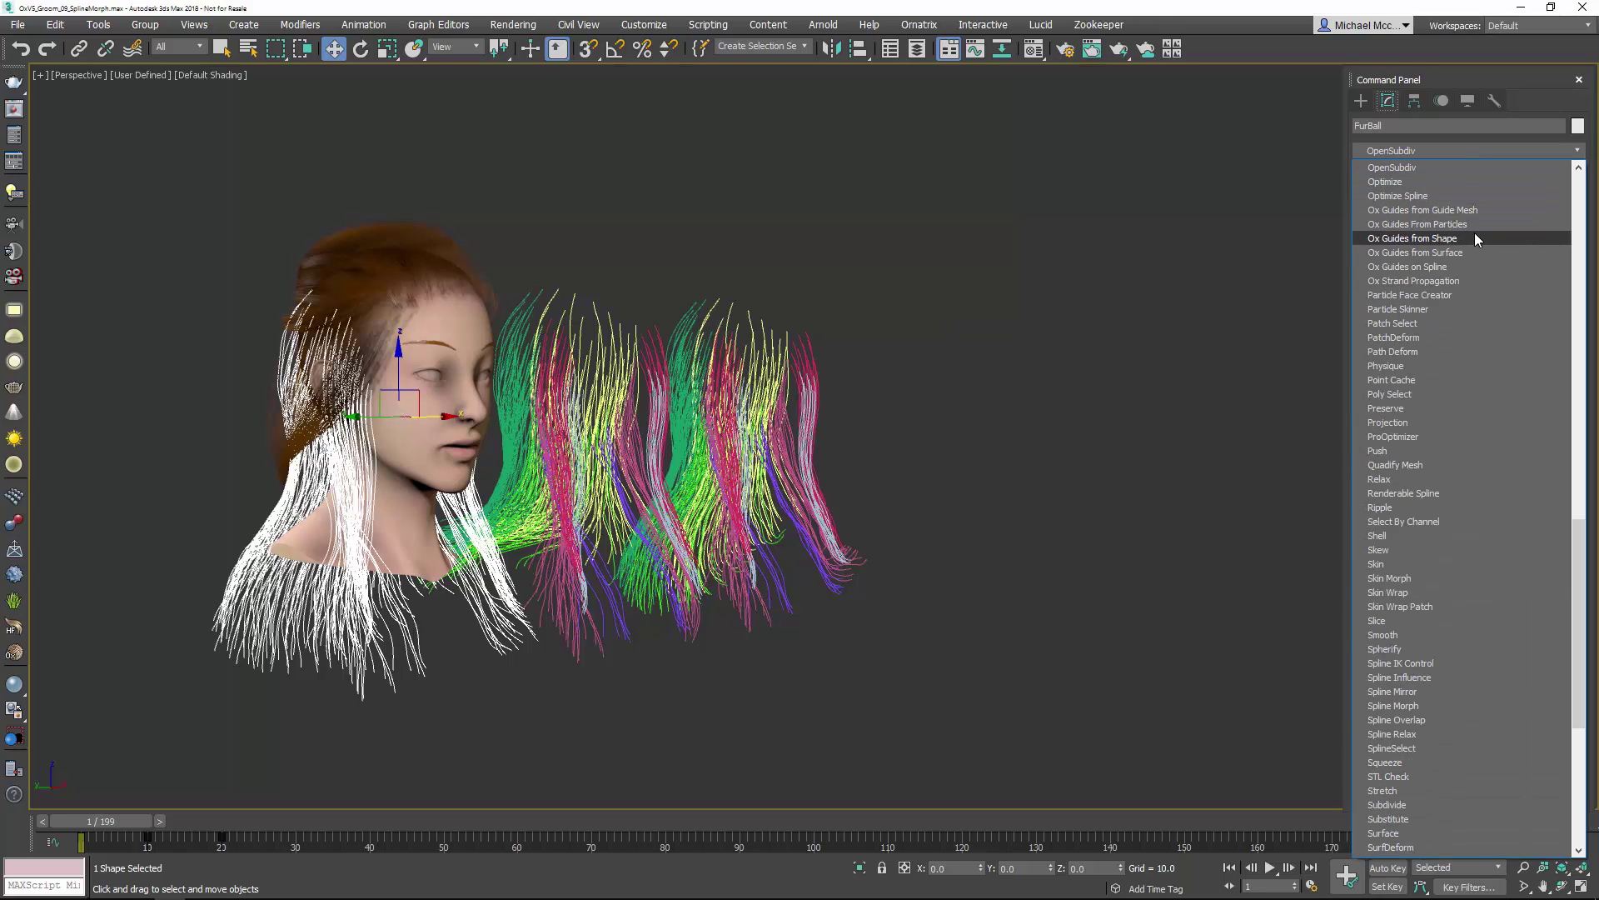
pyautogui.click(1431, 239)
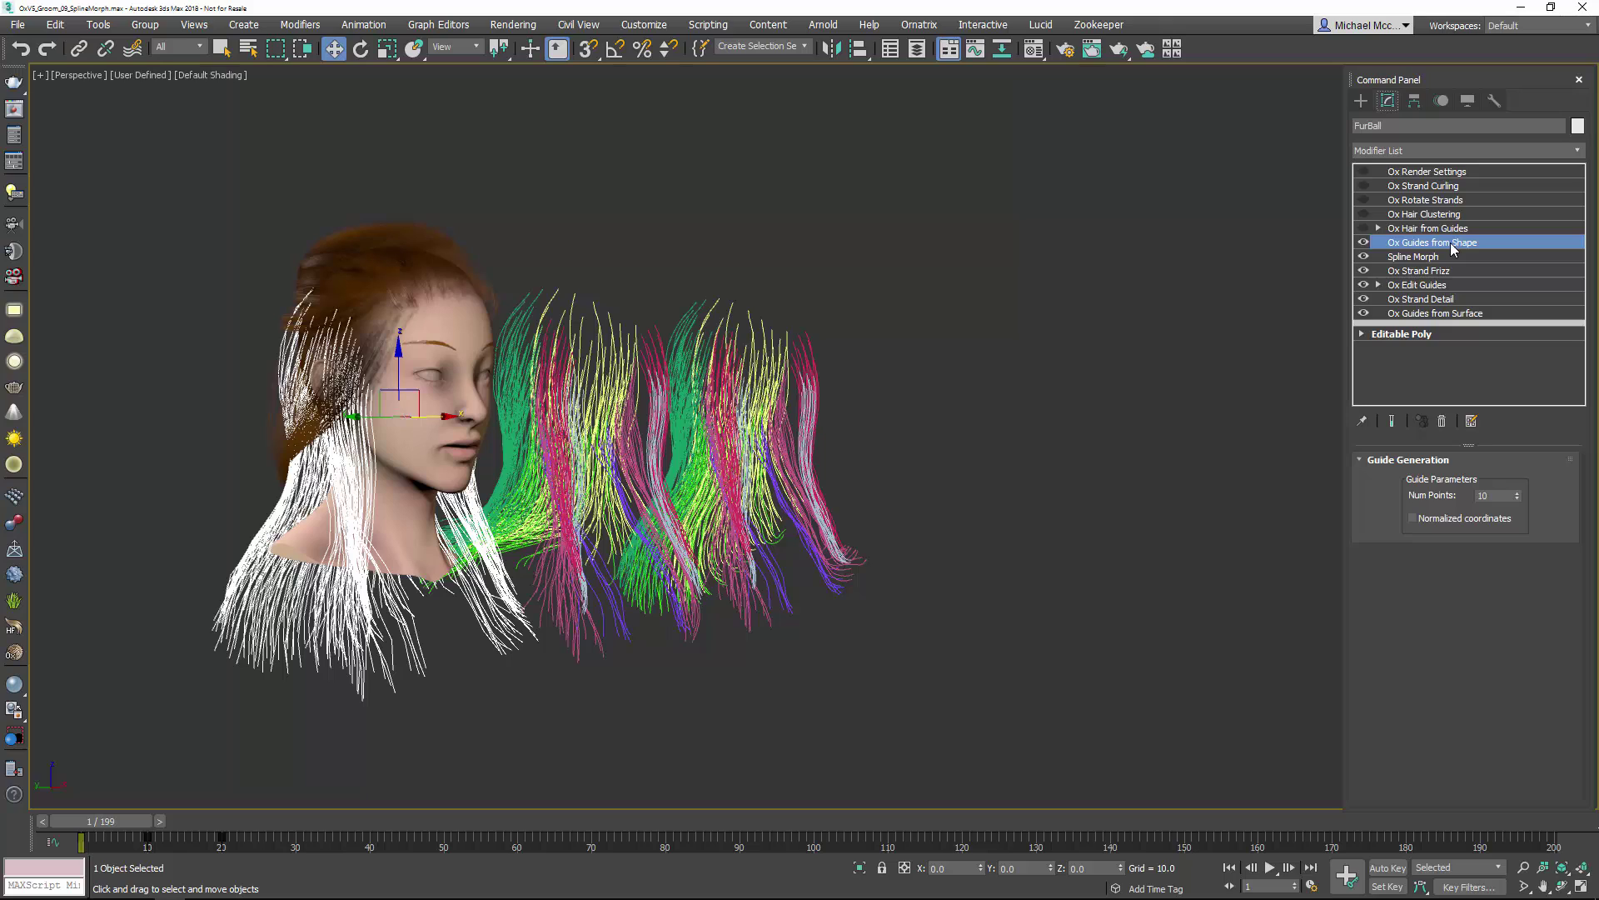
# Step: Add an Ox Ground Strands modifier directly above Ox Guides from Shape on the head hair
pyautogui.click(1426, 151)
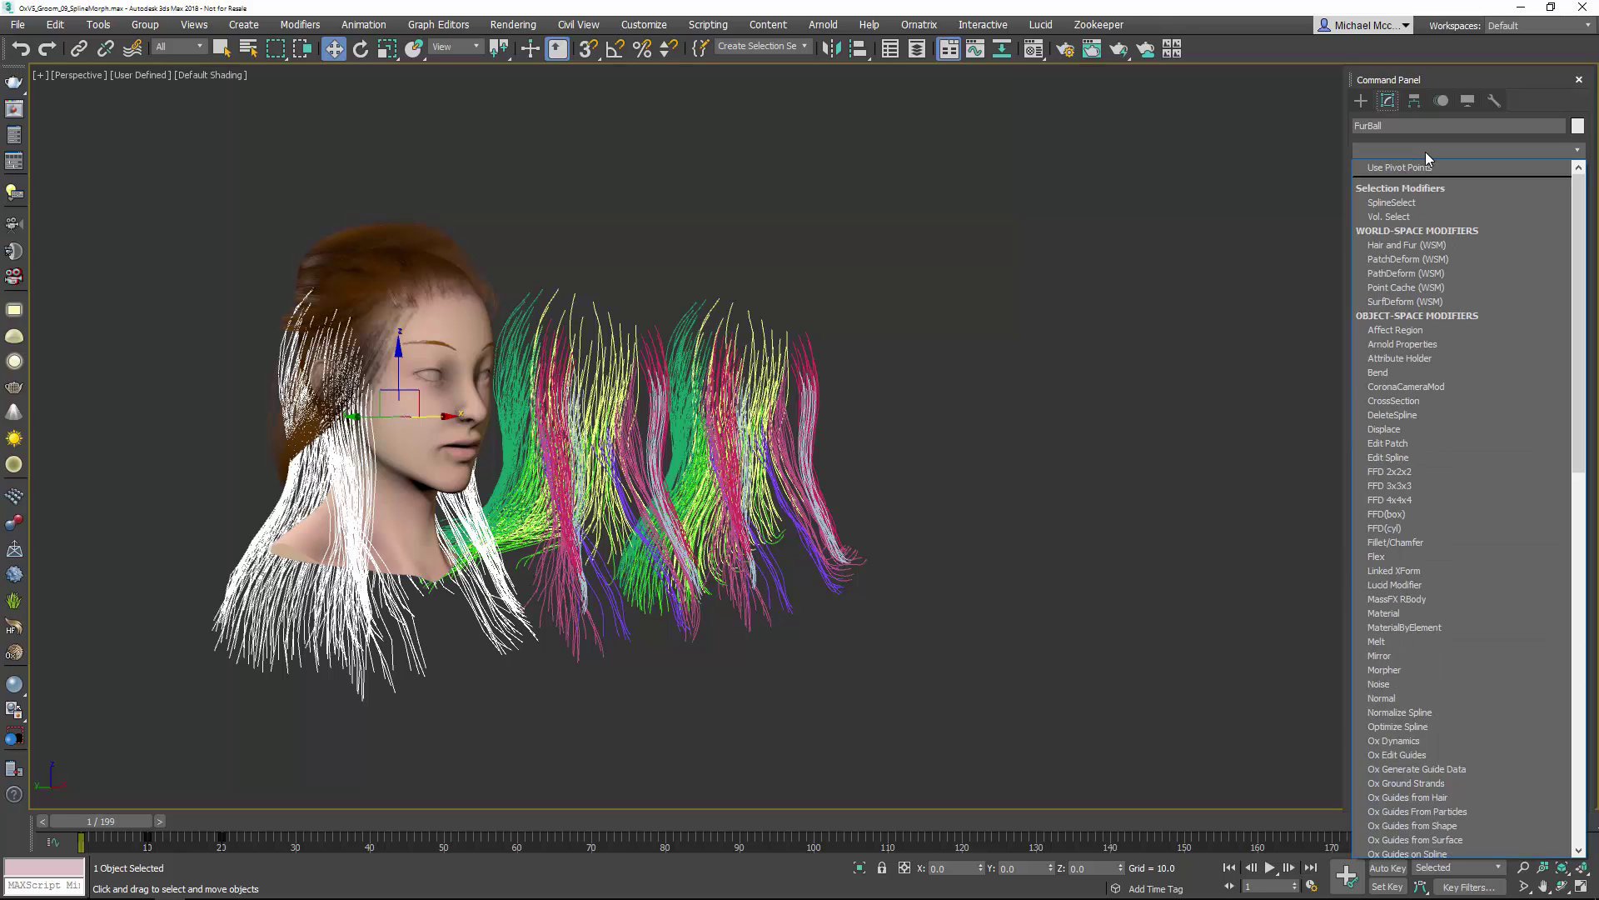
pyautogui.write('o')
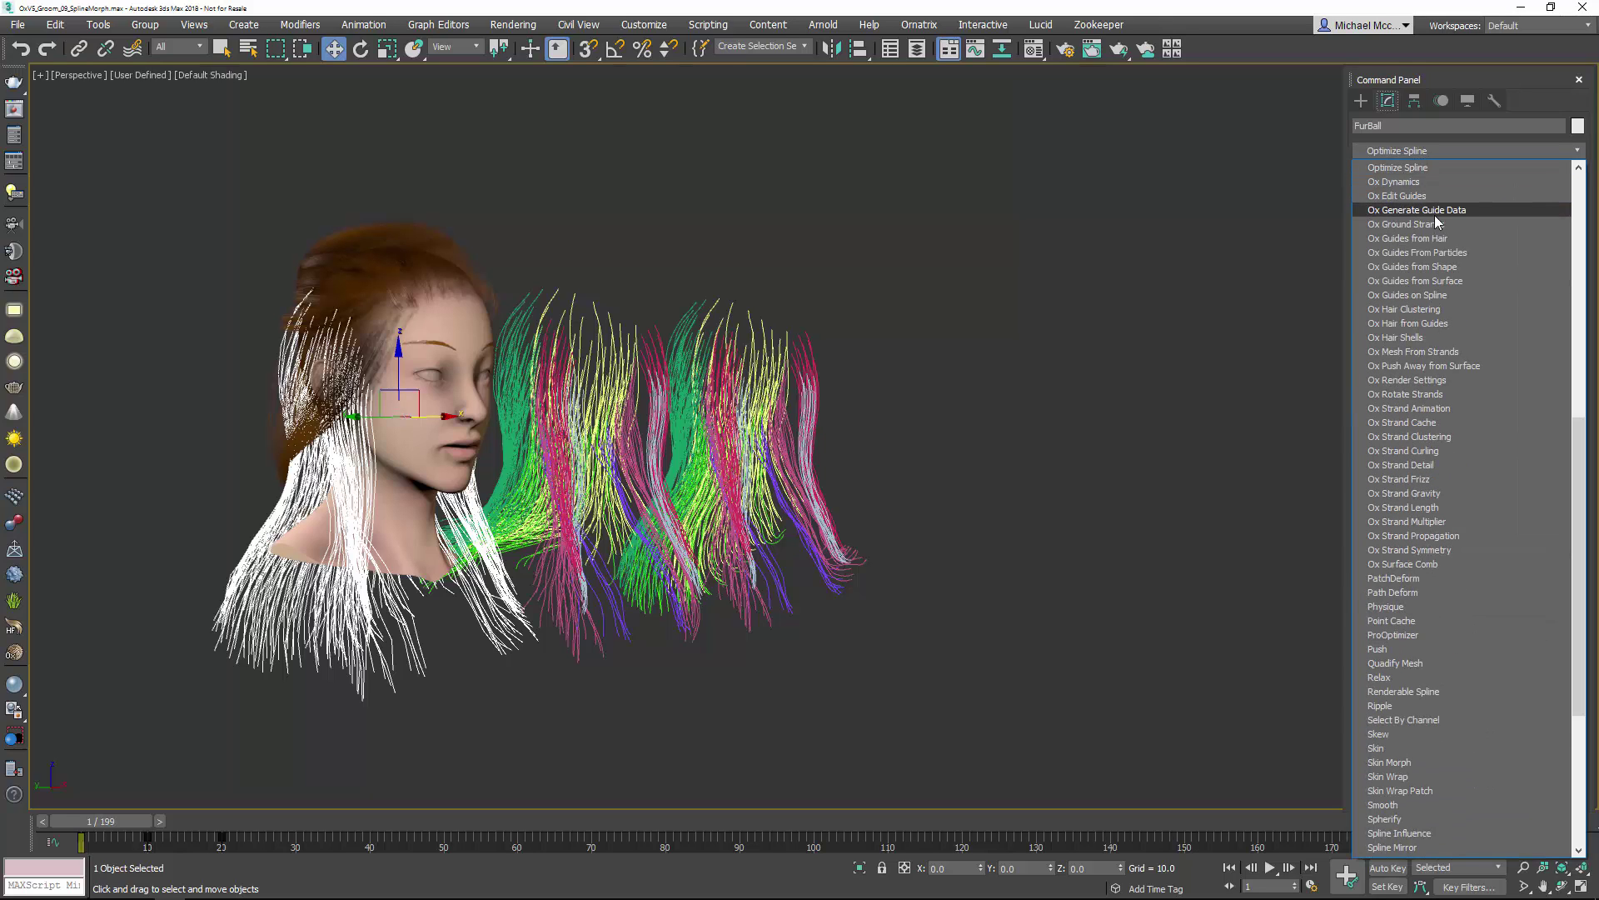
pyautogui.click(1436, 224)
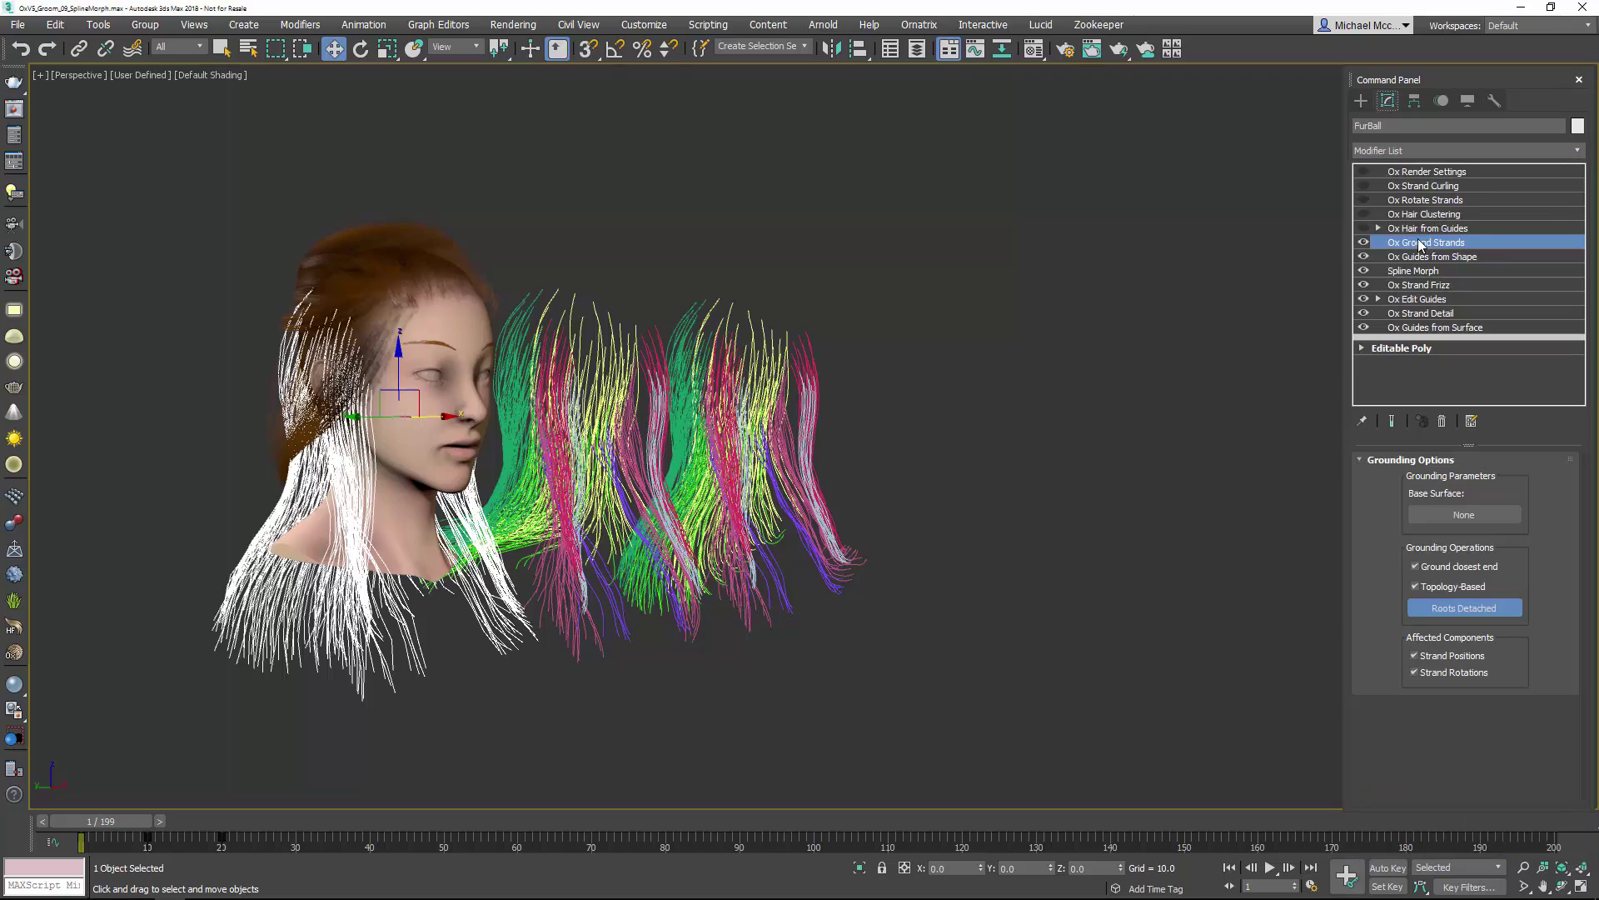
# Step: Set Scalp002 as the base surface of Ox Ground Strands and turn off its Roots Detached state
pyautogui.keyDown('alt'); pyautogui.moveTo(1112, 361); pyautogui.dragTo(1202, 369, button='middle'); pyautogui.keyUp('alt')
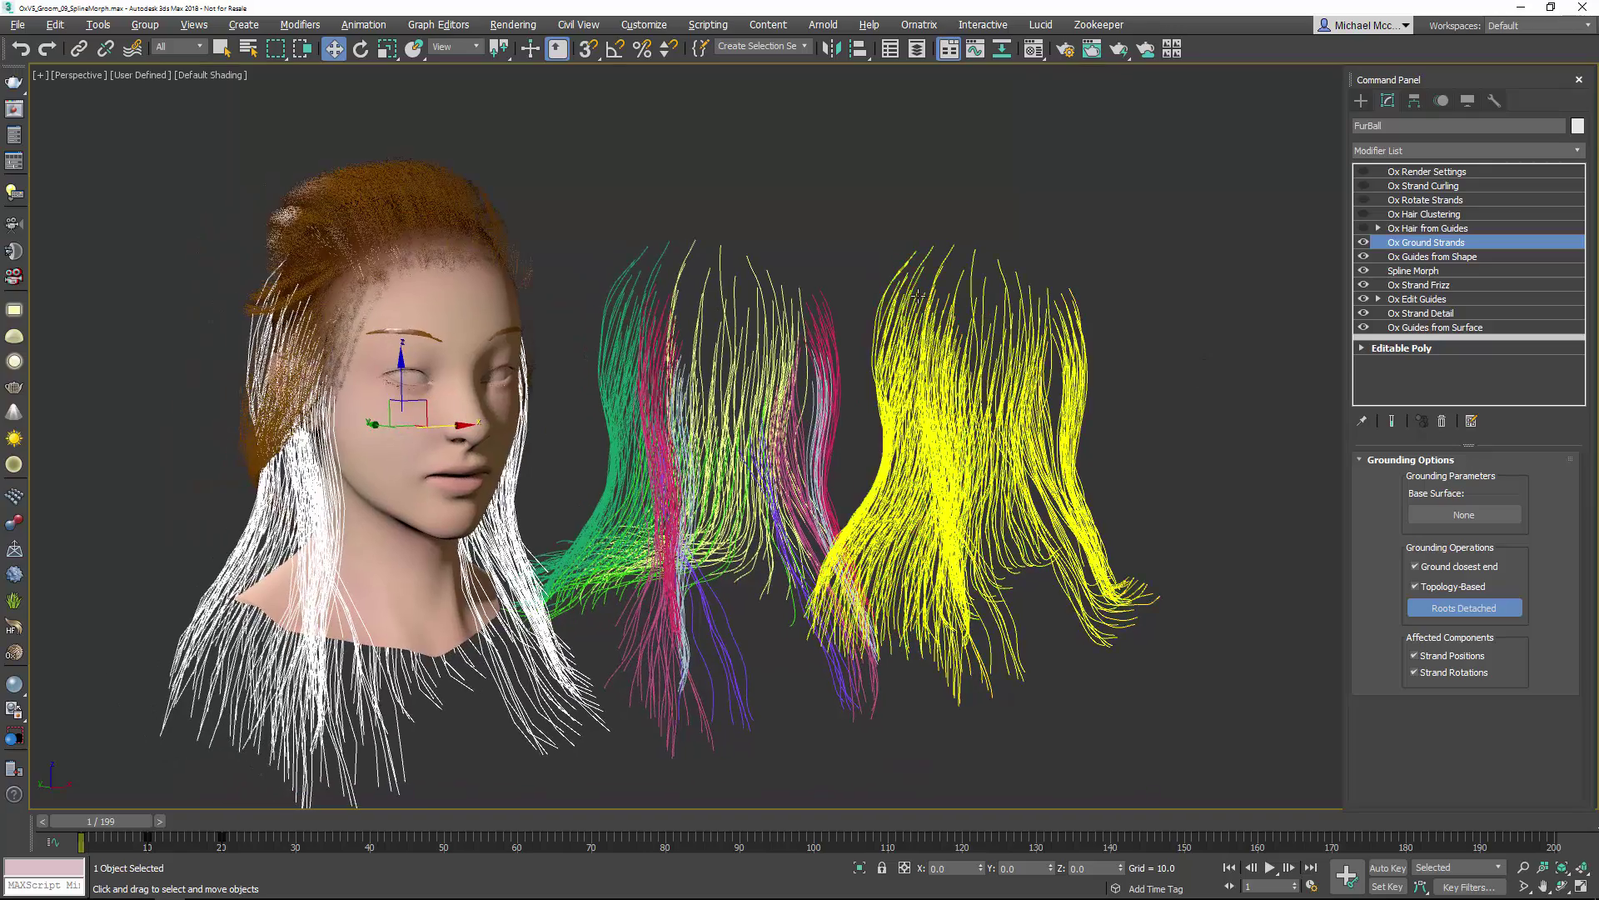
pyautogui.moveTo(866, 226); pyautogui.dragTo(869, 223, button='middle')
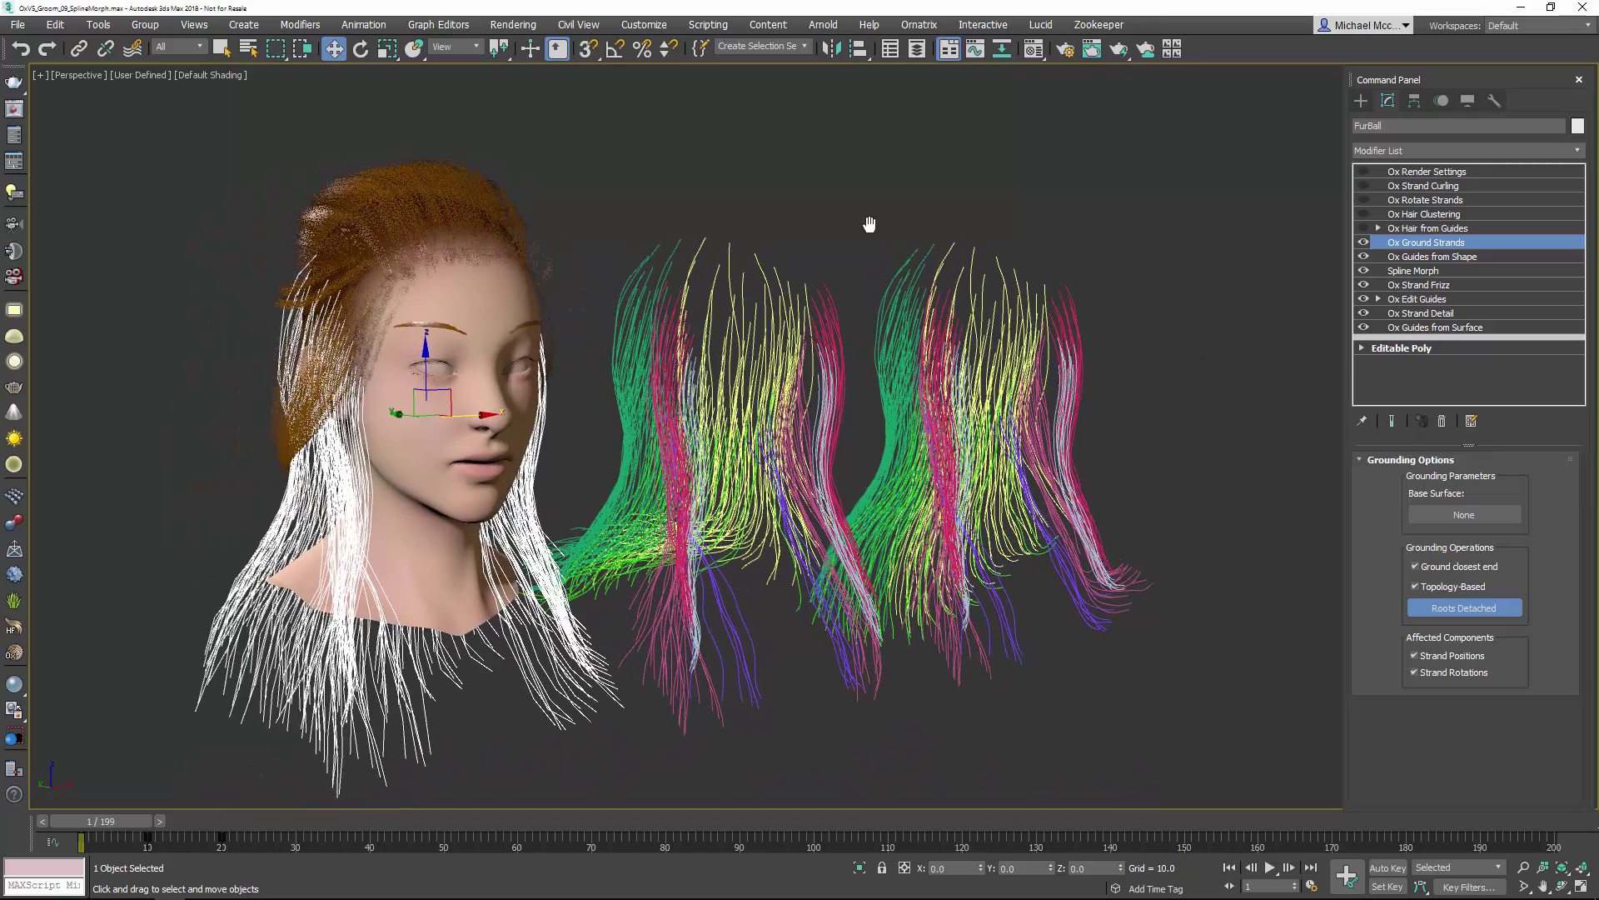
pyautogui.click(1427, 171)
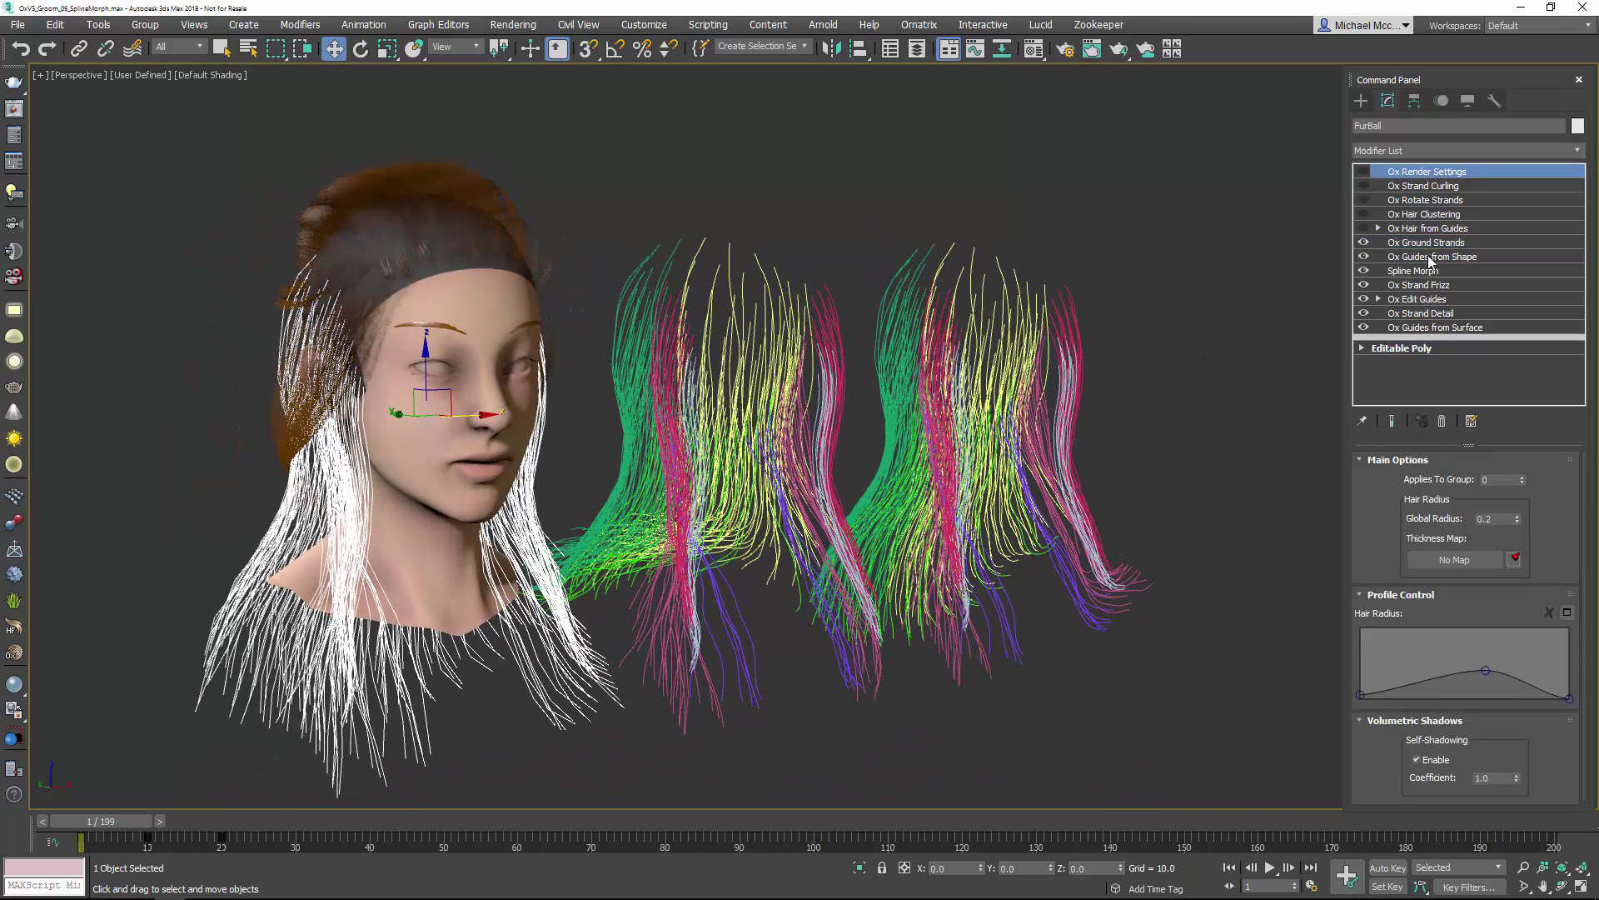
pyautogui.click(1430, 244)
pyautogui.click(1432, 515)
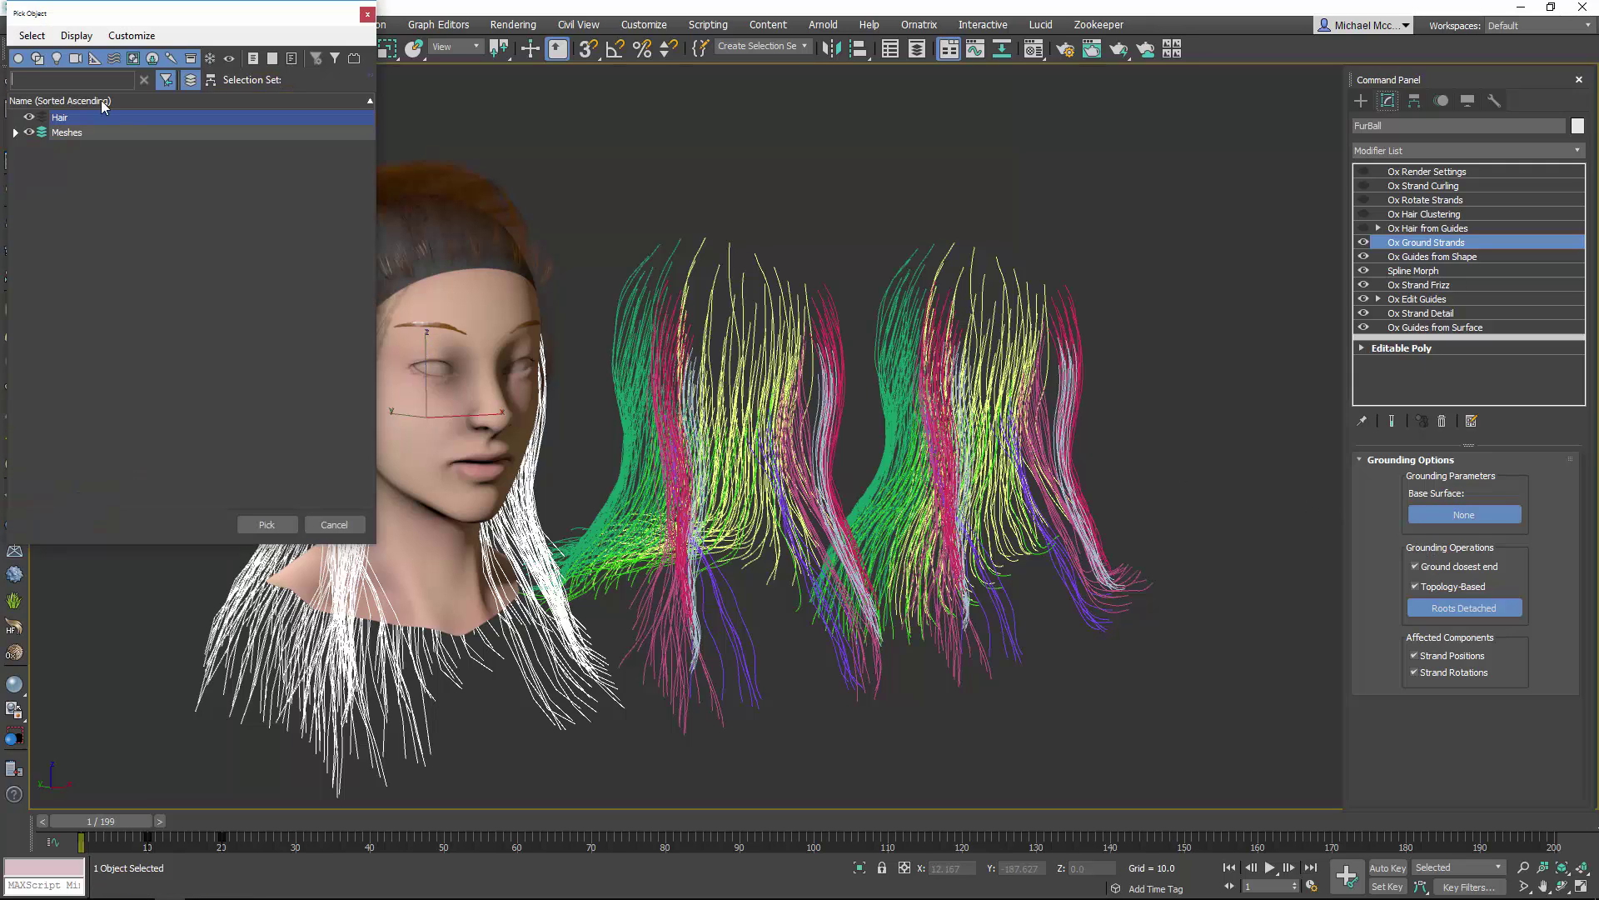
pyautogui.click(15, 132)
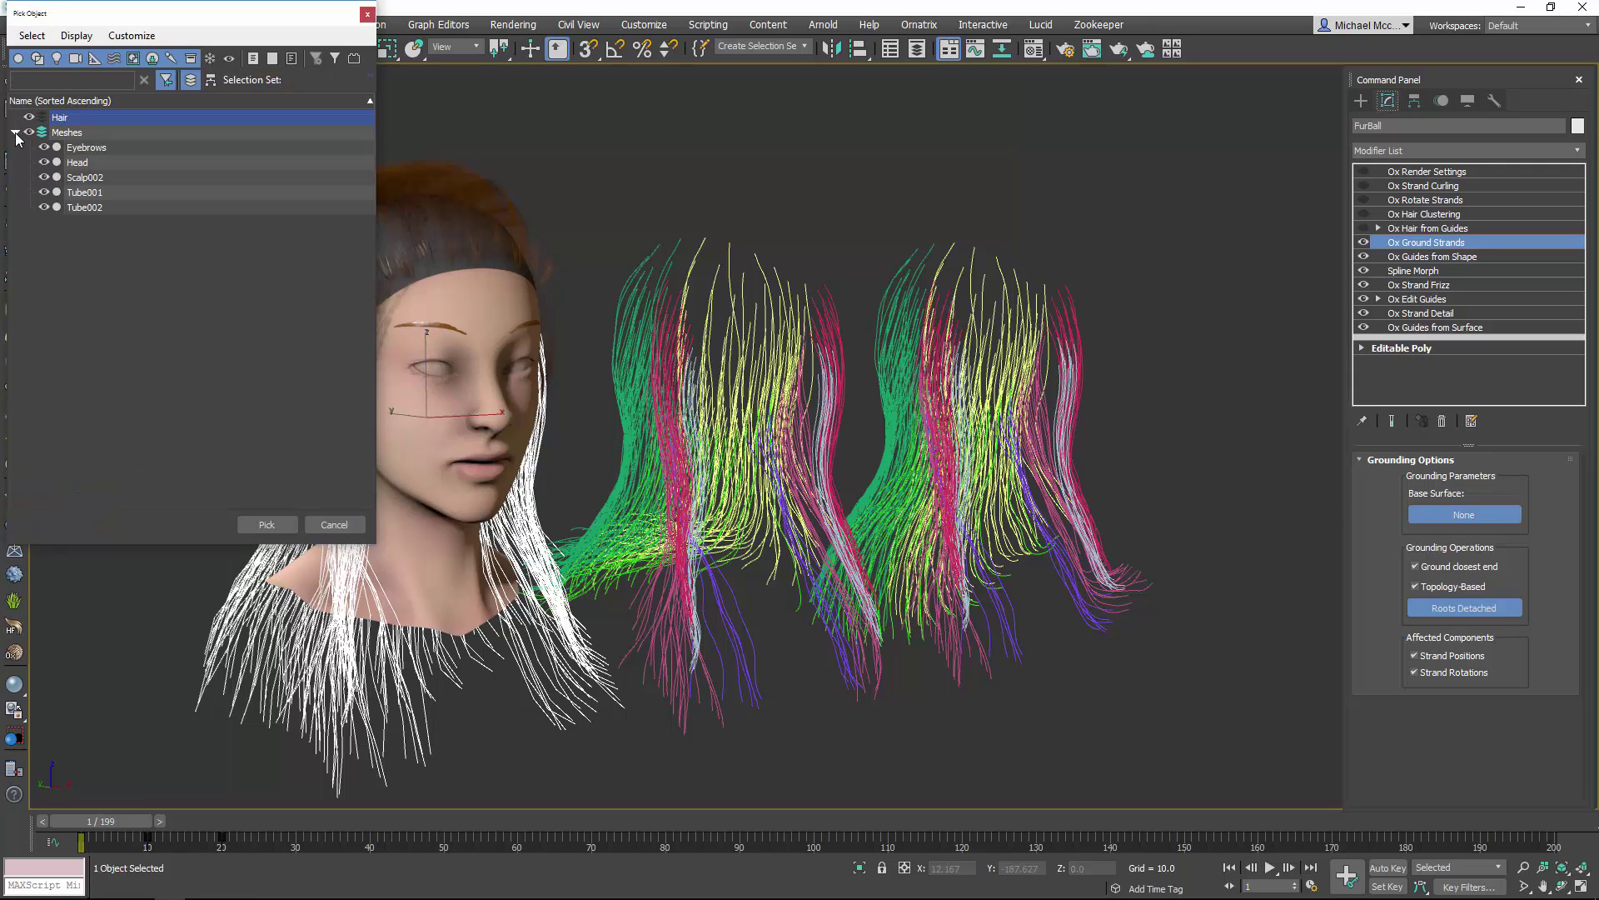
pyautogui.click(85, 176)
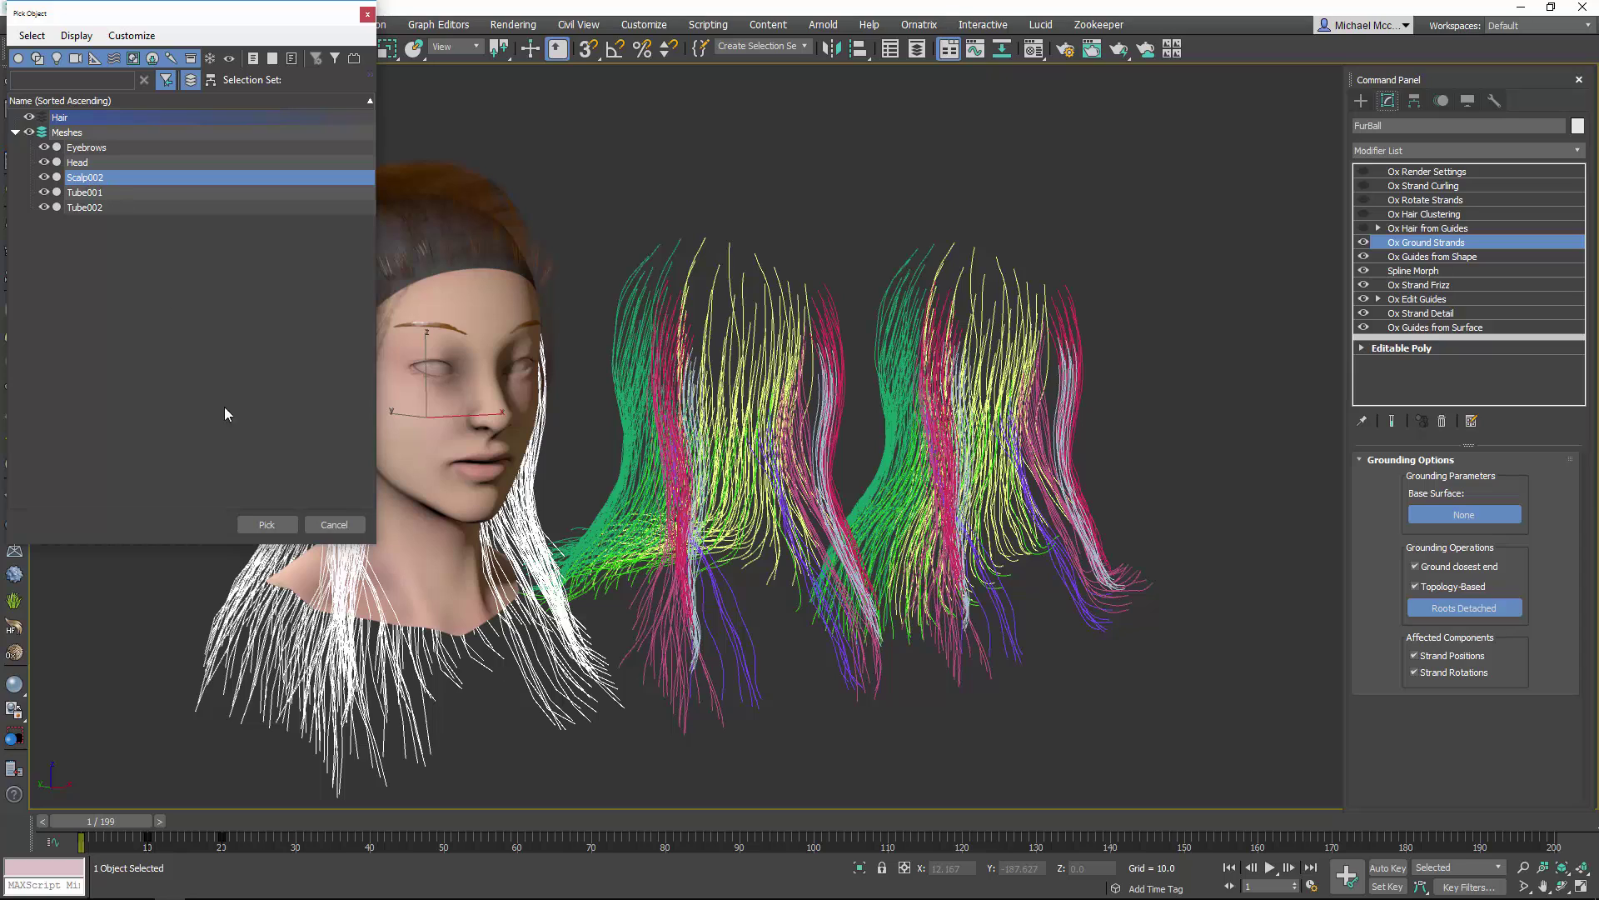
pyautogui.click(266, 525)
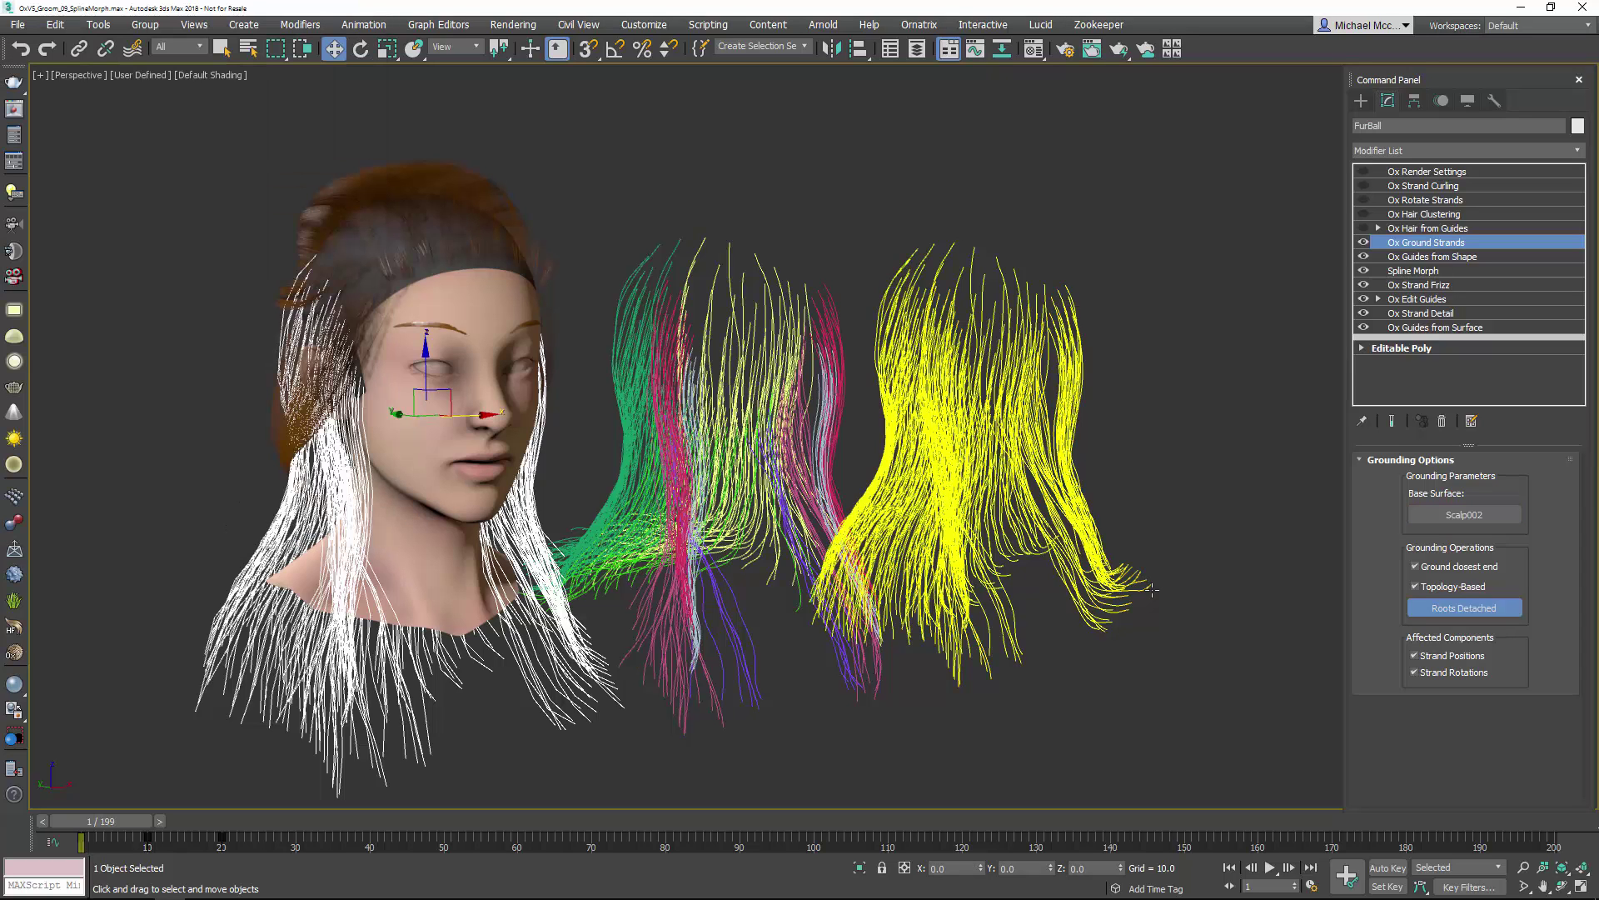
pyautogui.click(1447, 610)
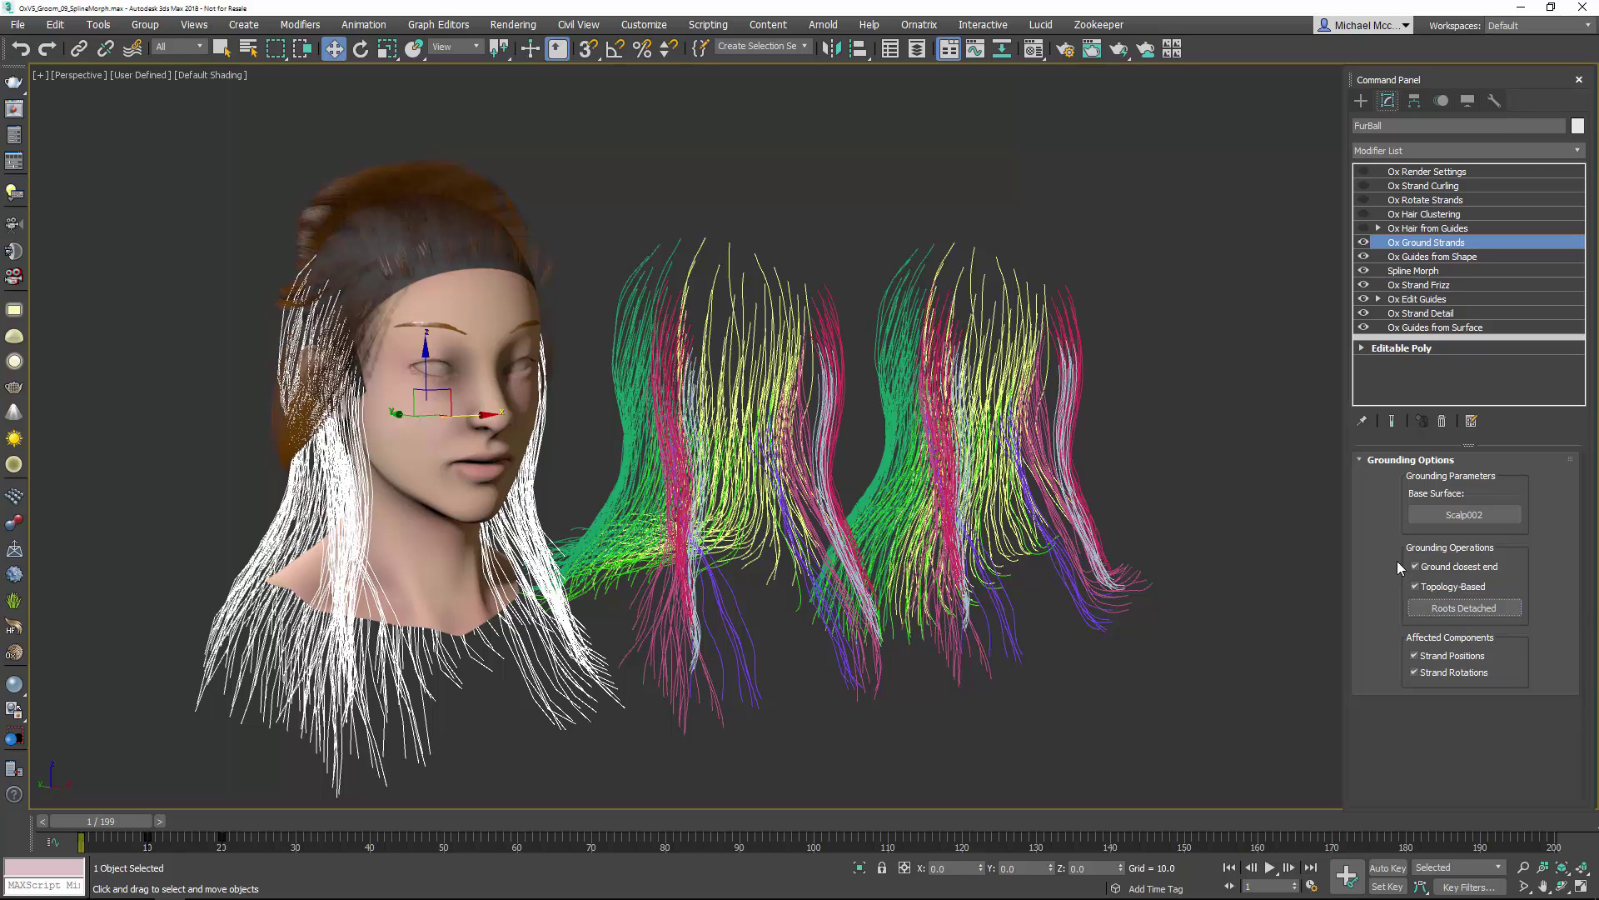
# Step: Enable the modifiers from Ox Hair from Guides up to Ox Render Settings and show the end result from Ox Ground Strands
pyautogui.click(1402, 230)
pyautogui.click(1363, 229)
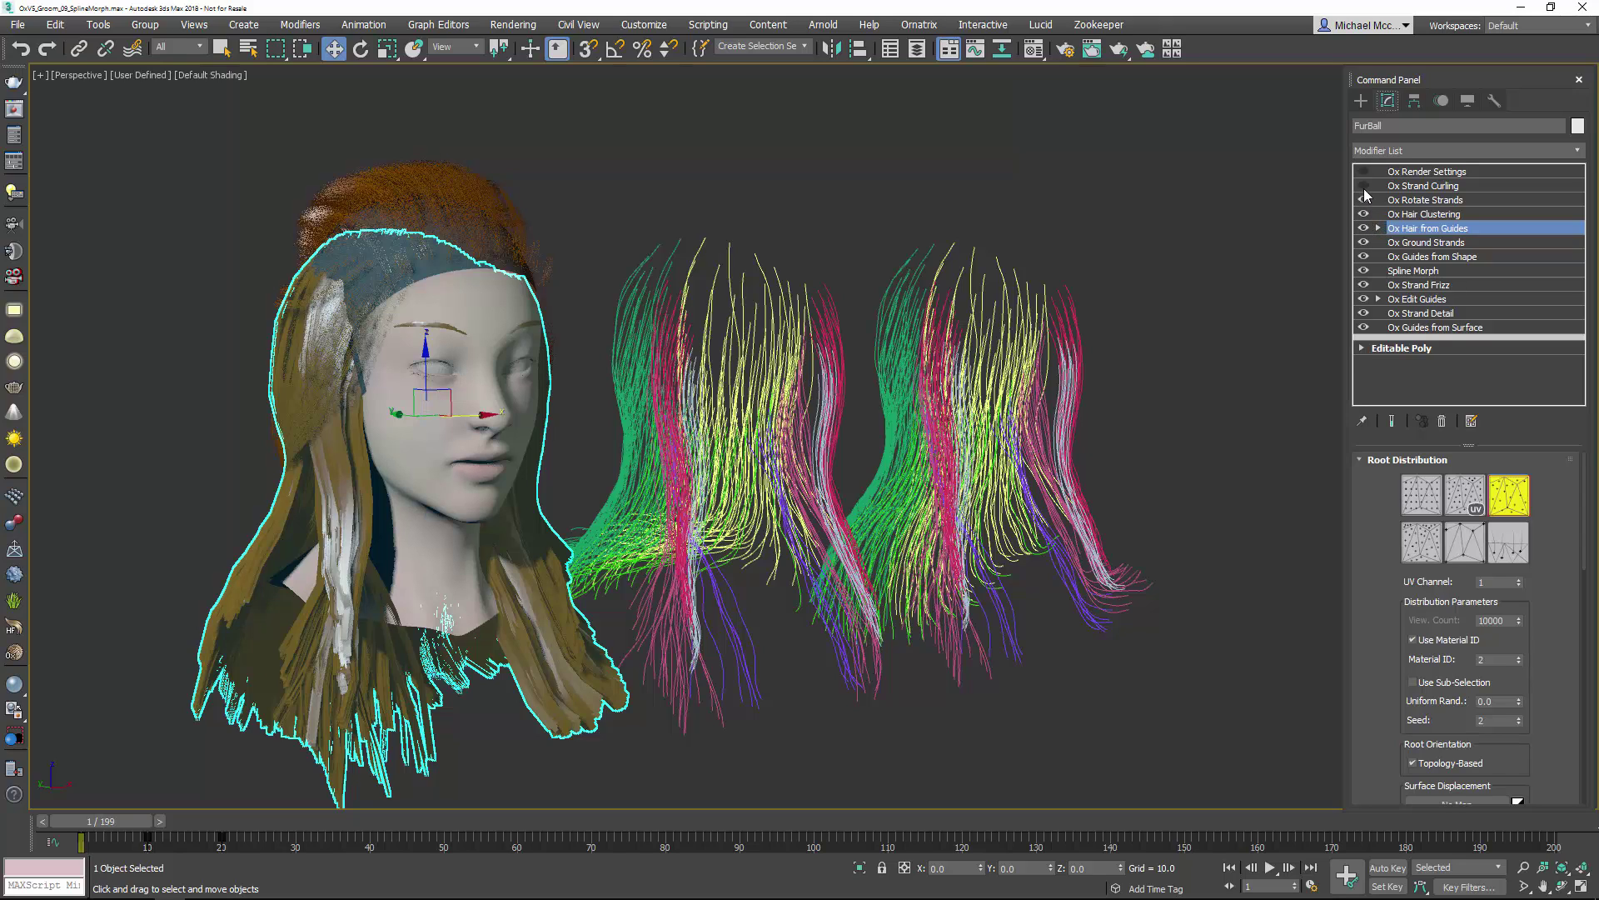
pyautogui.click(1363, 186)
pyautogui.click(1363, 171)
pyautogui.click(1418, 243)
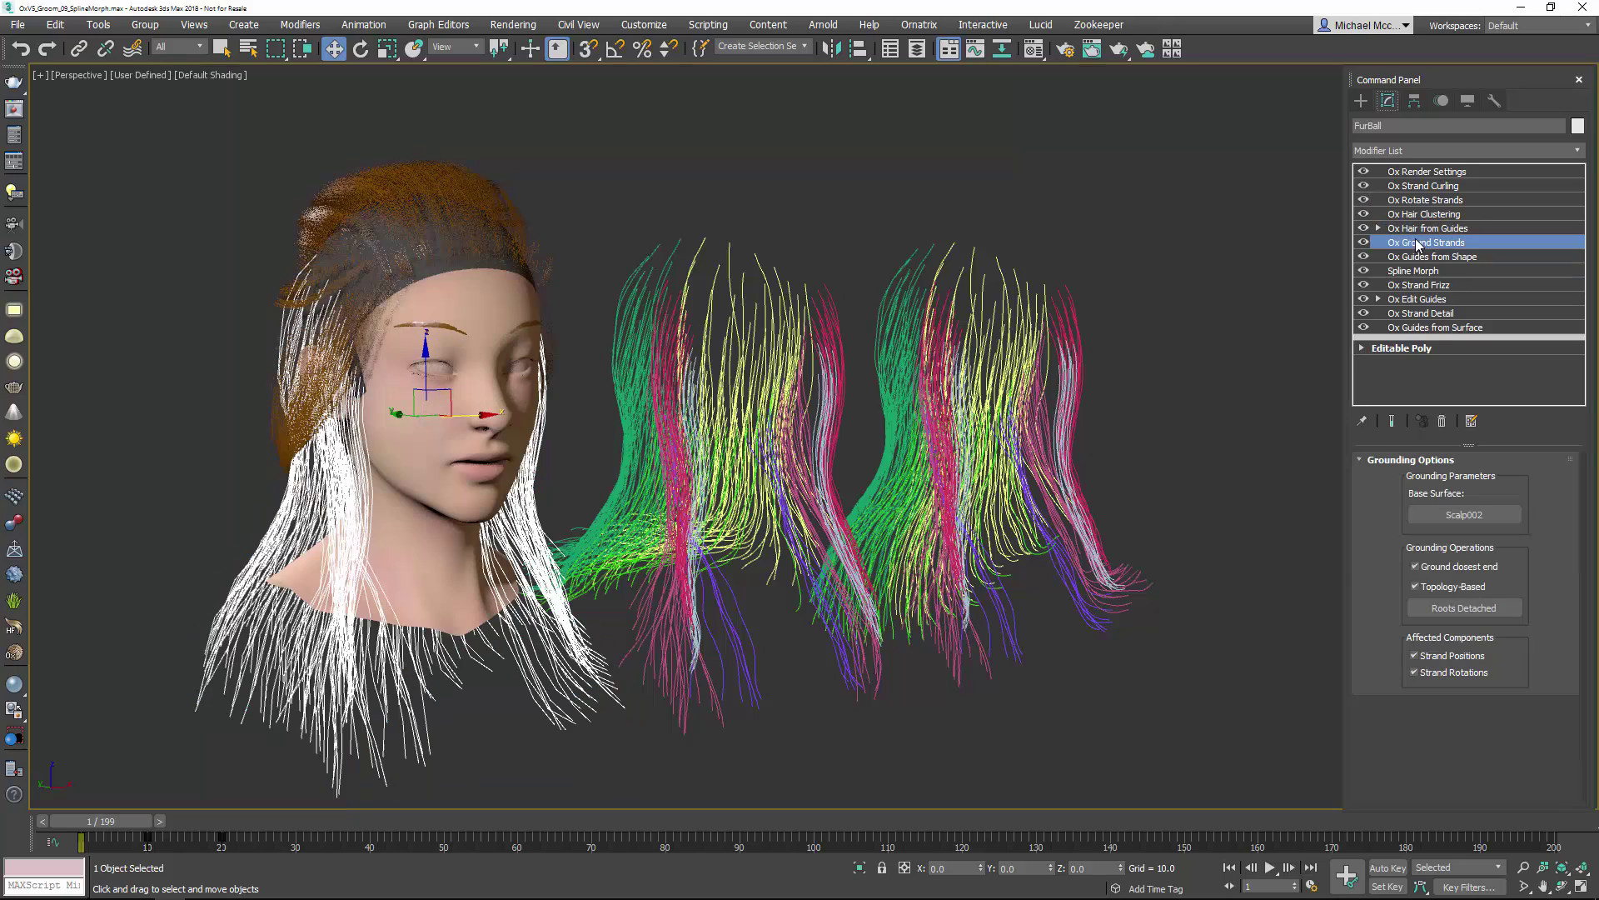
pyautogui.click(1391, 421)
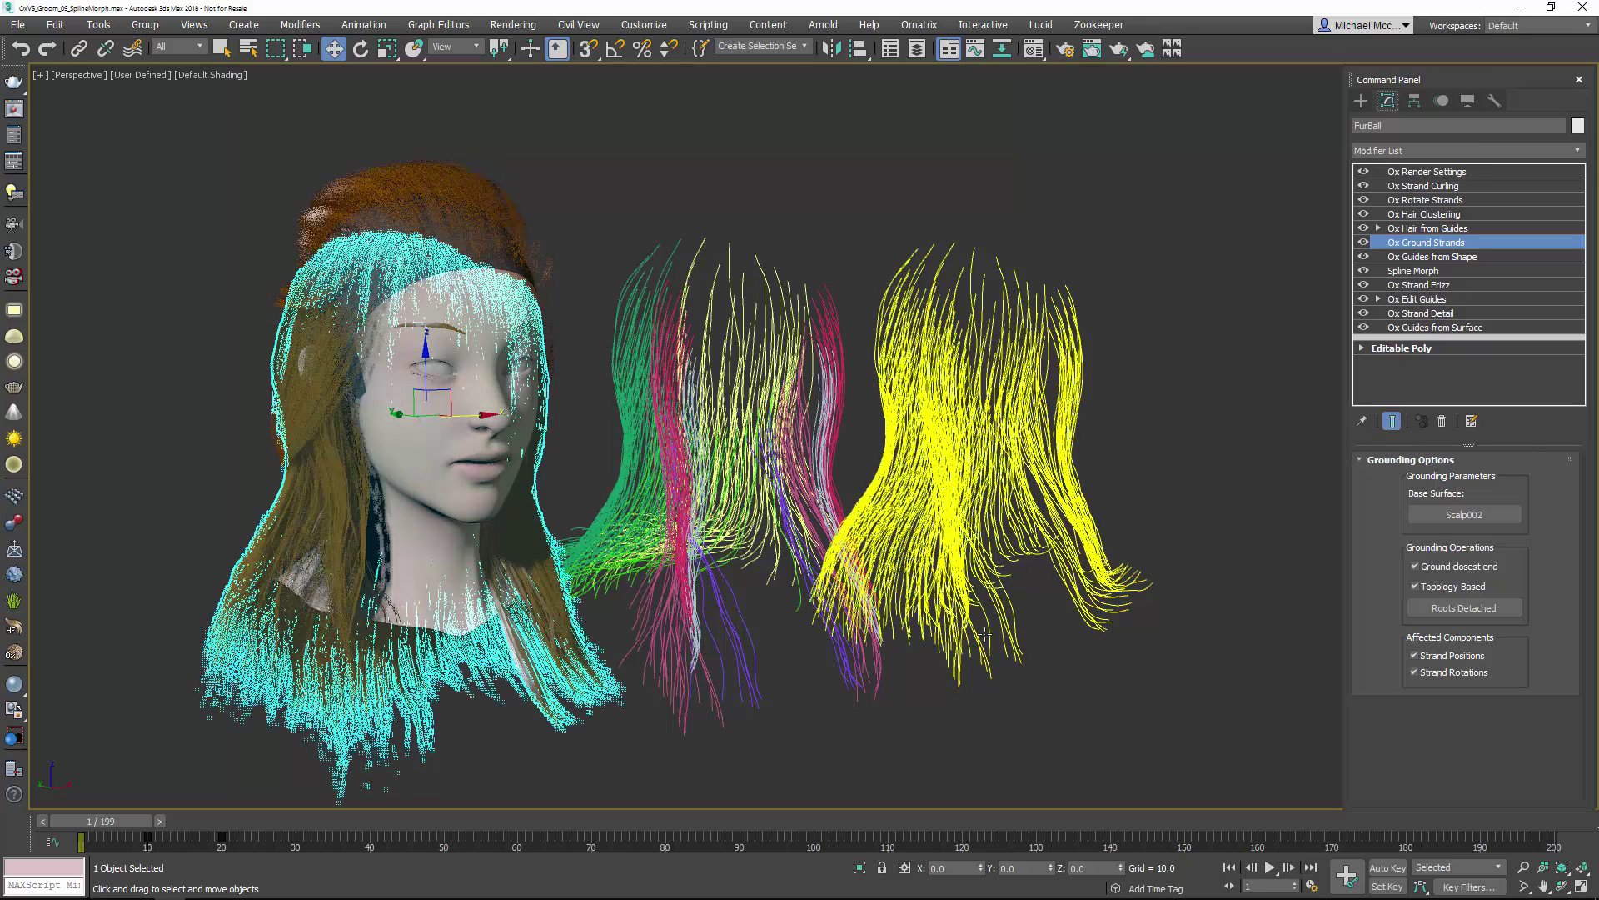
# Step: Deselect the hair and scrub the animation to frame 5
pyautogui.click(858, 716)
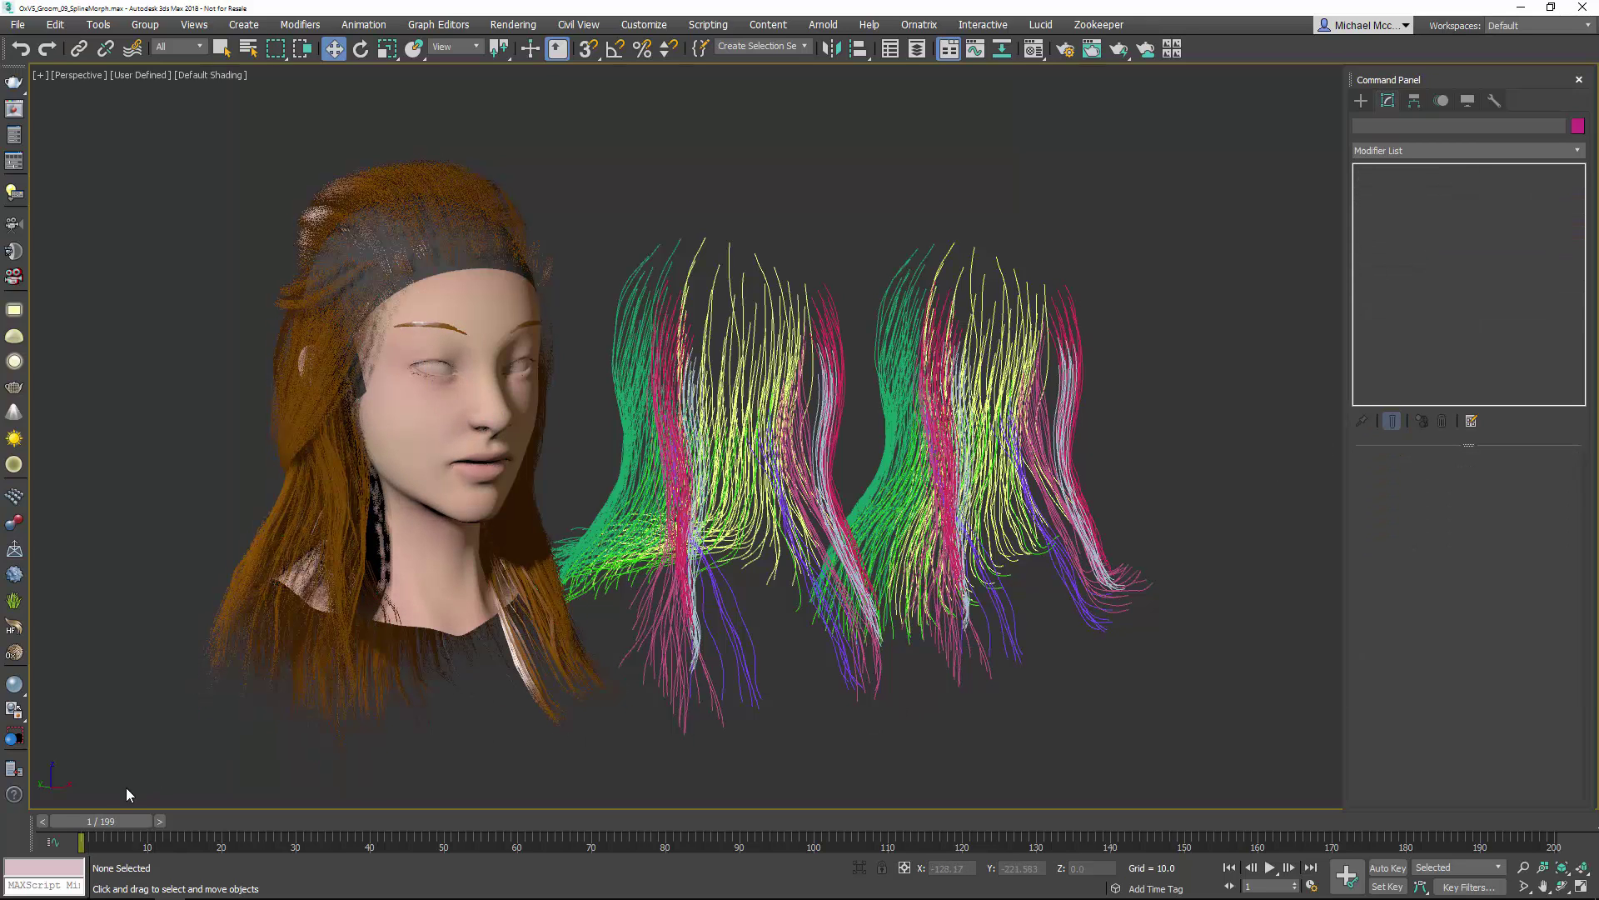
pyautogui.moveTo(118, 818); pyautogui.dragTo(3, 806)
pyautogui.moveTo(107, 807)
pyautogui.mouseDown()
pyautogui.moveTo(218, 838)
pyautogui.moveTo(110, 820)
pyautogui.mouseUp()
pyautogui.press('w')
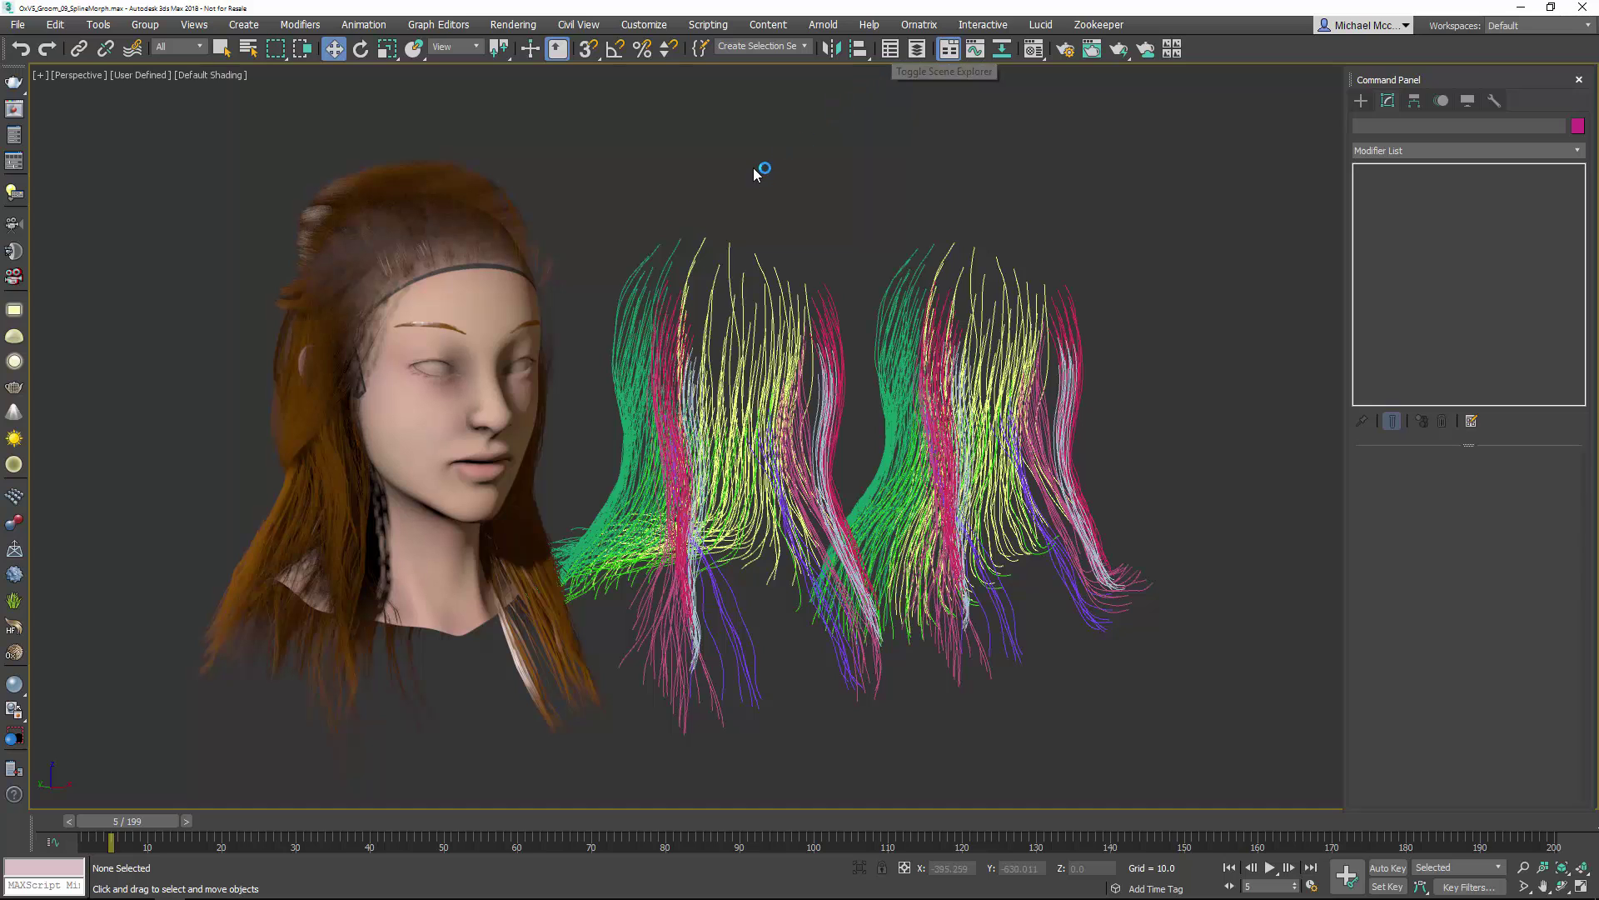
# Step: Hide the BlowBack and SideCurl hair copies beside the head and frame the head in the view
pyautogui.click(694, 435)
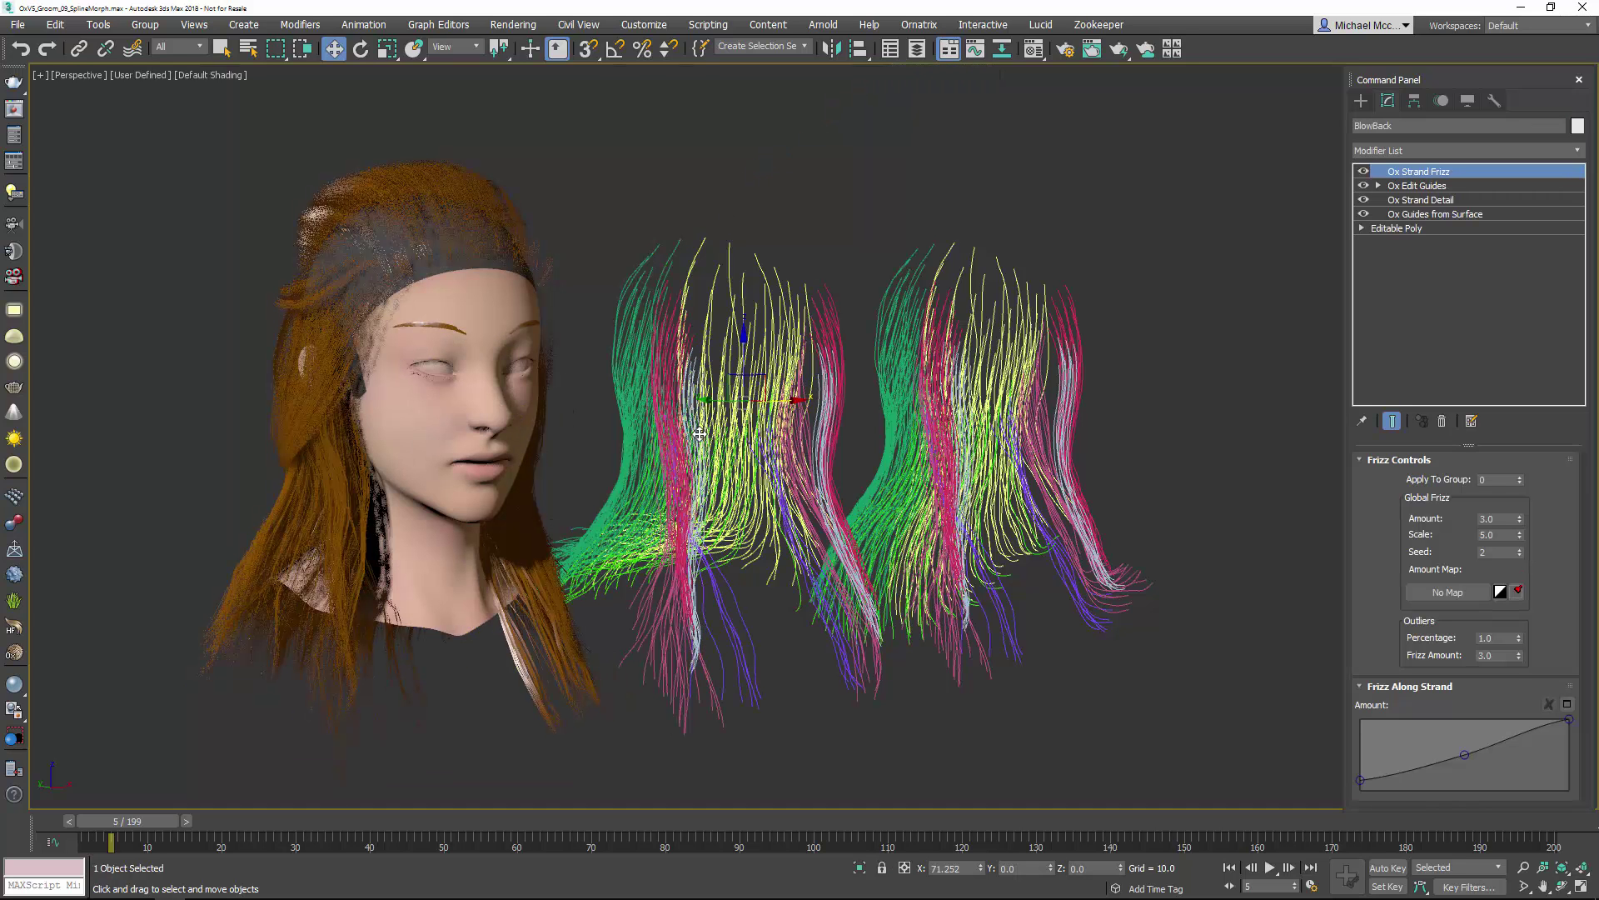
pyautogui.rightClick(696, 430)
pyautogui.click(733, 371)
pyautogui.click(857, 381)
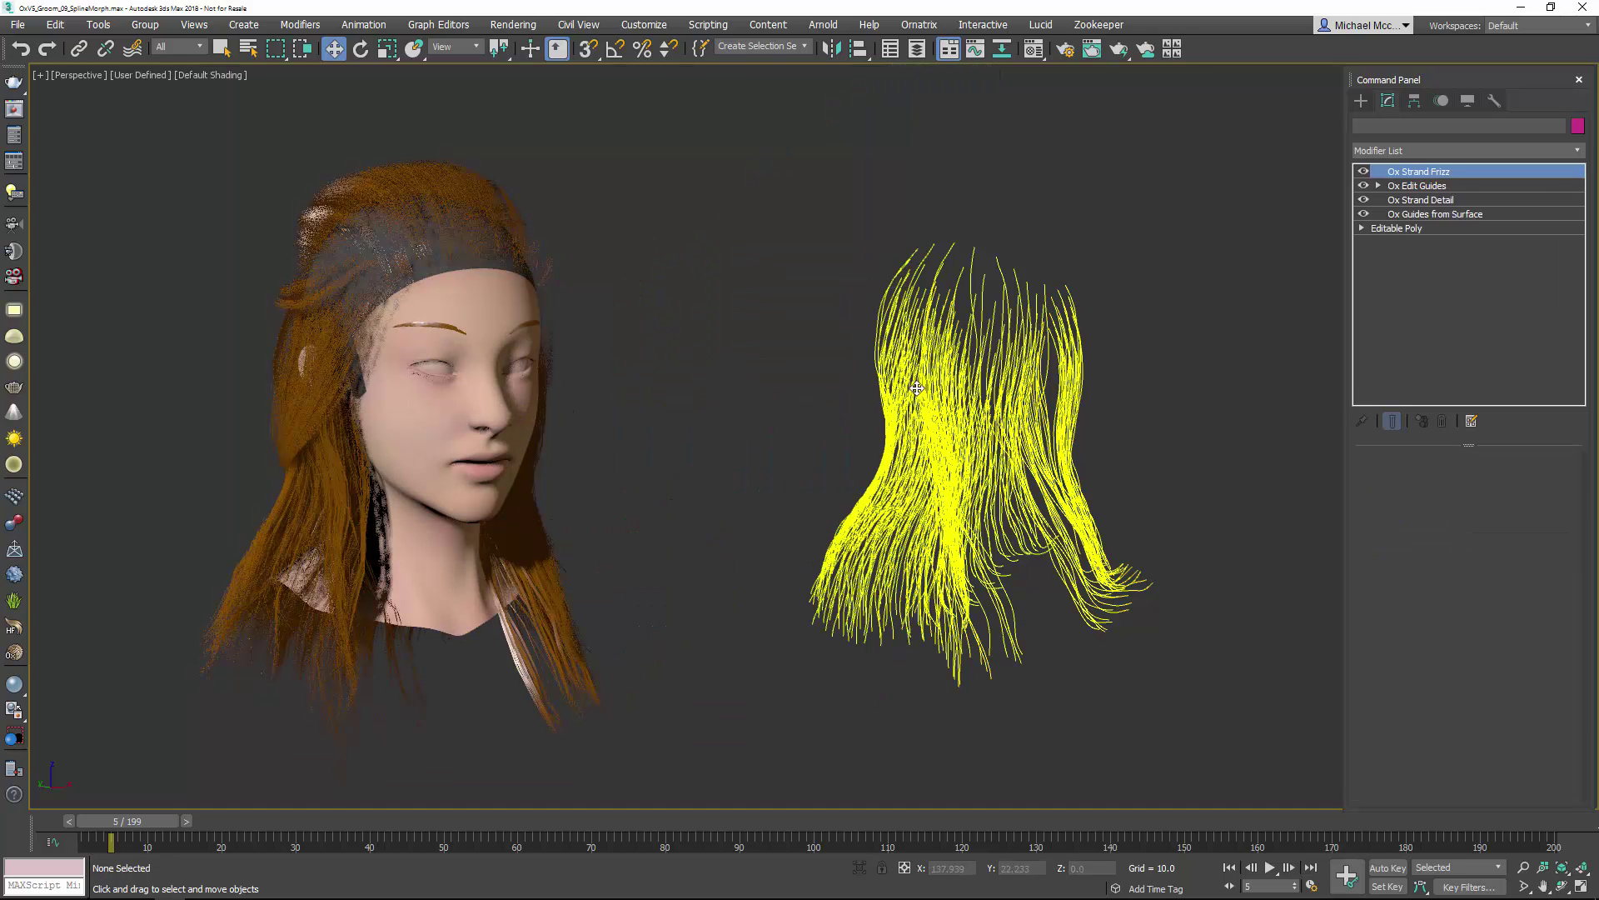
pyautogui.rightClick(914, 383)
pyautogui.click(950, 326)
pyautogui.press('z')
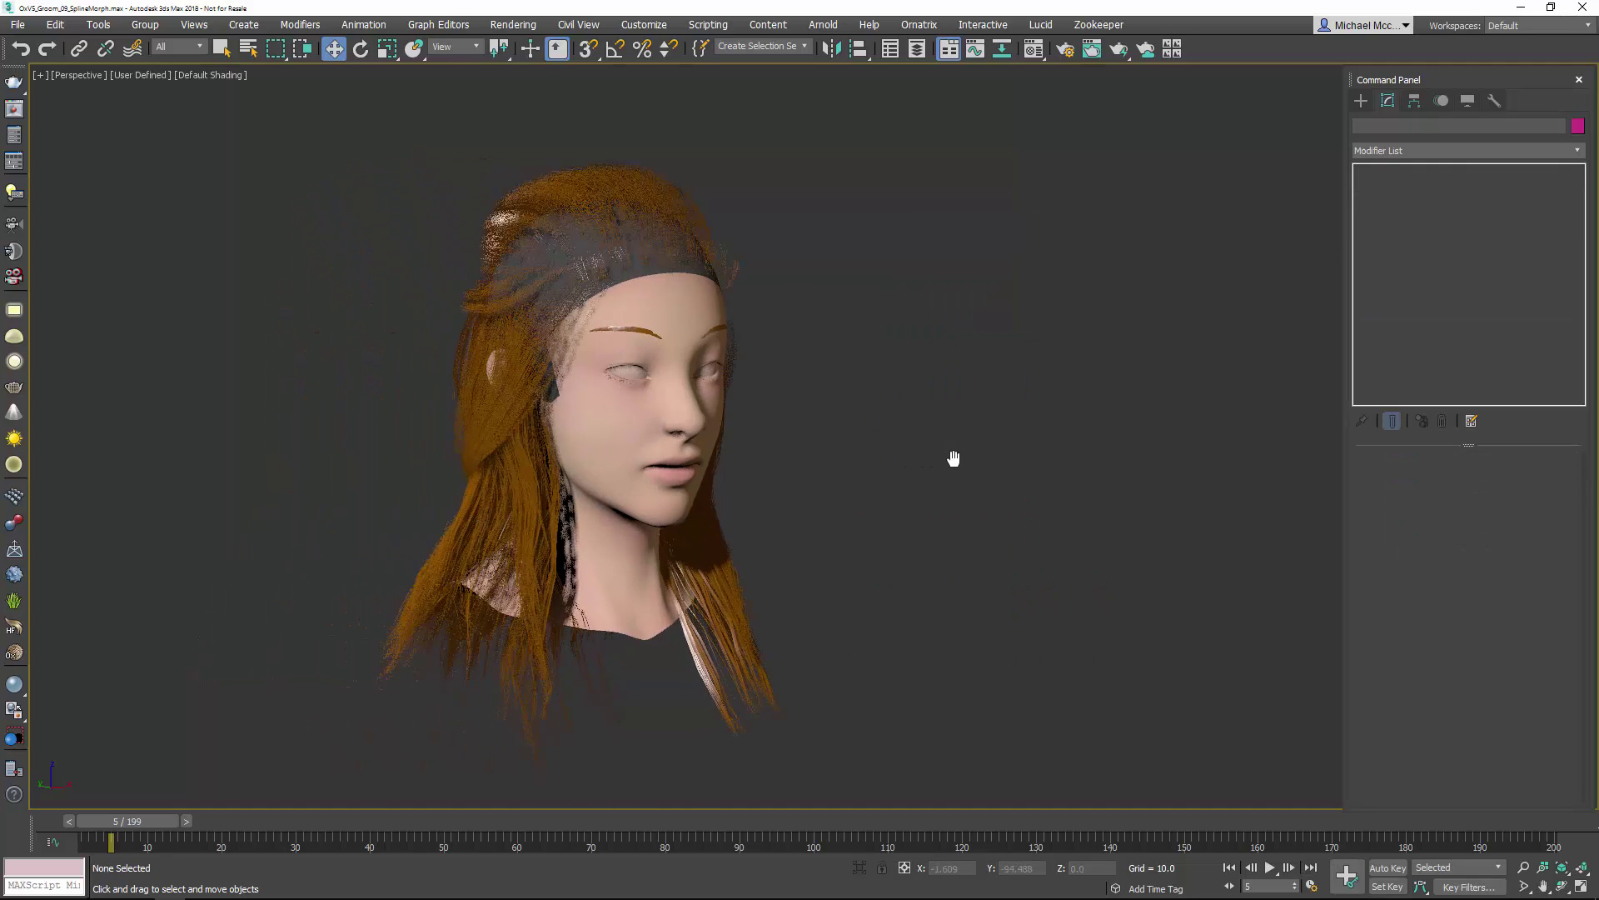
# Step: Look through the objects in the Meshes layer of the scene
pyautogui.click(917, 49)
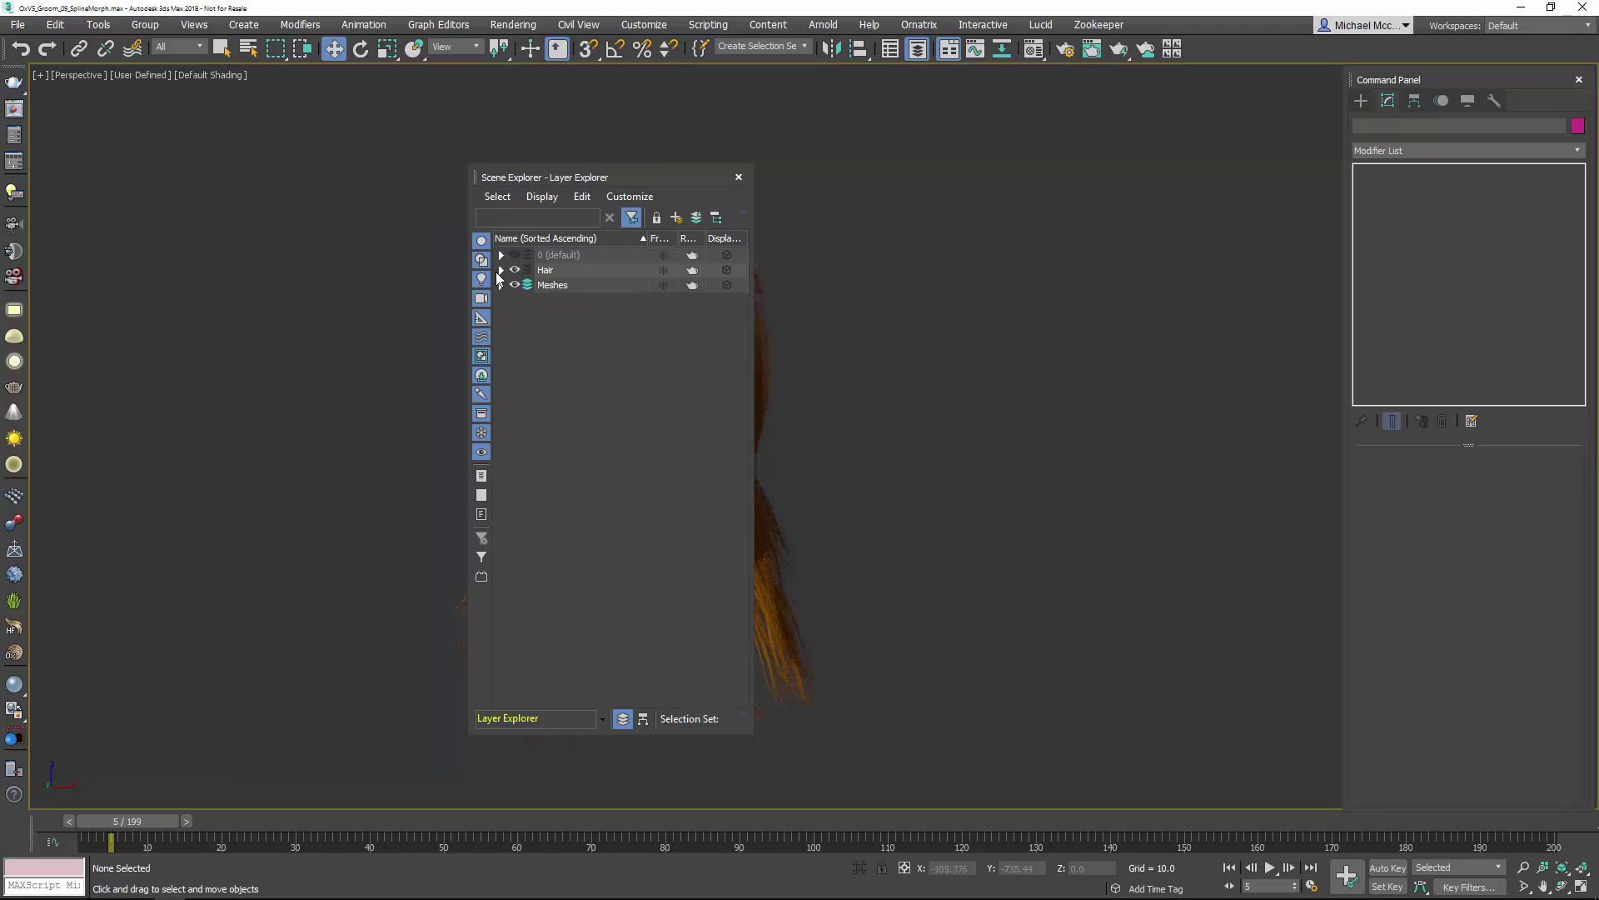
pyautogui.click(501, 285)
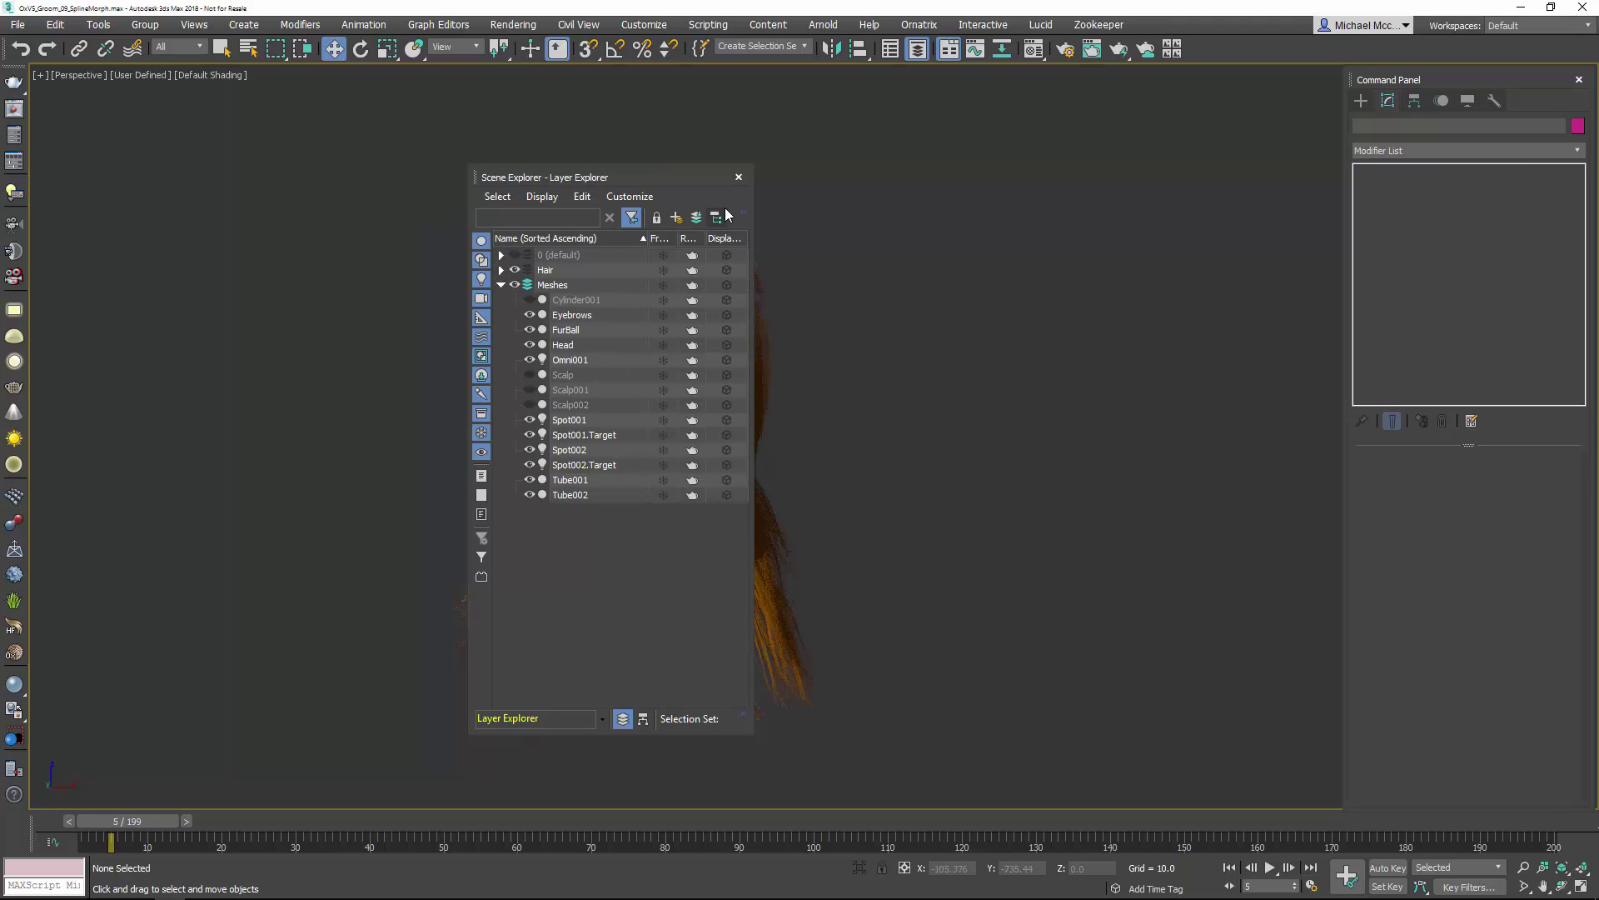
pyautogui.click(738, 176)
# Step: Turn off the end result display for the FurBall hair and delete its Spline Morph modifier
pyautogui.keyDown('alt'); pyautogui.moveTo(798, 357); pyautogui.dragTo(877, 385, button='middle'); pyautogui.keyUp('alt')
pyautogui.click(877, 386)
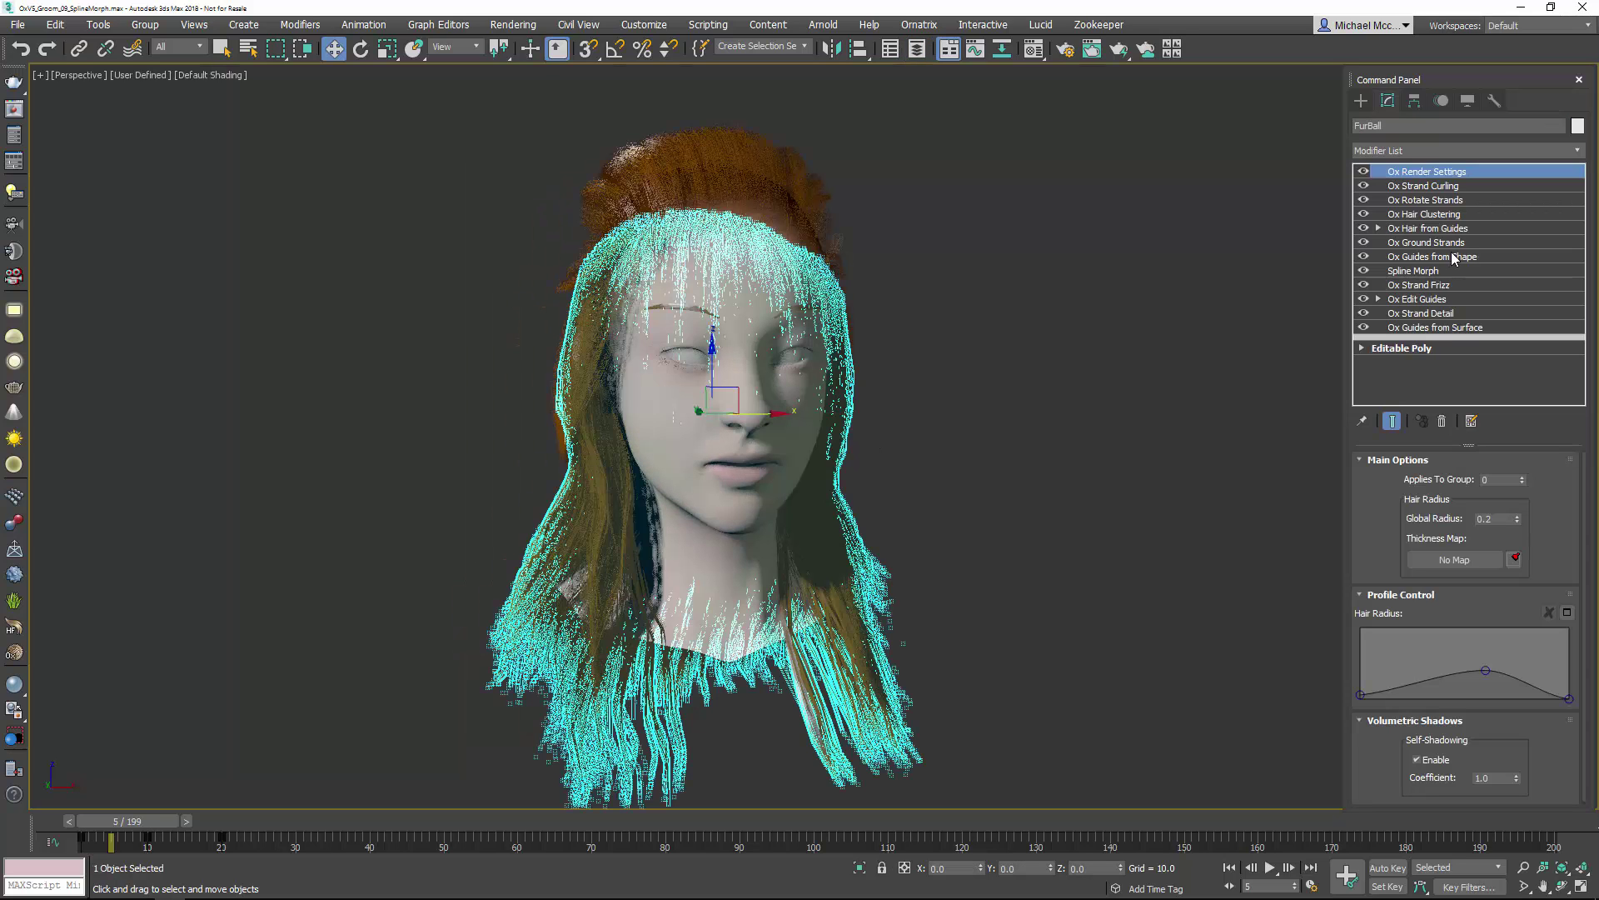
pyautogui.click(1425, 271)
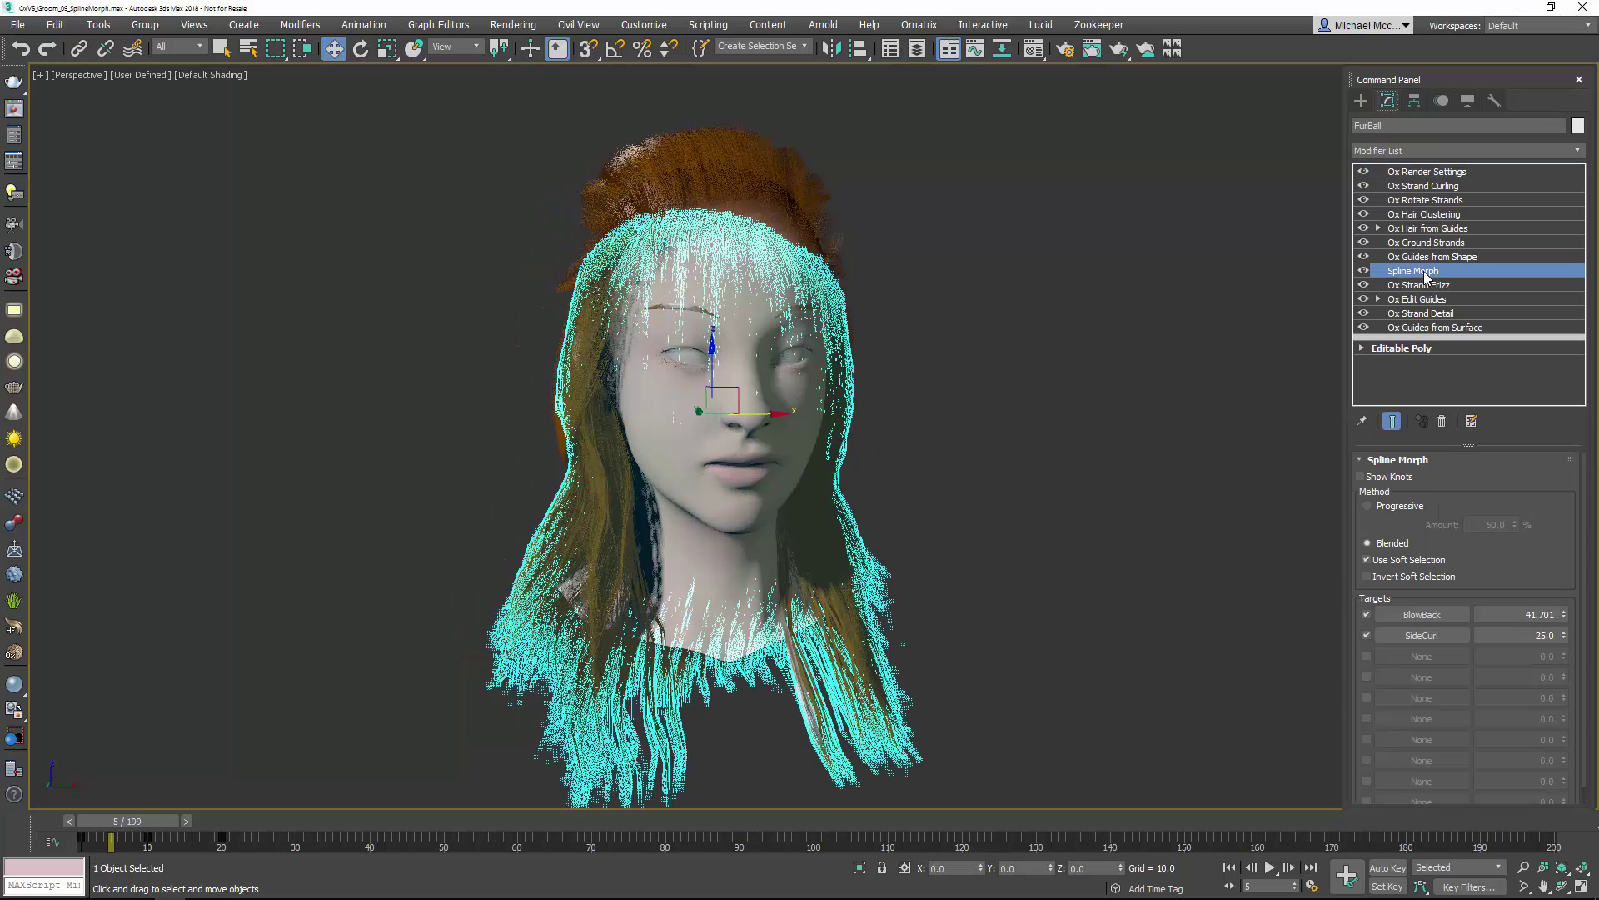
pyautogui.click(1392, 422)
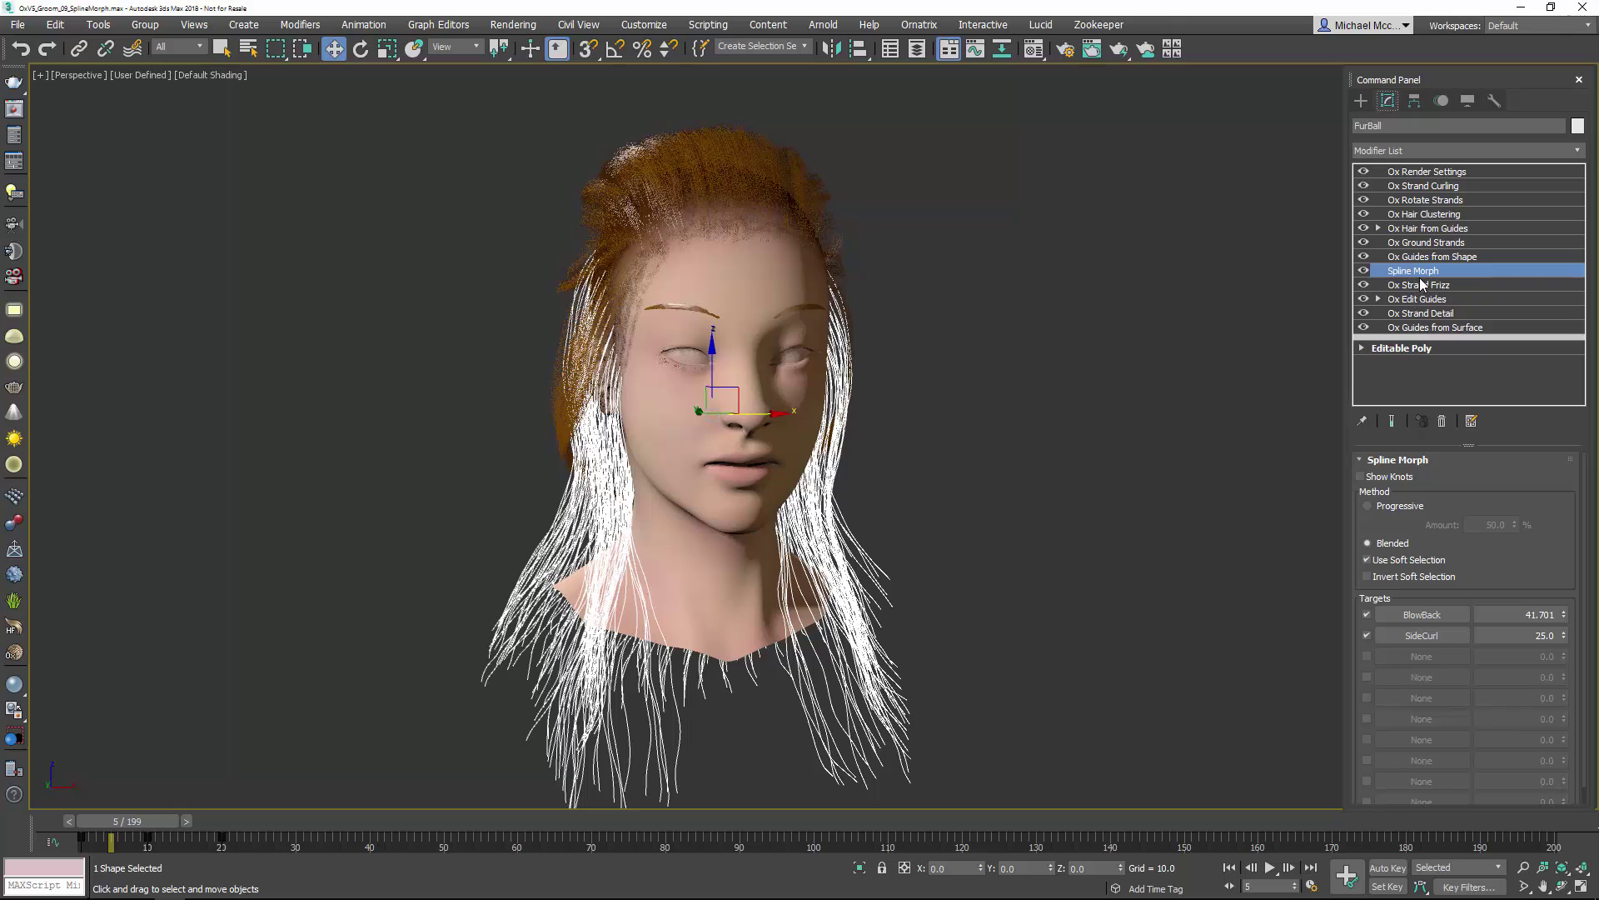
pyautogui.click(1443, 421)
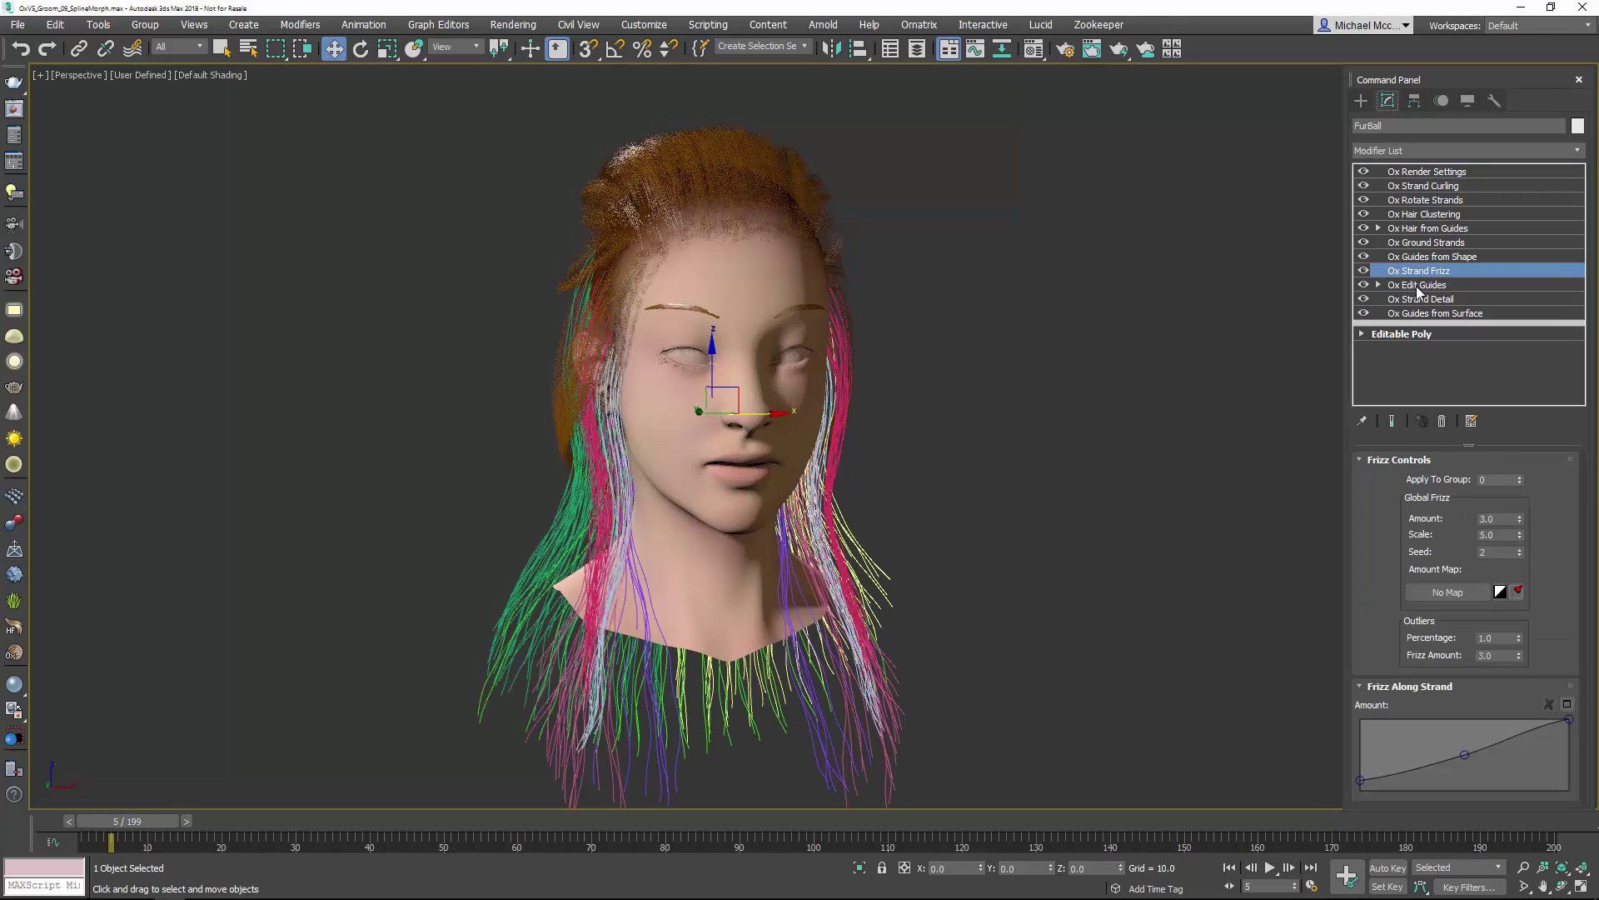
# Step: Add a Spline Relax modifier directly above Ox Strand Frizz on the FurBall hair
pyautogui.click(1418, 148)
pyautogui.click(1419, 146)
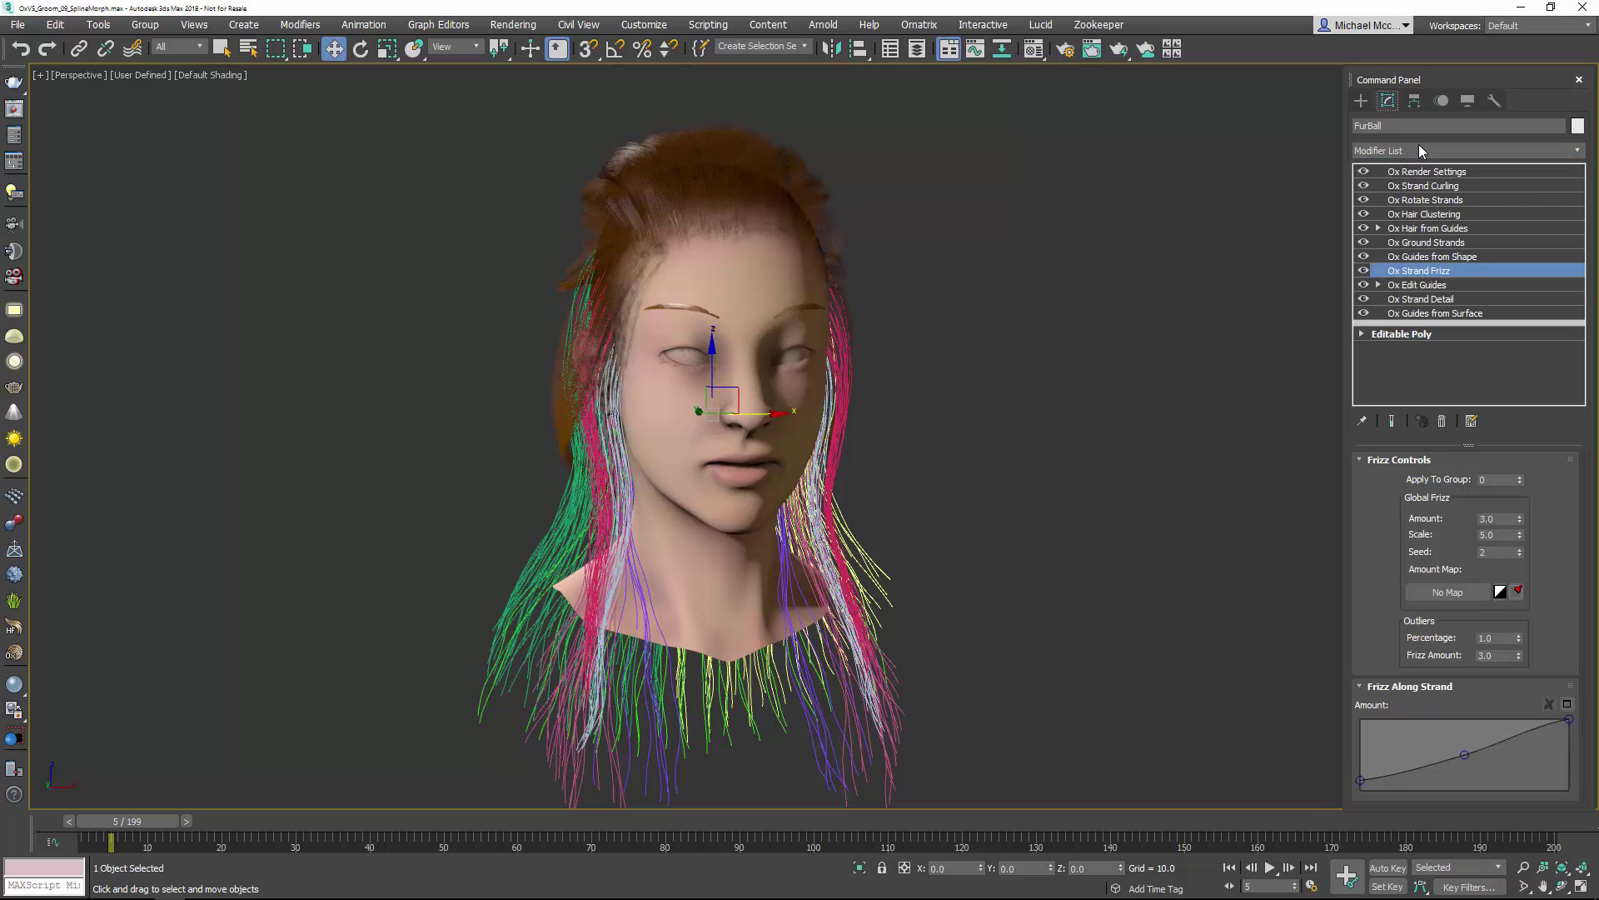
pyautogui.click(1420, 150)
pyautogui.press('s')
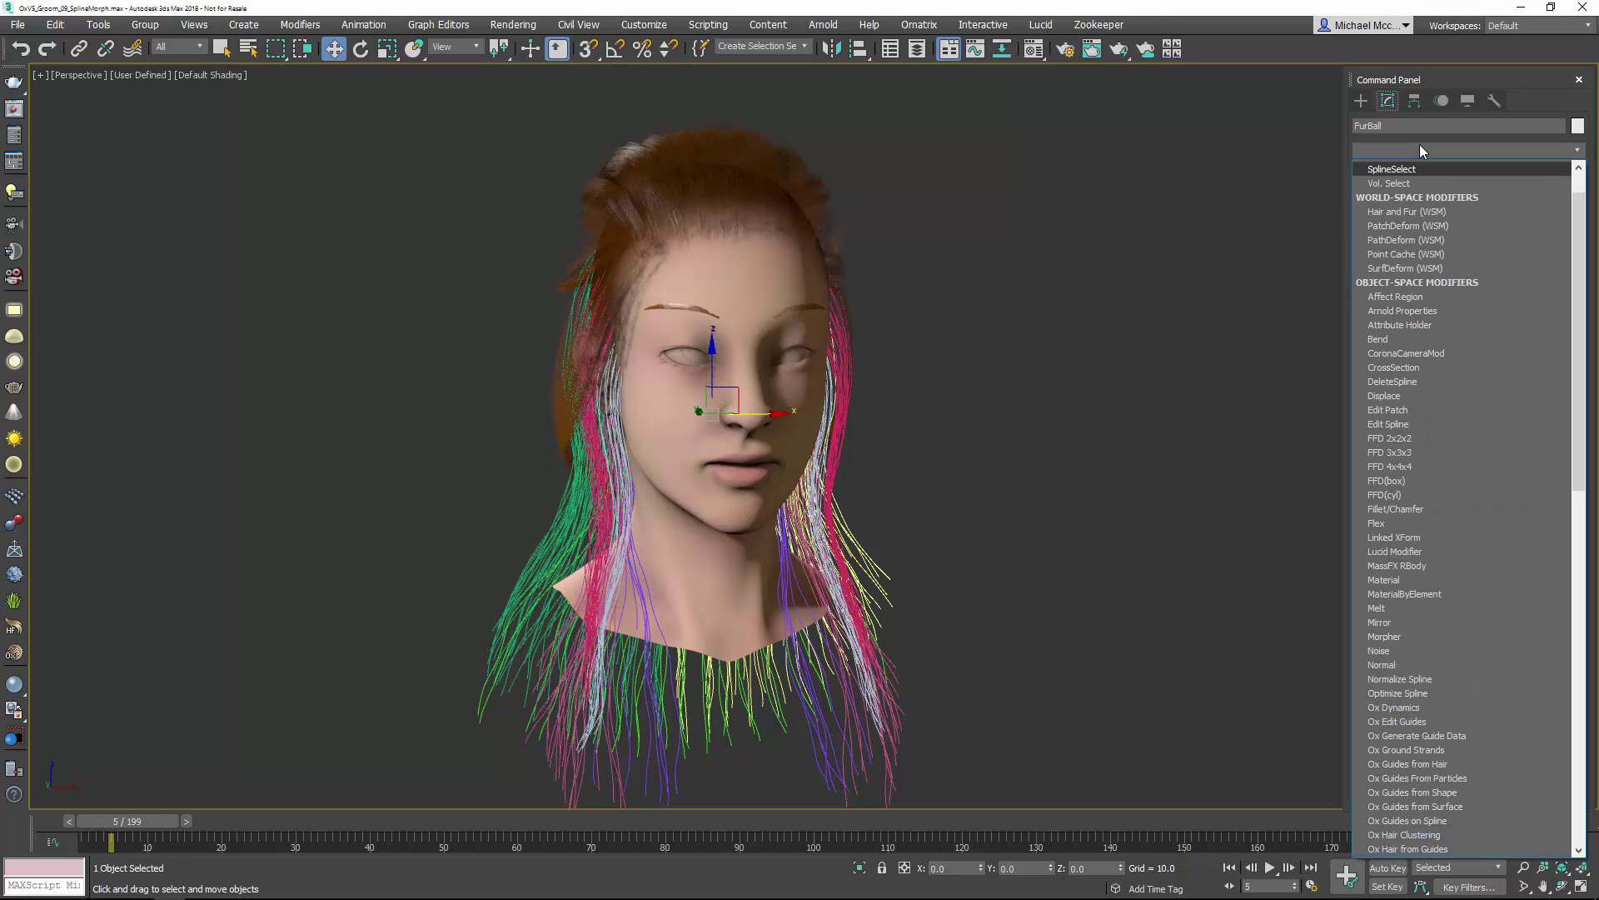
pyautogui.click(1416, 148)
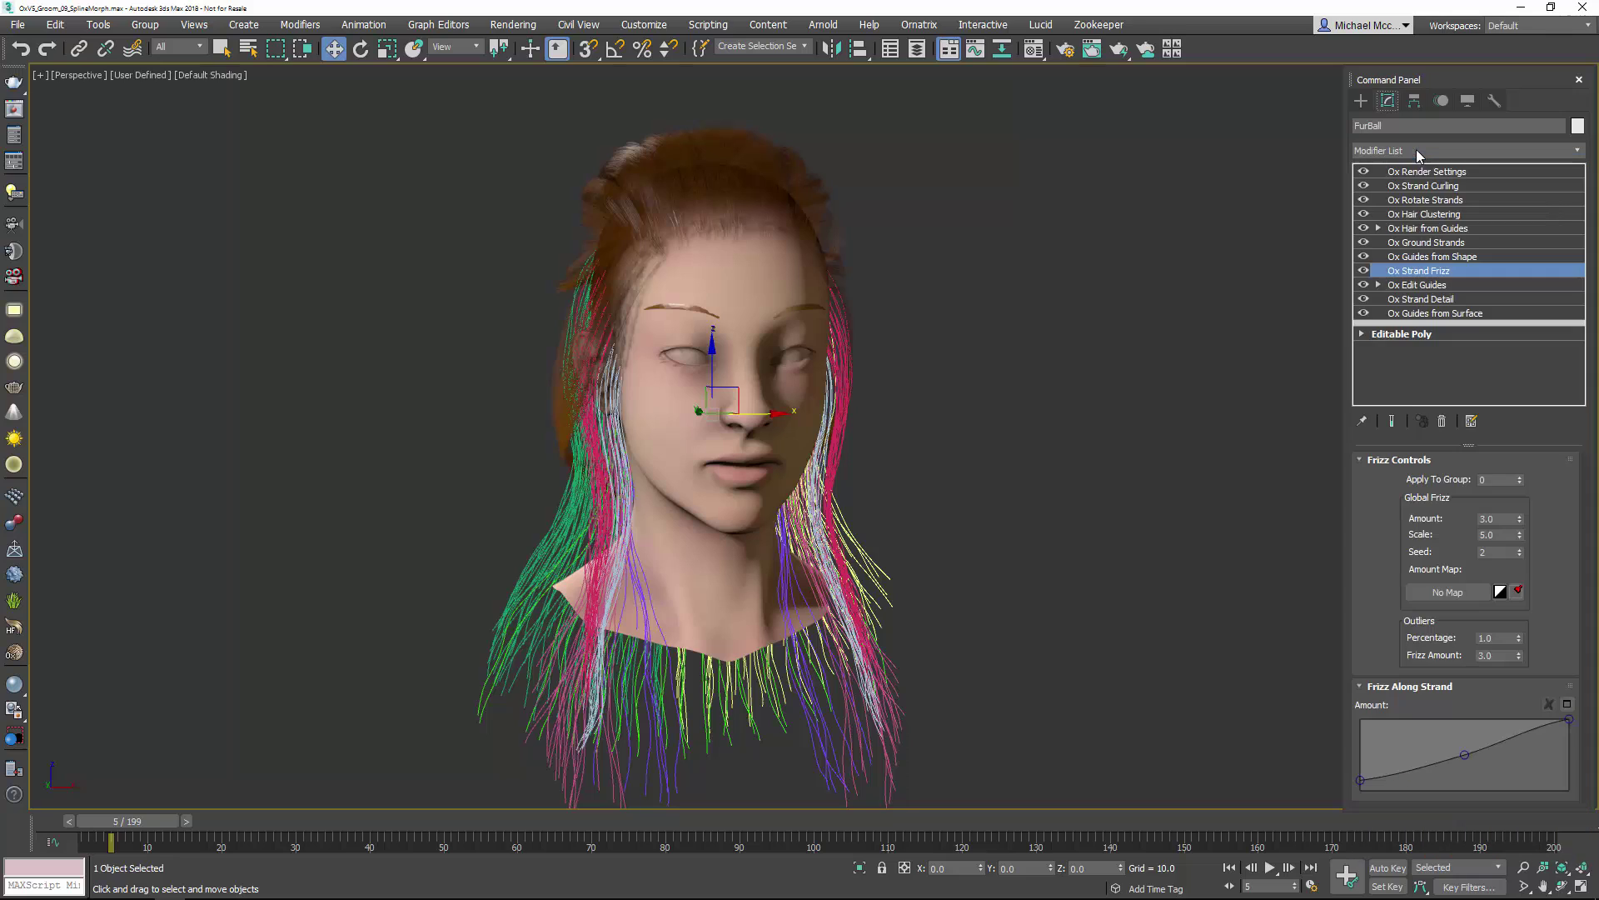
pyautogui.click(1406, 151)
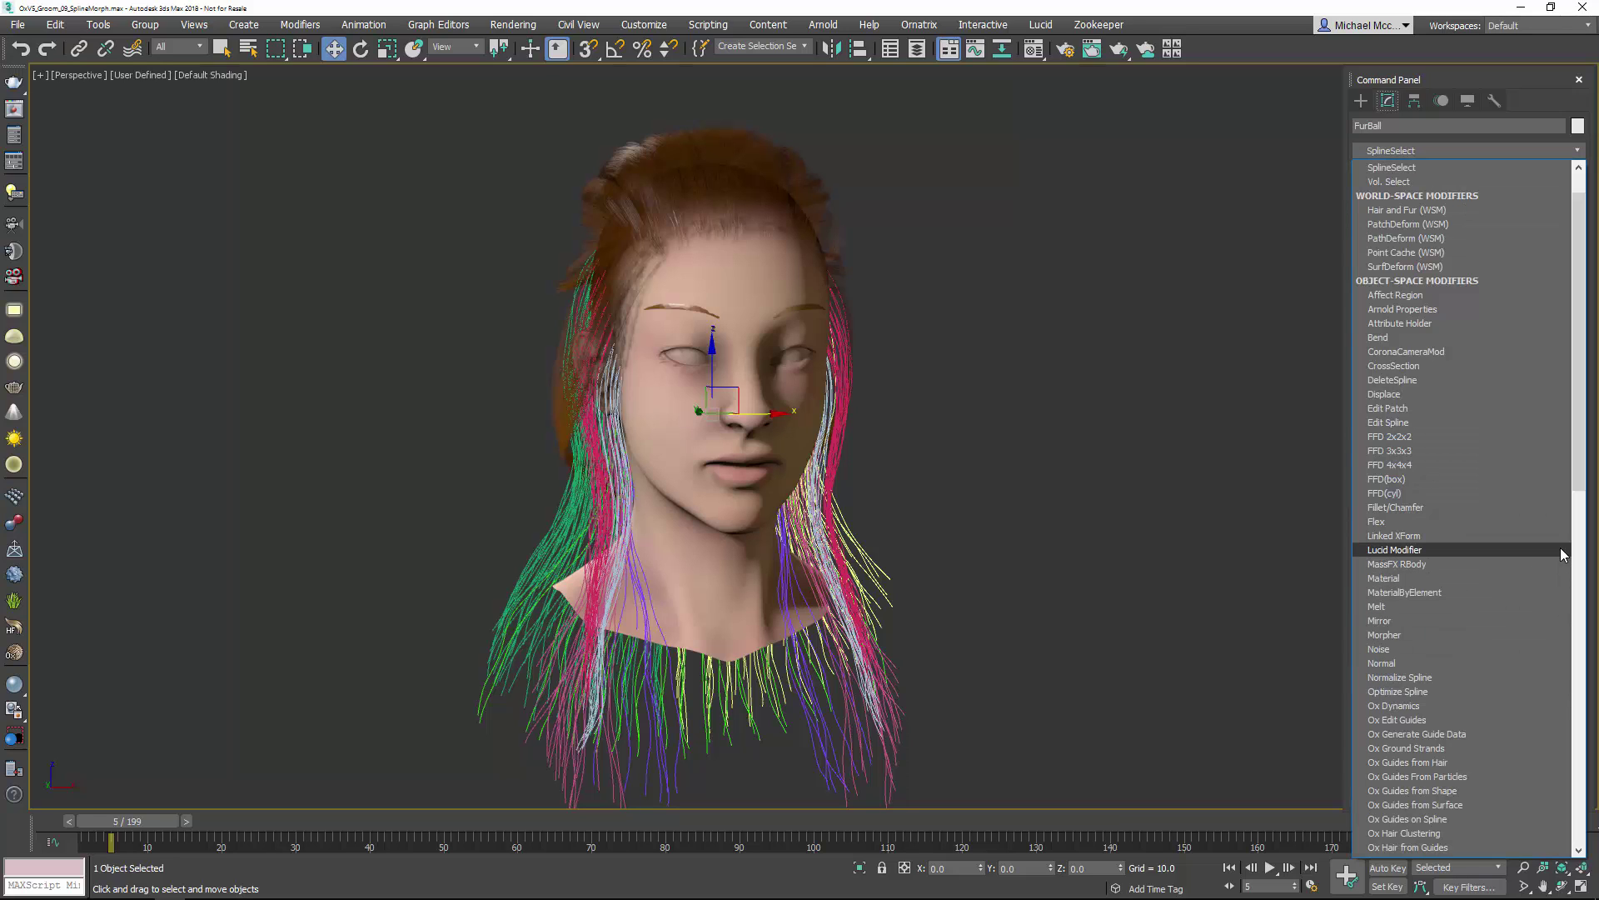
pyautogui.scroll(-10, 1559, 543)
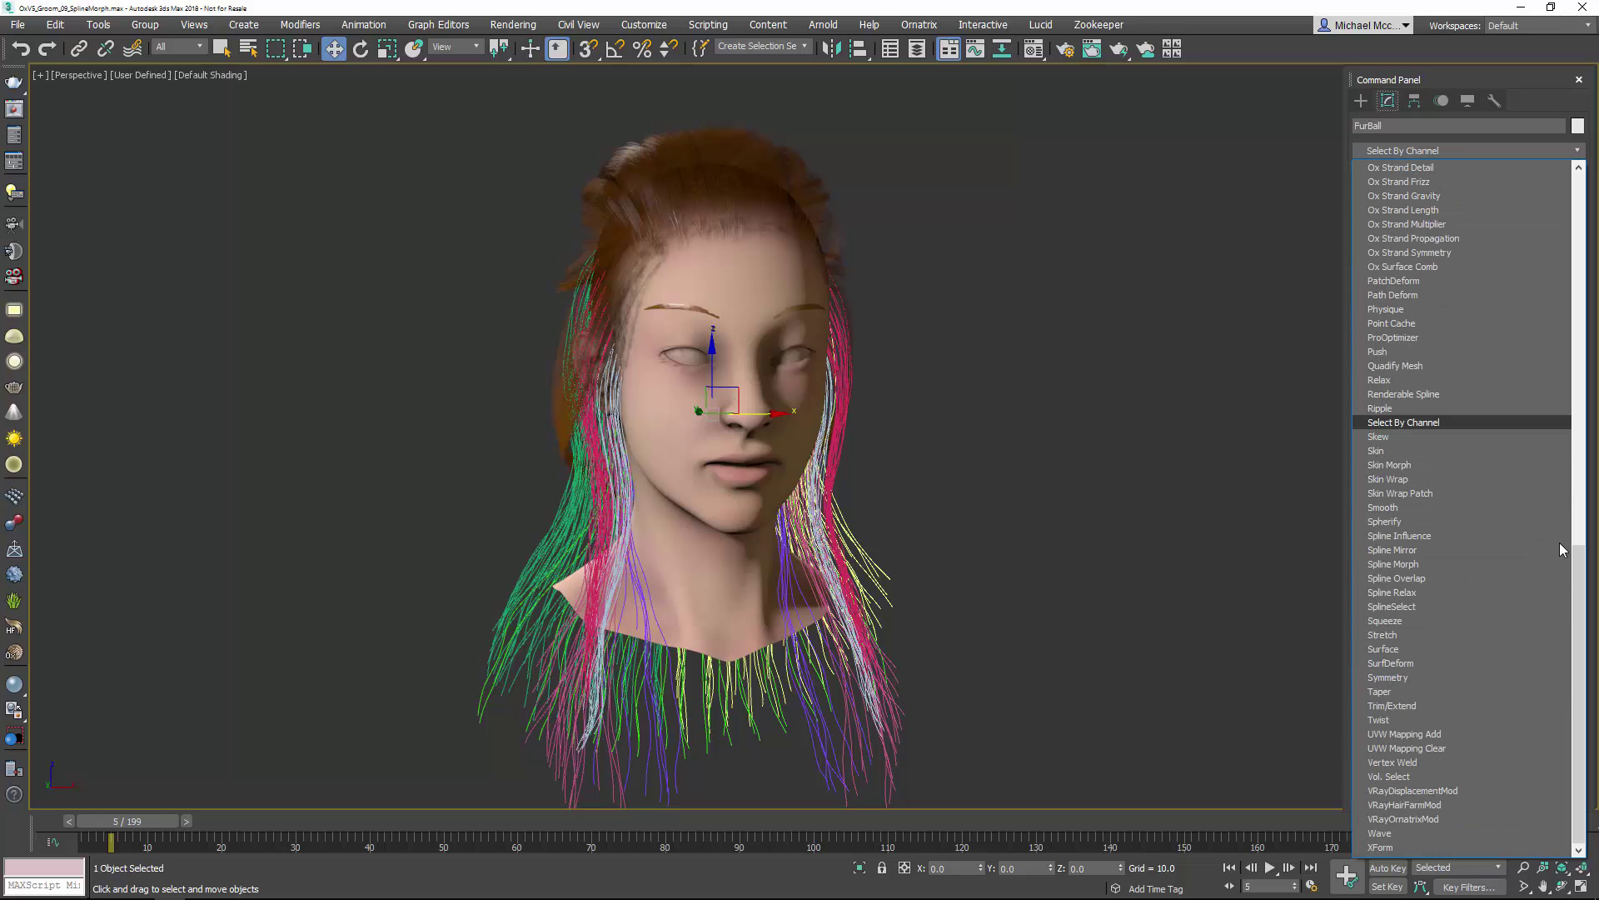
pyautogui.click(1419, 588)
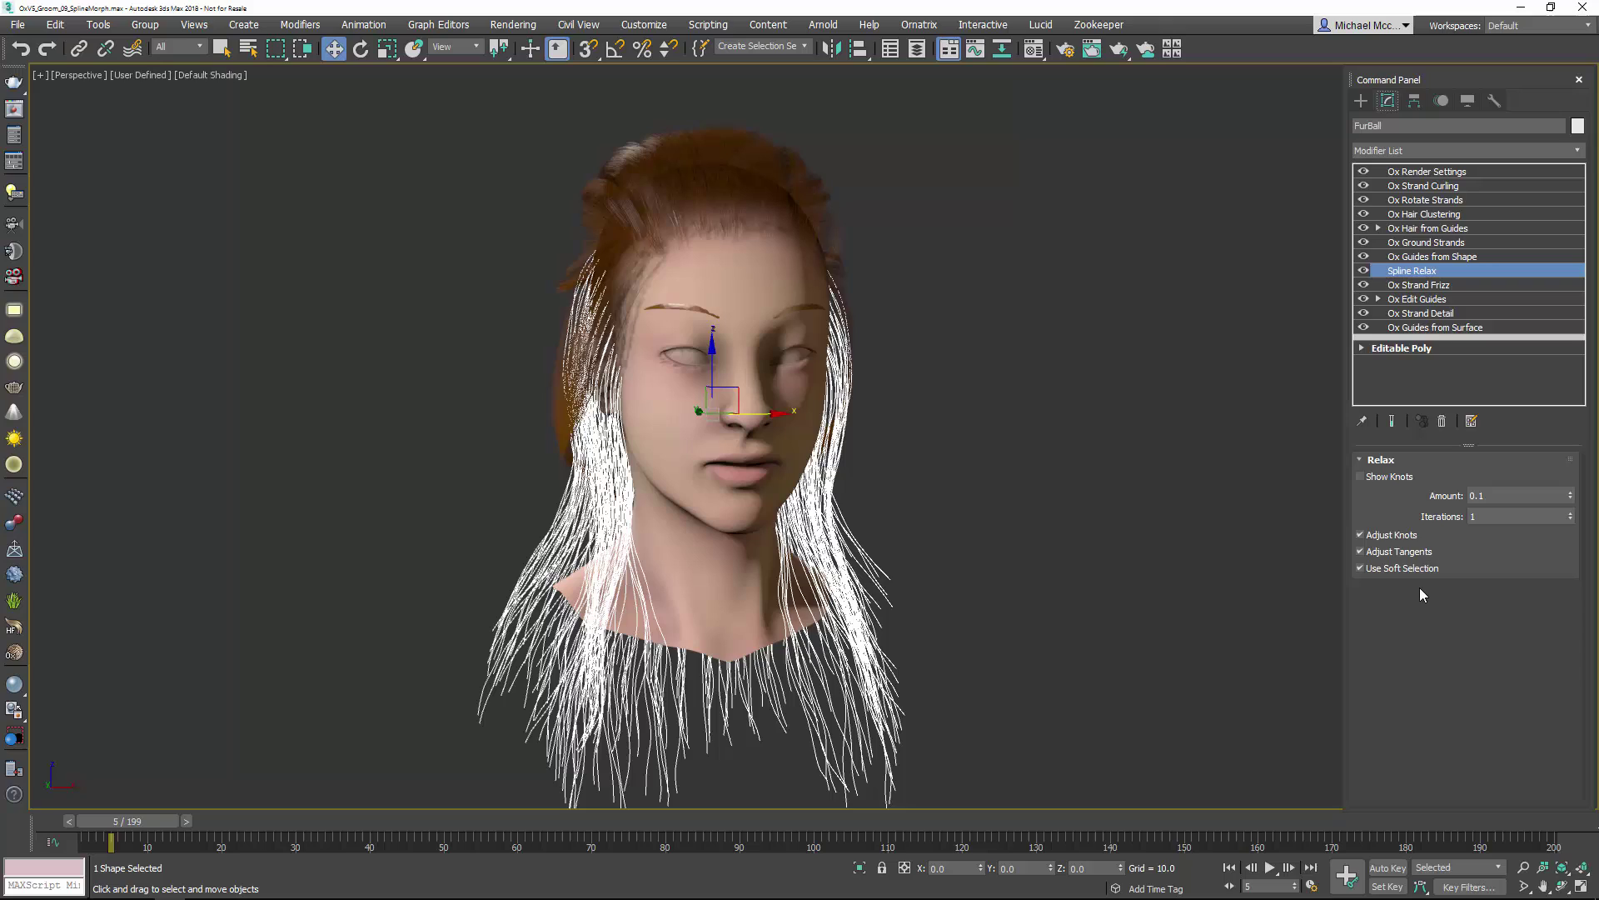
# Step: Set the Spline Relax iterations to 2 and its amount to 1.0
pyautogui.click(1571, 514)
pyautogui.click(1571, 514)
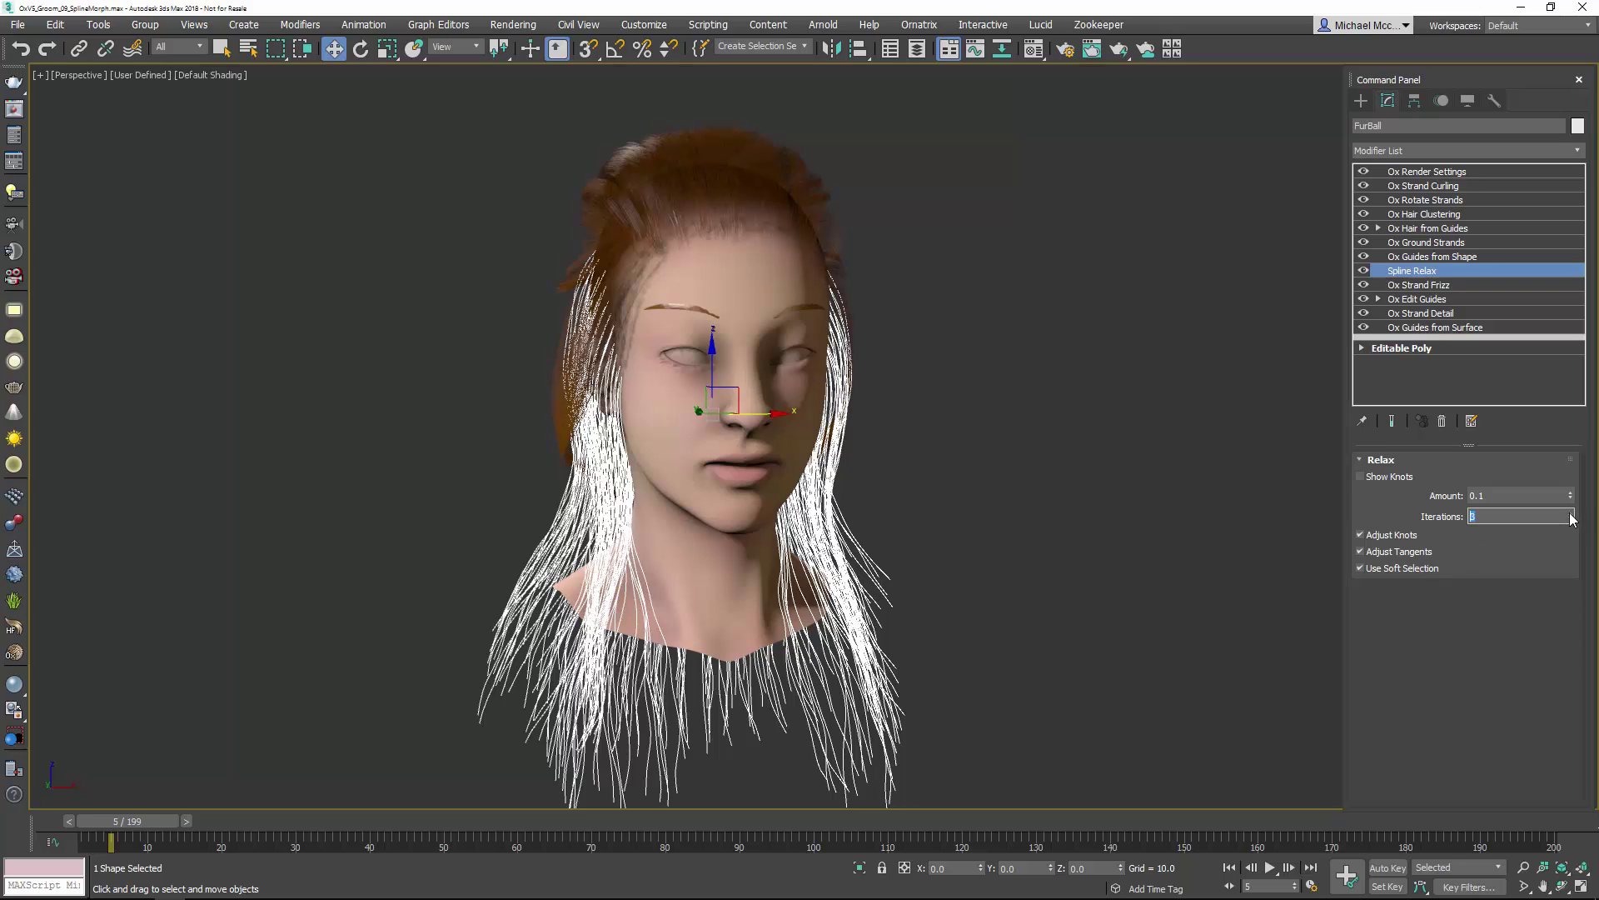
pyautogui.click(1571, 520)
pyautogui.moveTo(1571, 496); pyautogui.dragTo(1506, 333)
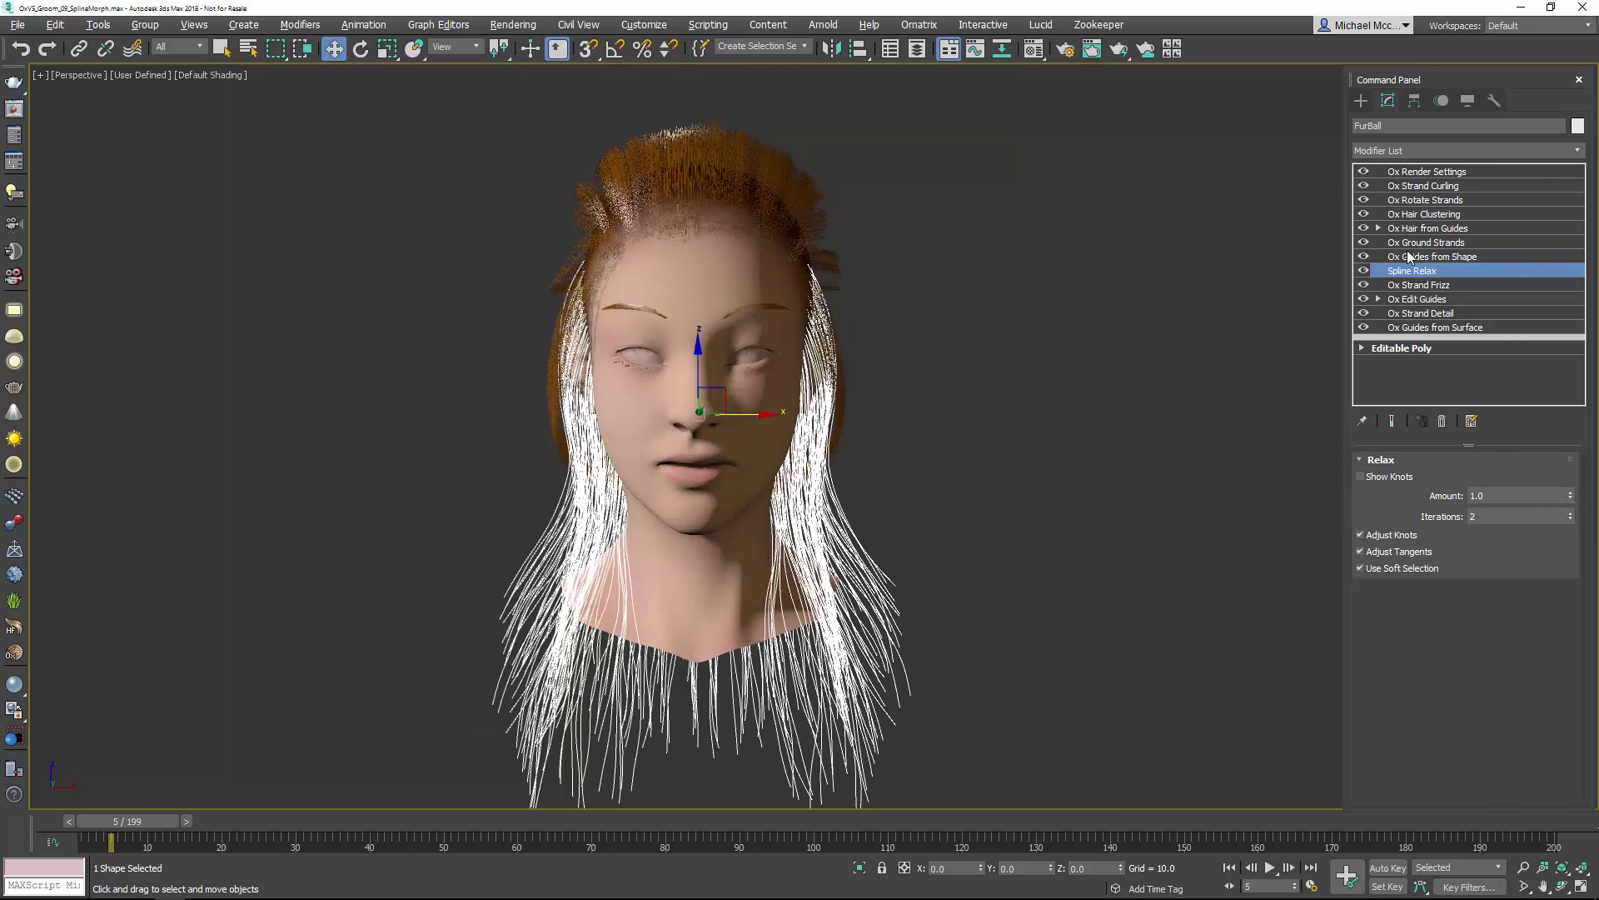
# Step: Toggle the Spline Relax modifier off and on to compare its effect on the hair strands
pyautogui.click(1365, 271)
pyautogui.click(1364, 271)
pyautogui.click(1365, 271)
pyautogui.click(1364, 270)
pyautogui.click(1364, 271)
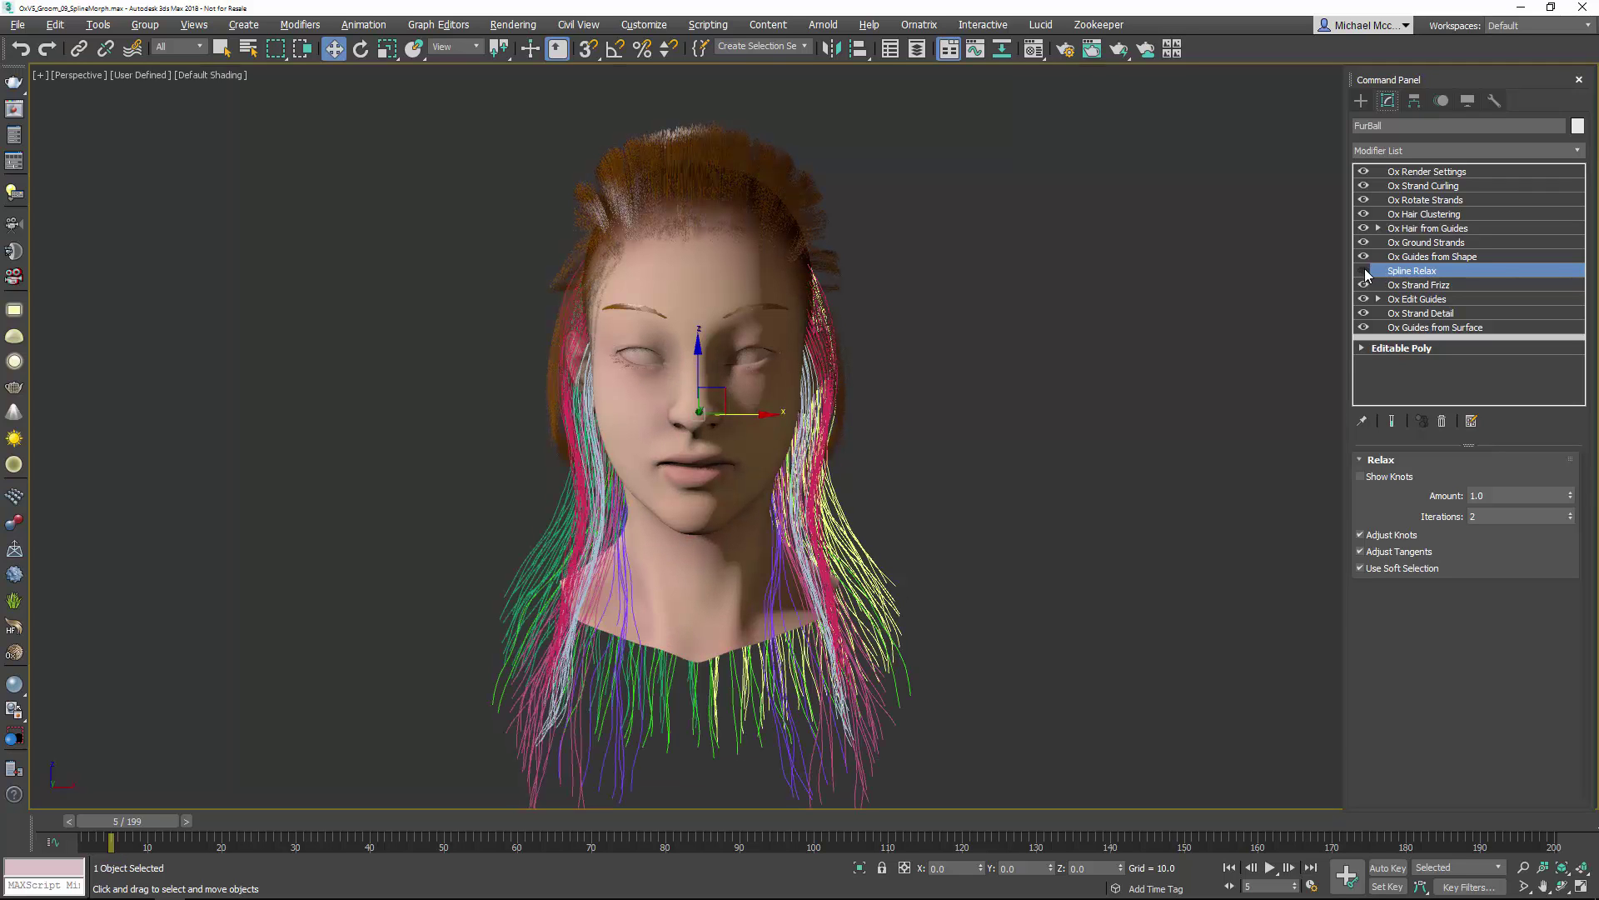
pyautogui.click(1364, 271)
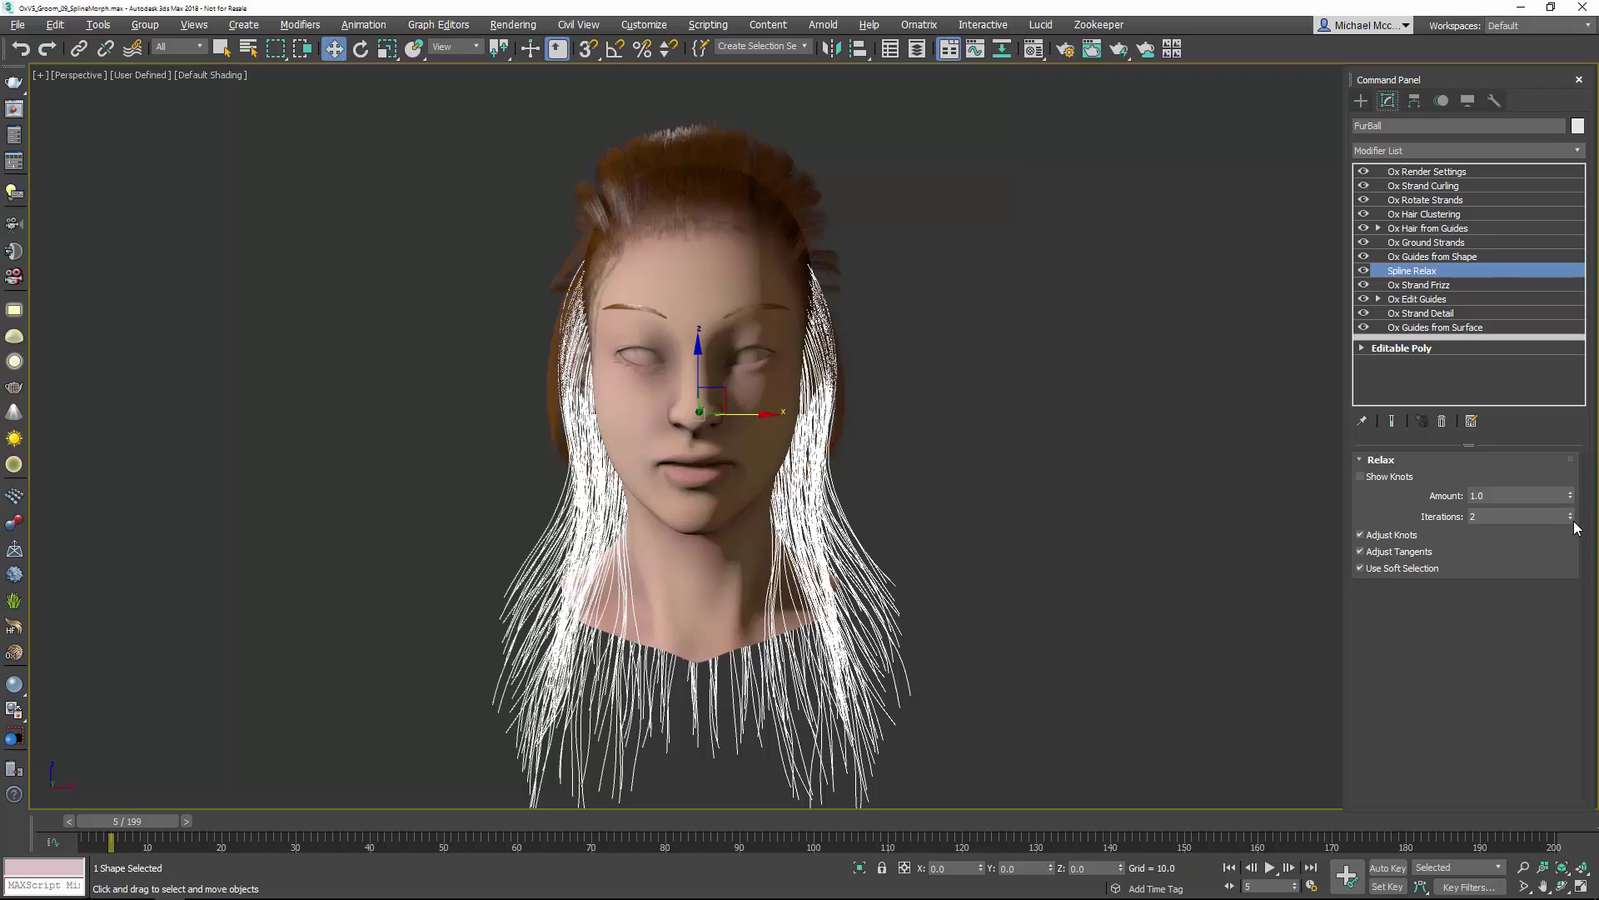
# Step: Raise the Spline Relax iterations to 11 and add an Edit Spline modifier directly above it on the FurBall hair
pyautogui.moveTo(1571, 520); pyautogui.dragTo(1567, 597)
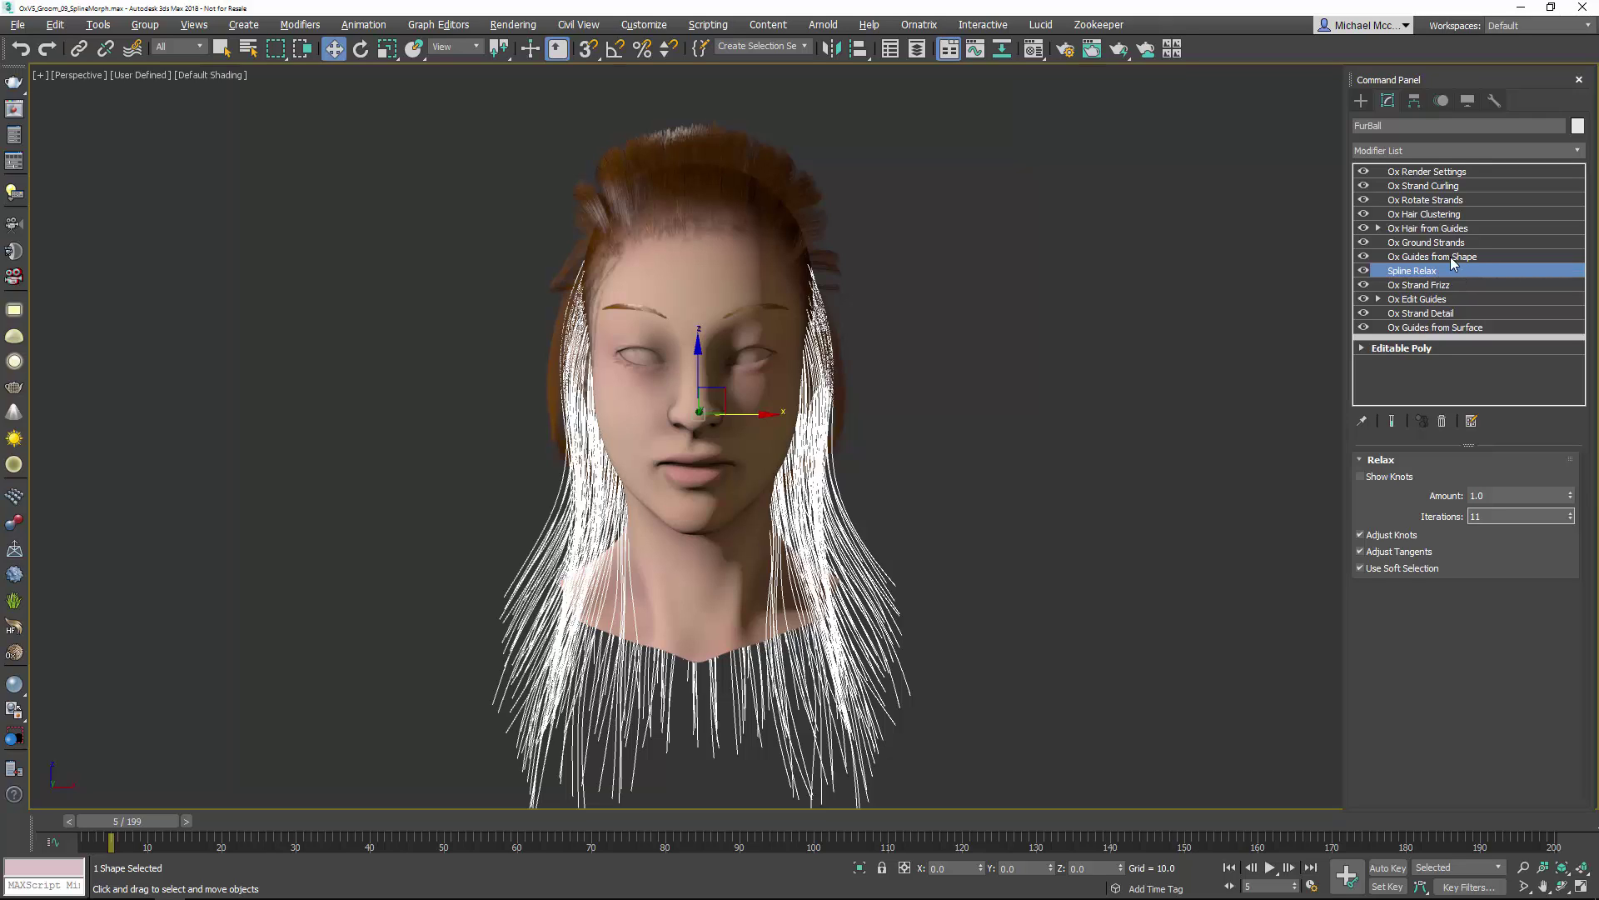
pyautogui.click(1433, 151)
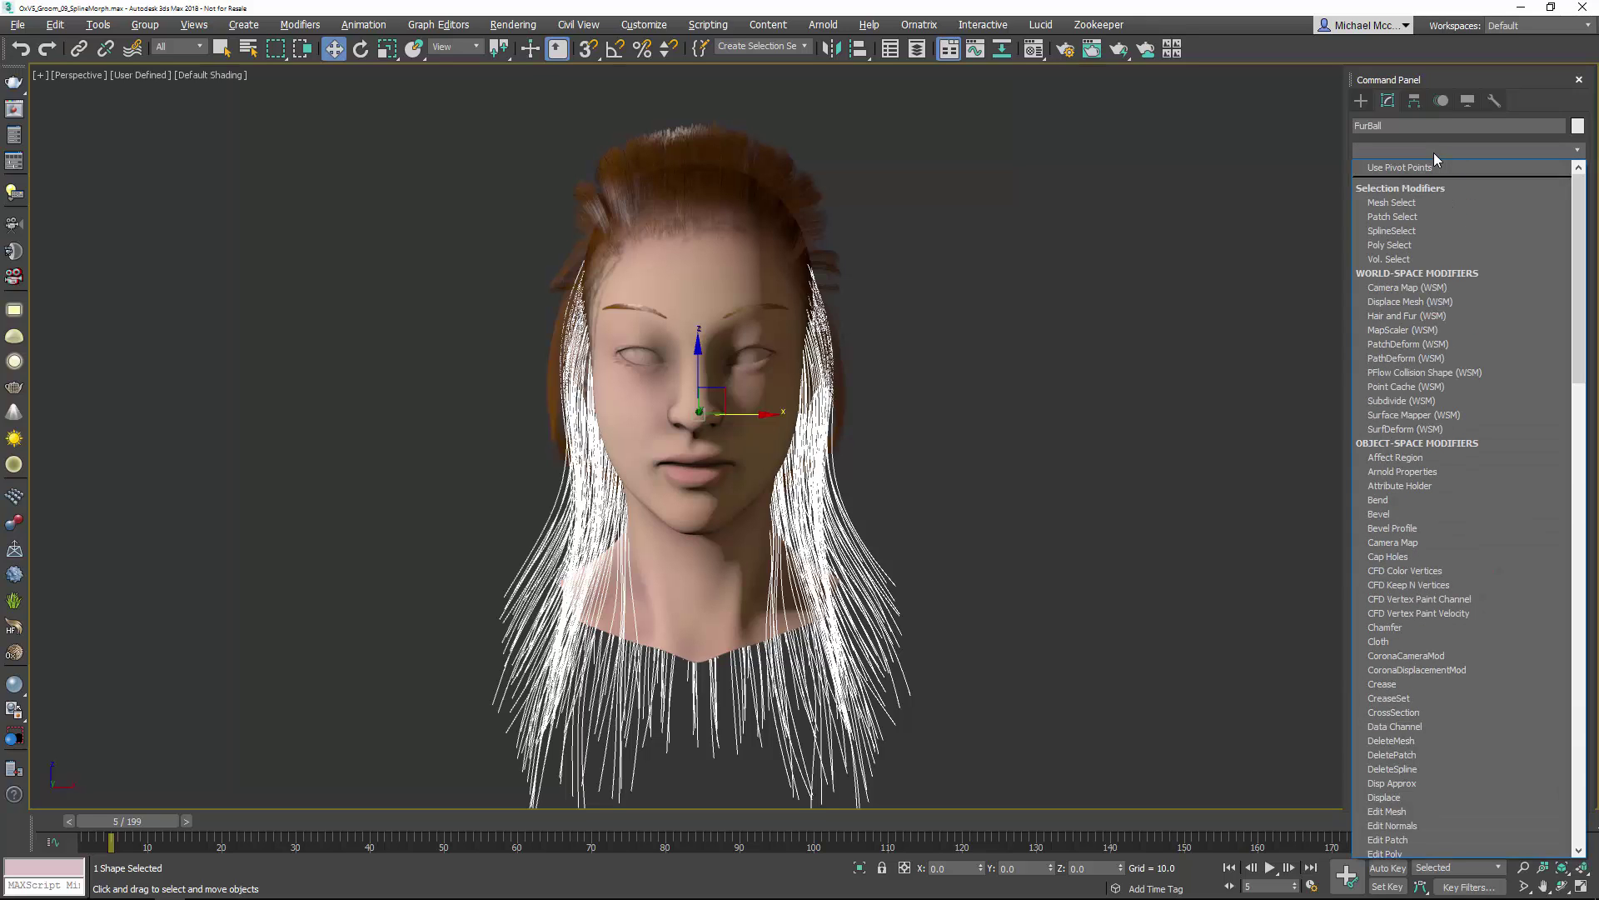
pyautogui.write('esh')
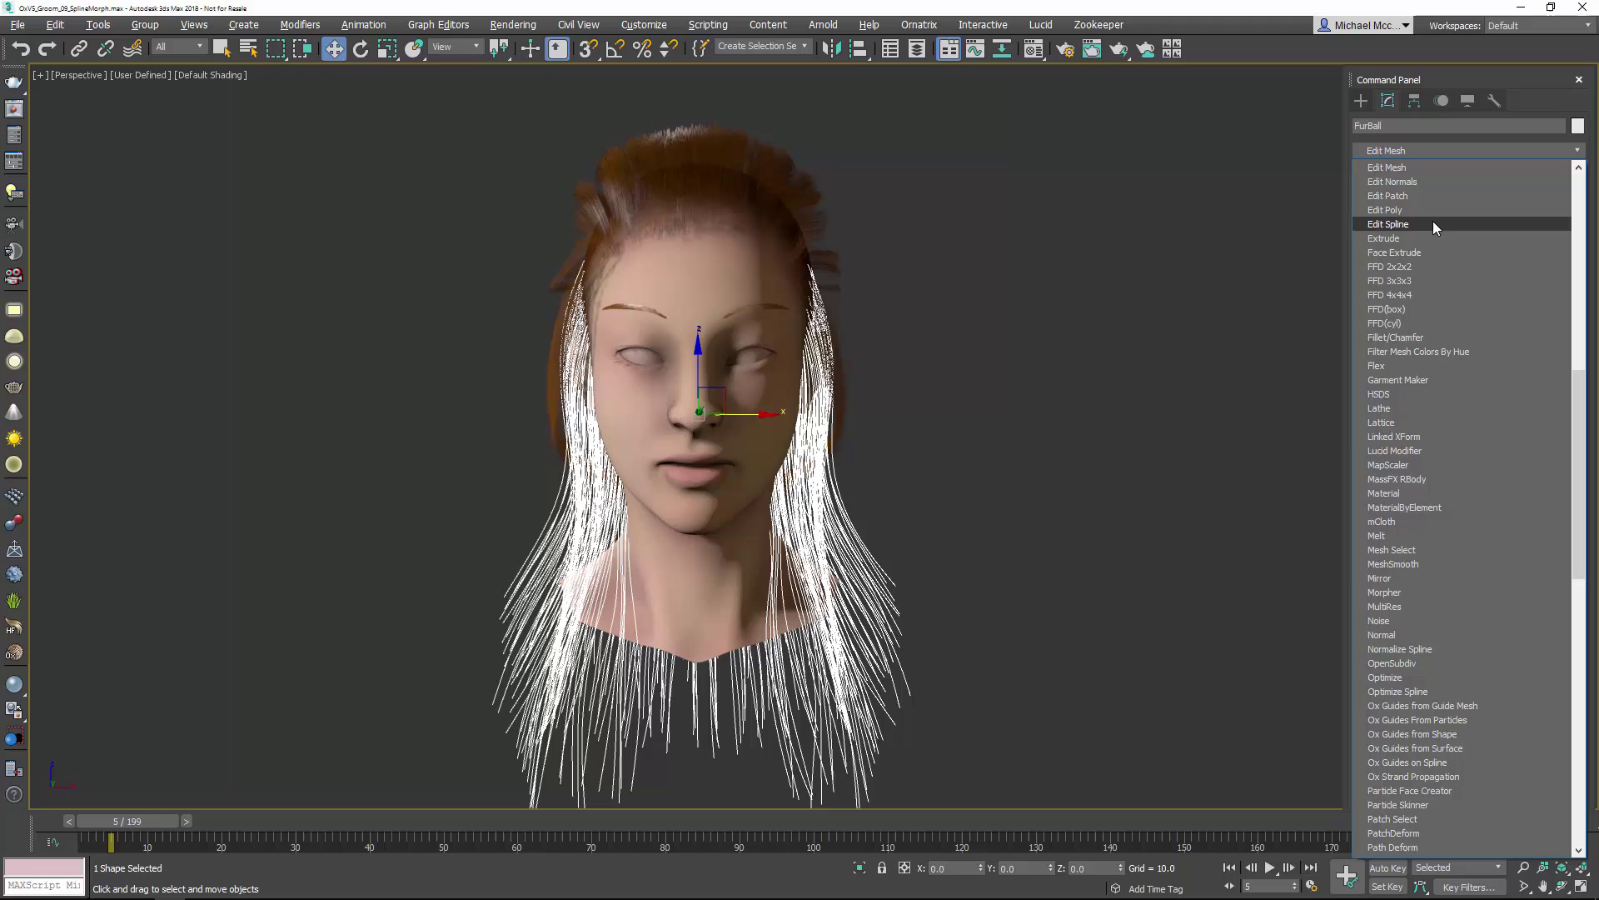
pyautogui.click(1432, 223)
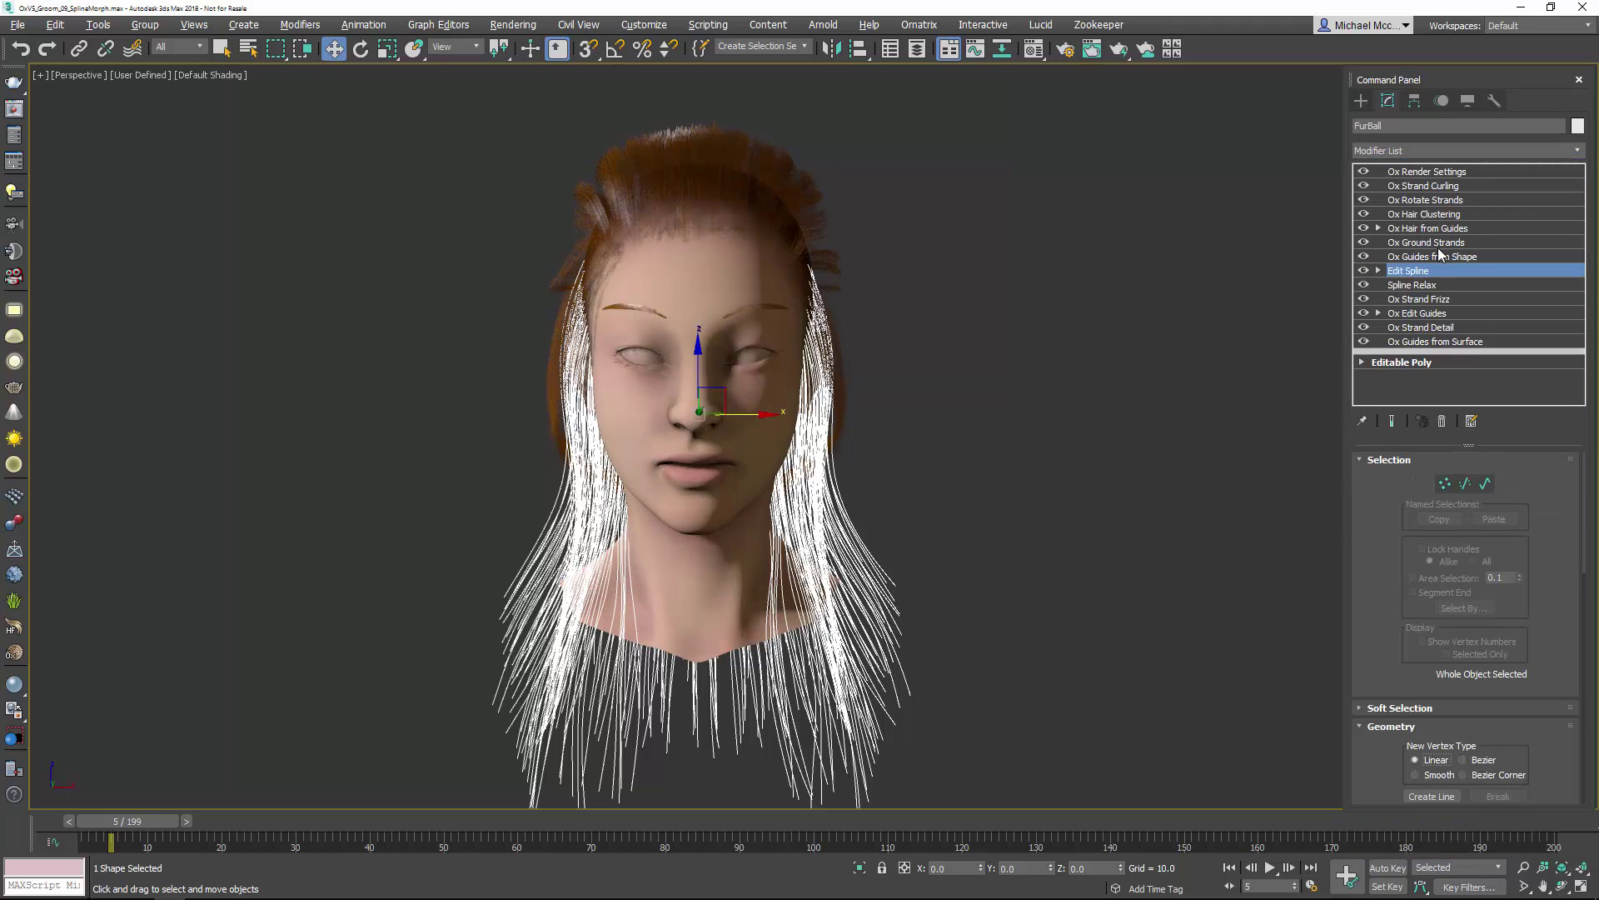
# Step: Enter the Edit Spline vertex level and select the tip vertex of an outer strand beside the neck
pyautogui.click(1440, 482)
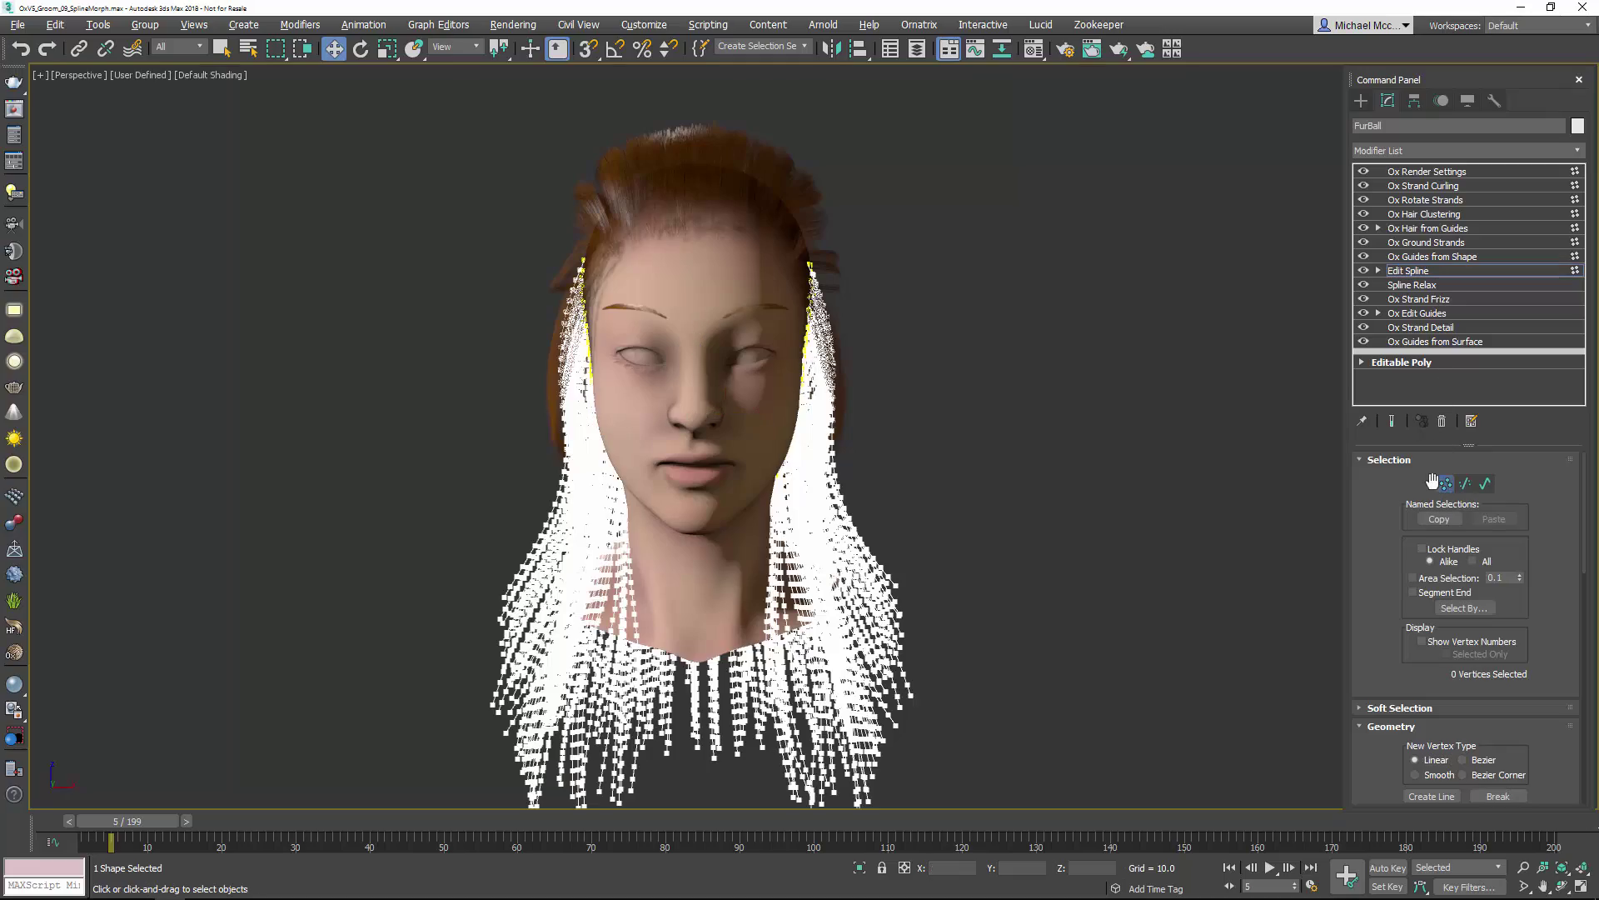
pyautogui.scroll(8, 907, 612)
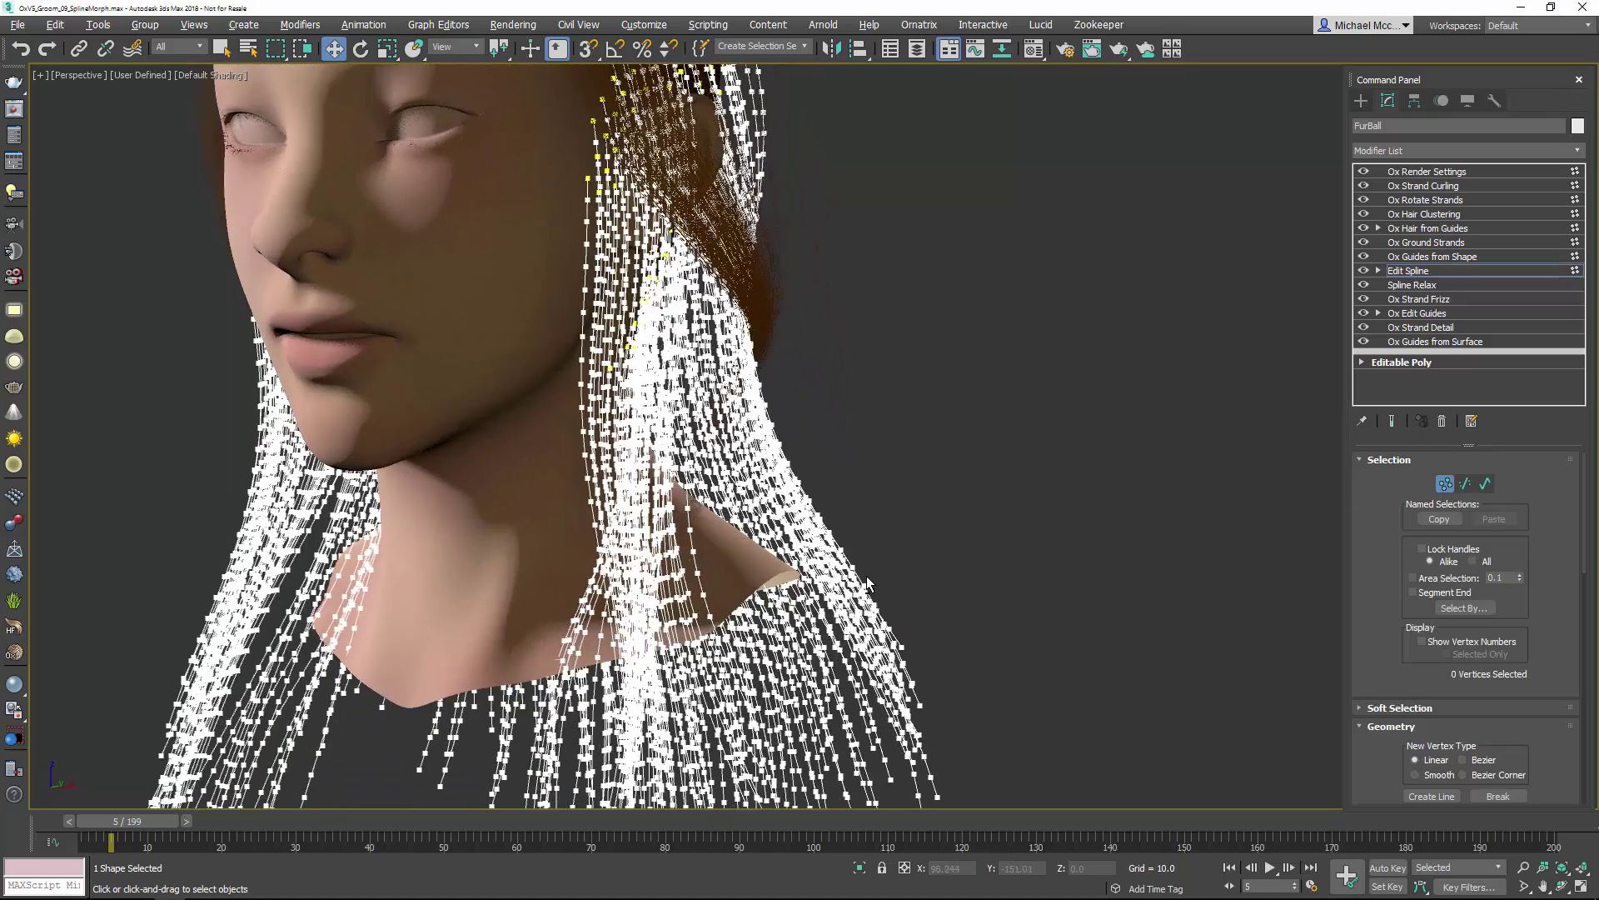
pyautogui.keyDown('alt'); pyautogui.moveTo(866, 583); pyautogui.dragTo(833, 575, button='middle'); pyautogui.keyUp('alt')
pyautogui.click(885, 564)
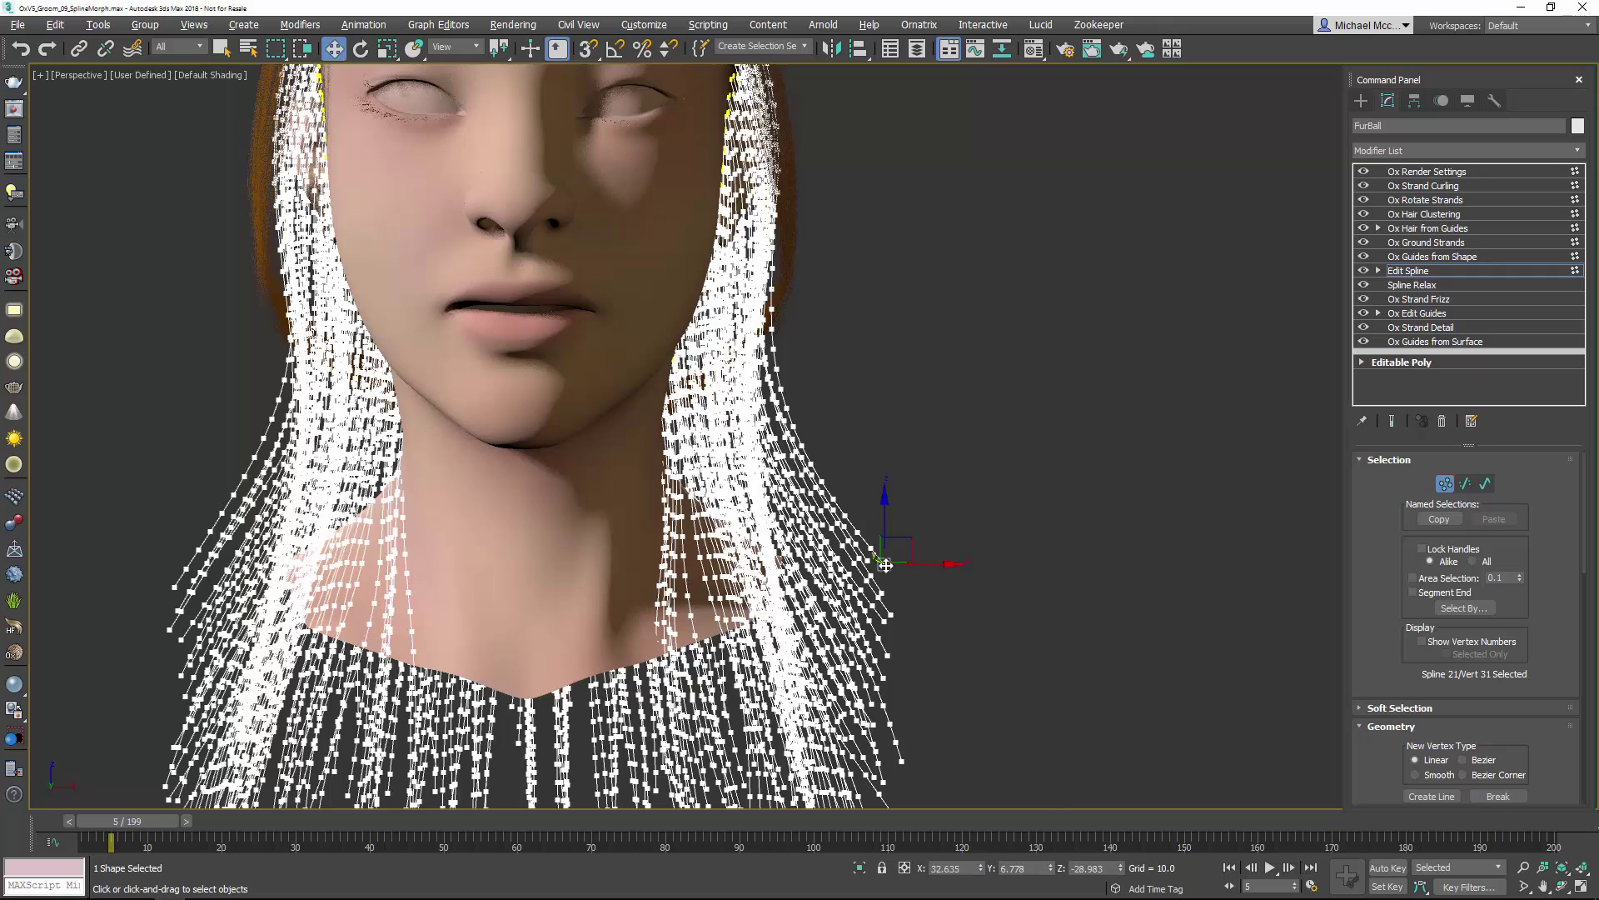
pyautogui.rightClick(885, 565)
pyautogui.click(907, 577)
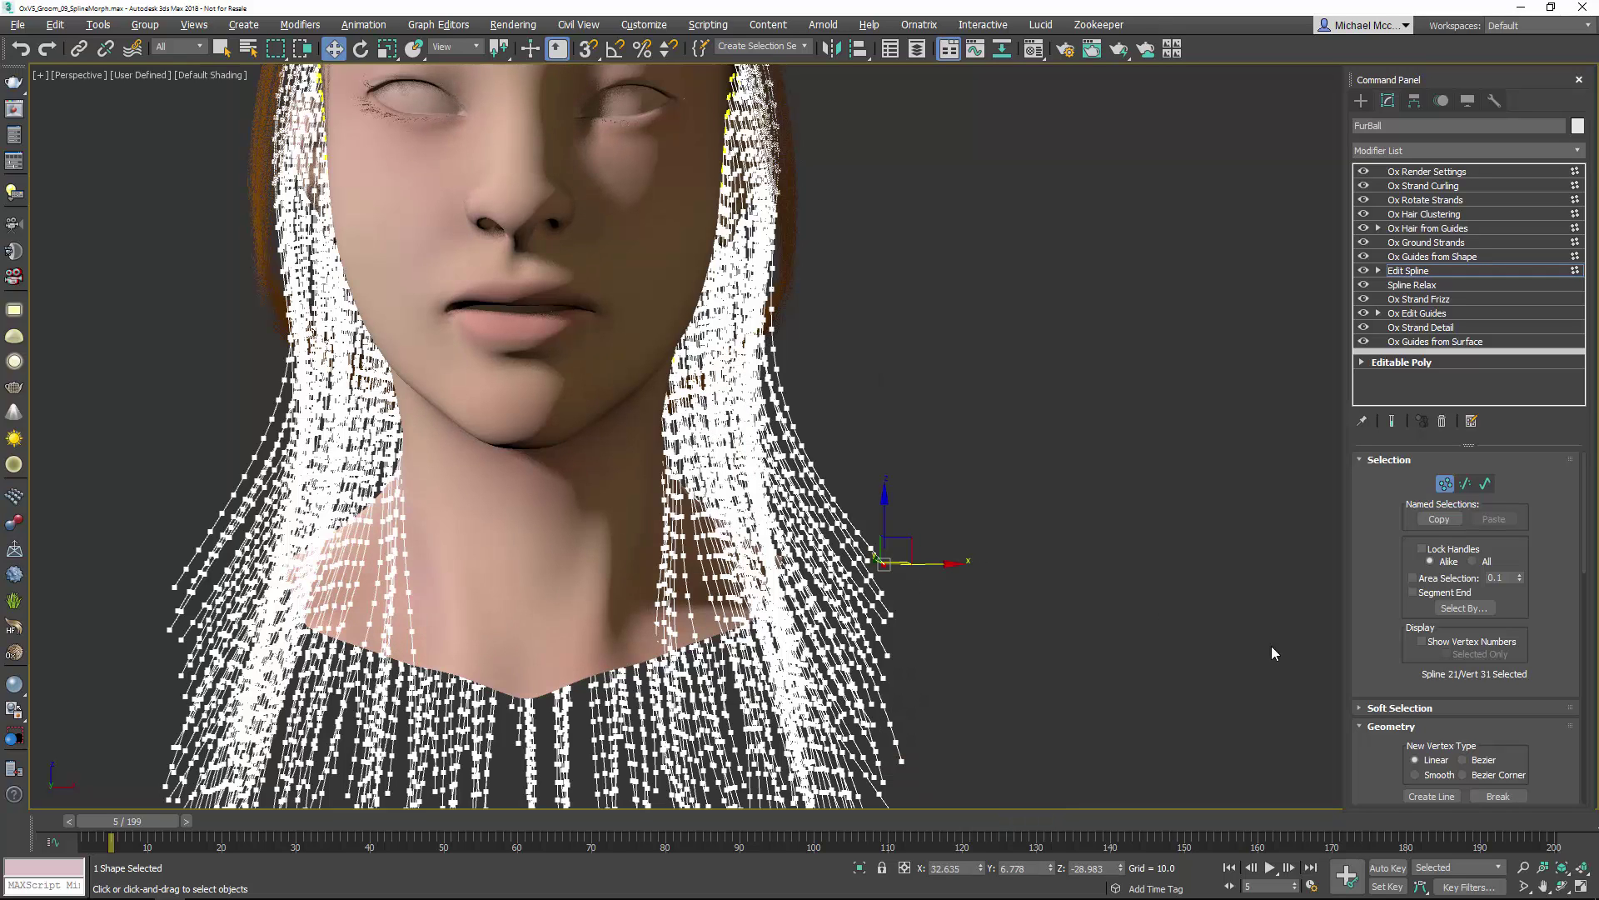
# Step: Turn on soft selection with an edge distance of 82 and try pulling the selected strand's tip up and outward
pyautogui.click(1382, 707)
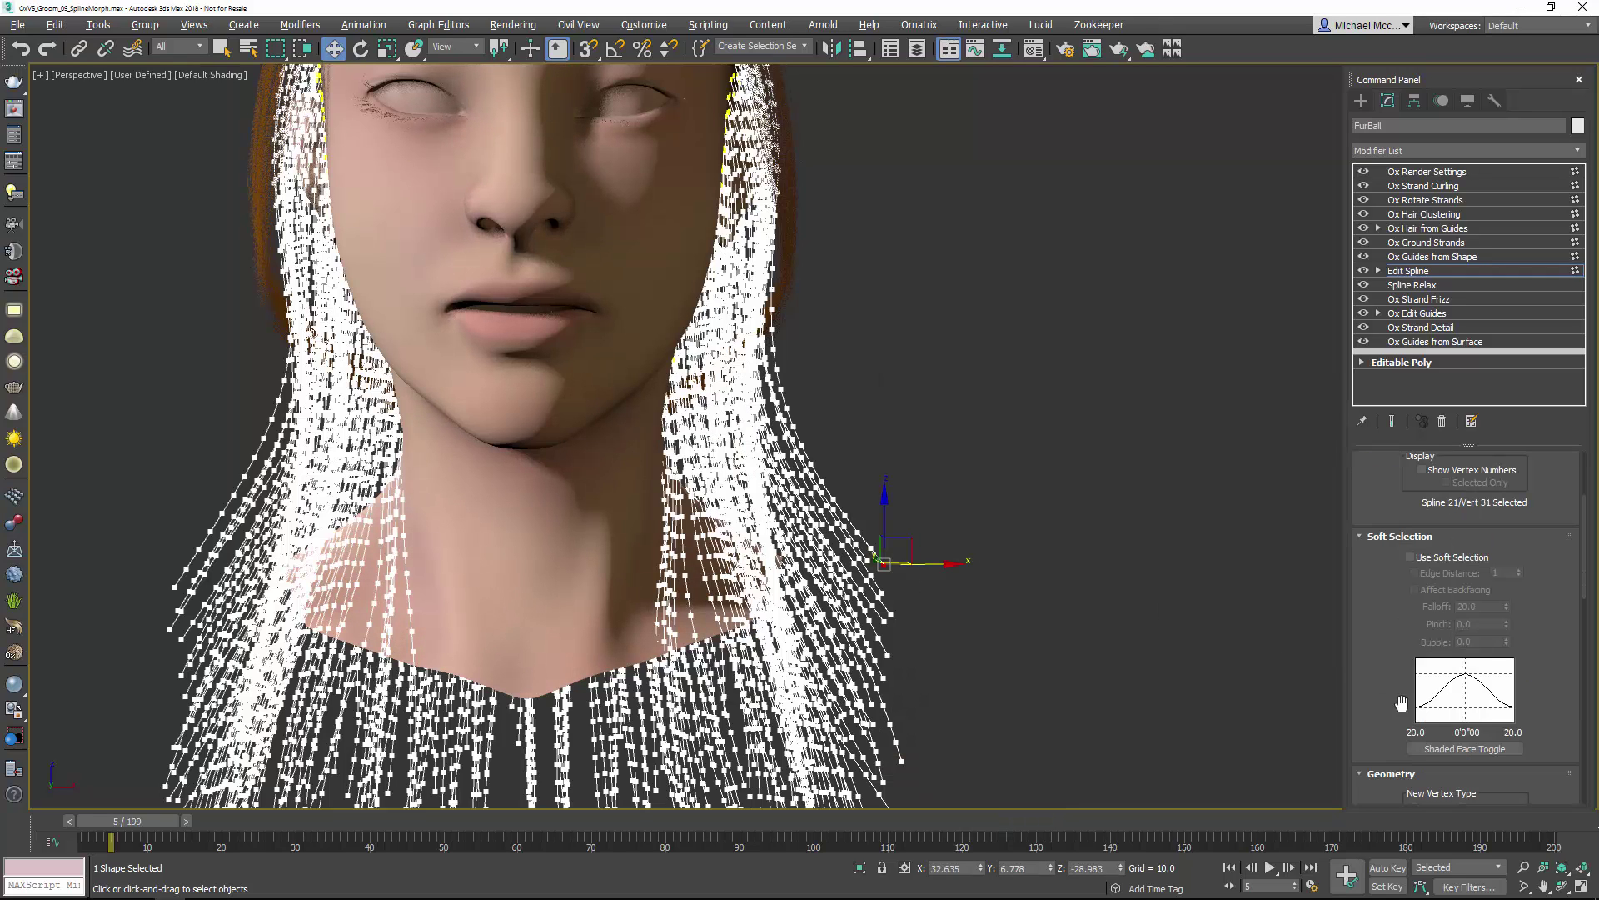
pyautogui.click(1451, 556)
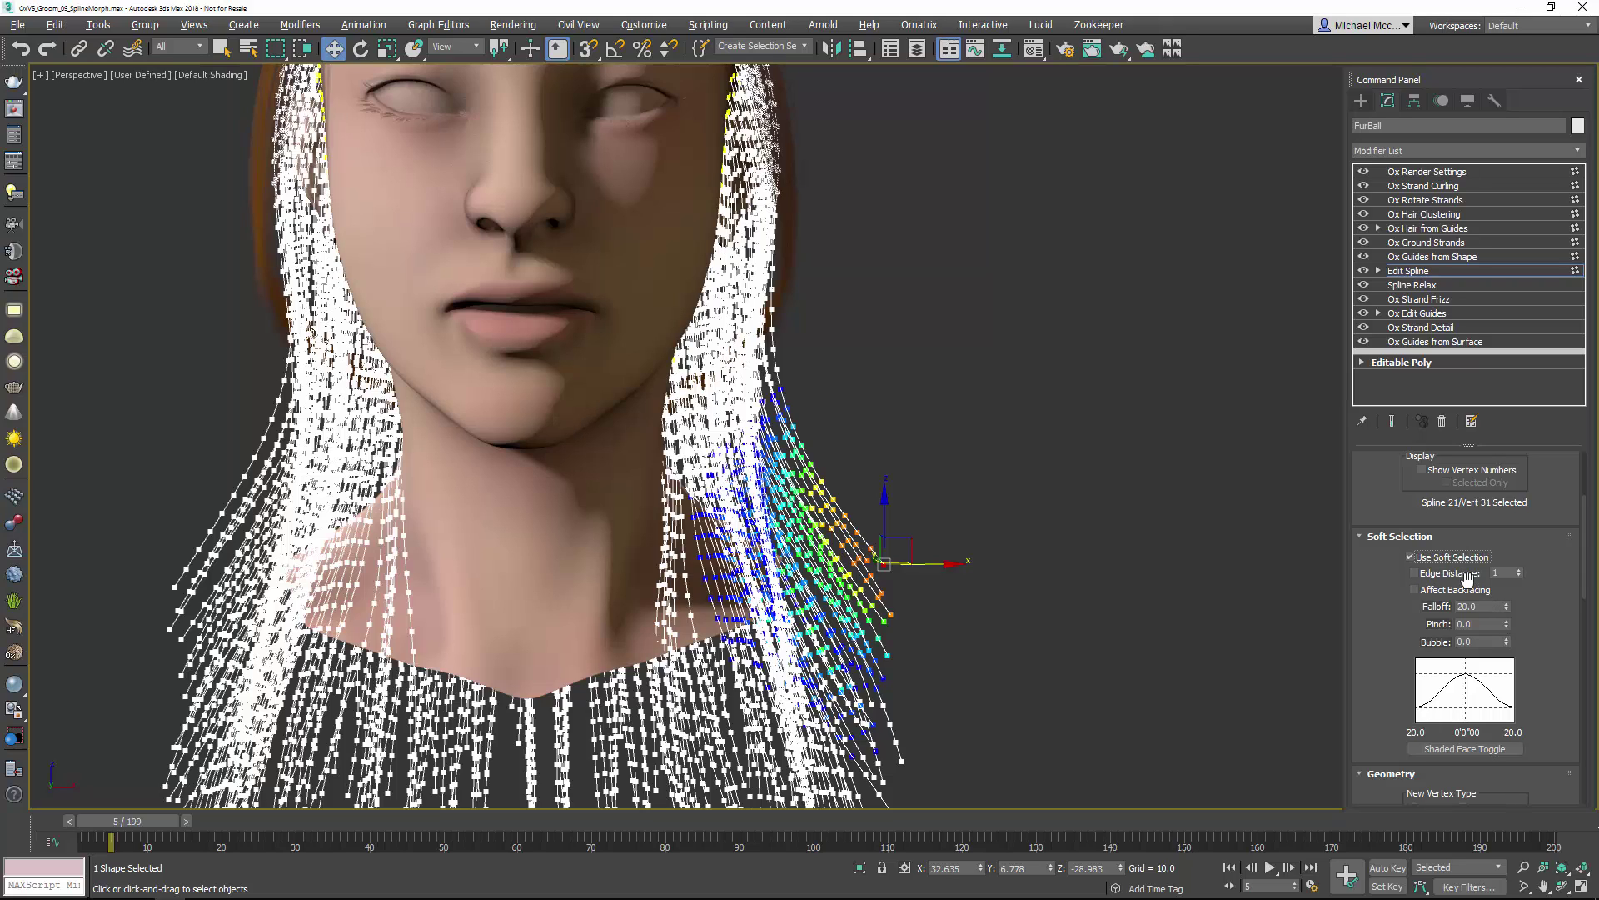
pyautogui.click(1464, 574)
pyautogui.moveTo(1519, 573); pyautogui.dragTo(1512, 511)
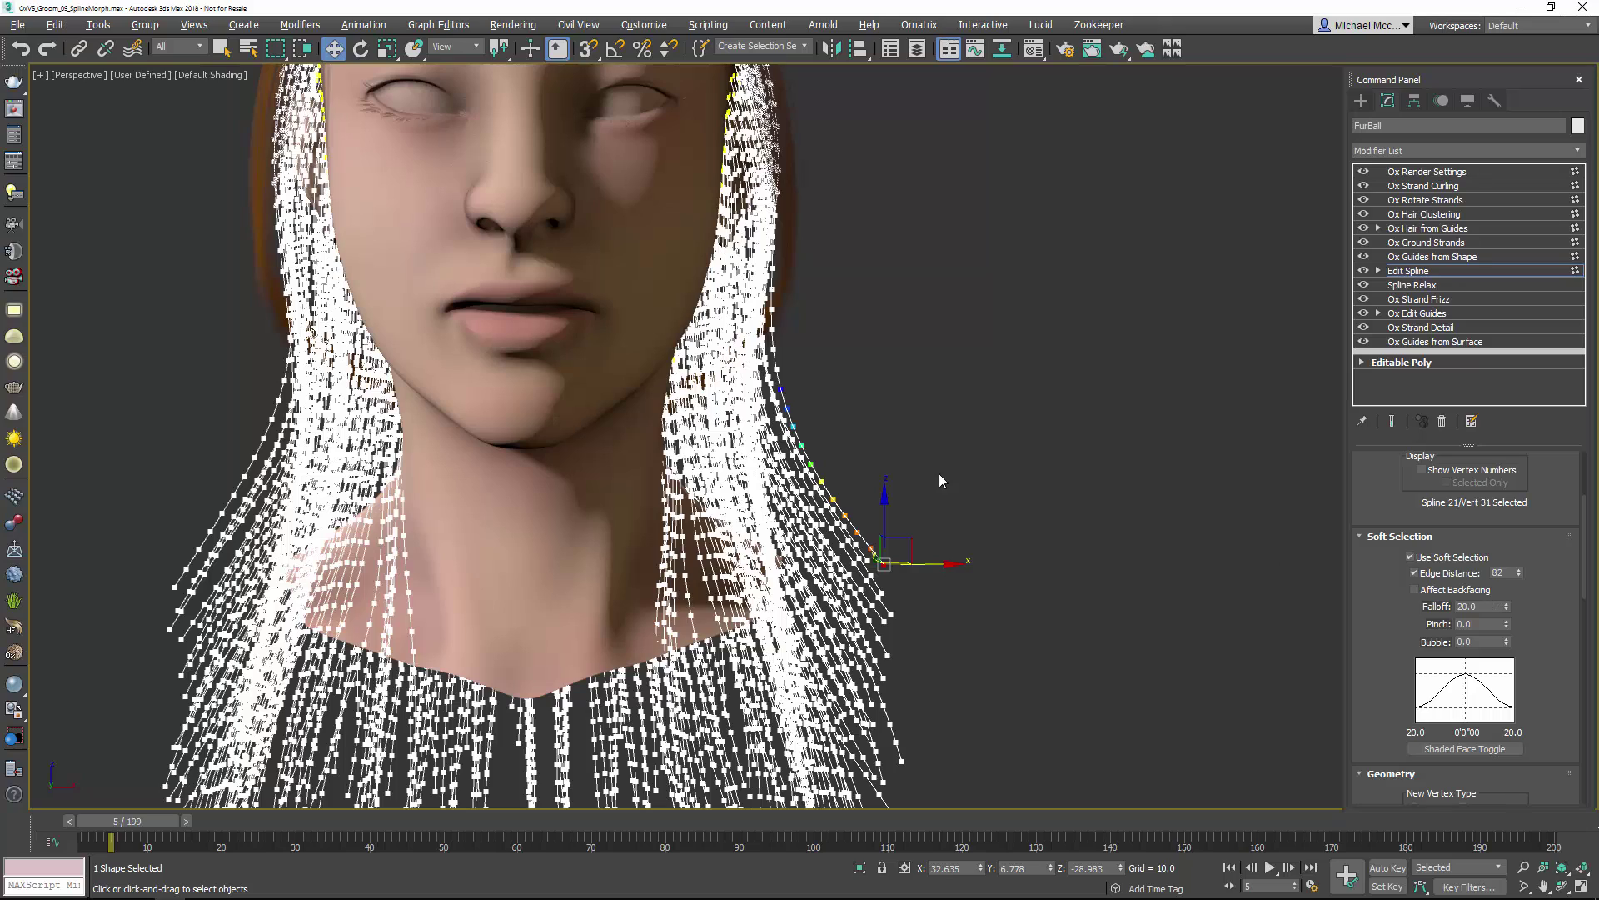
pyautogui.moveTo(915, 552); pyautogui.dragTo(958, 475)
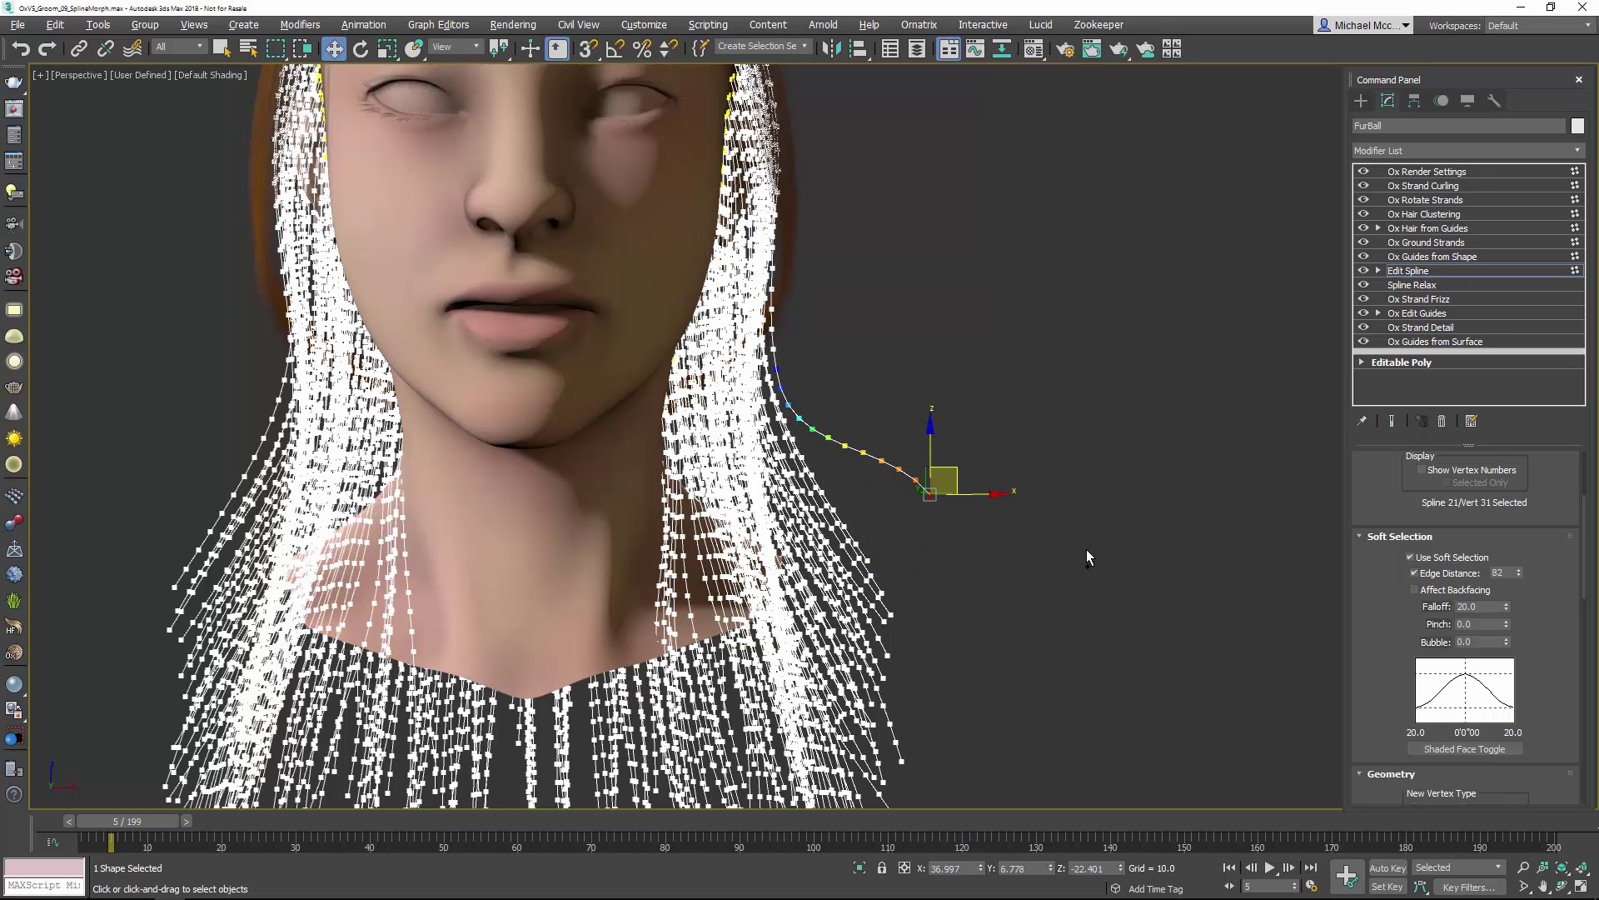
pyautogui.hotkey('ctrl', 'z')
# Step: Turn off the edge distance limit and pull the soft-selected group of strand tips up and outward
pyautogui.click(1448, 577)
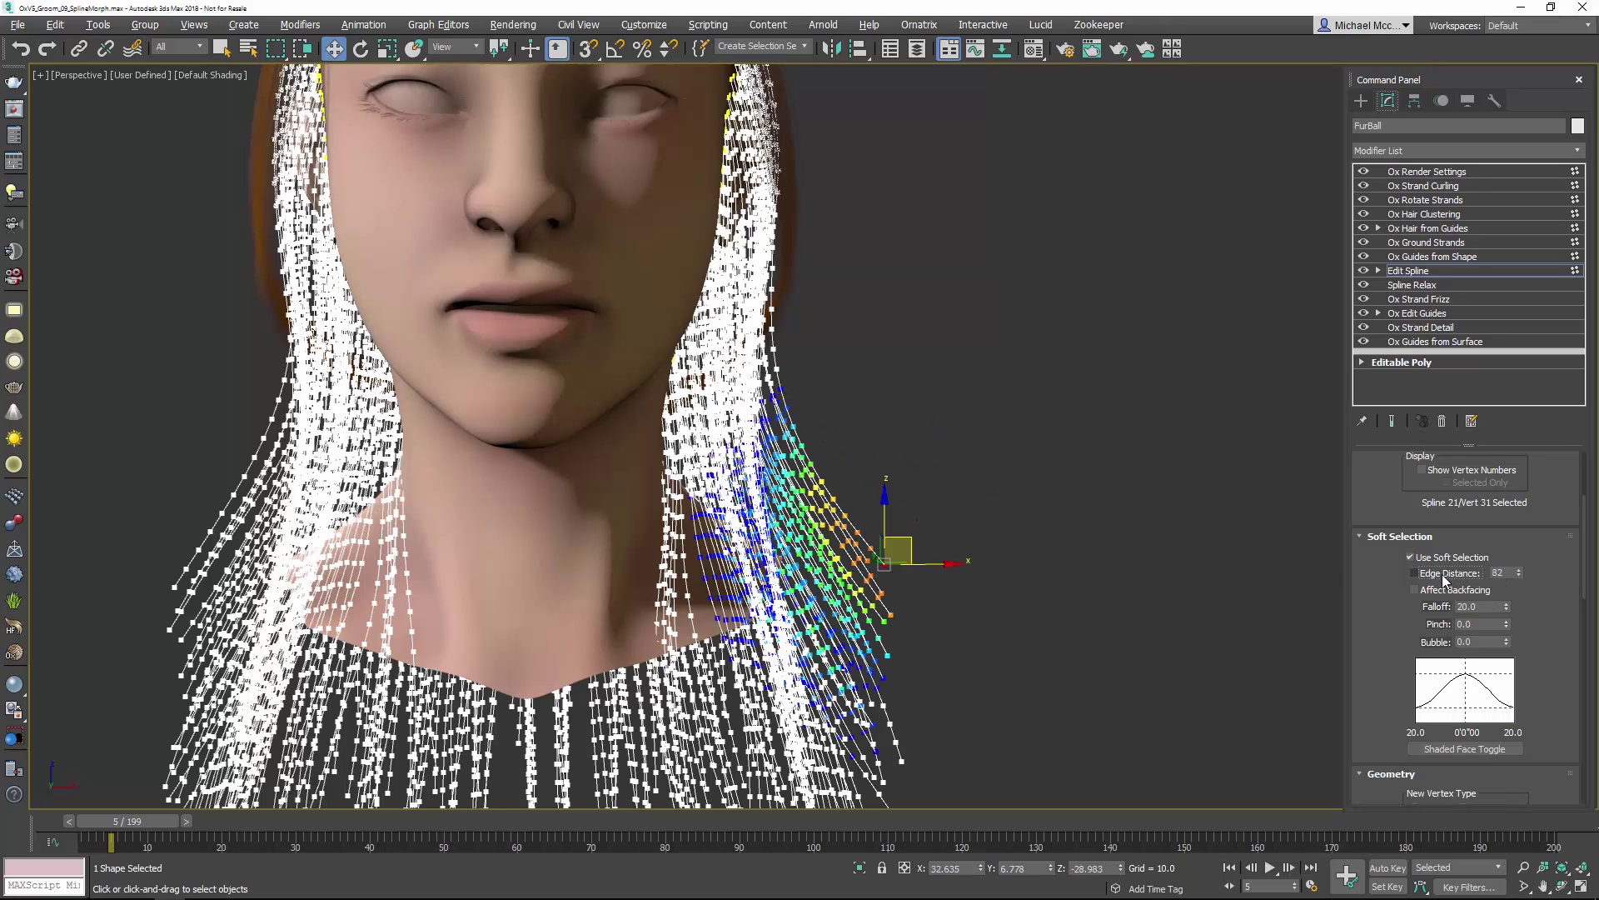
pyautogui.moveTo(913, 545); pyautogui.dragTo(958, 470)
pyautogui.keyDown('alt'); pyautogui.moveTo(958, 471); pyautogui.dragTo(1041, 568, button='middle'); pyautogui.keyUp('alt')
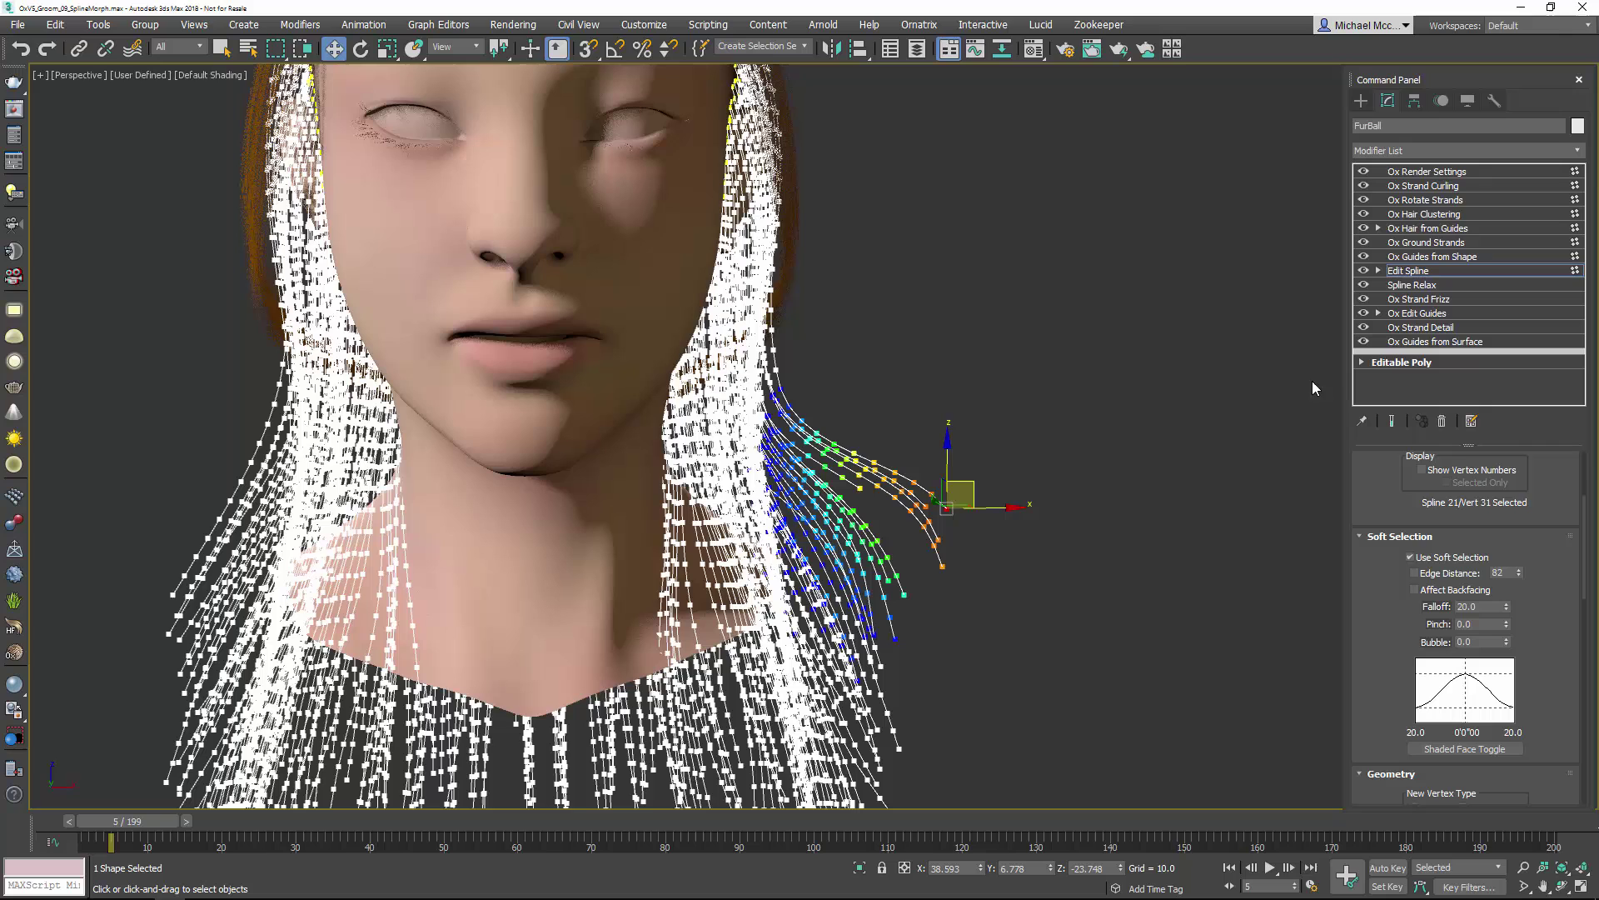
# Step: Review the edited strands at the Ox Guides from Shape and Ox Ground Strands levels with the end result displayed
pyautogui.click(1420, 271)
pyautogui.click(1433, 258)
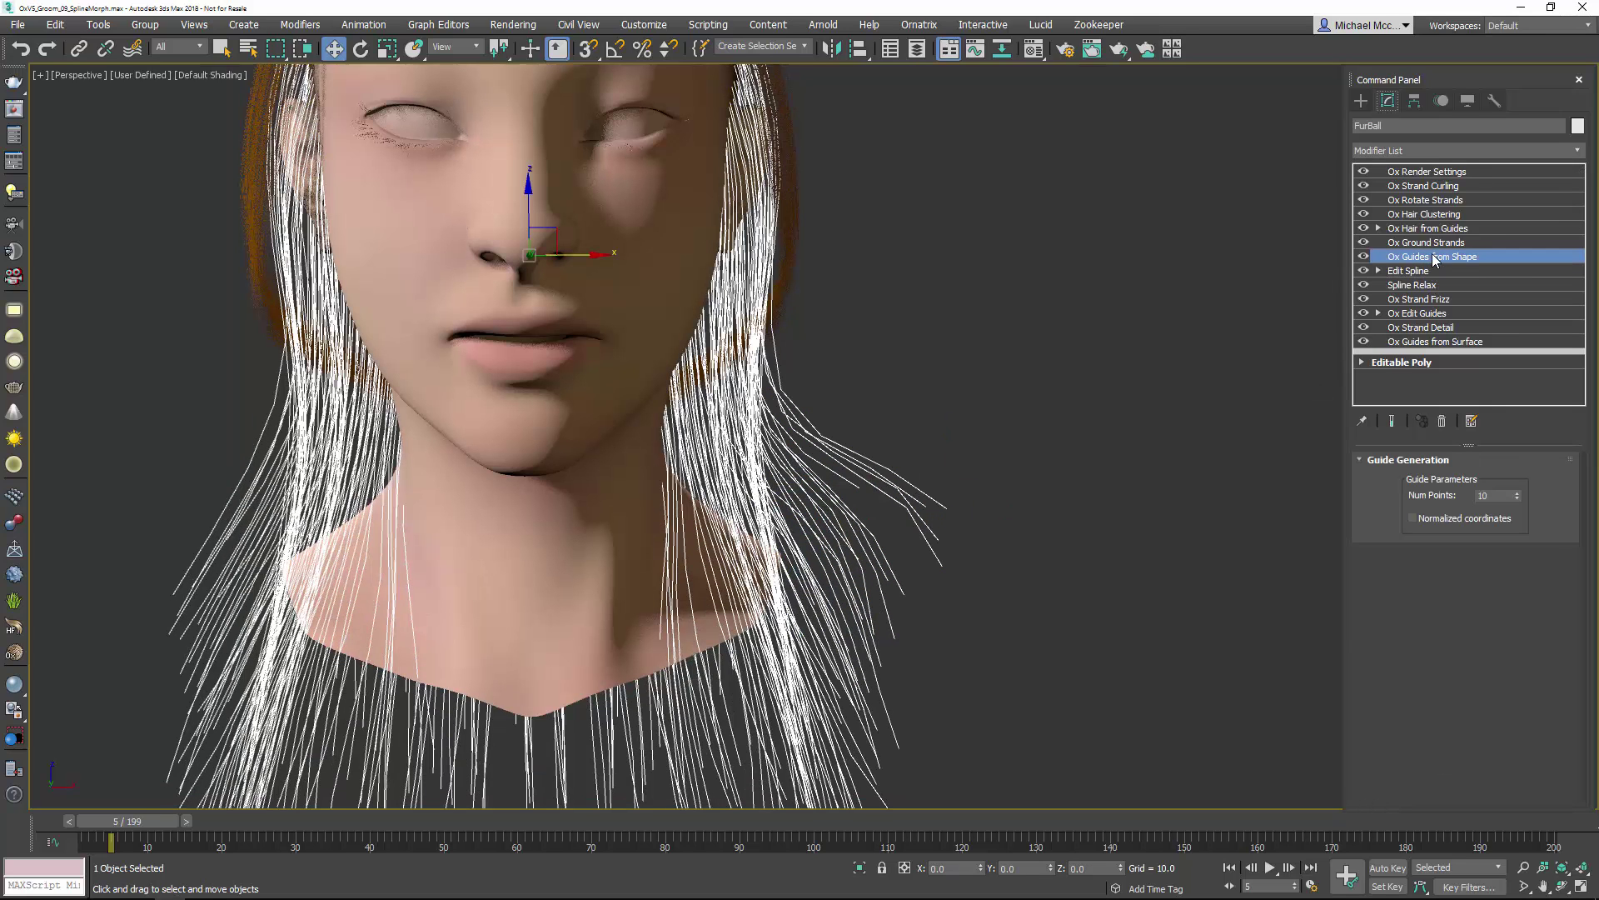
pyautogui.click(1433, 244)
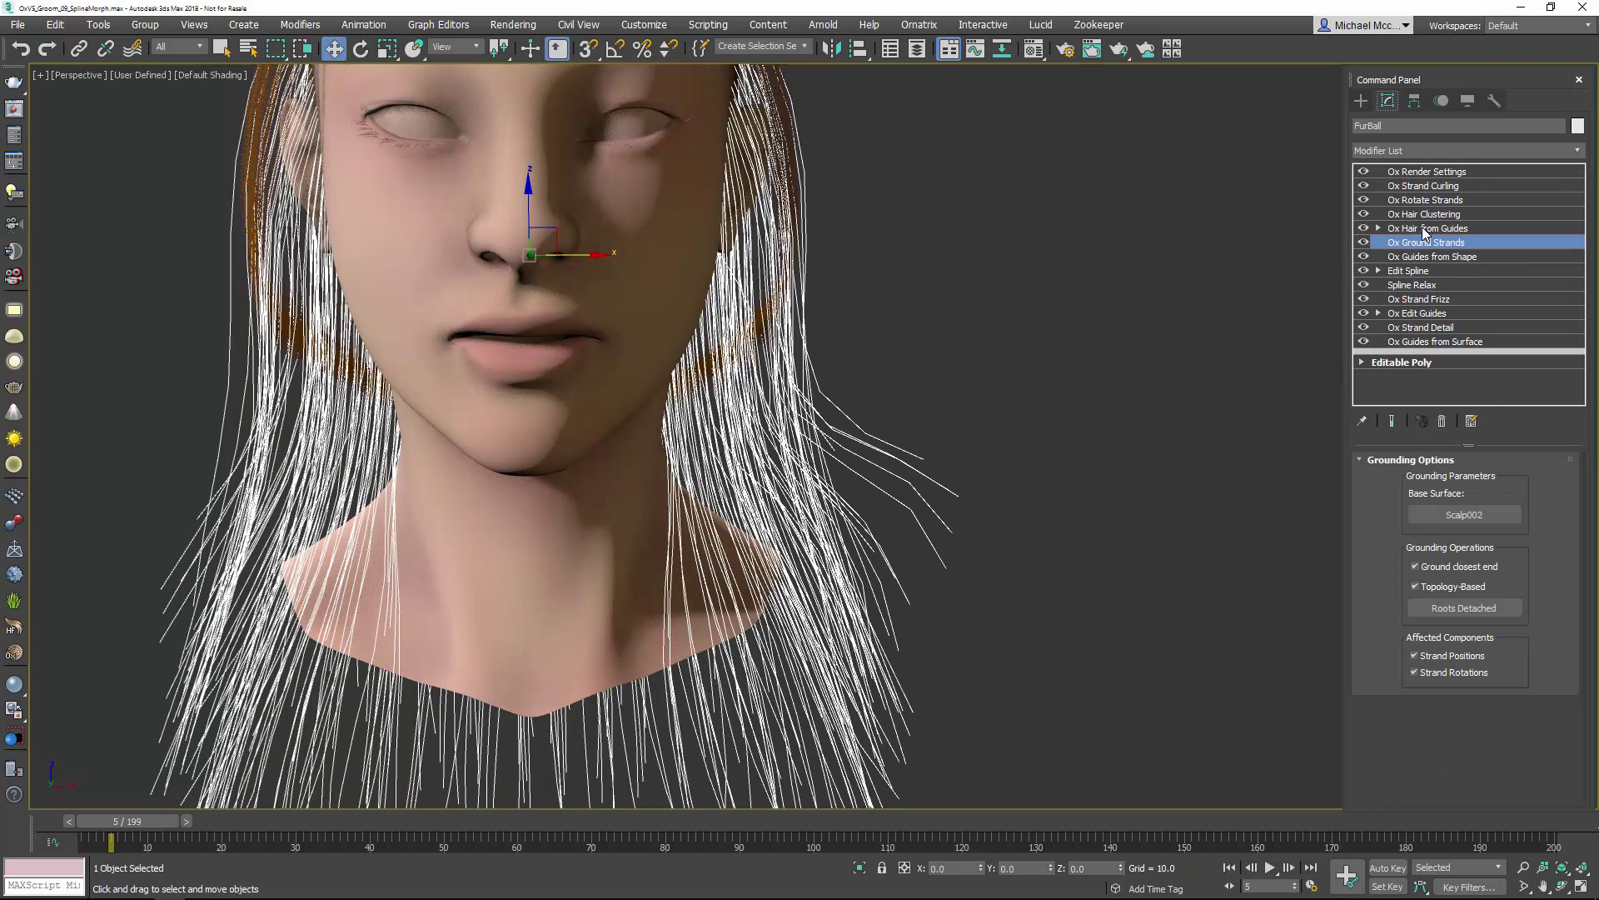
pyautogui.click(1391, 421)
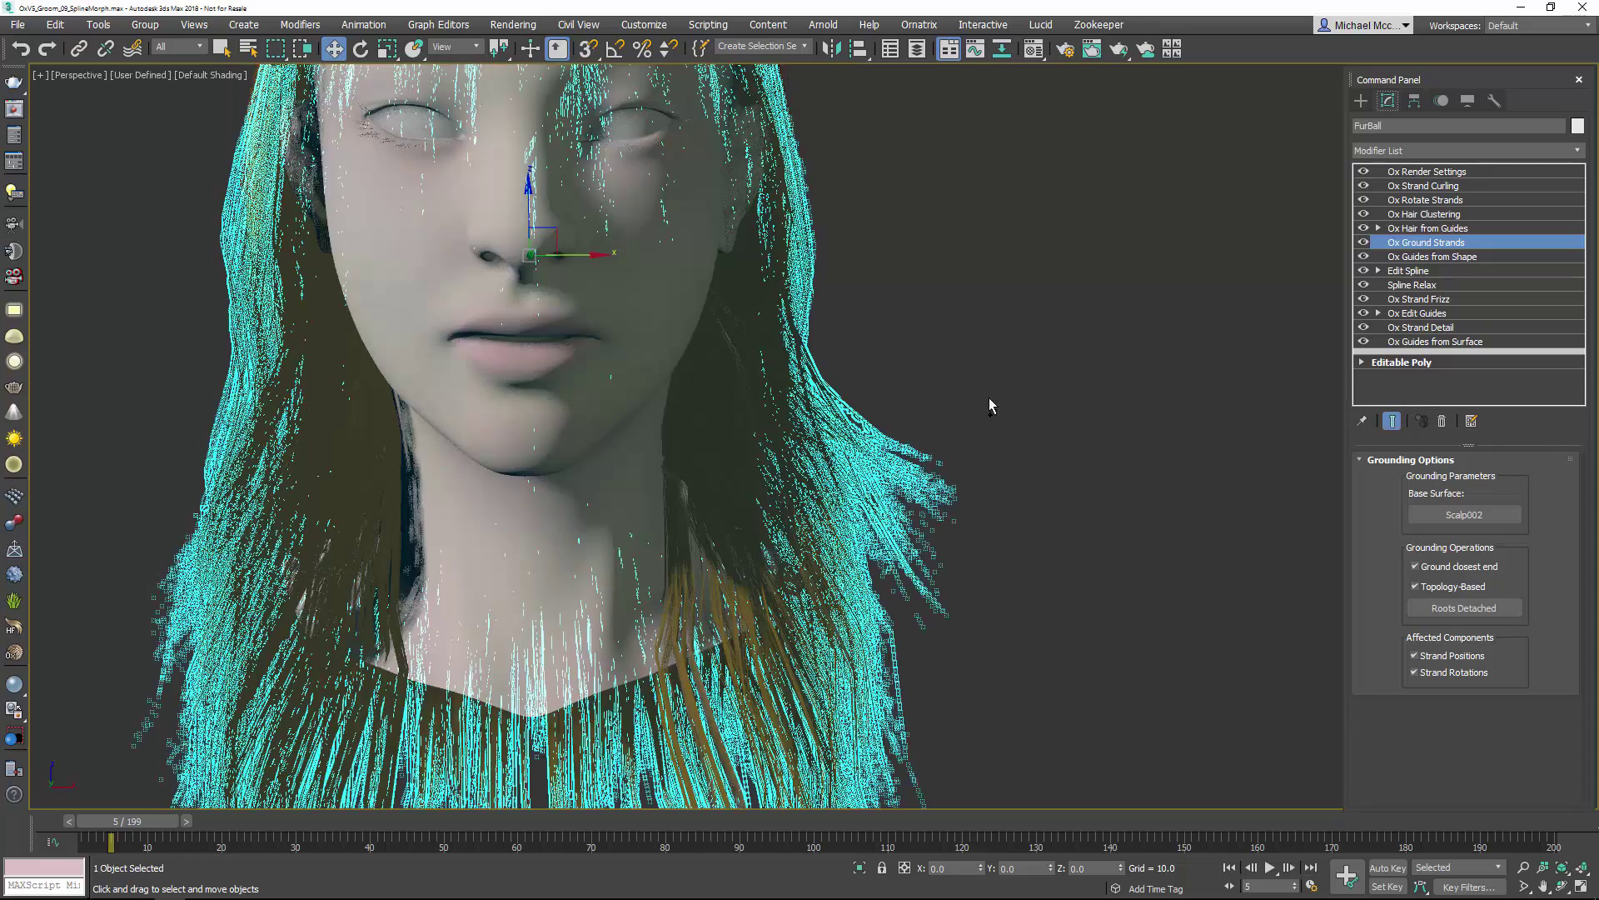
# Step: Deselect the hair, examine the reshaped lock from the side, and reselect FurBall
pyautogui.keyDown('alt'); pyautogui.moveTo(989, 406); pyautogui.dragTo(963, 442, button='middle'); pyautogui.keyUp('alt')
pyautogui.click(963, 442)
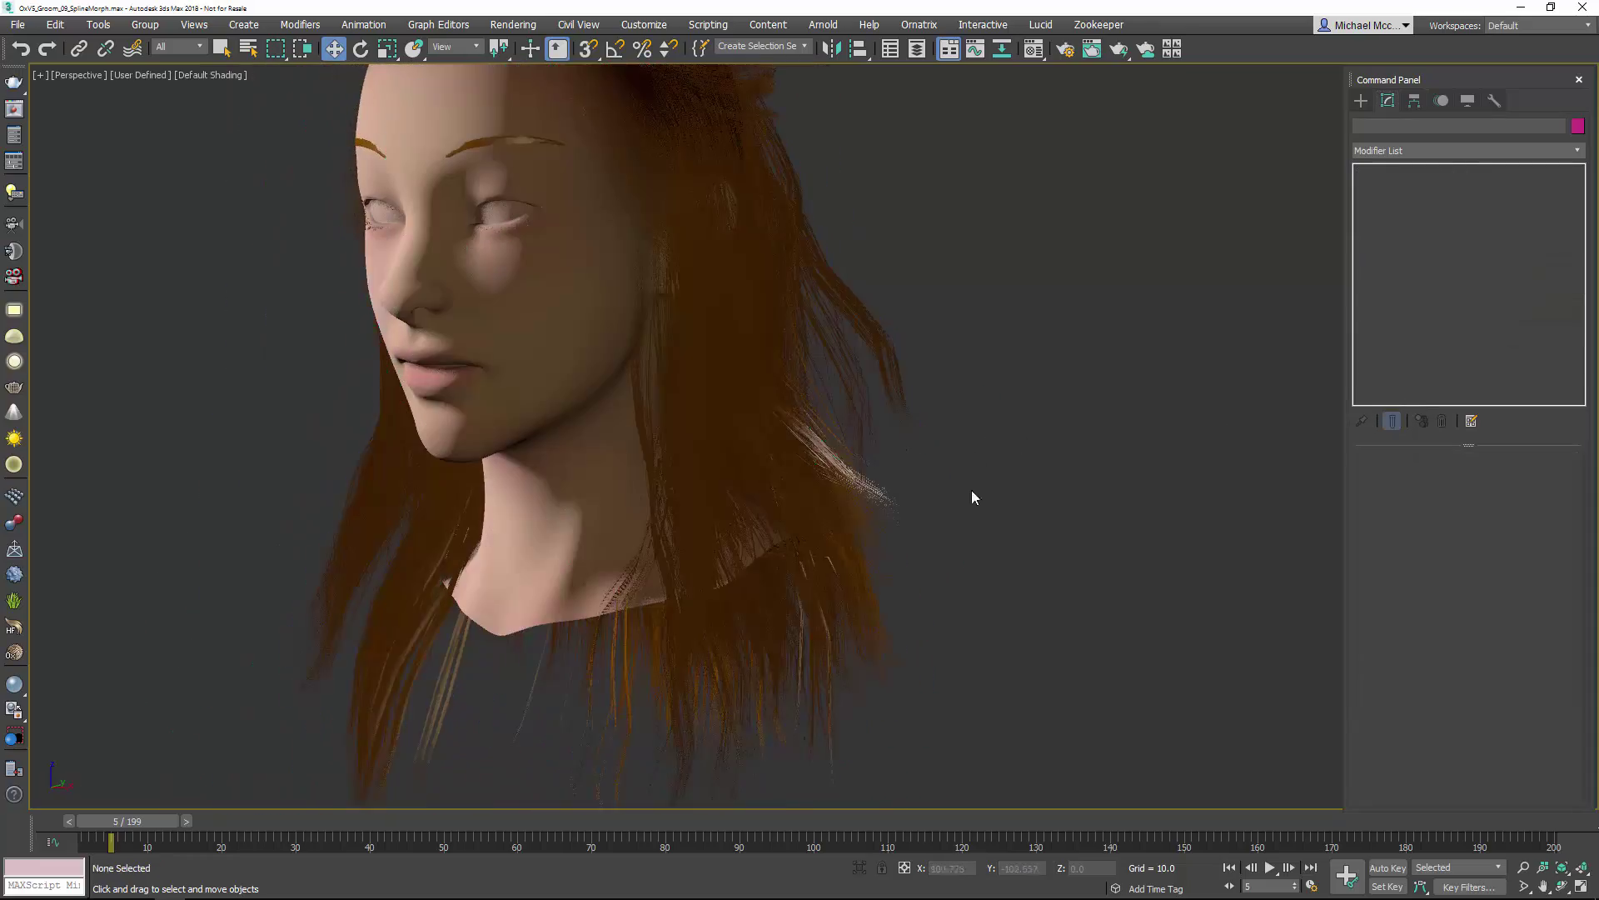
pyautogui.moveTo(972, 498)
pyautogui.keyDown('alt'); pyautogui.mouseDown(button='middle')
pyautogui.moveTo(1007, 517)
pyautogui.moveTo(993, 510)
pyautogui.mouseUp(button='middle'); pyautogui.keyUp('alt')
pyautogui.click(812, 471)
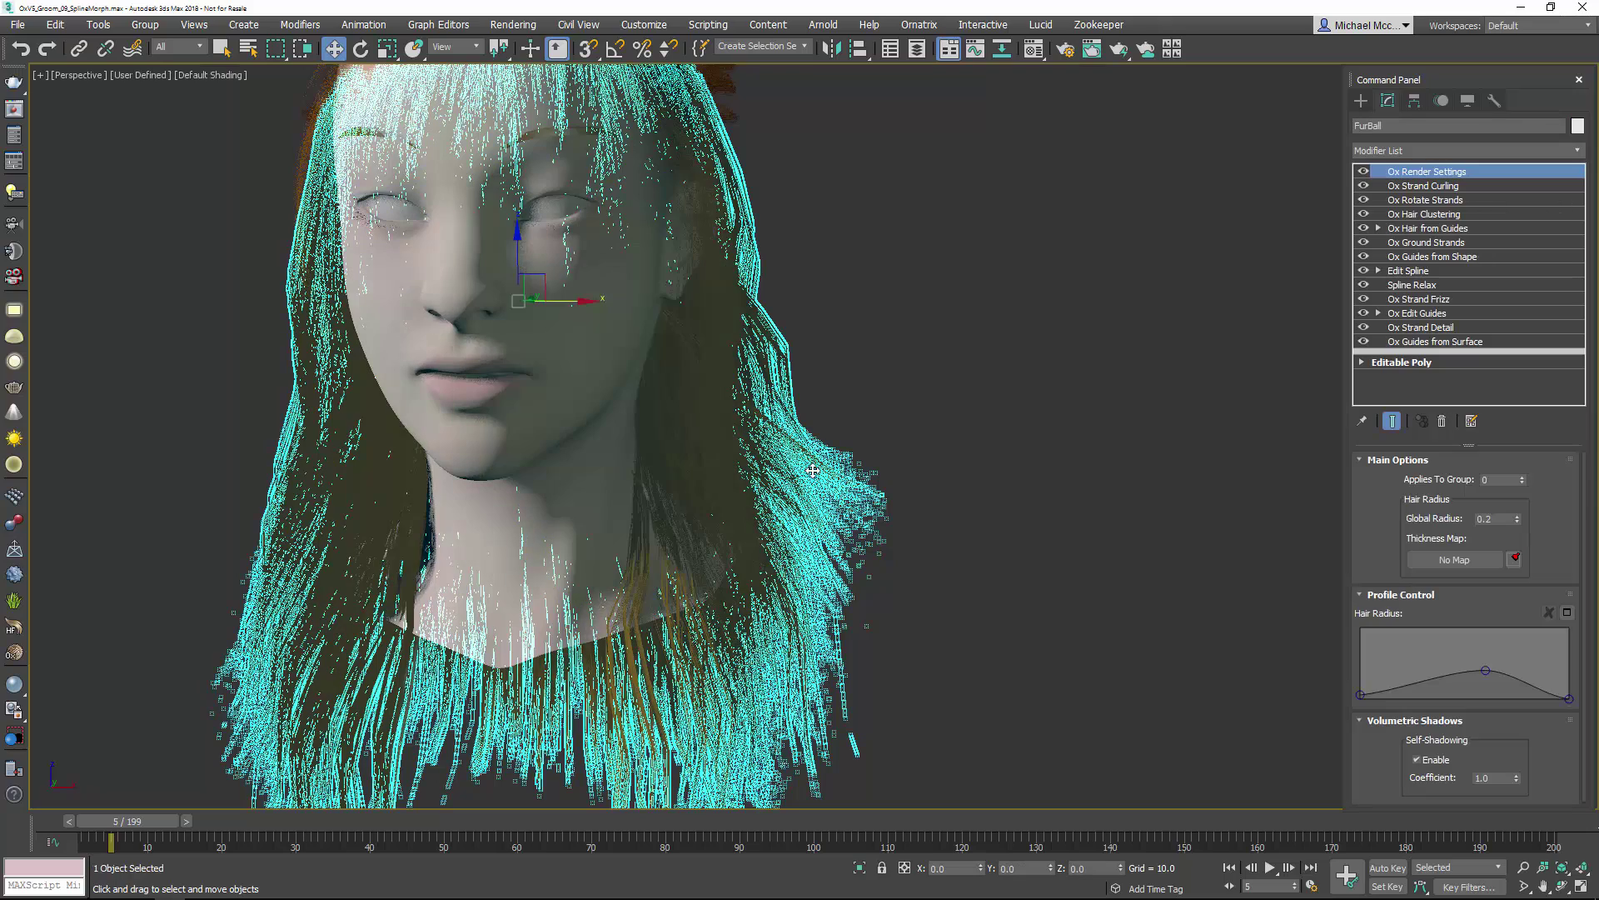
# Step: Delete the Edit Spline and Spline Relax modifiers from the FurBall hair
pyautogui.click(1436, 272)
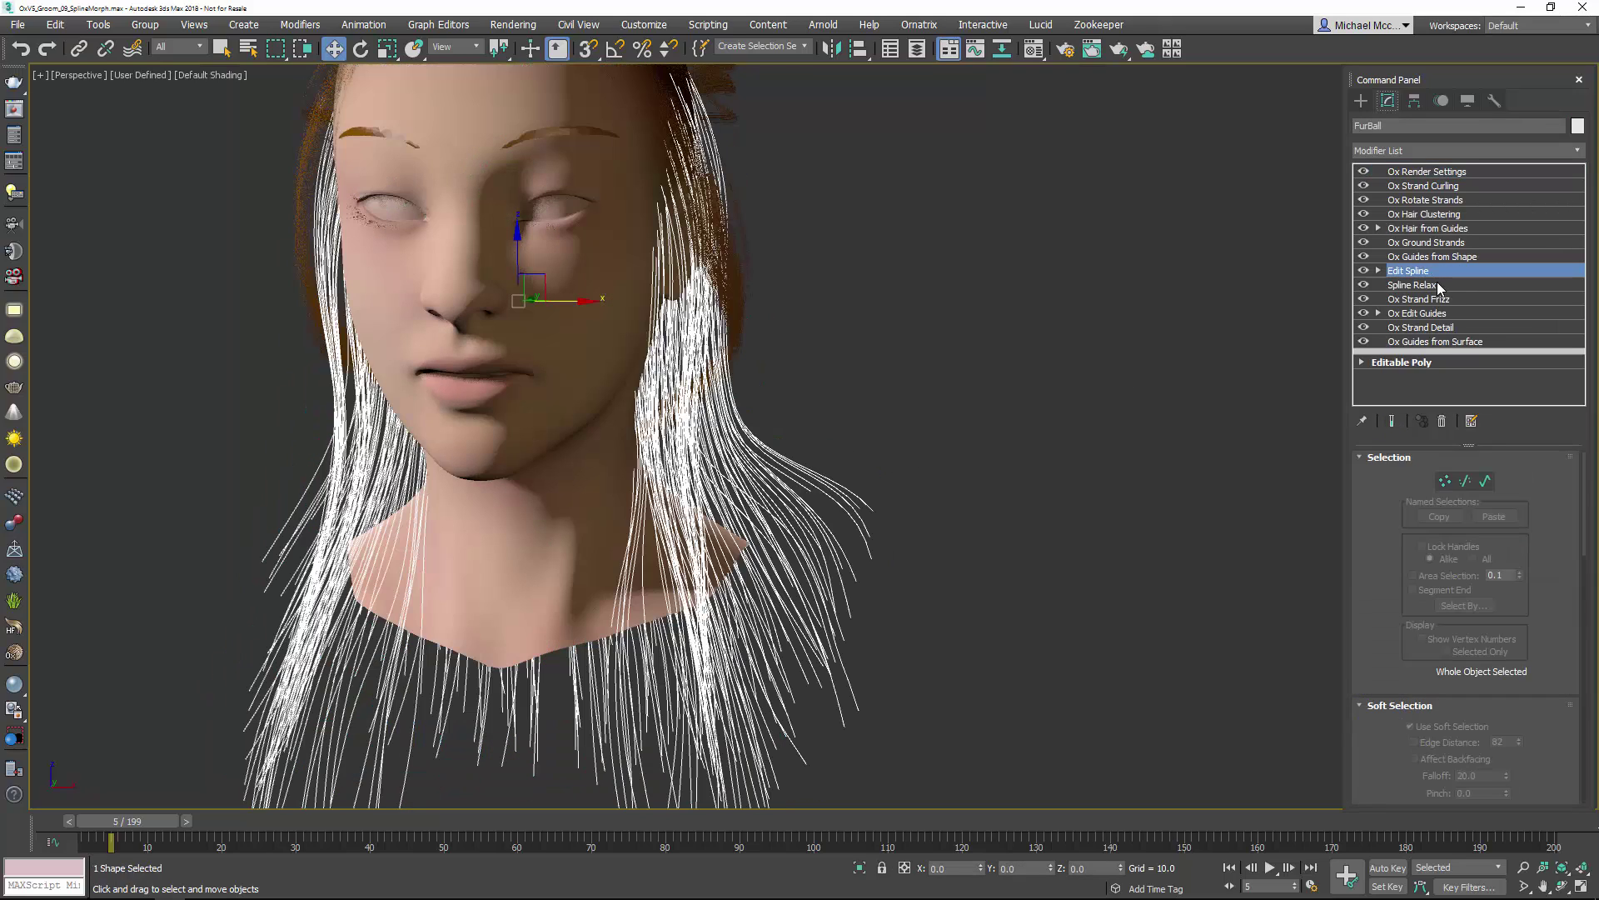
pyautogui.click(1437, 284)
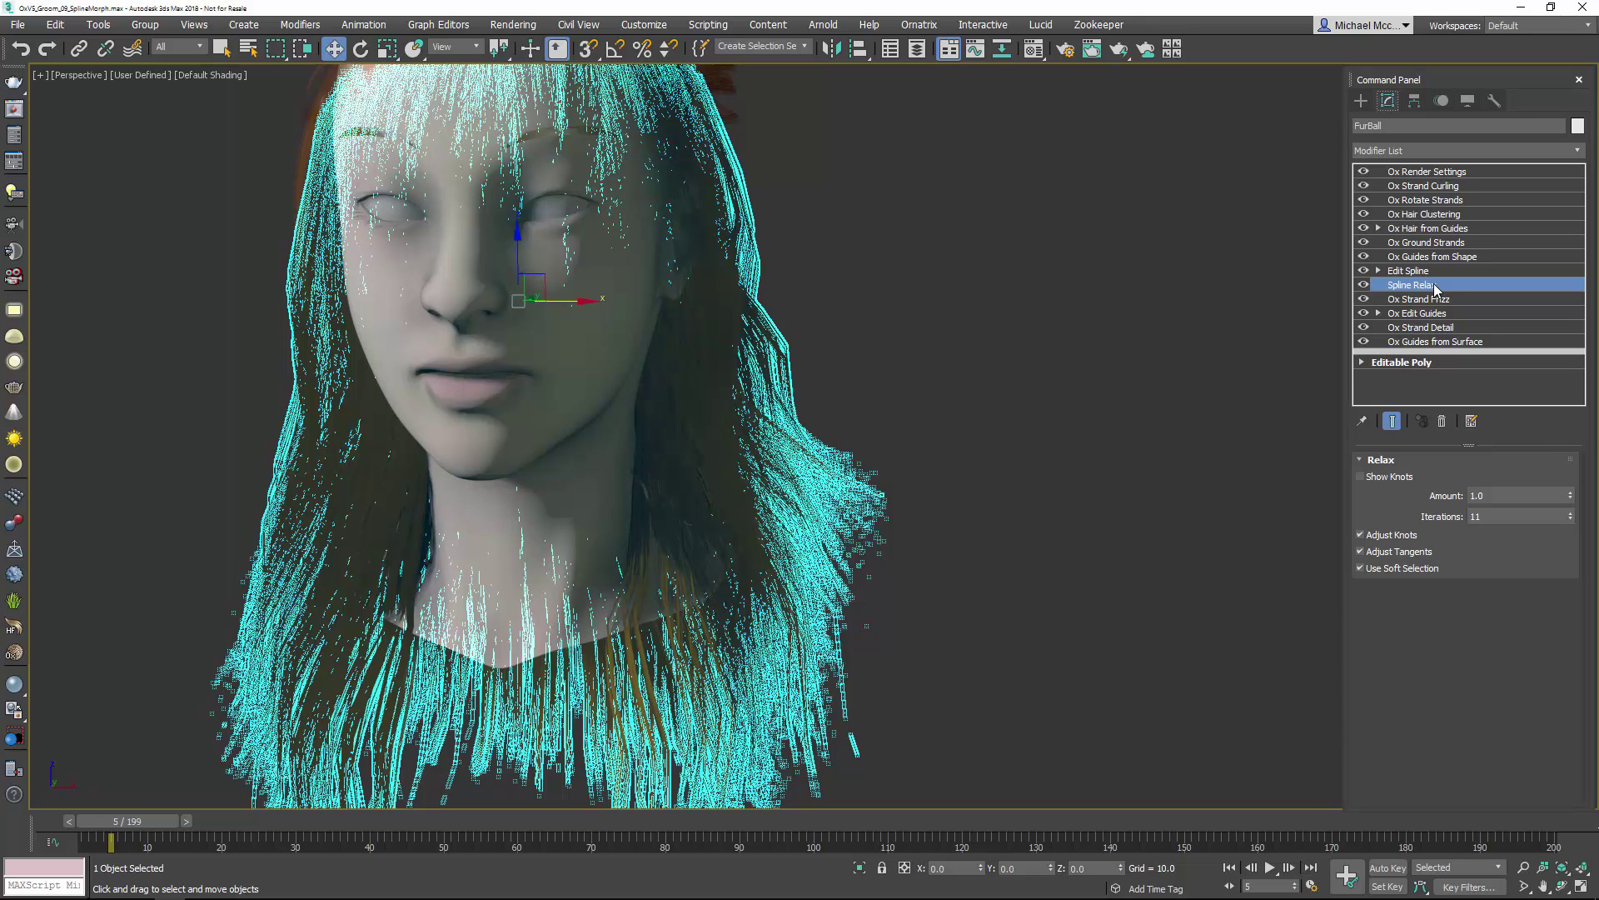
pyautogui.click(1429, 272)
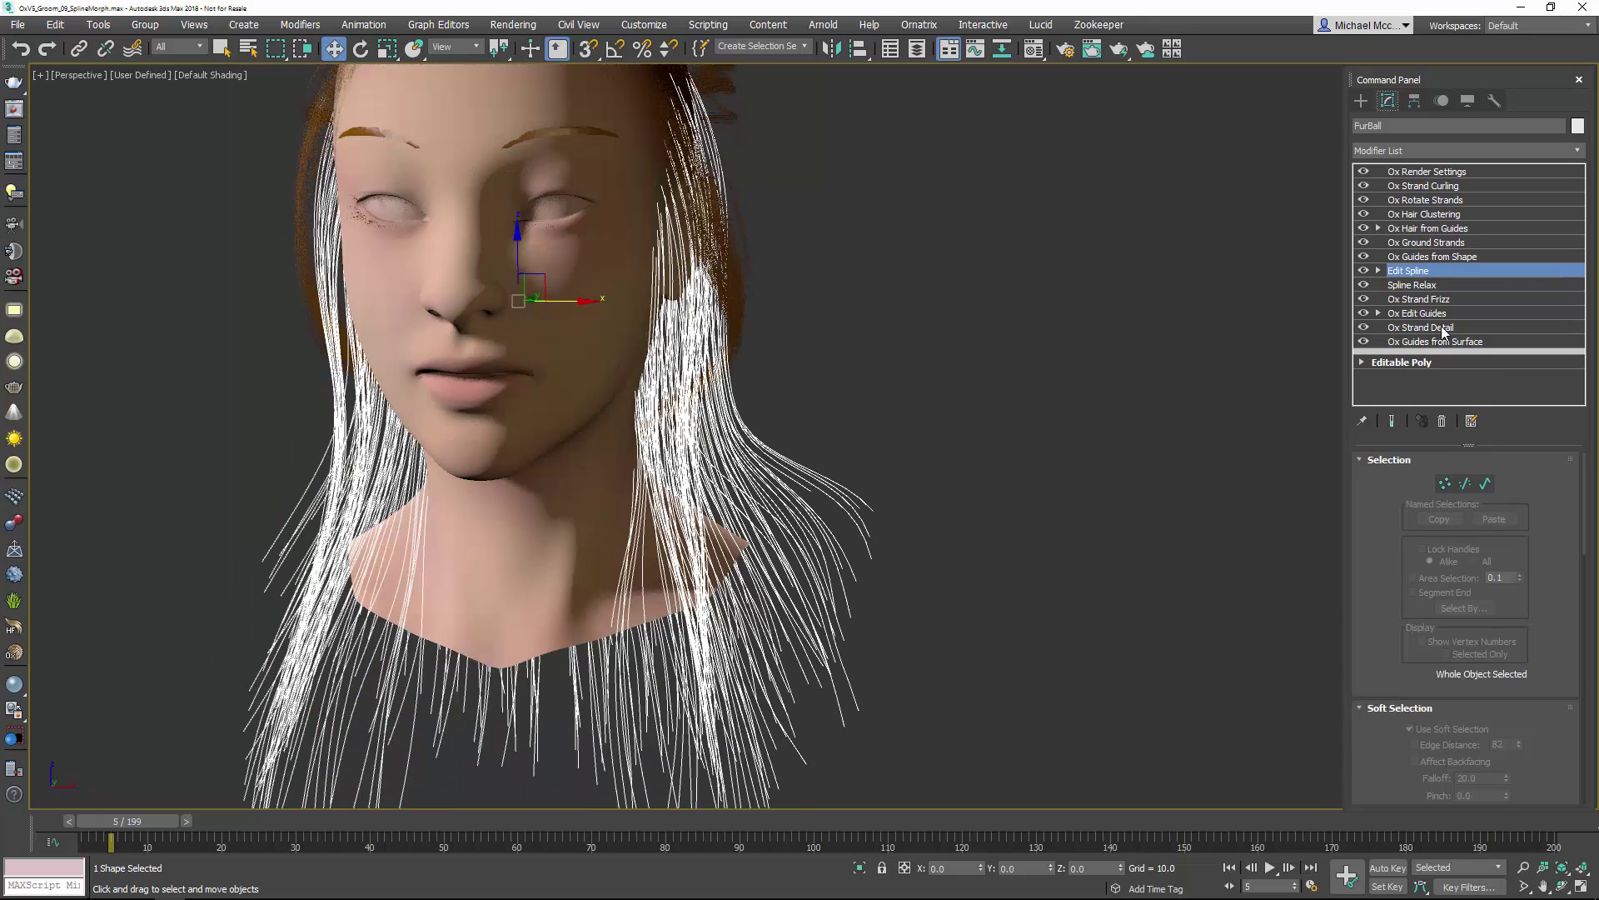
pyautogui.click(1442, 422)
pyautogui.click(1419, 270)
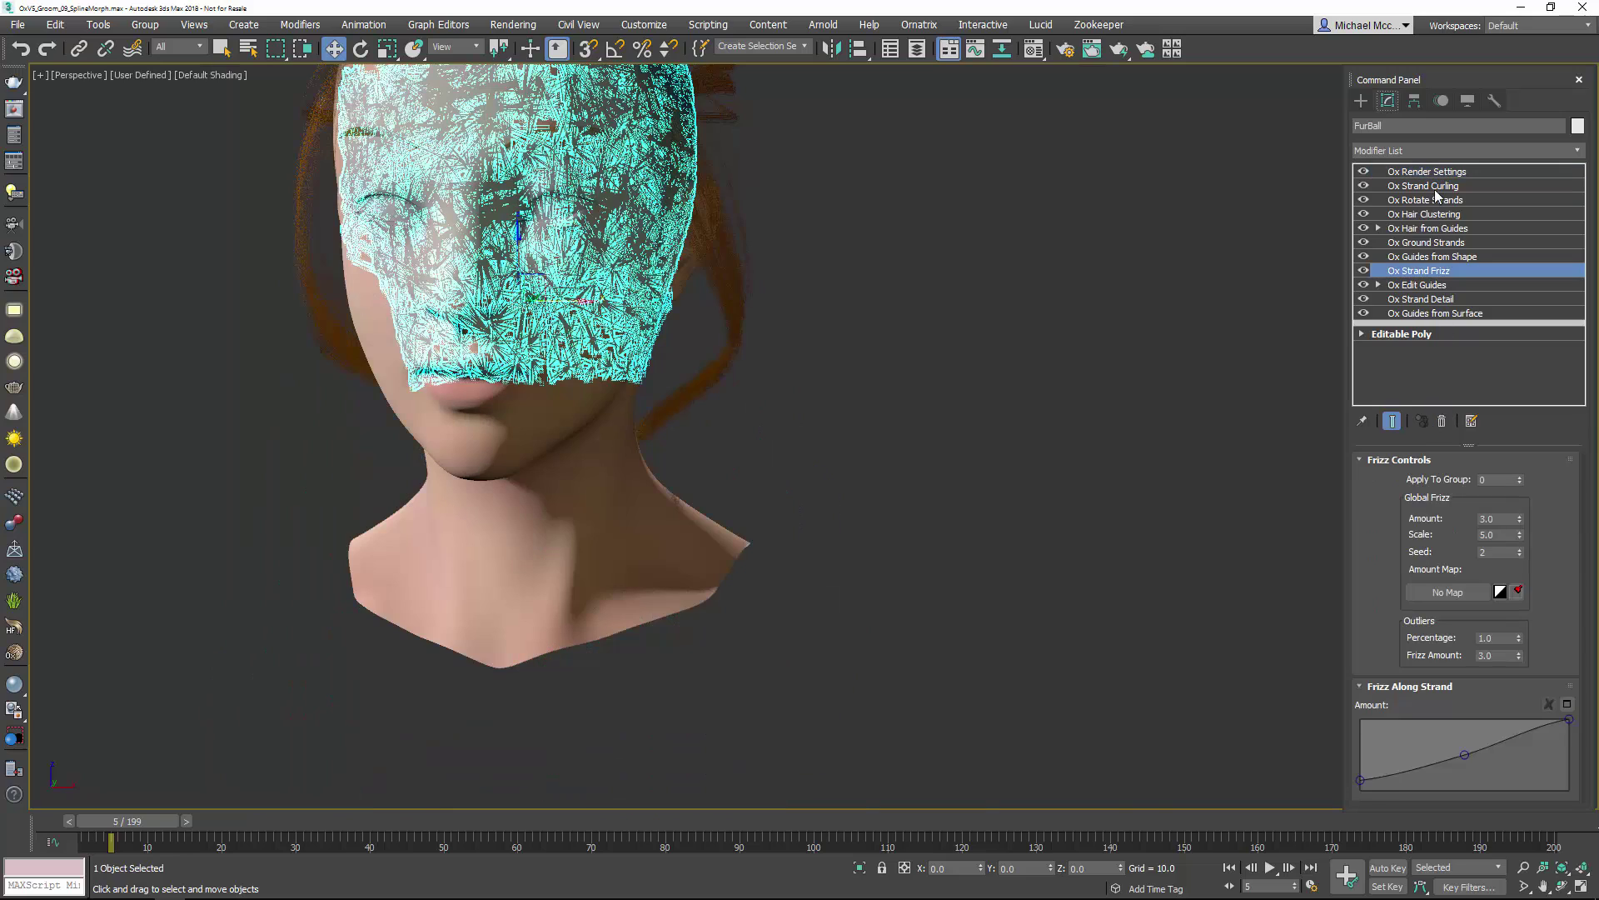
# Step: Turn off the end result display and add a Normalize Spline modifier directly above Ox Strand Frizz
pyautogui.click(1393, 422)
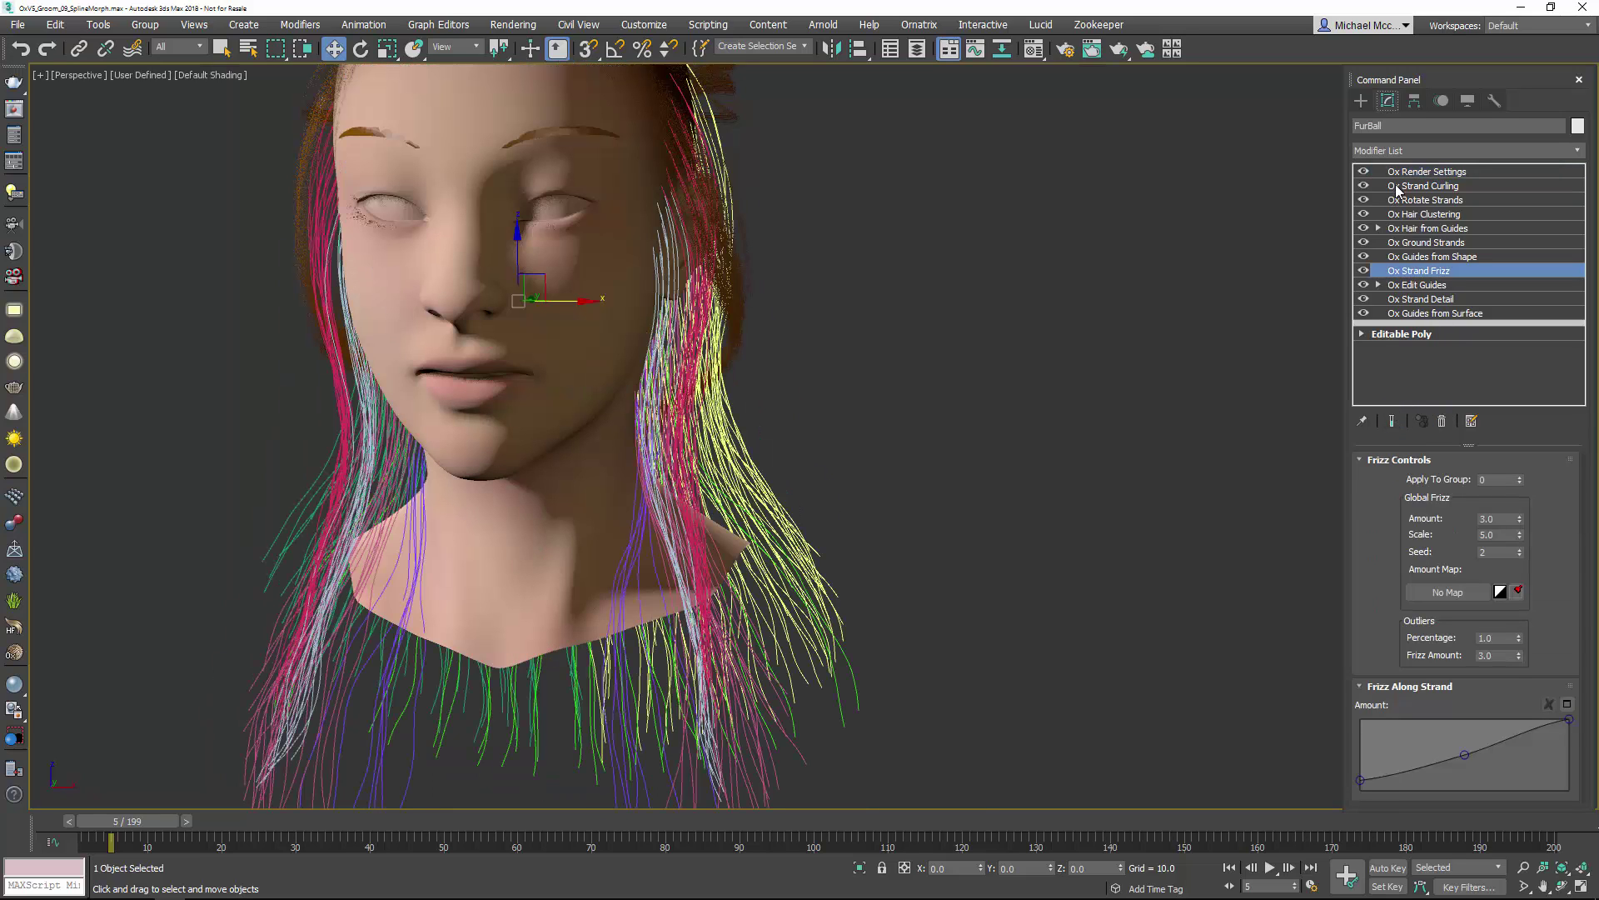
pyautogui.click(1407, 150)
pyautogui.write('n')
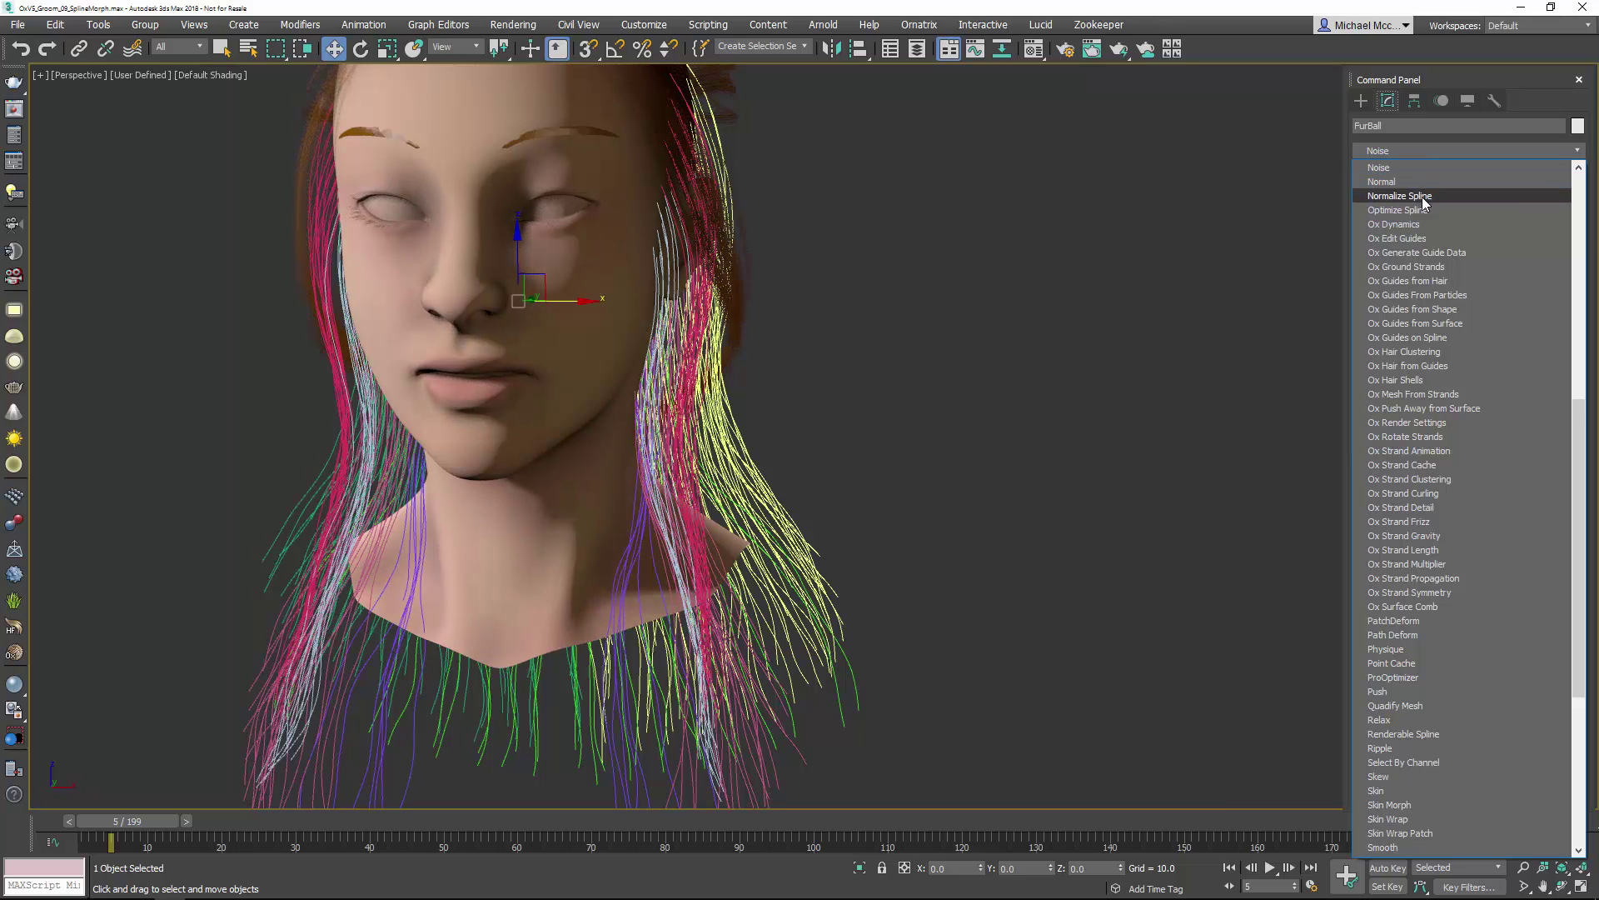
pyautogui.click(1422, 196)
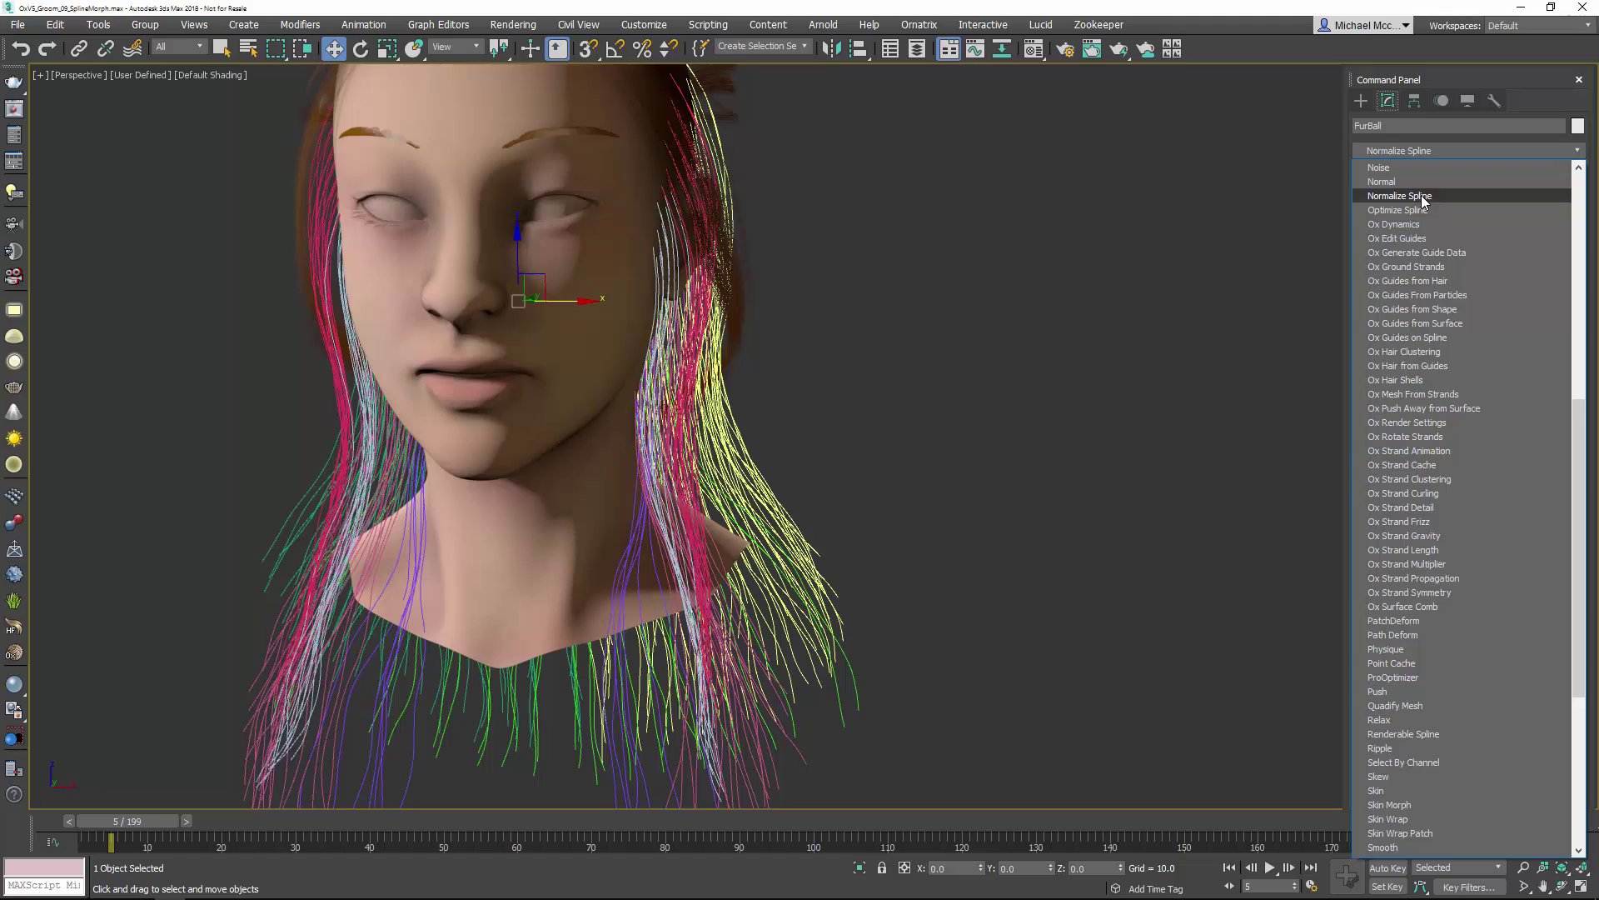
pyautogui.click(1423, 197)
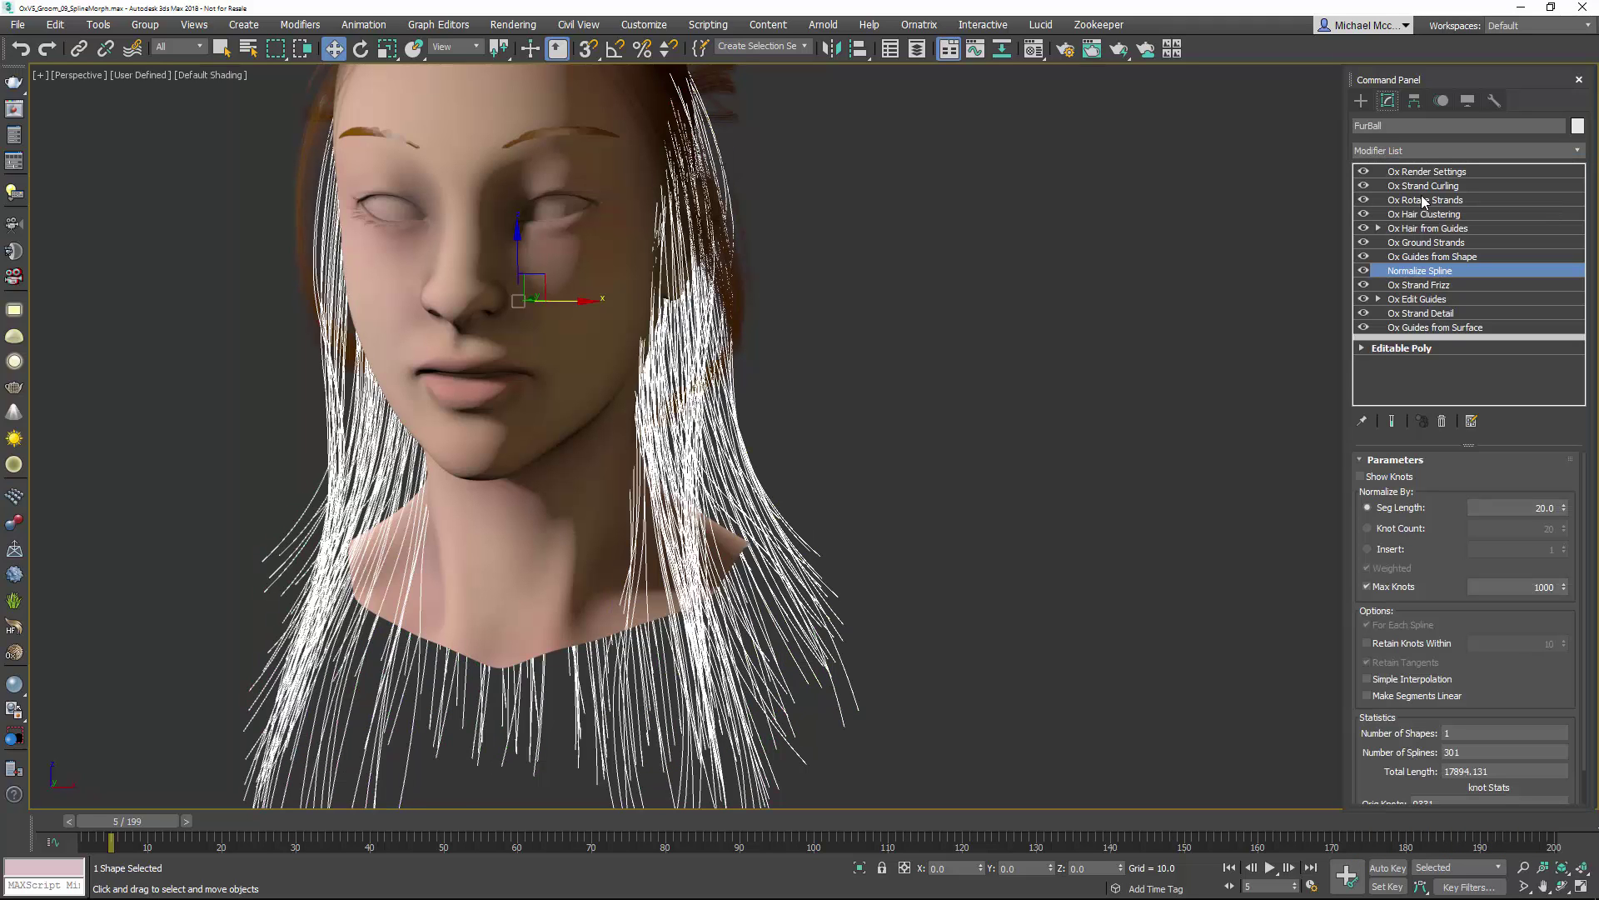
# Step: Normalize the hair splines by knot count instead of segment length, using 5 knots for each spline
pyautogui.doubleClick(1530, 509)
pyautogui.click(1400, 530)
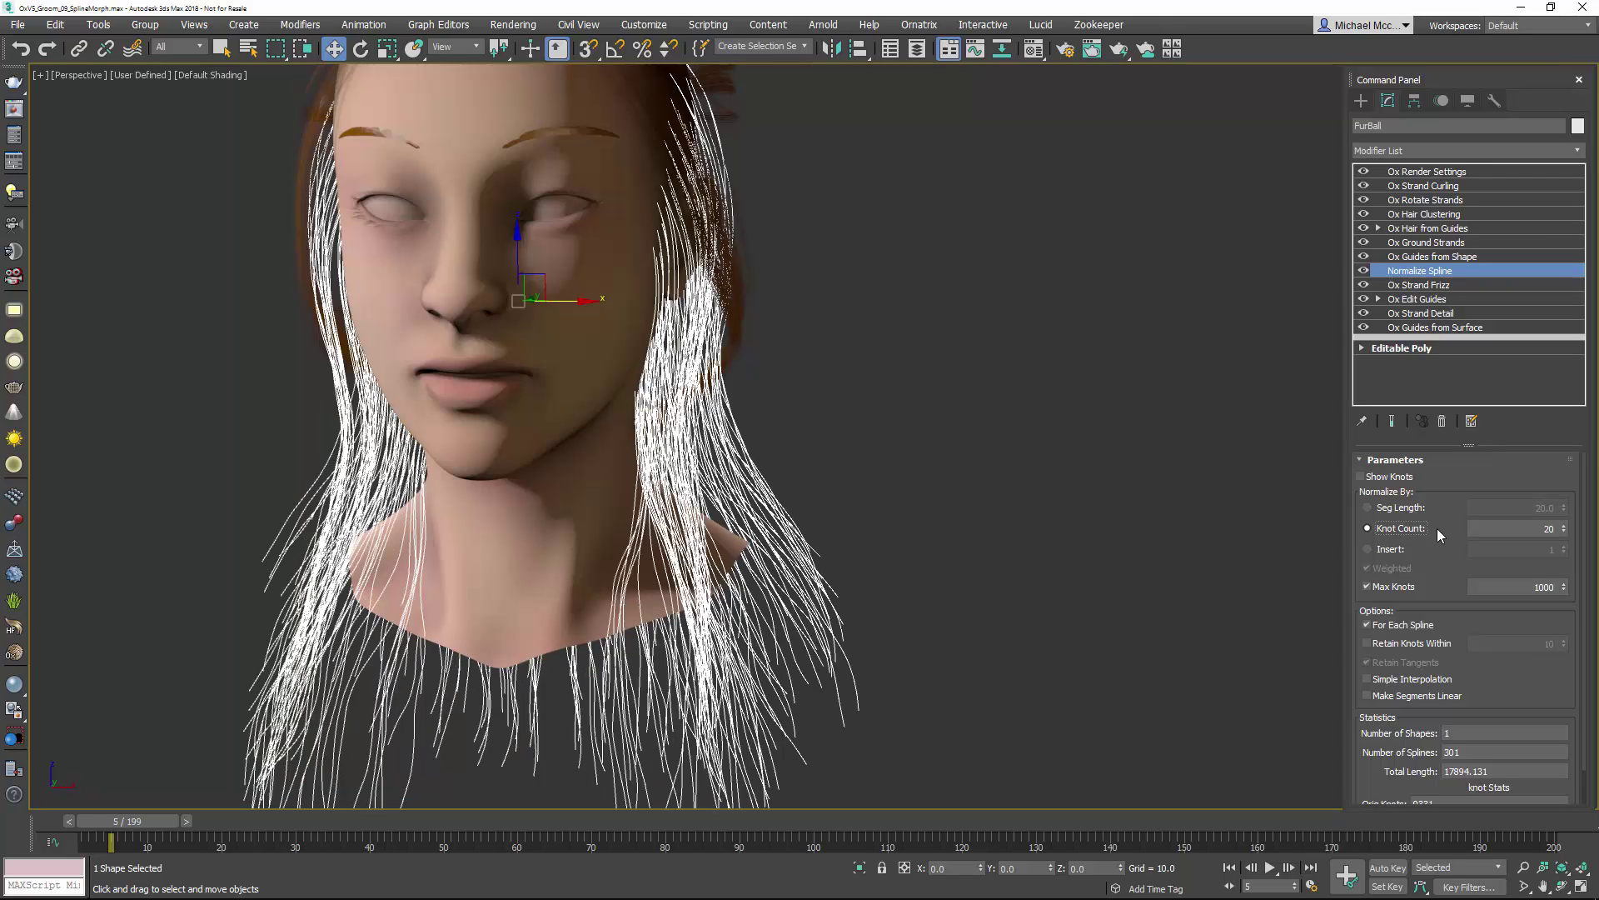
pyautogui.click(1542, 528)
pyautogui.write('5')
pyautogui.press('Return')
pyautogui.moveTo(937, 559)
pyautogui.keyDown('alt'); pyautogui.mouseDown(button='middle')
pyautogui.moveTo(961, 548)
pyautogui.moveTo(946, 542)
pyautogui.mouseUp(button='middle'); pyautogui.keyUp('alt')
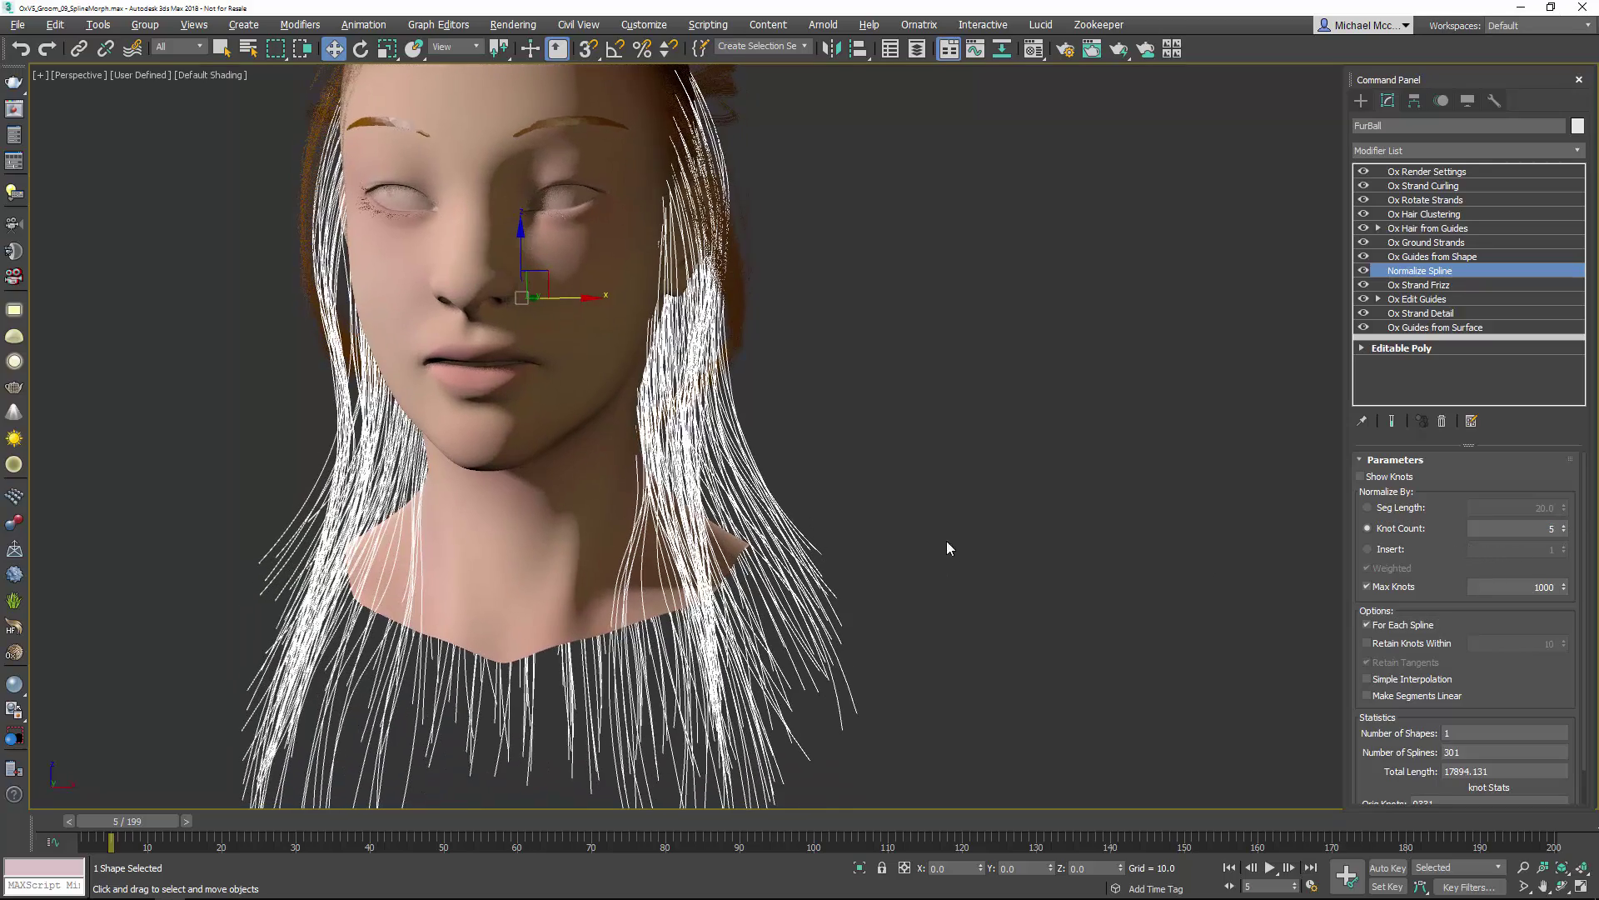
# Step: Add an Edit Spline modifier above Normalize Spline and enter its vertex level
pyautogui.click(1483, 143)
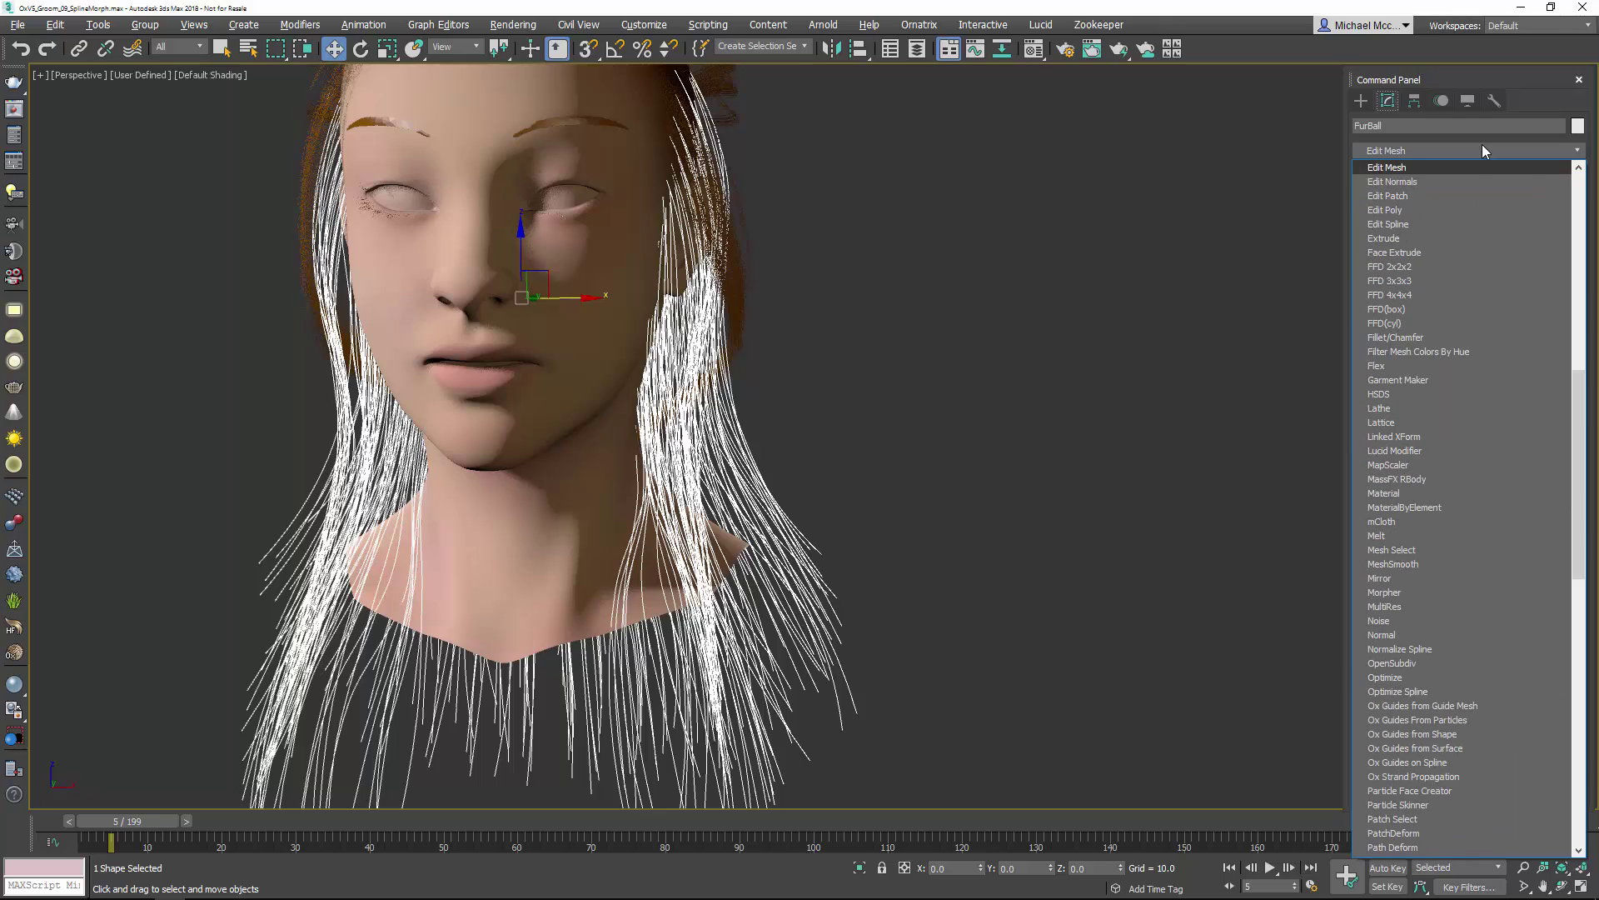
pyautogui.click(1451, 223)
pyautogui.click(1445, 483)
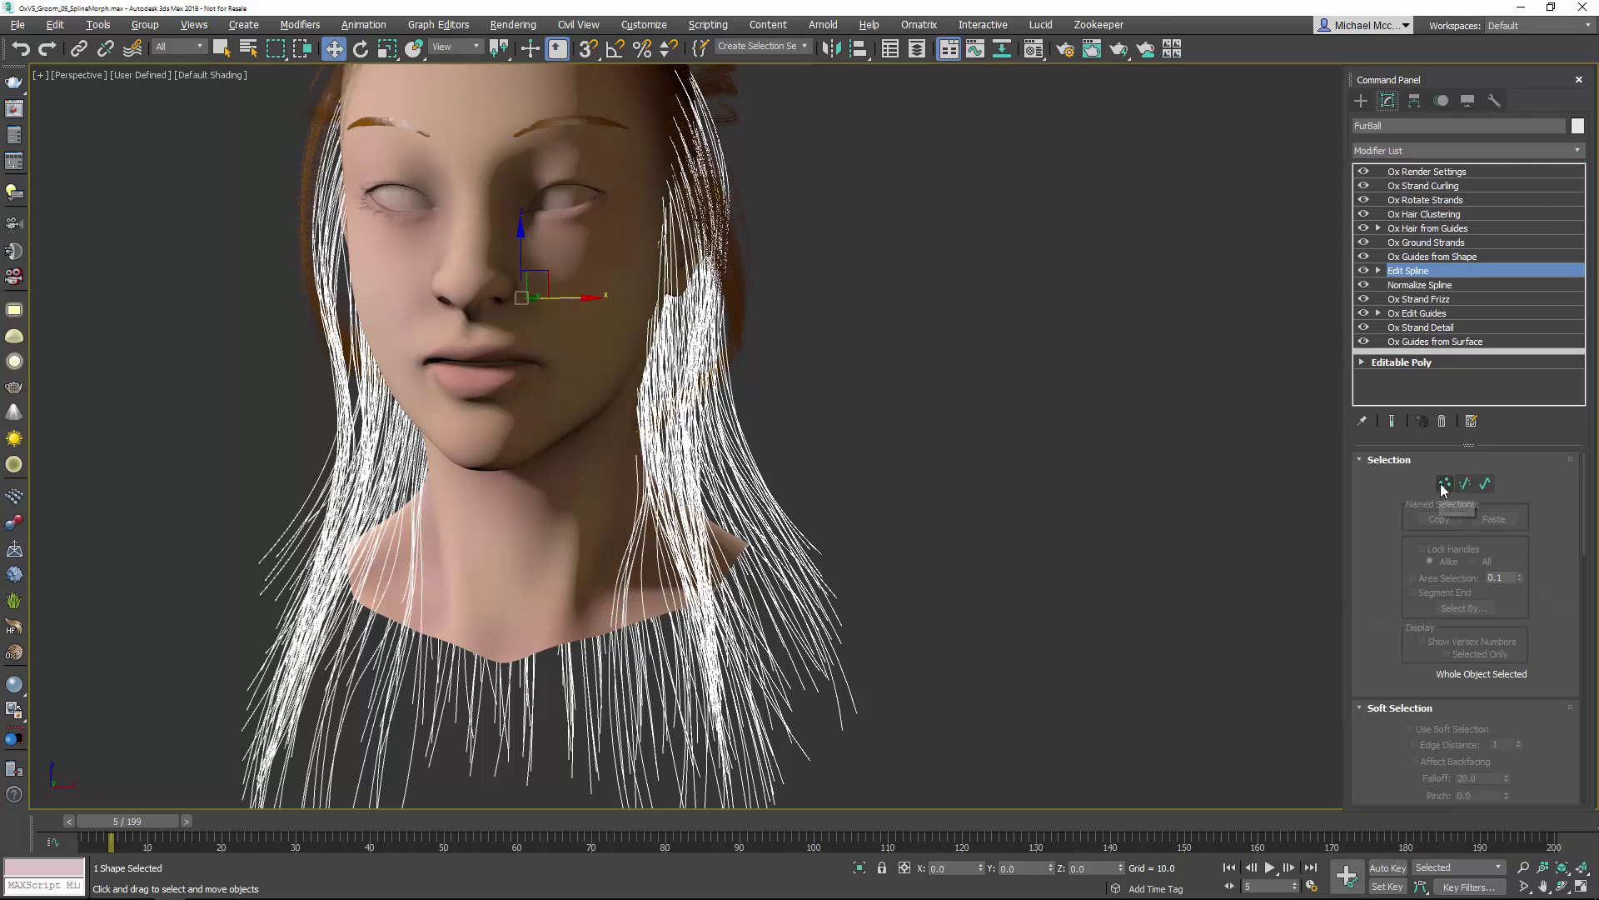
# Step: Pull the tip vertices of two outer strands beside the neck up and outward, the second to about X 40.3, Z -18.6
pyautogui.keyDown('alt'); pyautogui.moveTo(1052, 507); pyautogui.dragTo(906, 553, button='middle'); pyautogui.keyUp('alt')
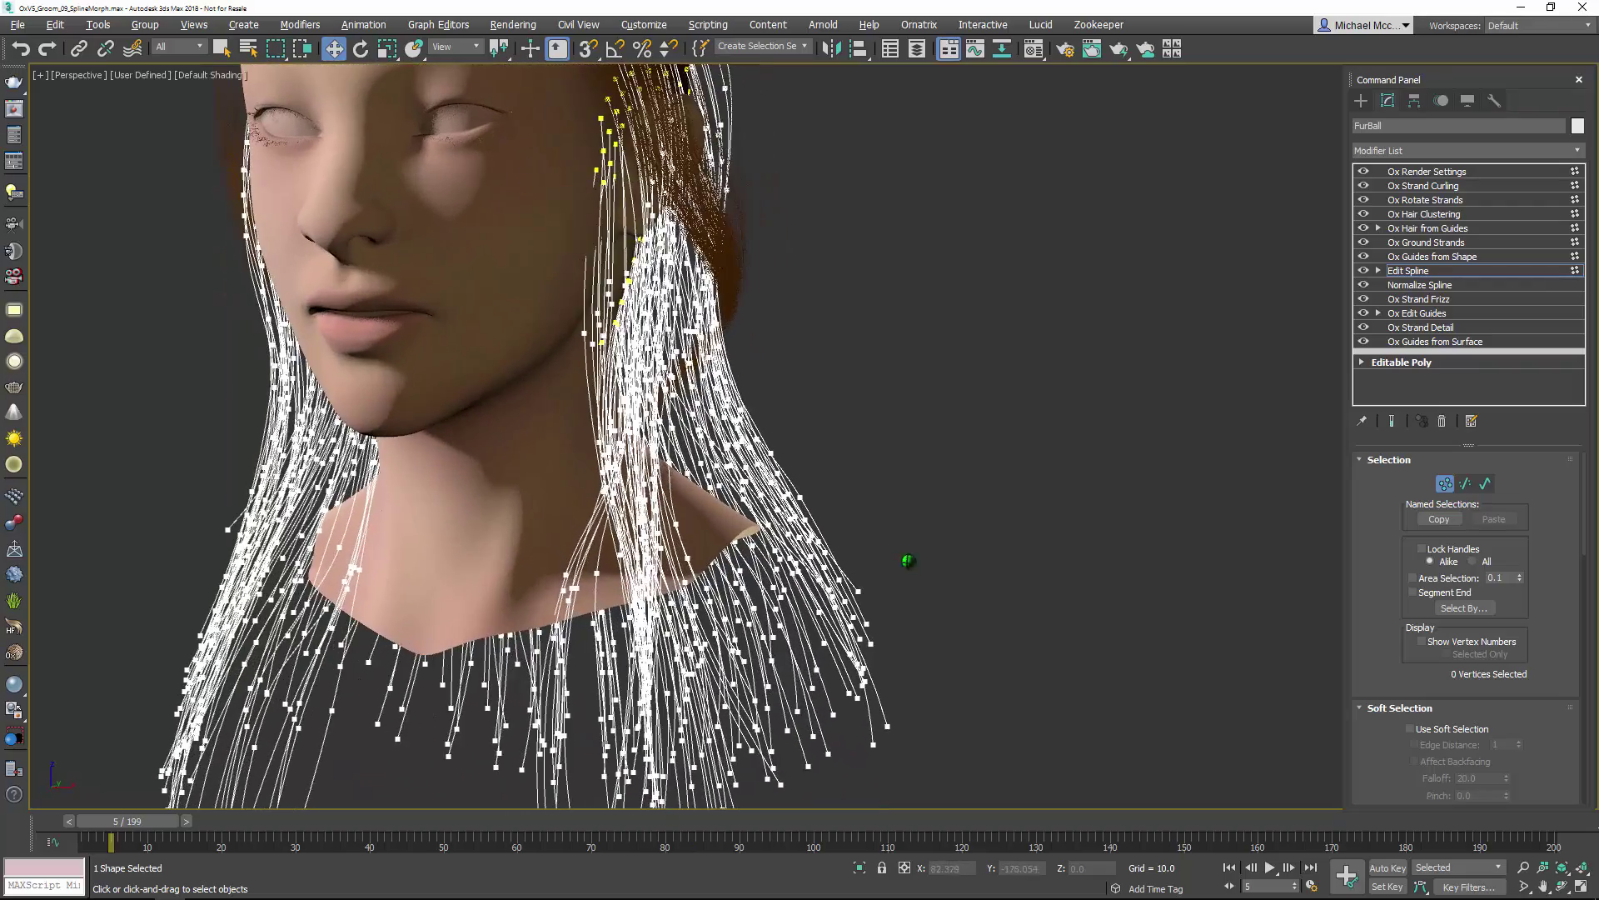
pyautogui.click(857, 589)
pyautogui.moveTo(857, 589); pyautogui.dragTo(873, 641)
pyautogui.click(867, 622)
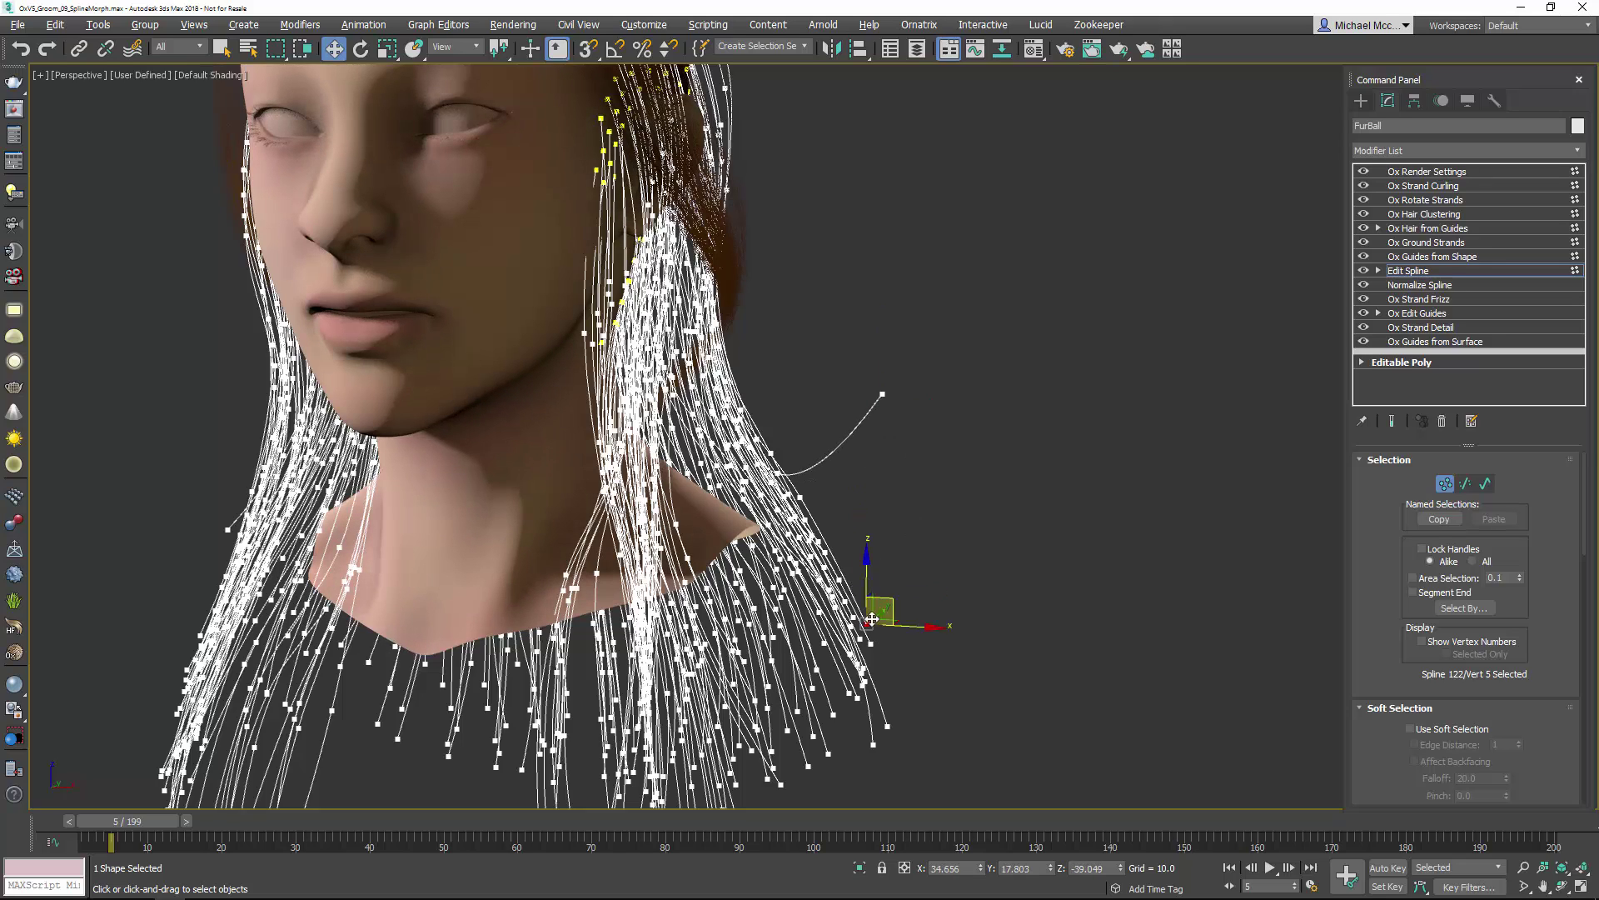
pyautogui.moveTo(904, 561); pyautogui.dragTo(933, 408)
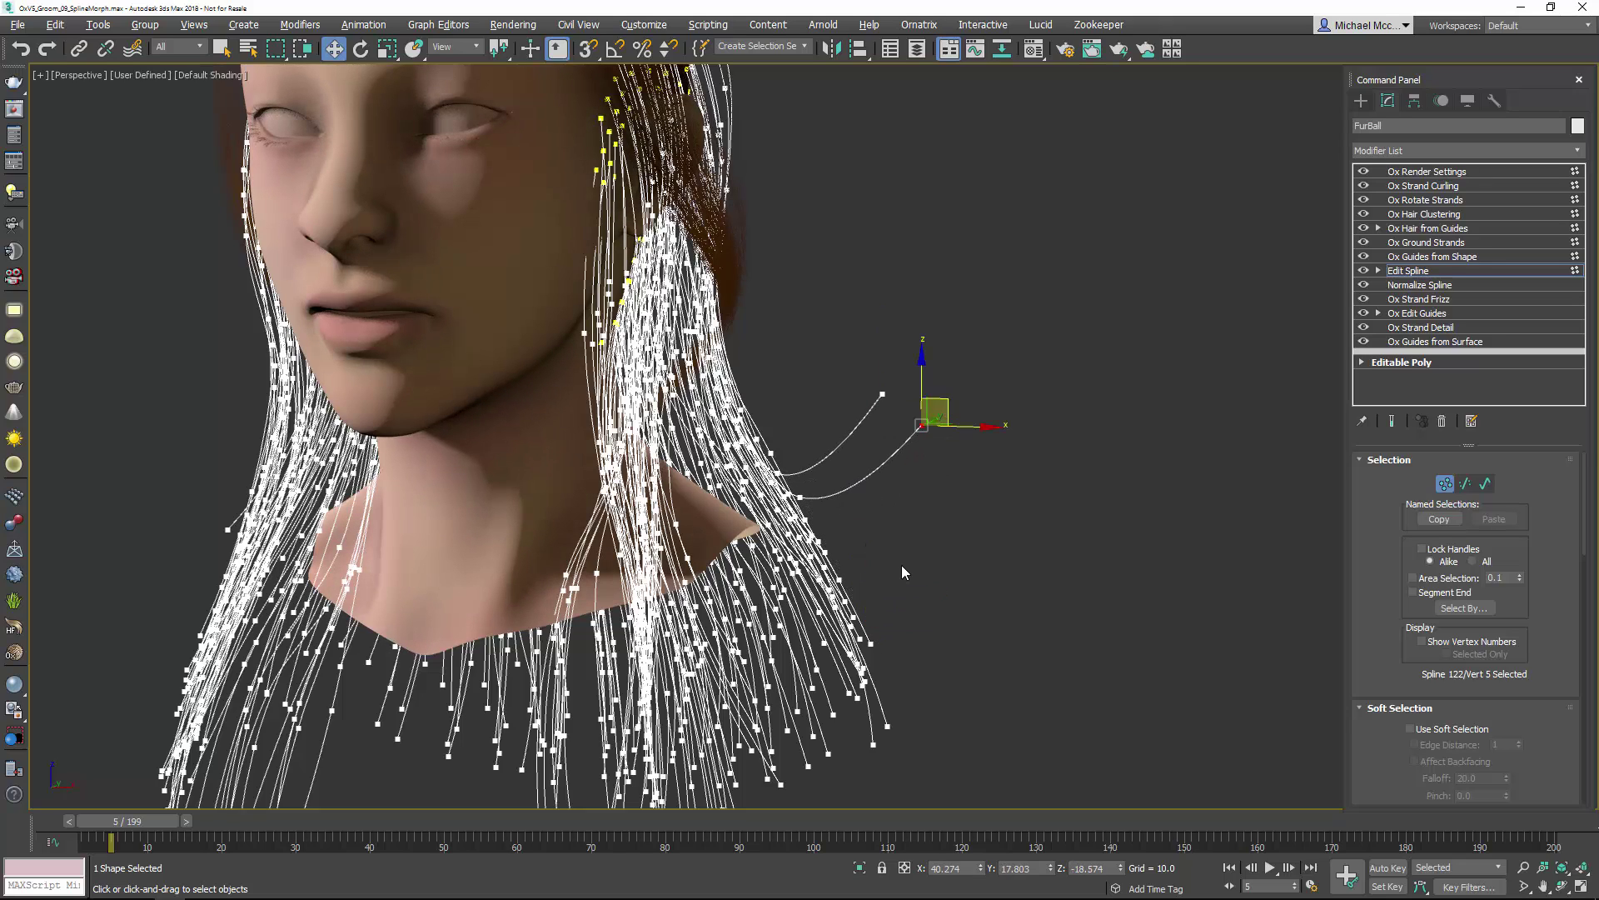
pyautogui.moveTo(891, 593)
pyautogui.keyDown('alt'); pyautogui.mouseDown(button='middle')
pyautogui.moveTo(696, 591)
pyautogui.moveTo(894, 588)
pyautogui.mouseUp(button='middle'); pyautogui.keyUp('alt')
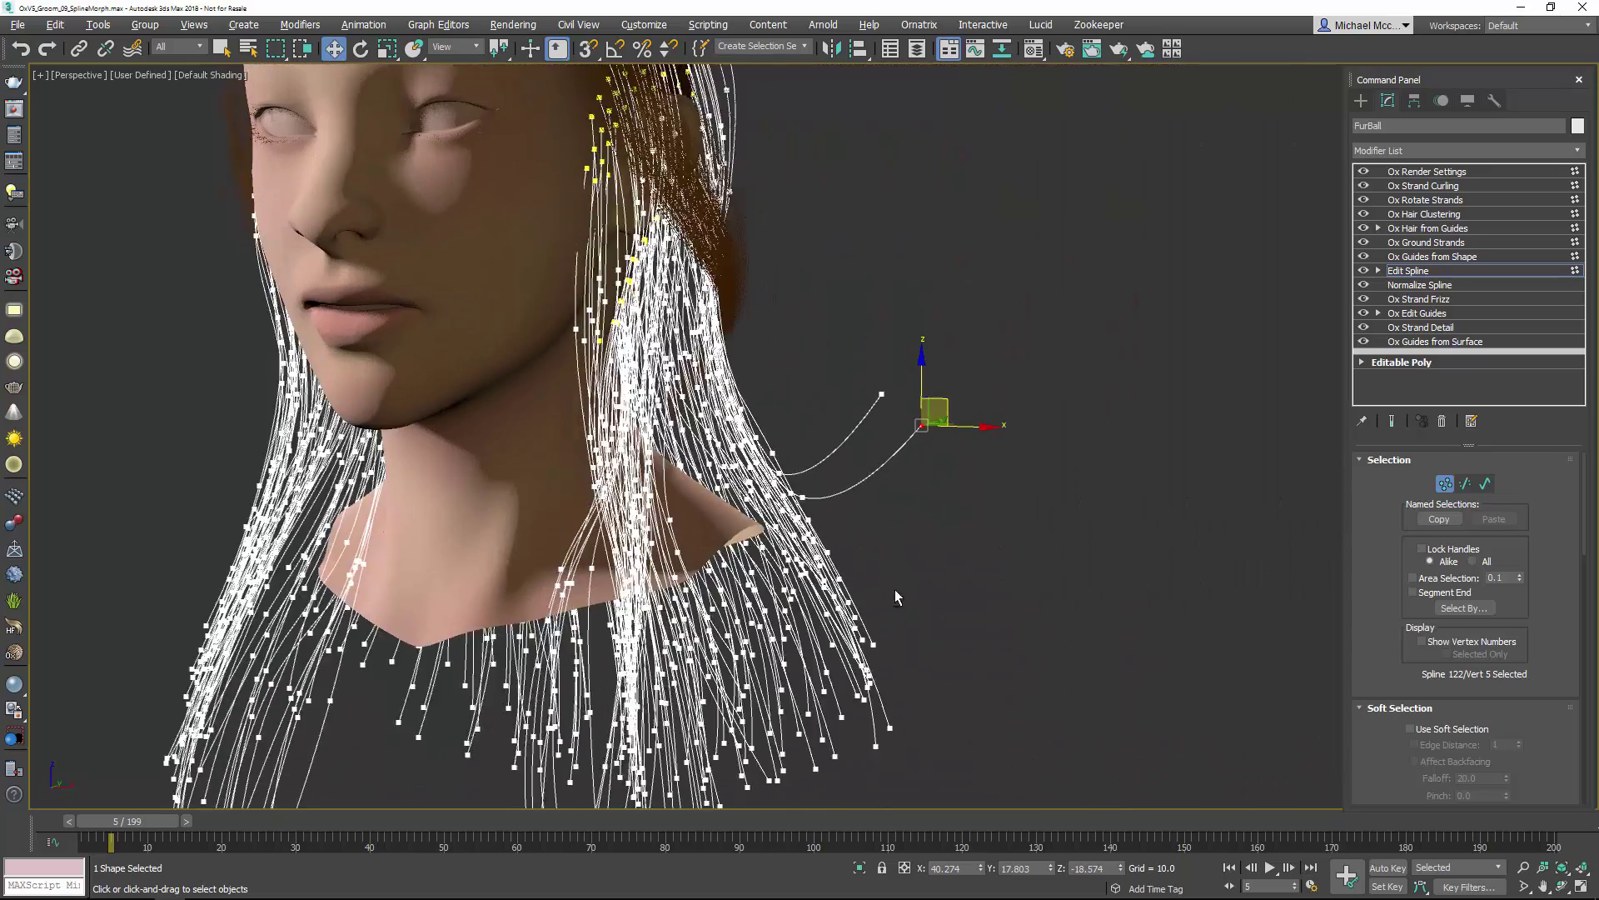
# Step: Leave the spline vertex level, select Ox Ground Strands, turn the end result display back on and deselect the hair
pyautogui.click(1444, 272)
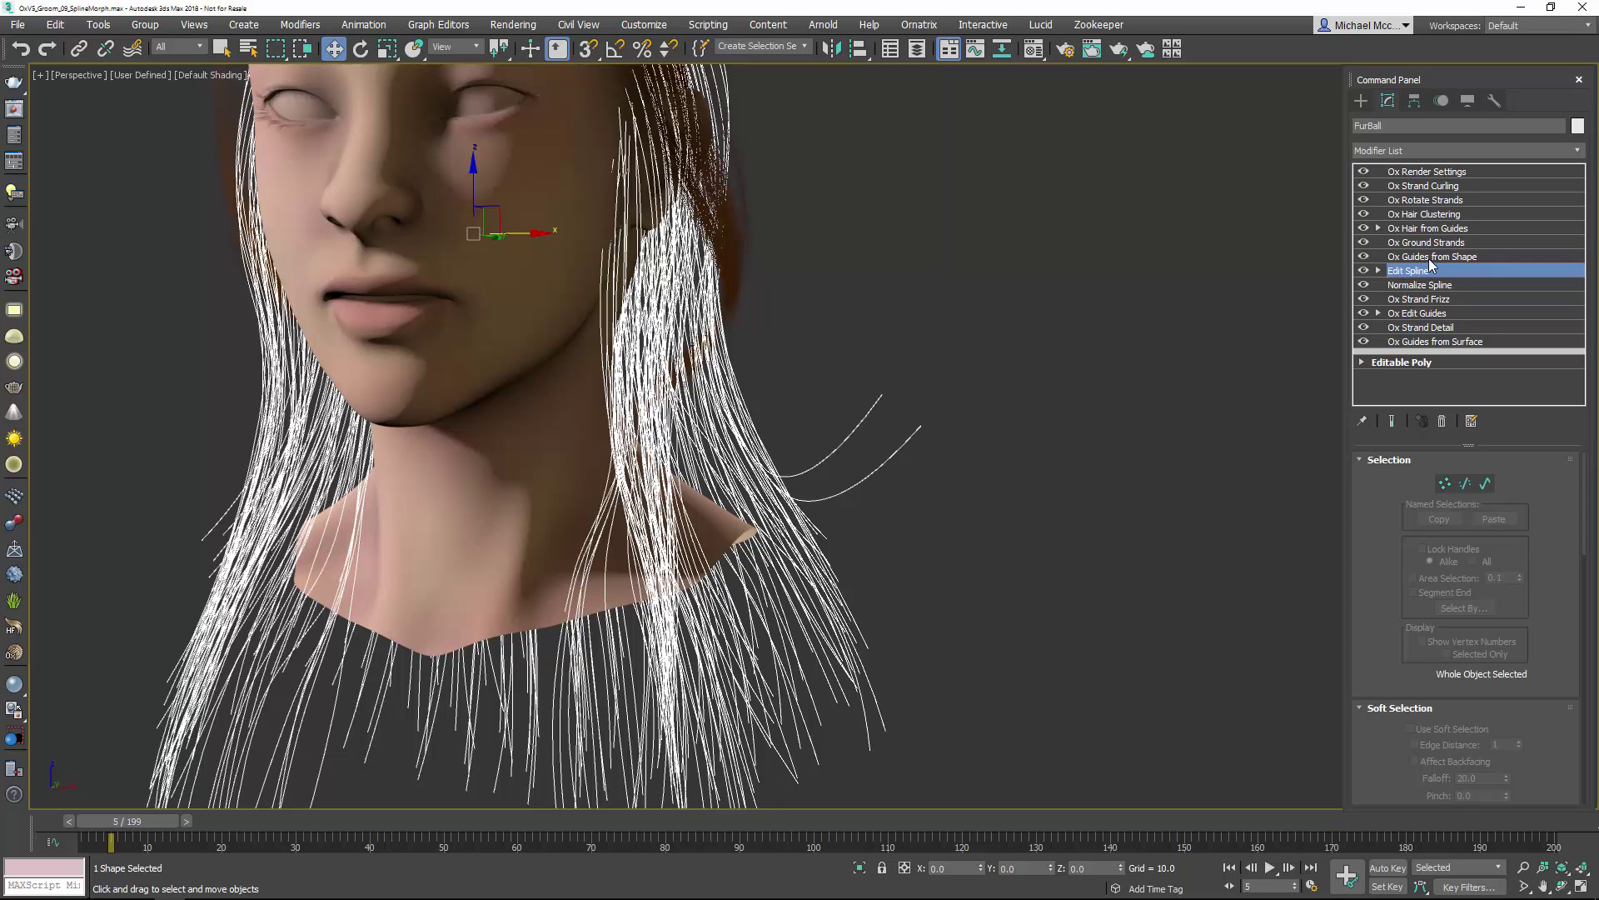
pyautogui.click(1431, 256)
pyautogui.click(1431, 243)
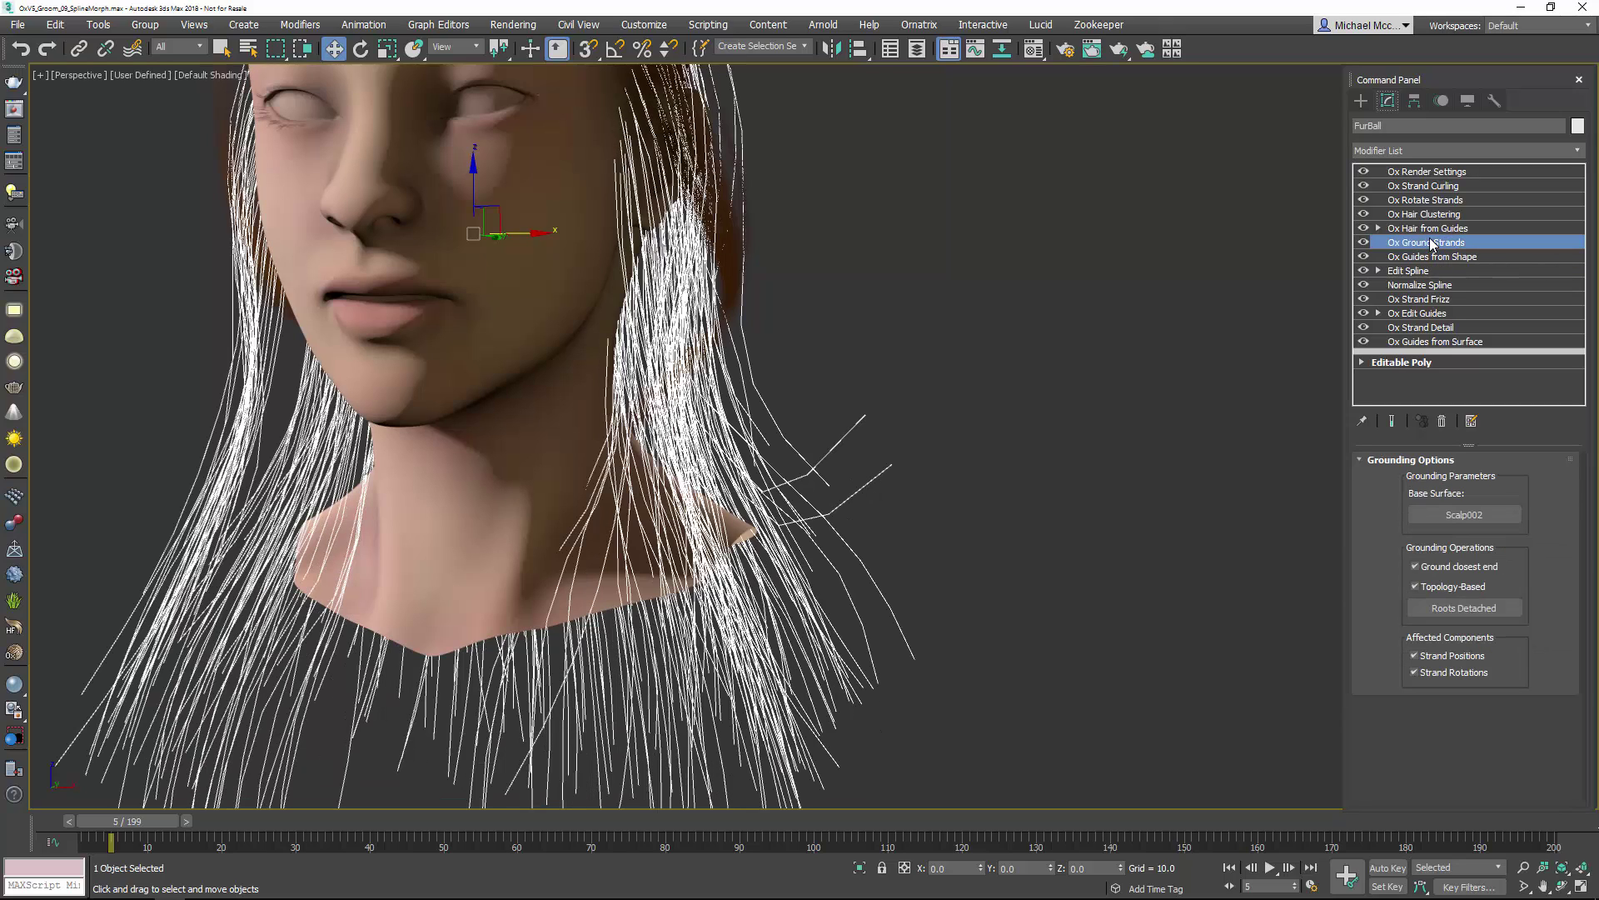
pyautogui.click(1391, 421)
pyautogui.scroll(-3, 1157, 465)
pyautogui.keyDown('alt'); pyautogui.moveTo(1156, 465); pyautogui.dragTo(946, 536, button='middle'); pyautogui.keyUp('alt')
pyautogui.click(978, 488)
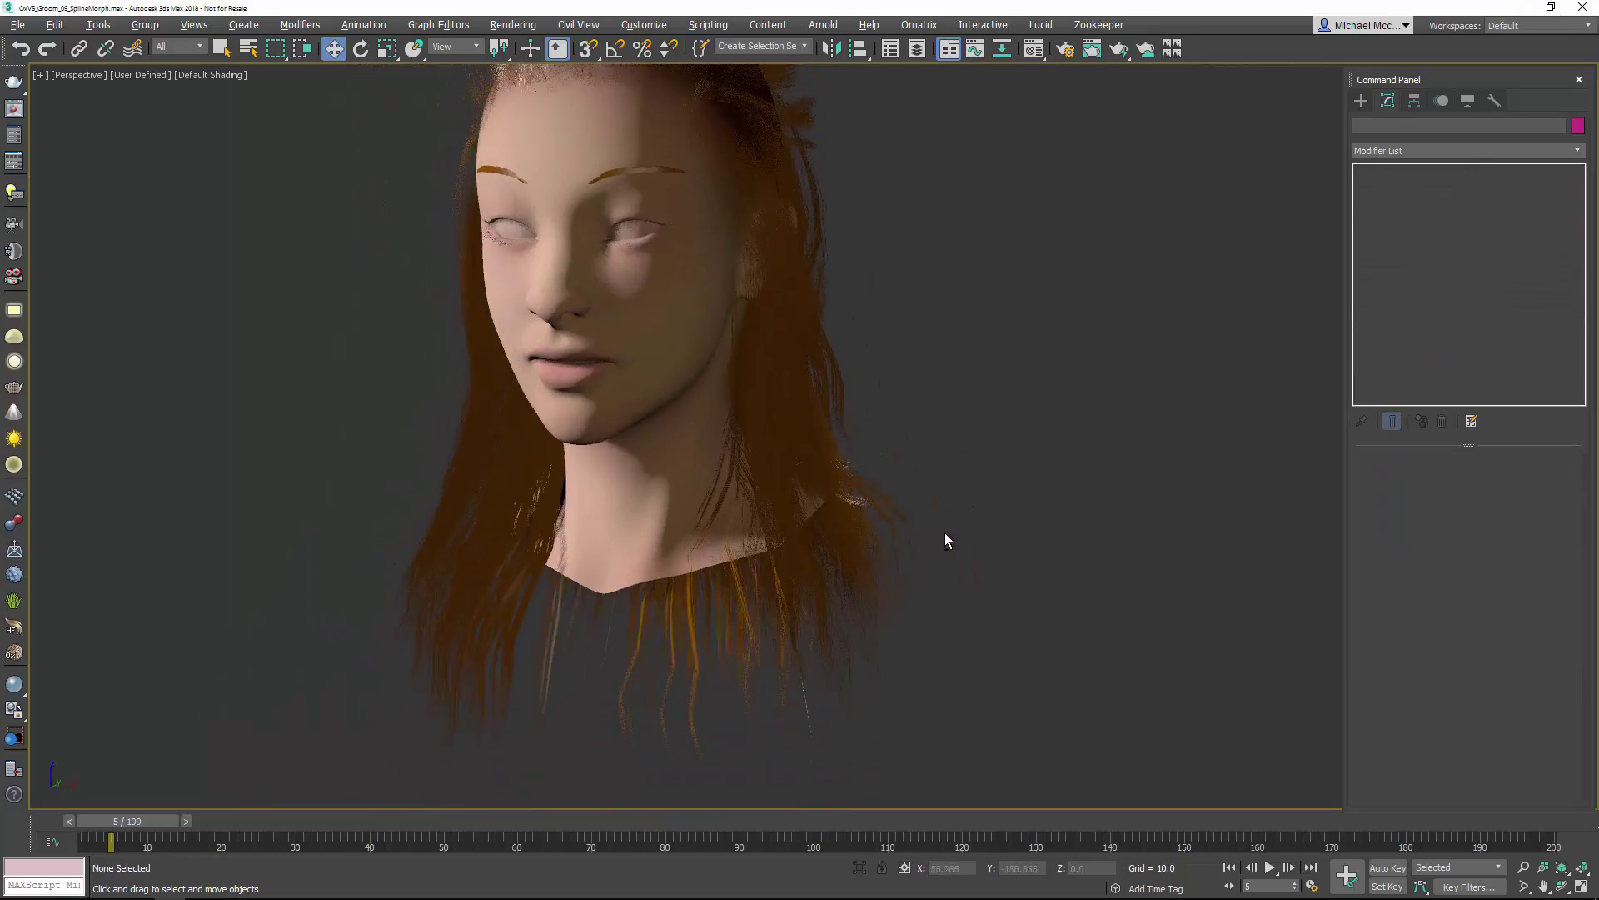
# Step: Delete the Ox Ground Strands, Ox Guides from Shape, Edit Spline and Normalize Spline modifiers from the long hair
pyautogui.click(803, 401)
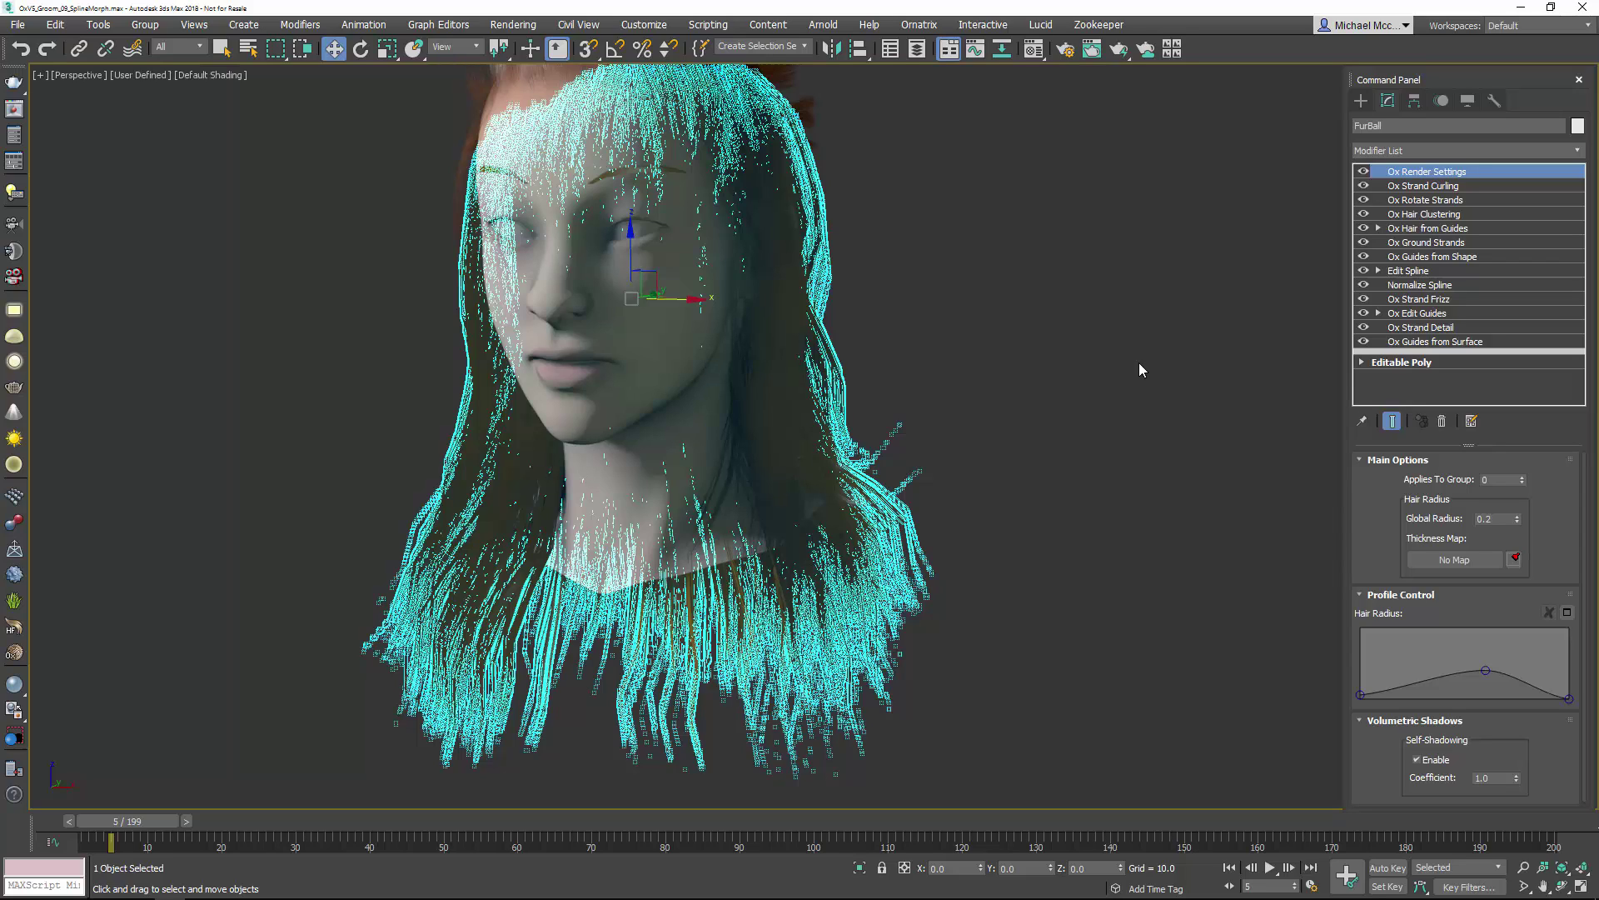
pyautogui.click(1430, 247)
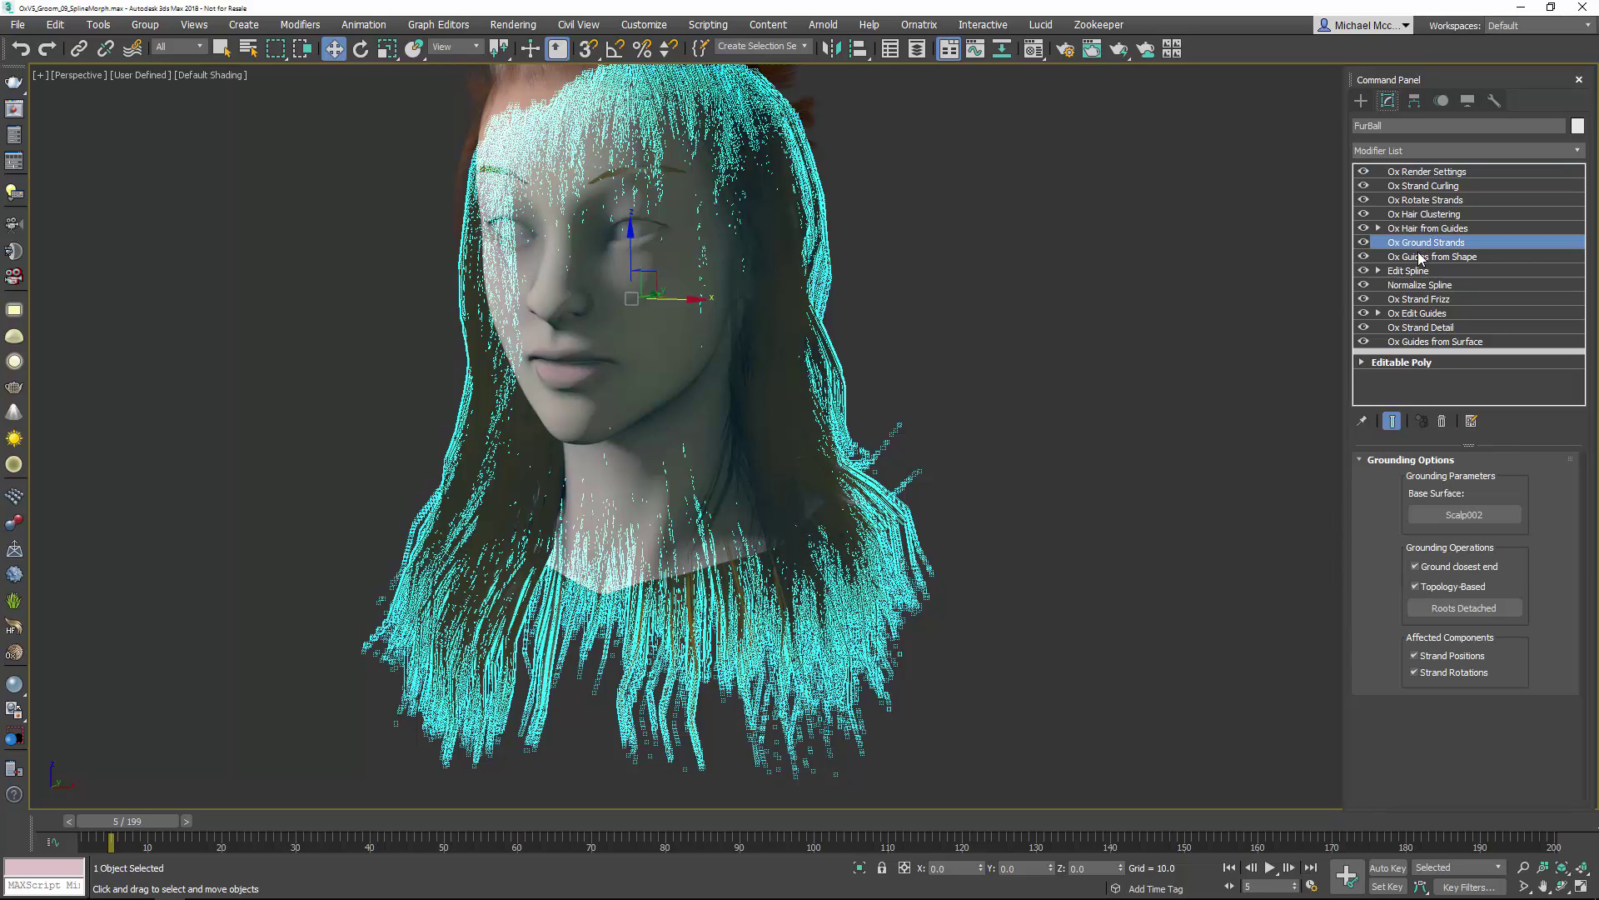
pyautogui.keyDown('ctrl'); pyautogui.click(1421, 257); pyautogui.keyUp('ctrl')
pyautogui.keyDown('ctrl'); pyautogui.click(1411, 271); pyautogui.keyUp('ctrl')
pyautogui.keyDown('ctrl'); pyautogui.click(1420, 285); pyautogui.keyUp('ctrl')
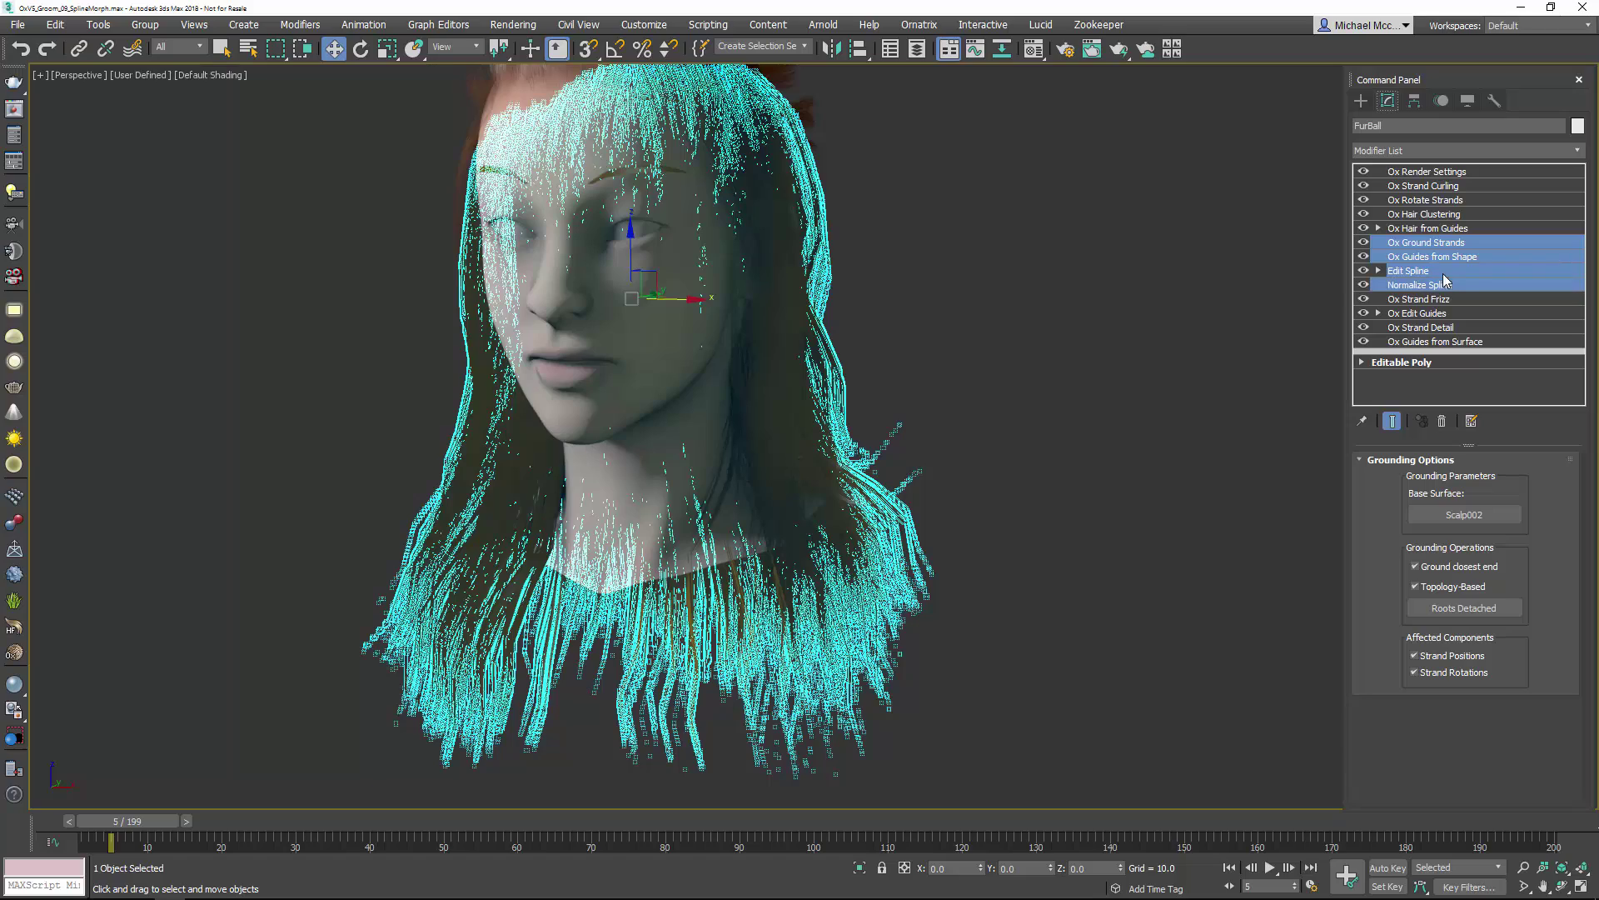
pyautogui.click(1441, 421)
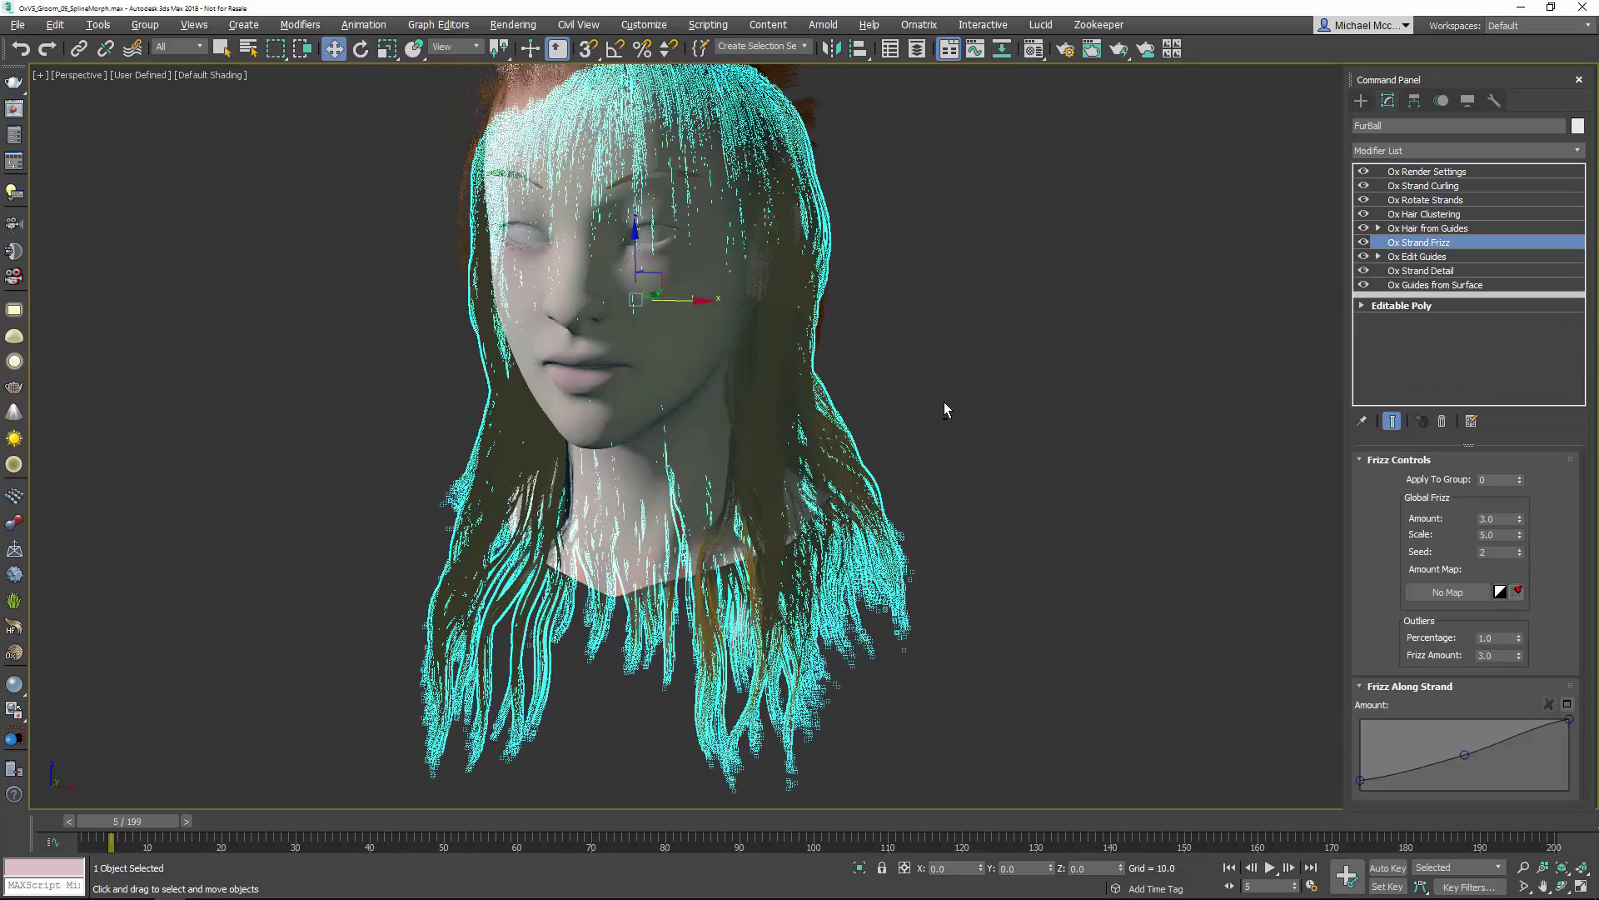
pyautogui.click(971, 410)
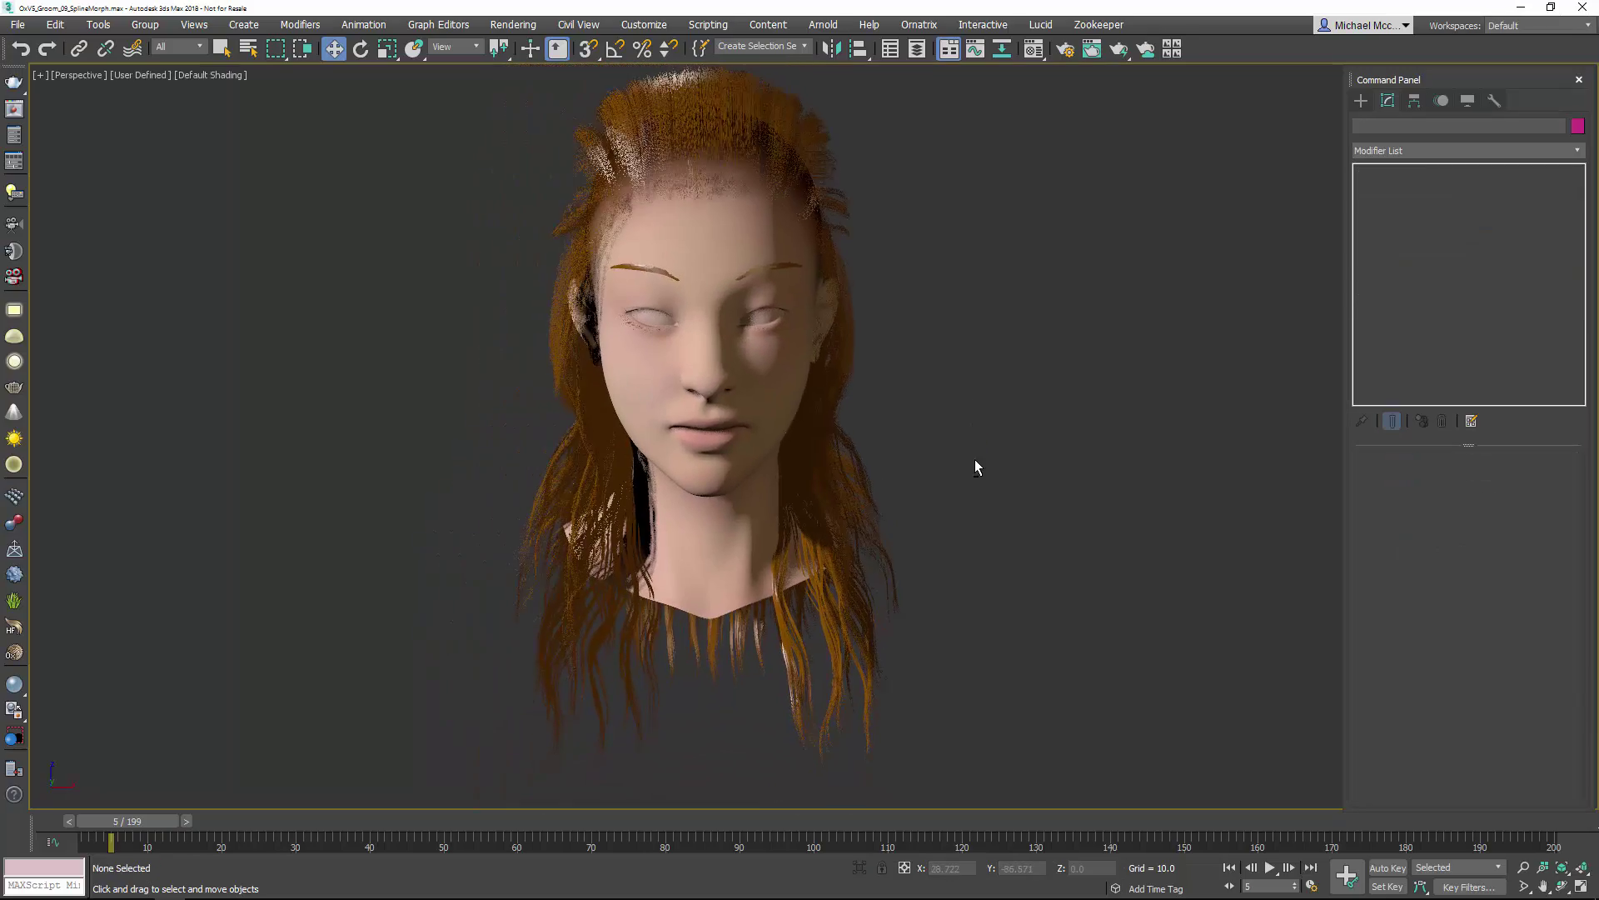
pyautogui.click(864, 473)
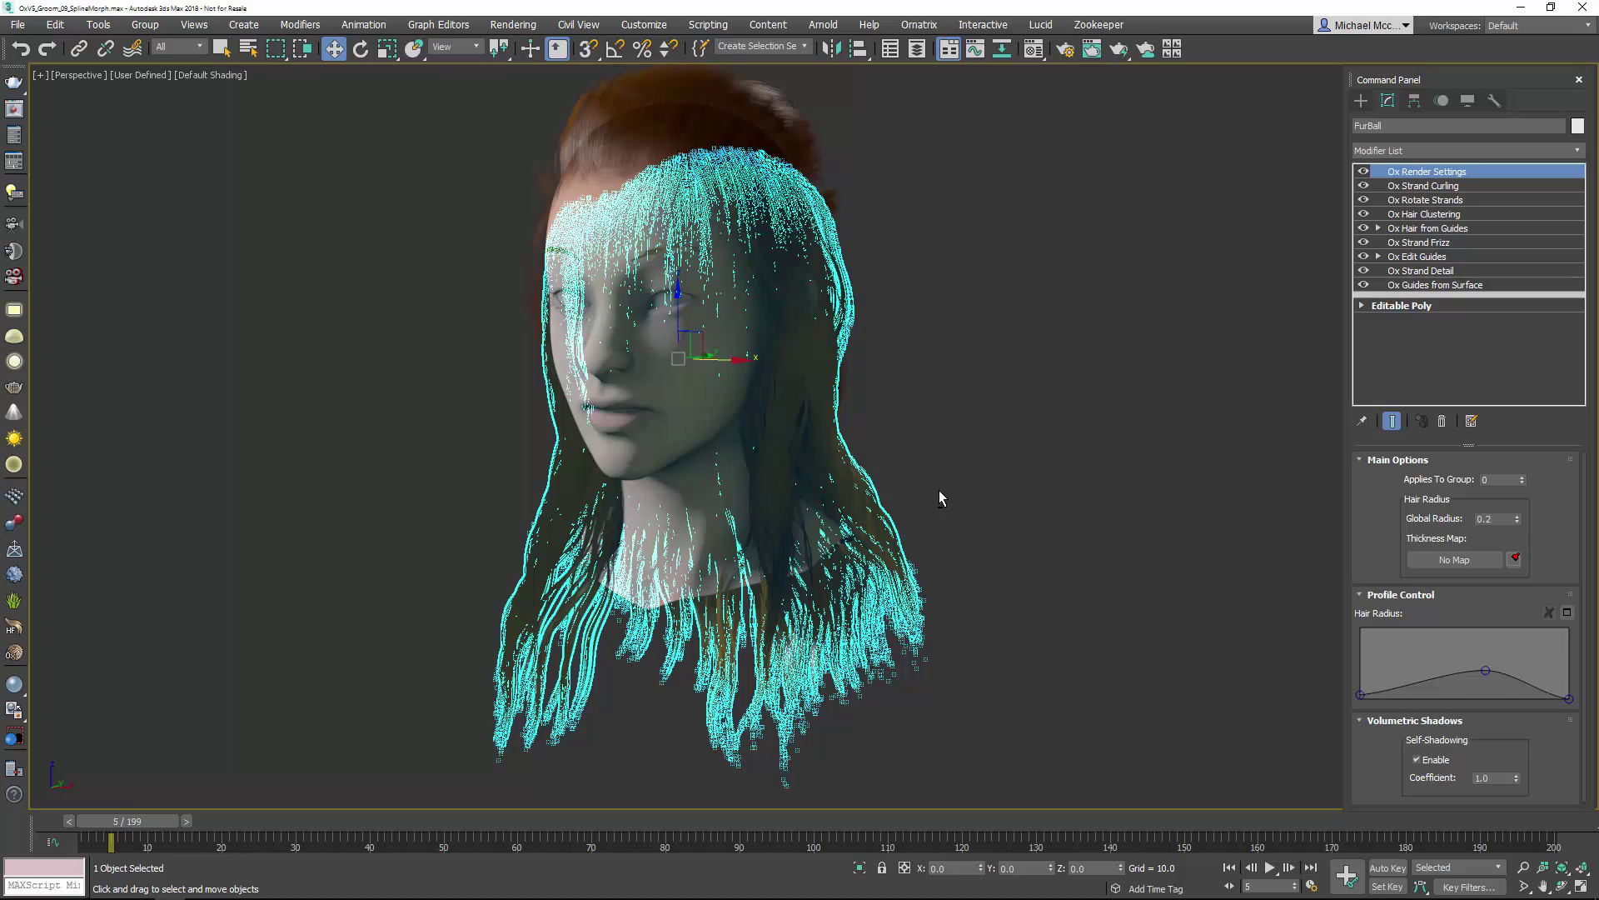
pyautogui.keyDown('alt'); pyautogui.moveTo(941, 497); pyautogui.dragTo(966, 498, button='middle'); pyautogui.keyUp('alt')
pyautogui.click(968, 505)
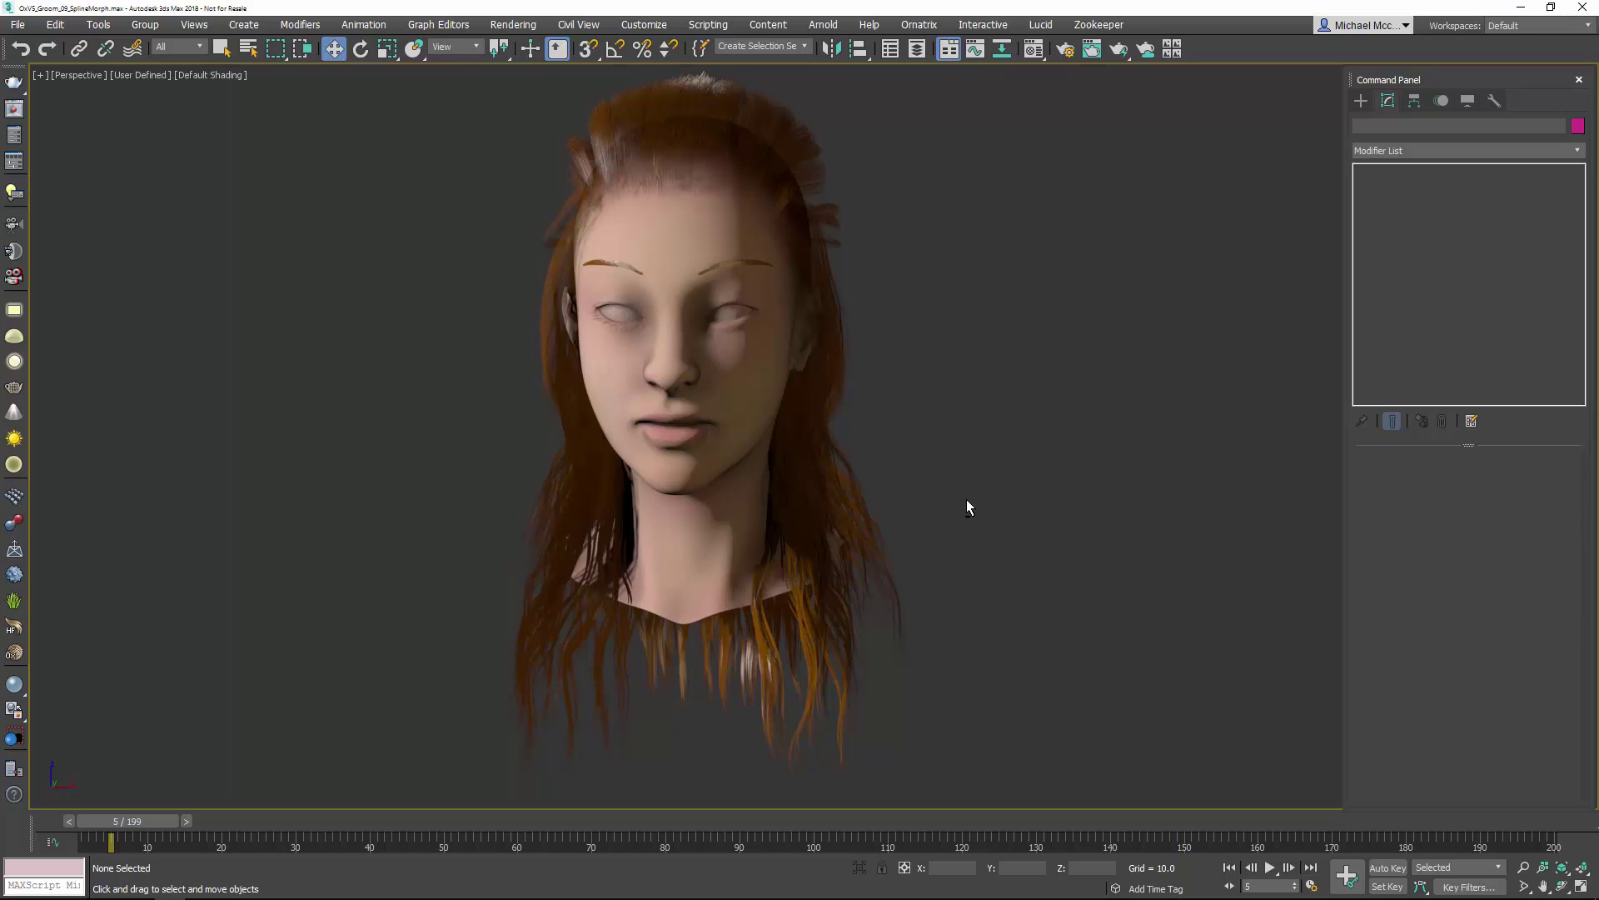
# Step: Disable the long hair's Render Settings, Strand Curling, Rotate Strands, Hair Clustering and Hair from Guides modifiers so only the guides display
pyautogui.click(843, 483)
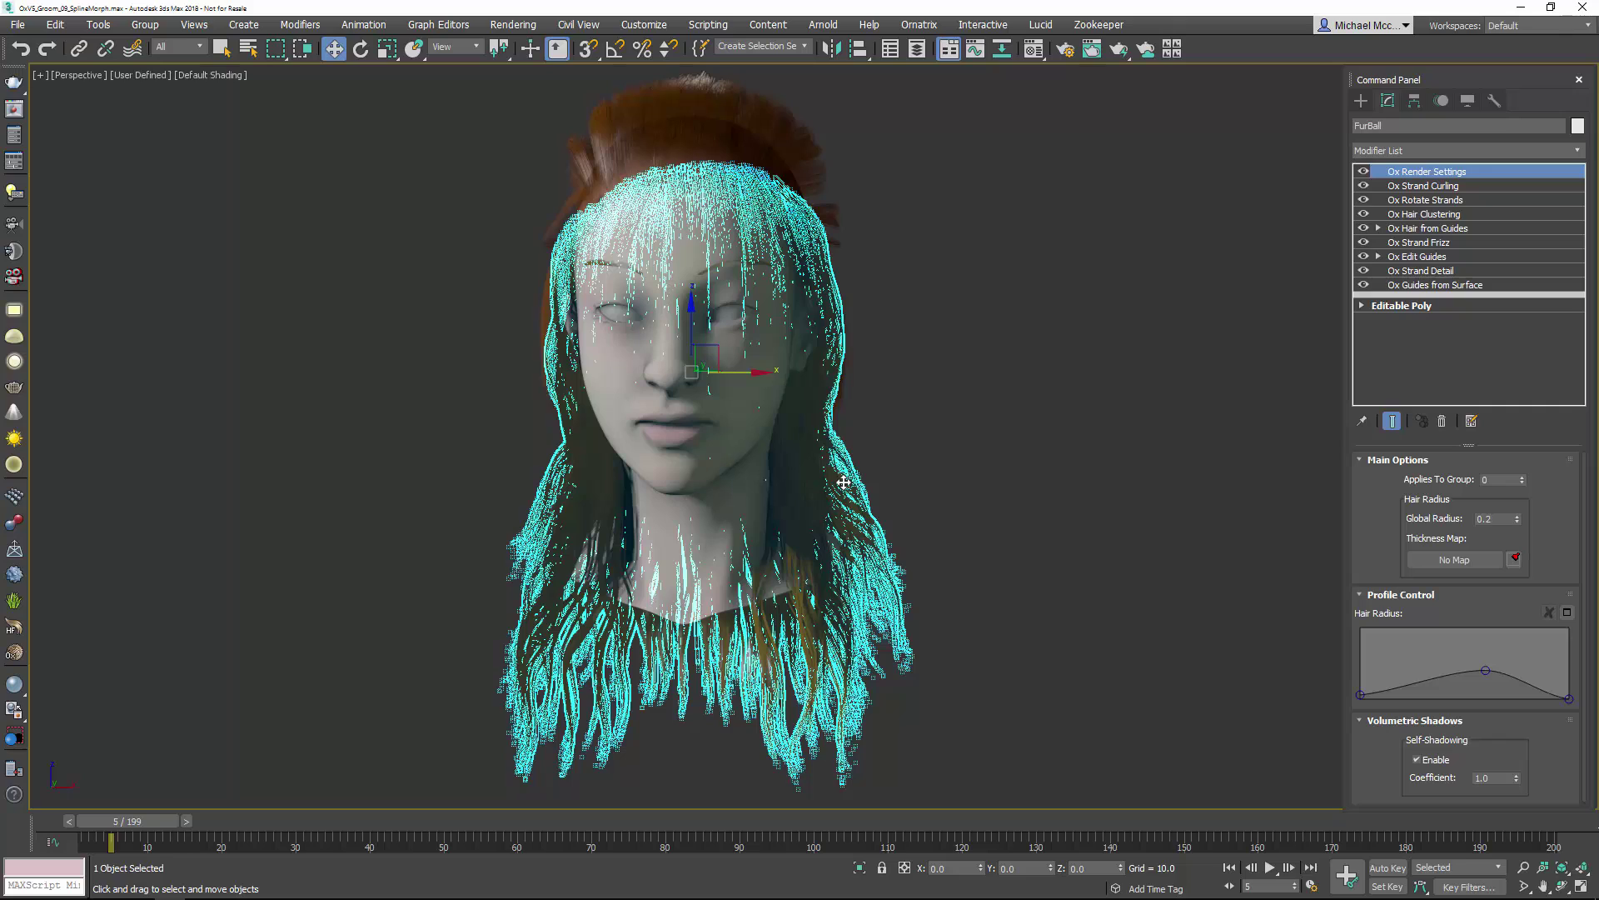
pyautogui.click(1363, 171)
pyautogui.click(1363, 185)
pyautogui.click(1363, 199)
pyautogui.click(1364, 213)
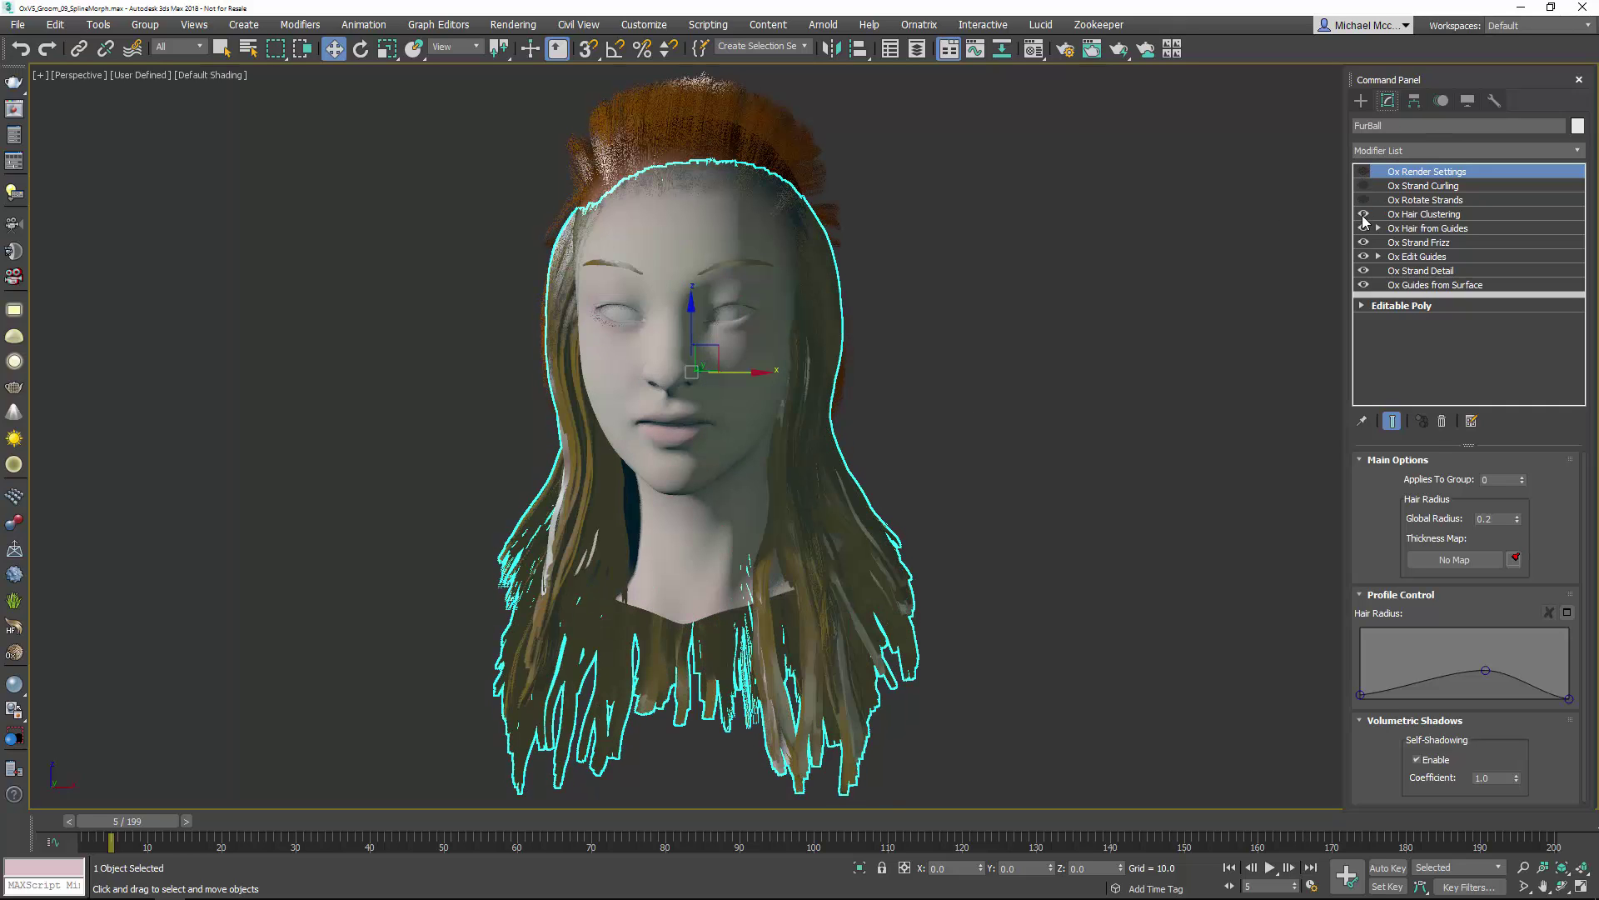
pyautogui.click(1363, 228)
# Step: Add an Ox Edit Guides modifier directly above Ox Strand Frizz
pyautogui.click(1419, 243)
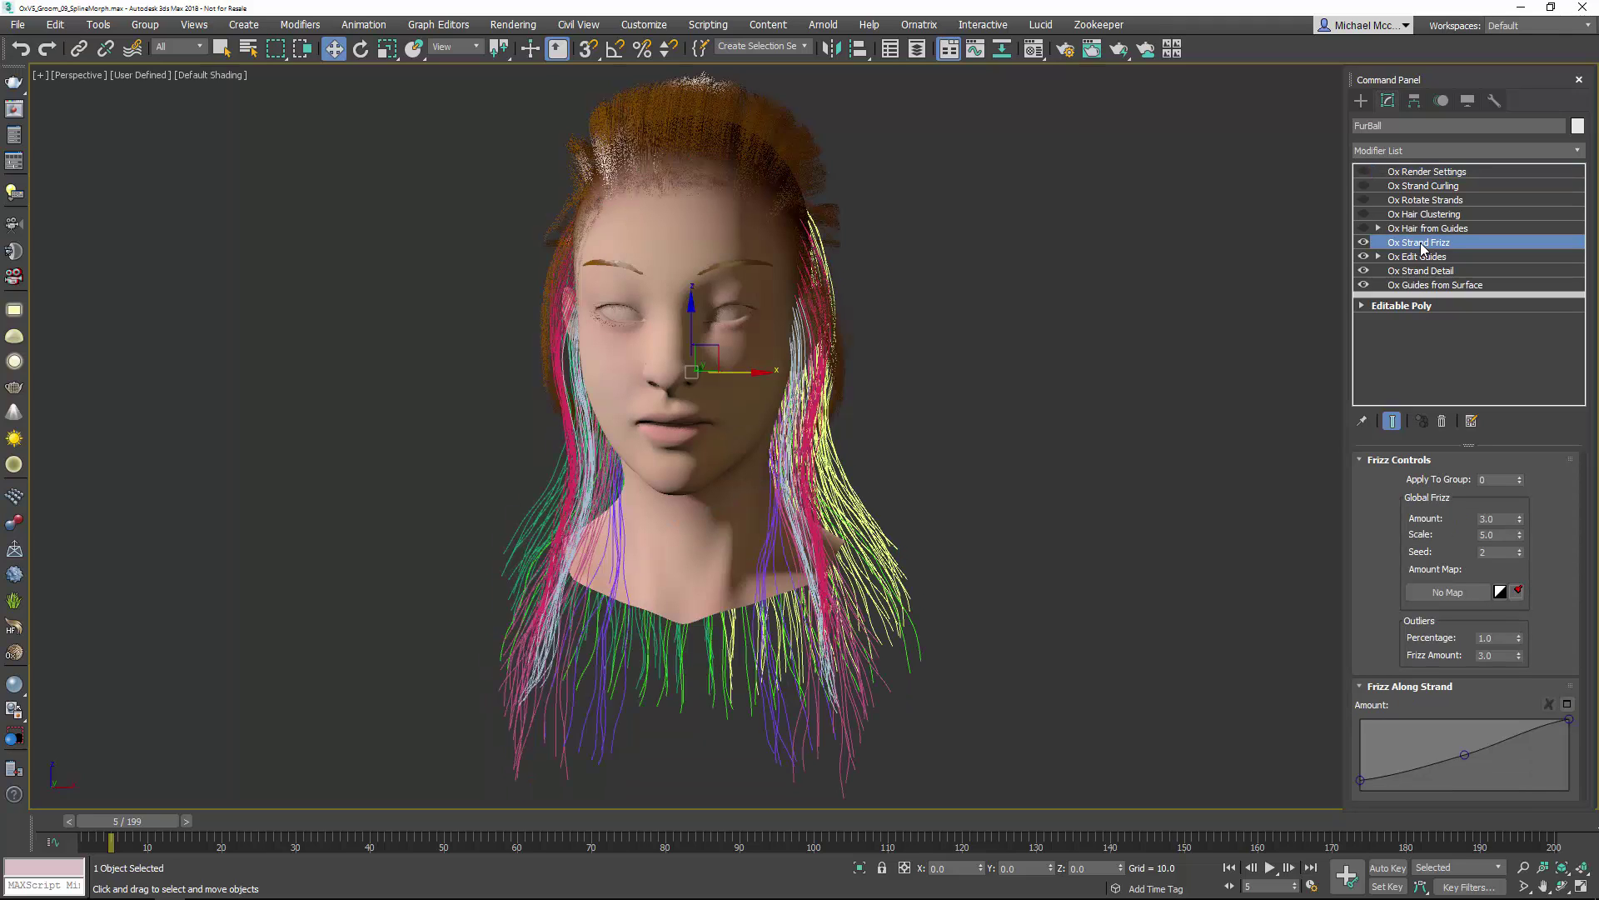
pyautogui.click(1422, 146)
pyautogui.scroll(-10, 1422, 146)
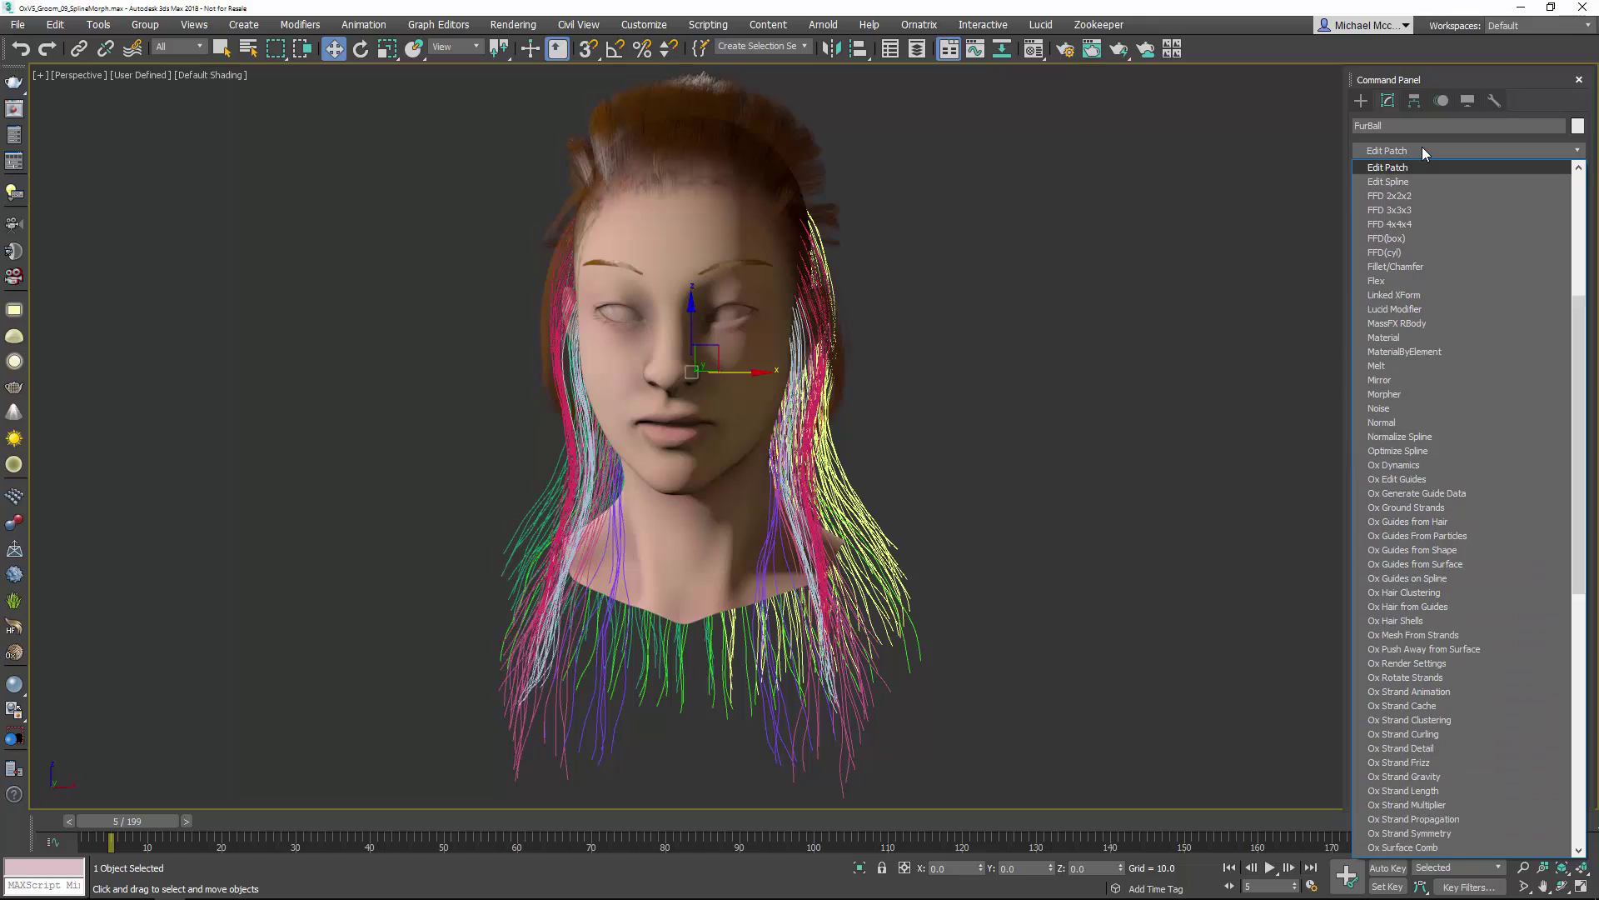
pyautogui.scroll(-7, 1417, 137)
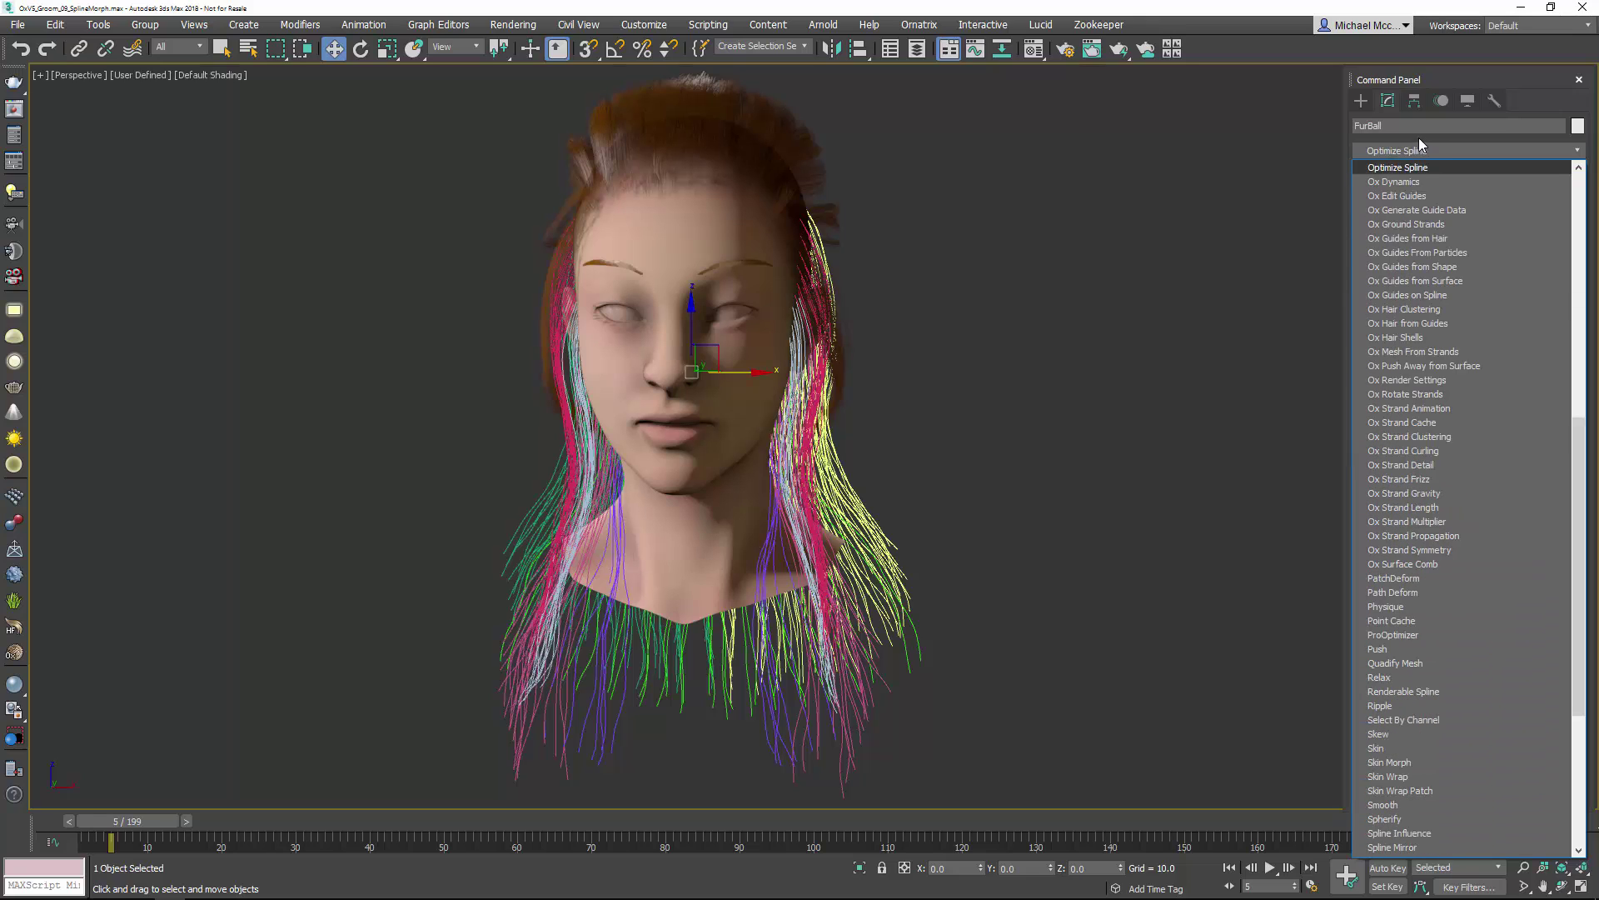
pyautogui.click(1412, 197)
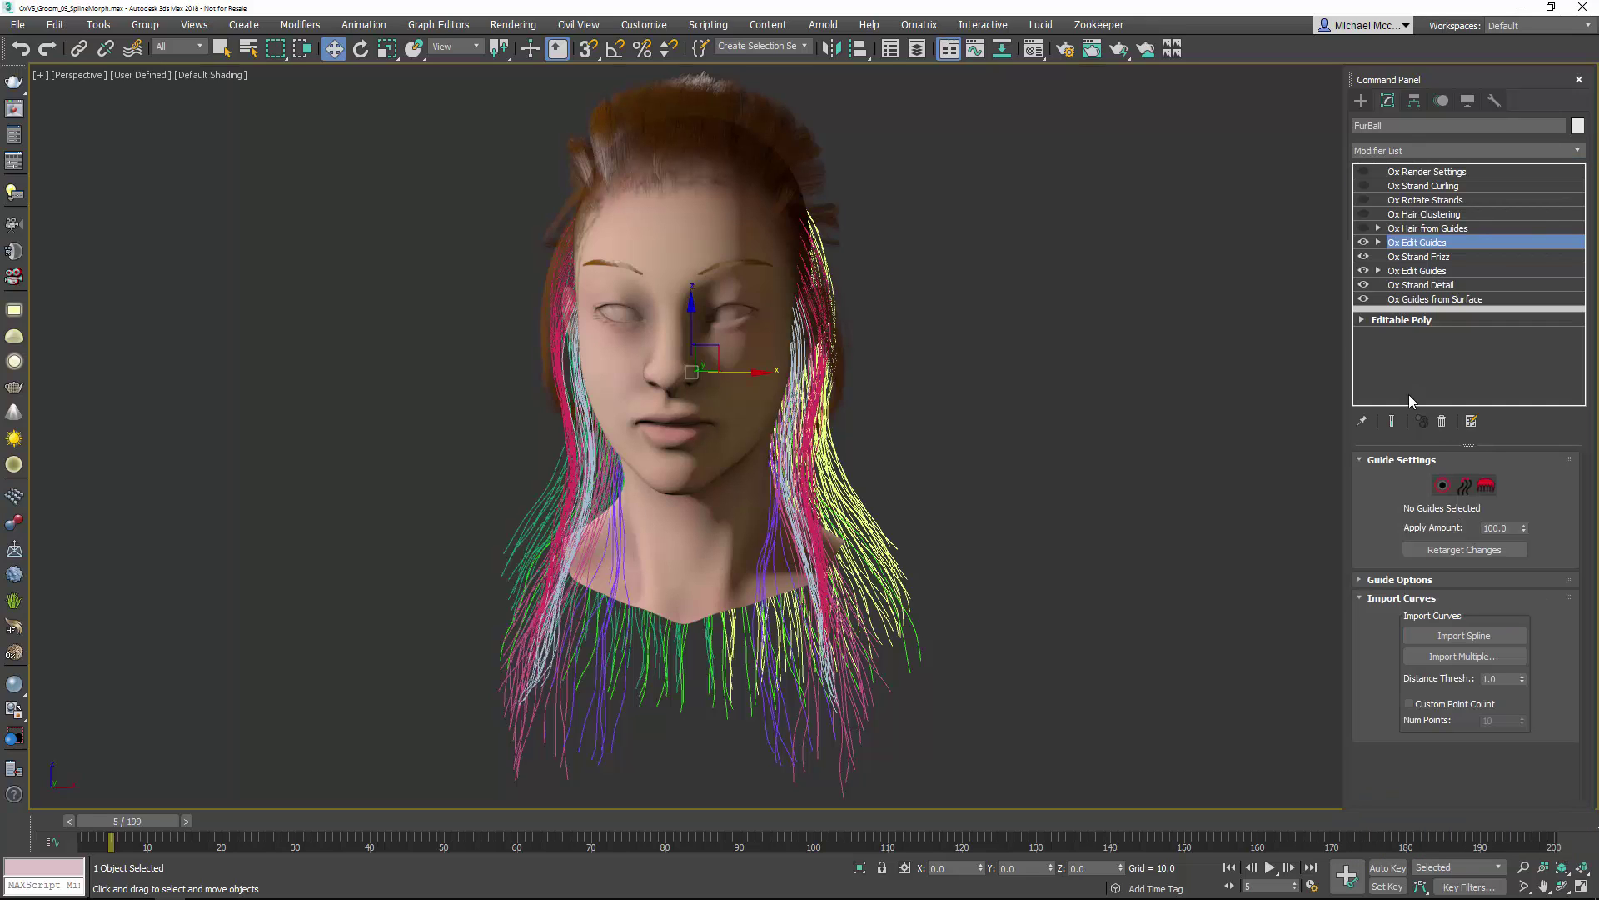
# Step: Sweep the lower ends of the guides on one side of the neck outward with the Move brush
pyautogui.click(1485, 486)
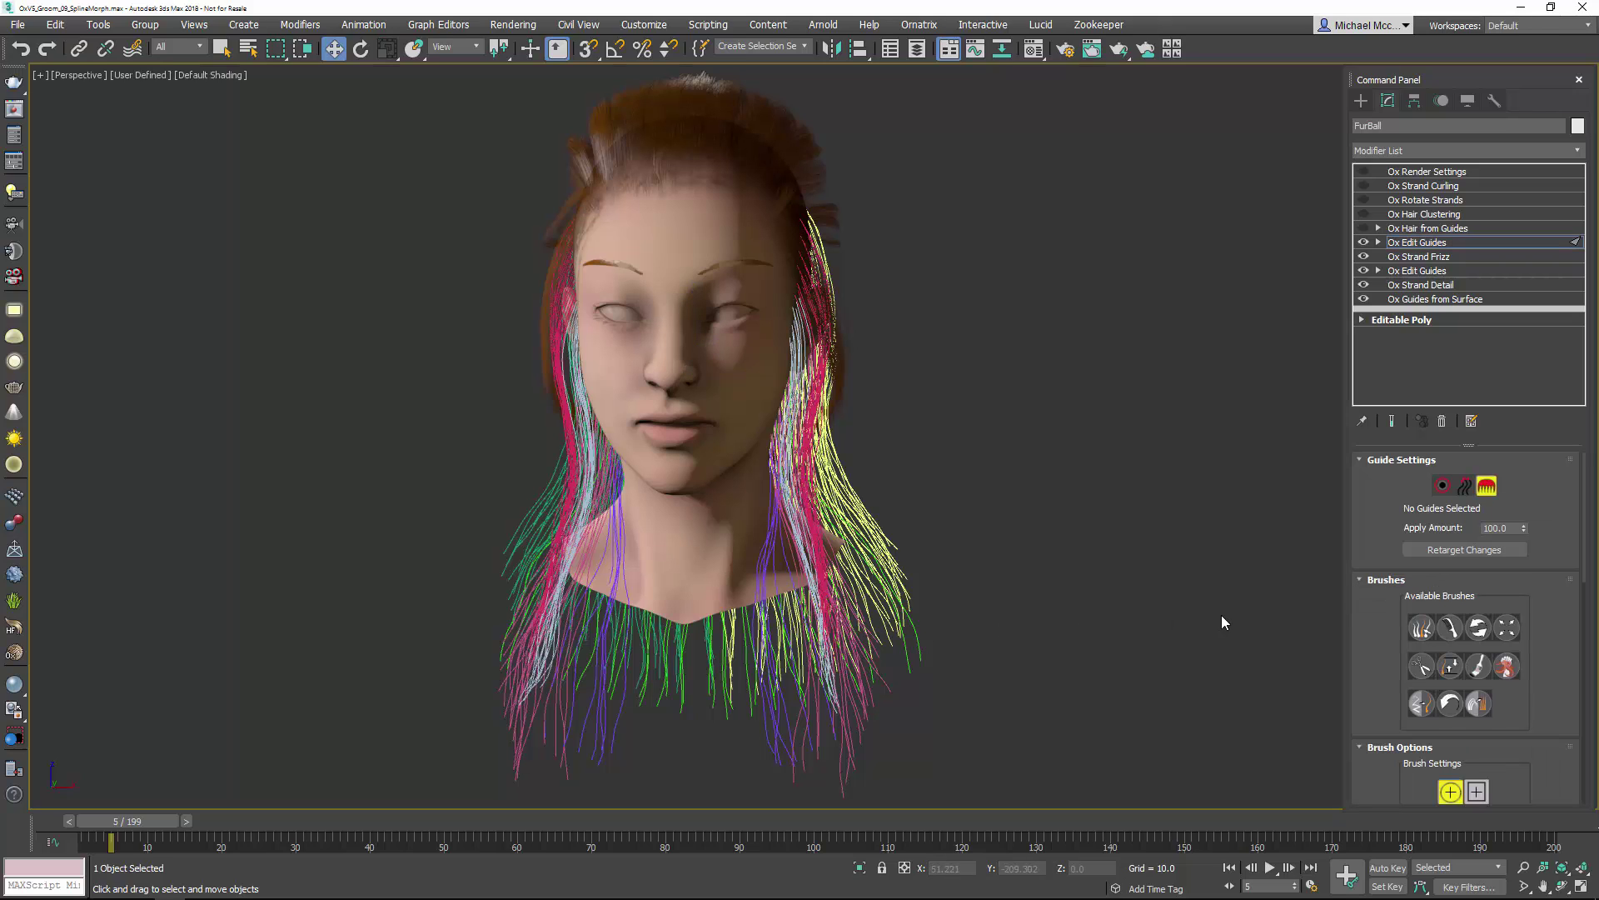
pyautogui.click(1450, 628)
pyautogui.moveTo(812, 646)
pyautogui.mouseDown()
pyautogui.moveTo(903, 647)
pyautogui.moveTo(920, 598)
pyautogui.moveTo(956, 589)
pyautogui.moveTo(969, 627)
pyautogui.moveTo(1030, 583)
pyautogui.moveTo(948, 677)
pyautogui.moveTo(1017, 649)
pyautogui.mouseUp()
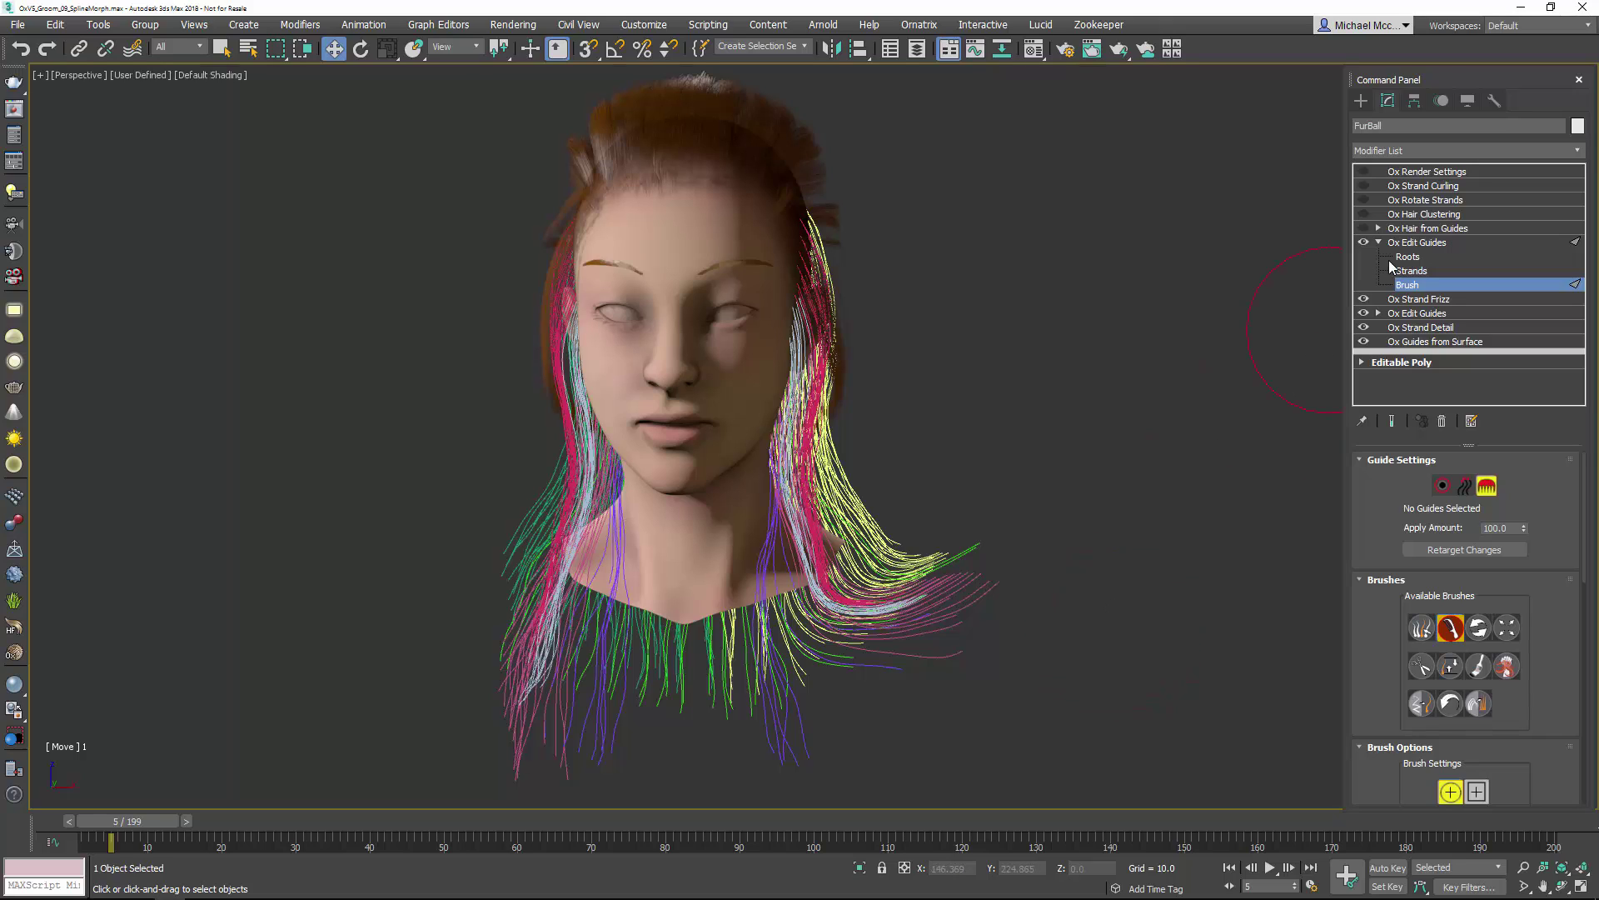
# Step: Rename the upper Ox Edit Guides modifier as EgCurl
pyautogui.click(1379, 242)
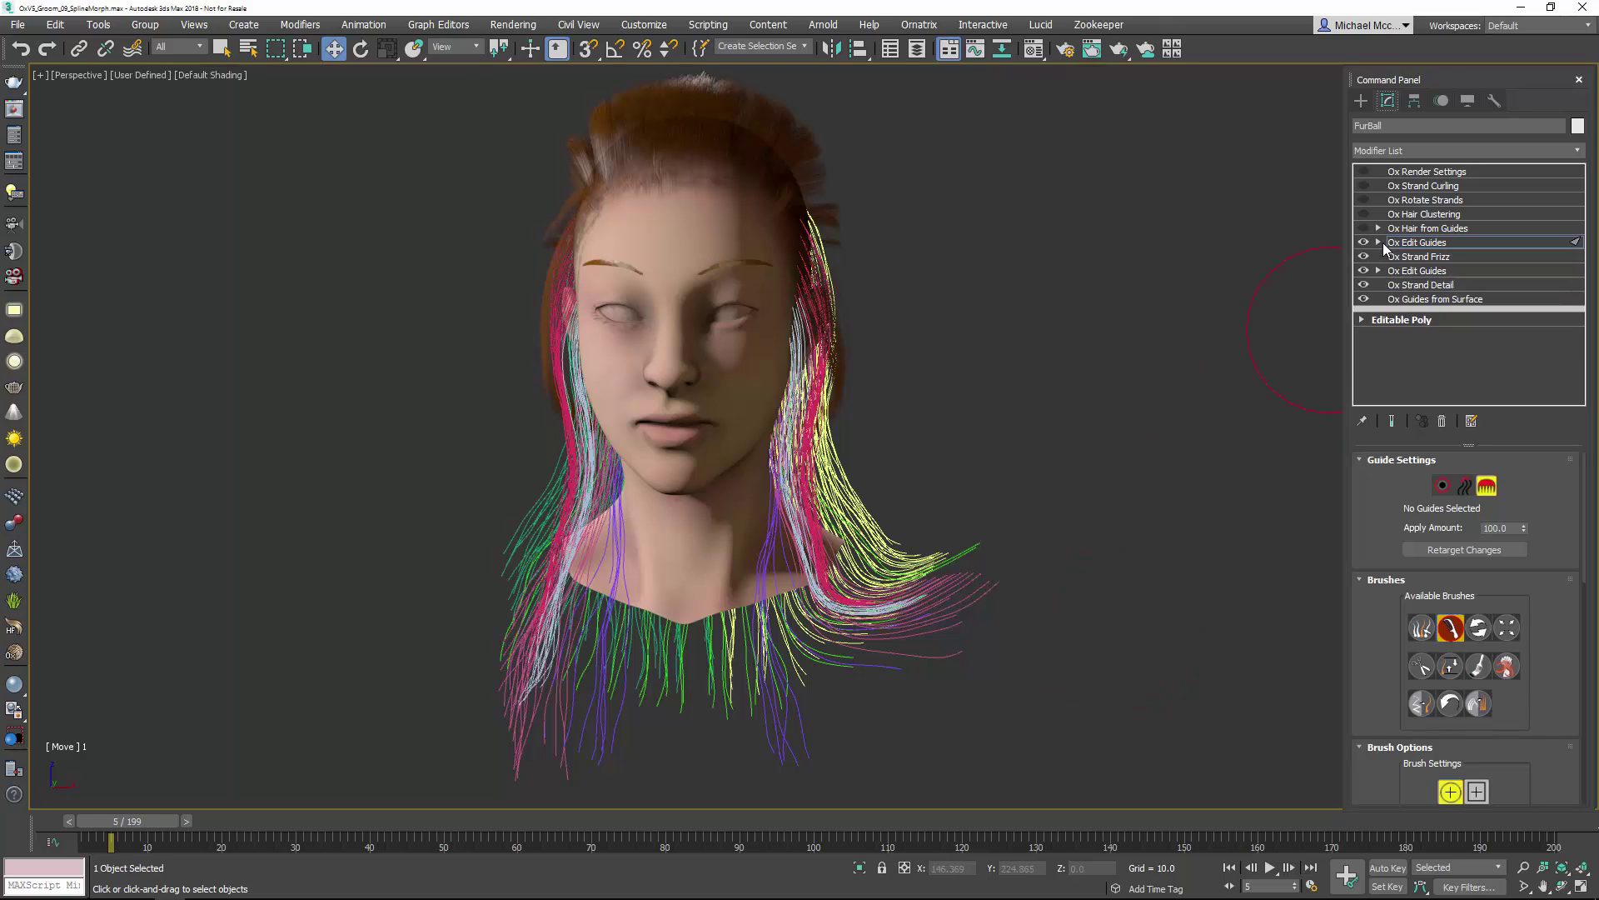
pyautogui.click(1411, 242)
pyautogui.rightClick(1418, 243)
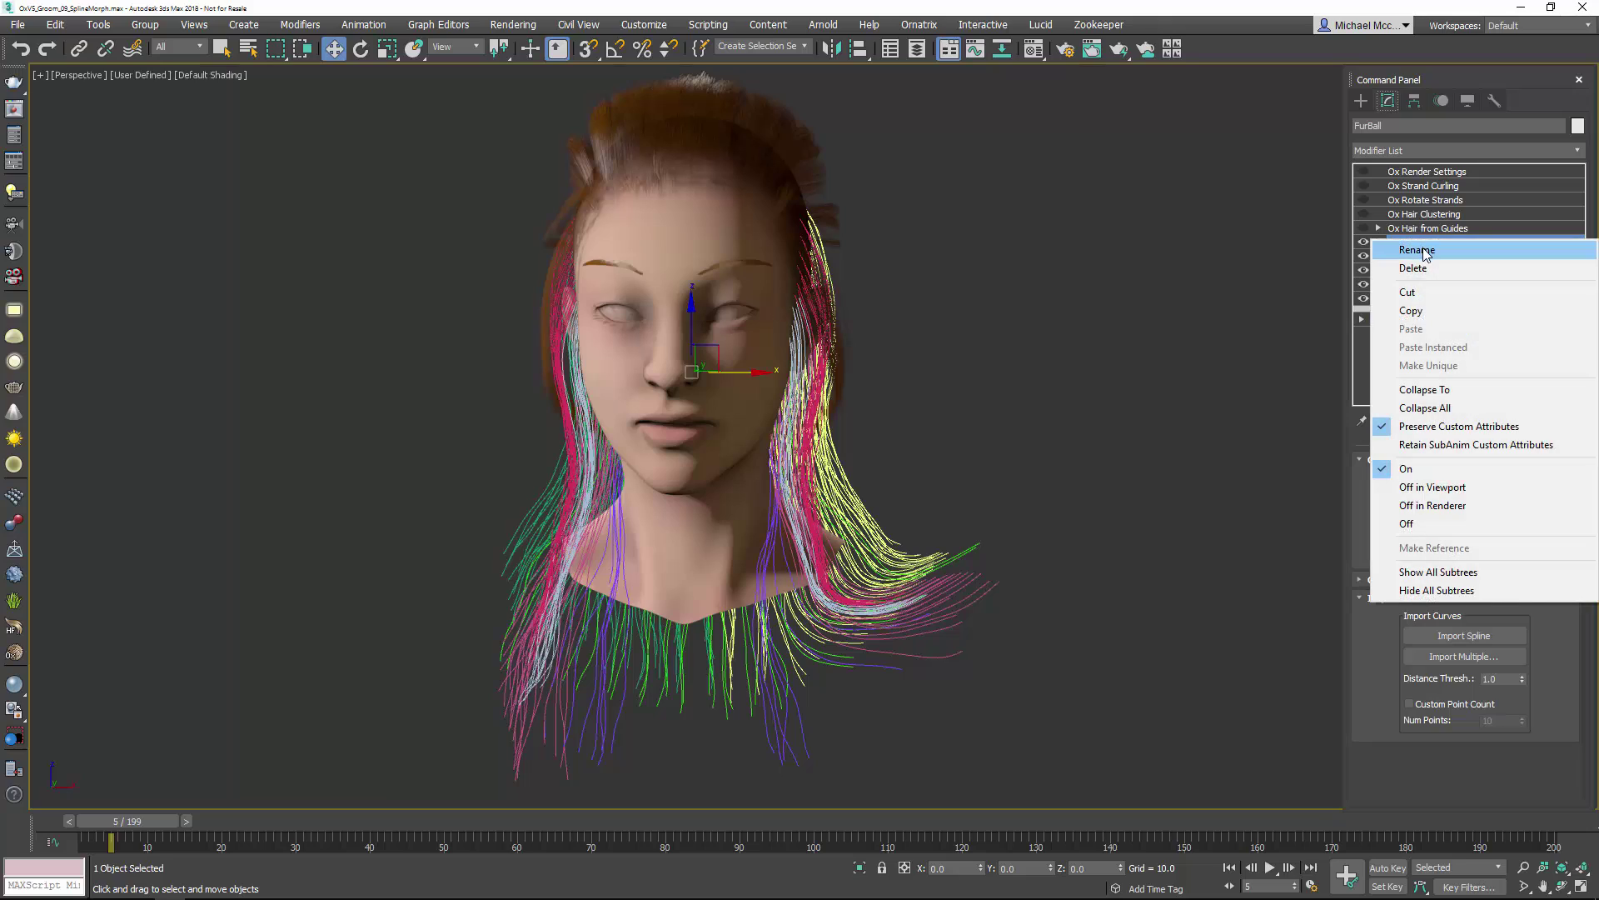
pyautogui.click(1450, 250)
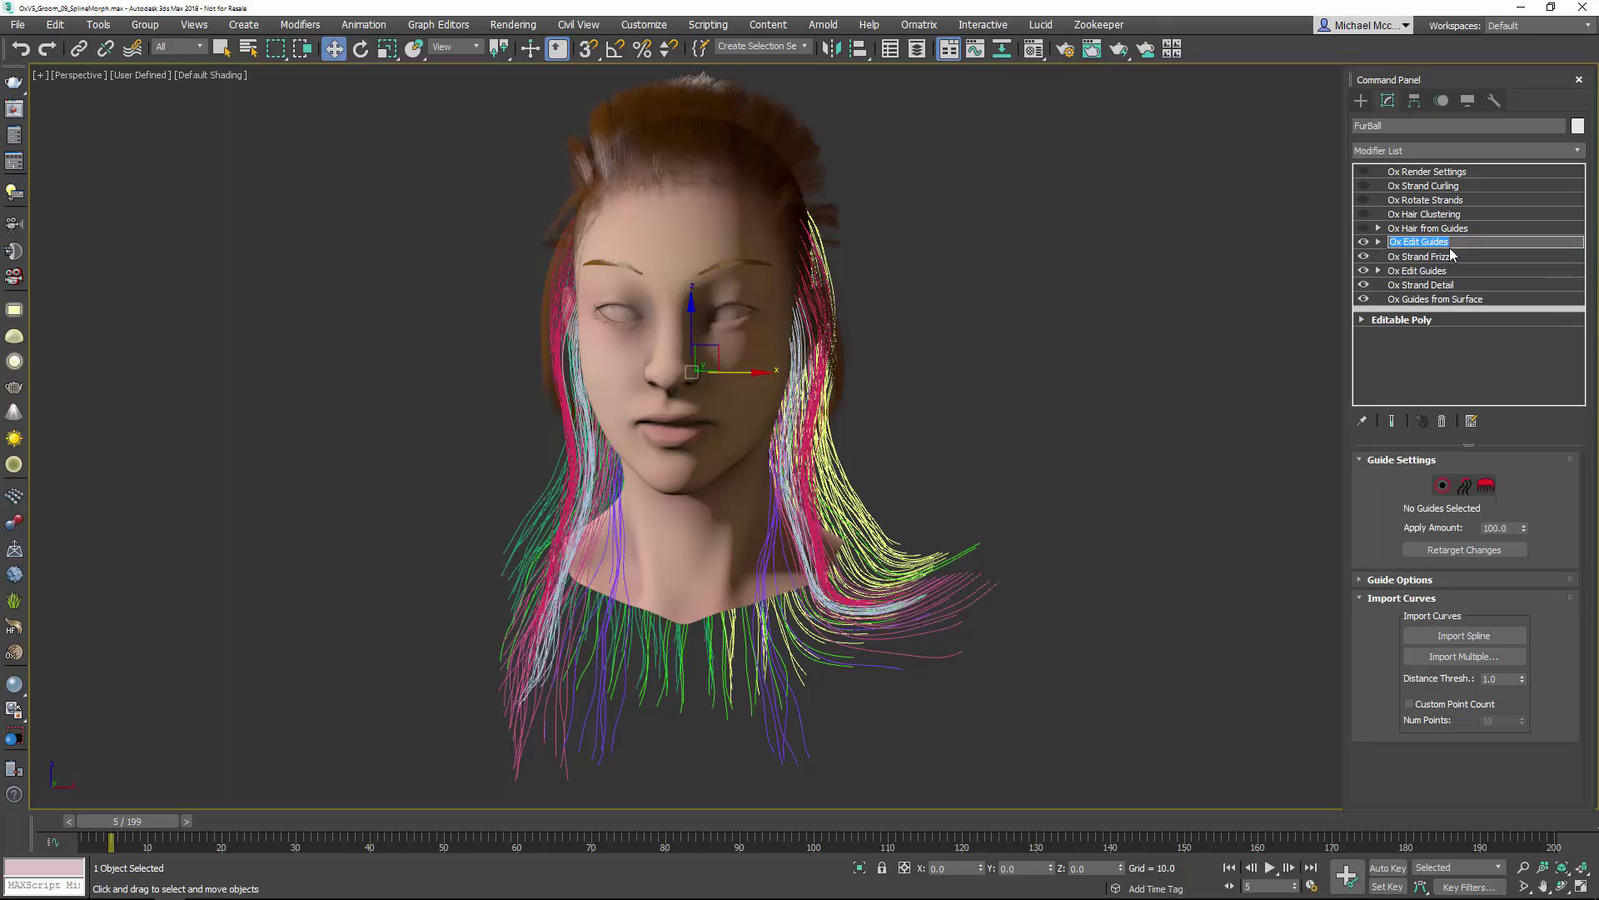
pyautogui.write('EgCurl')
pyautogui.press('Return')
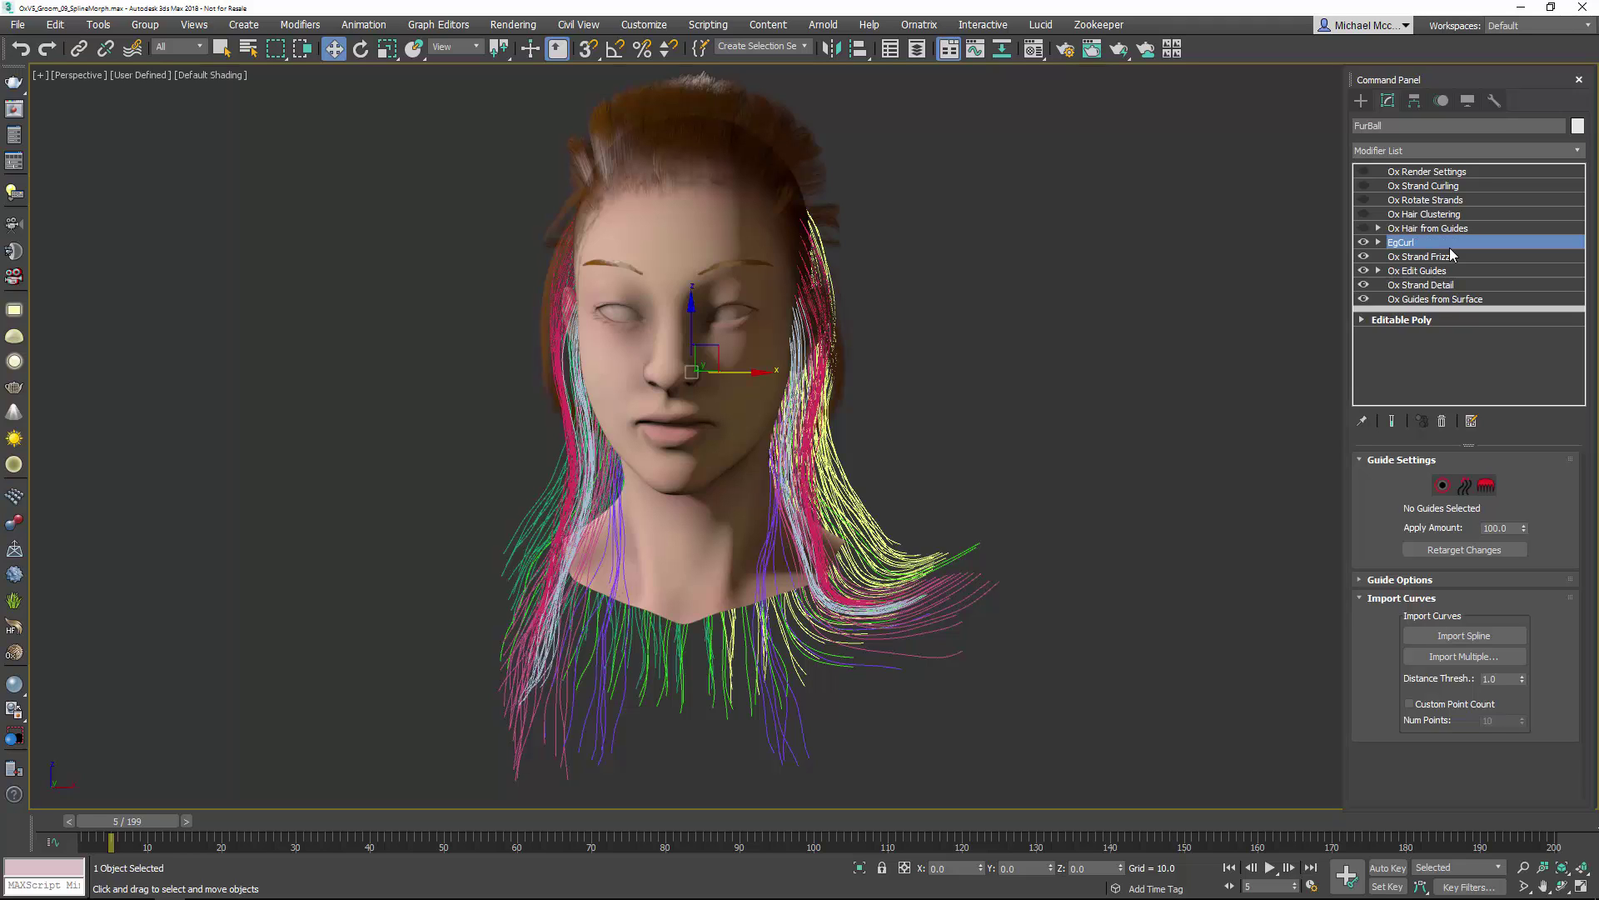
# Step: Add another Ox Edit Guides modifier directly above EgCurl
pyautogui.click(1398, 150)
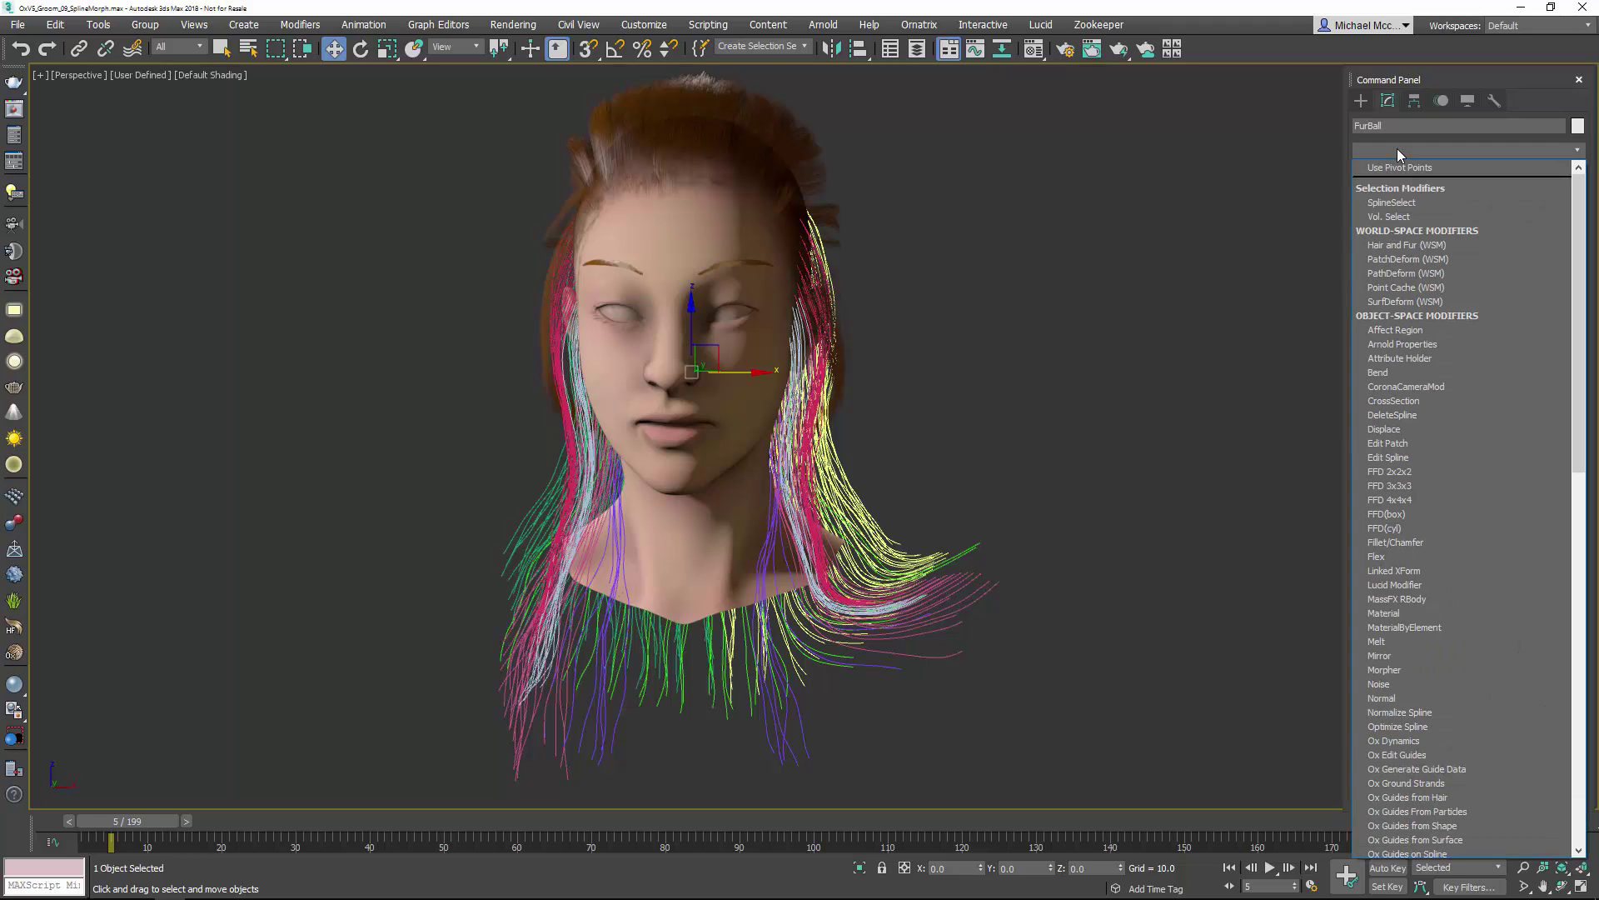
pyautogui.write('o')
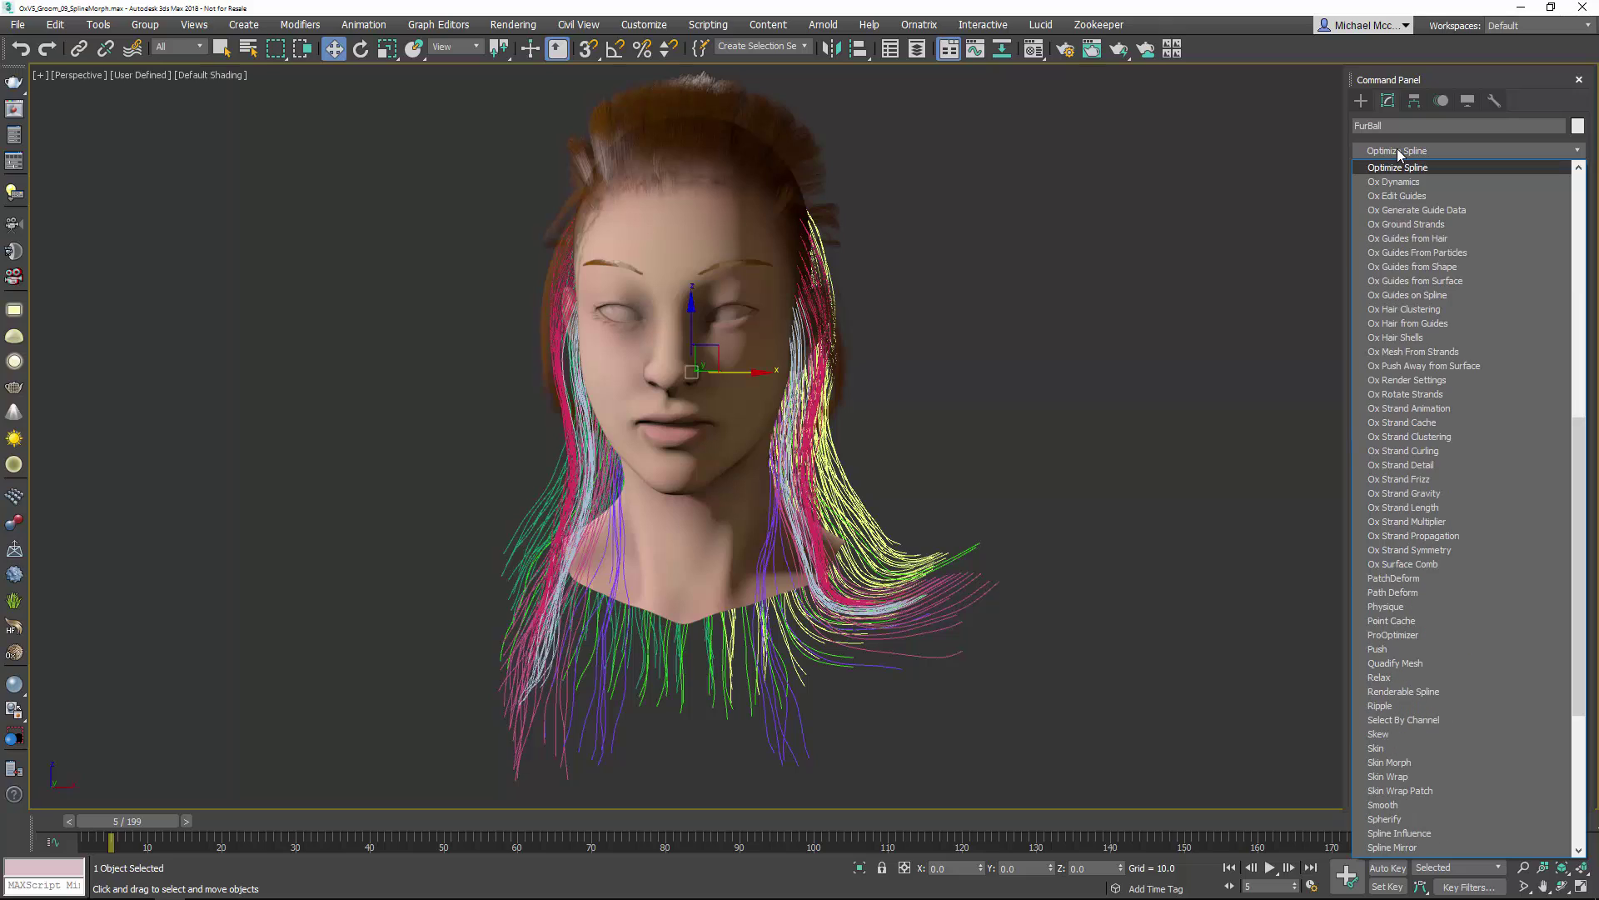
pyautogui.click(1404, 197)
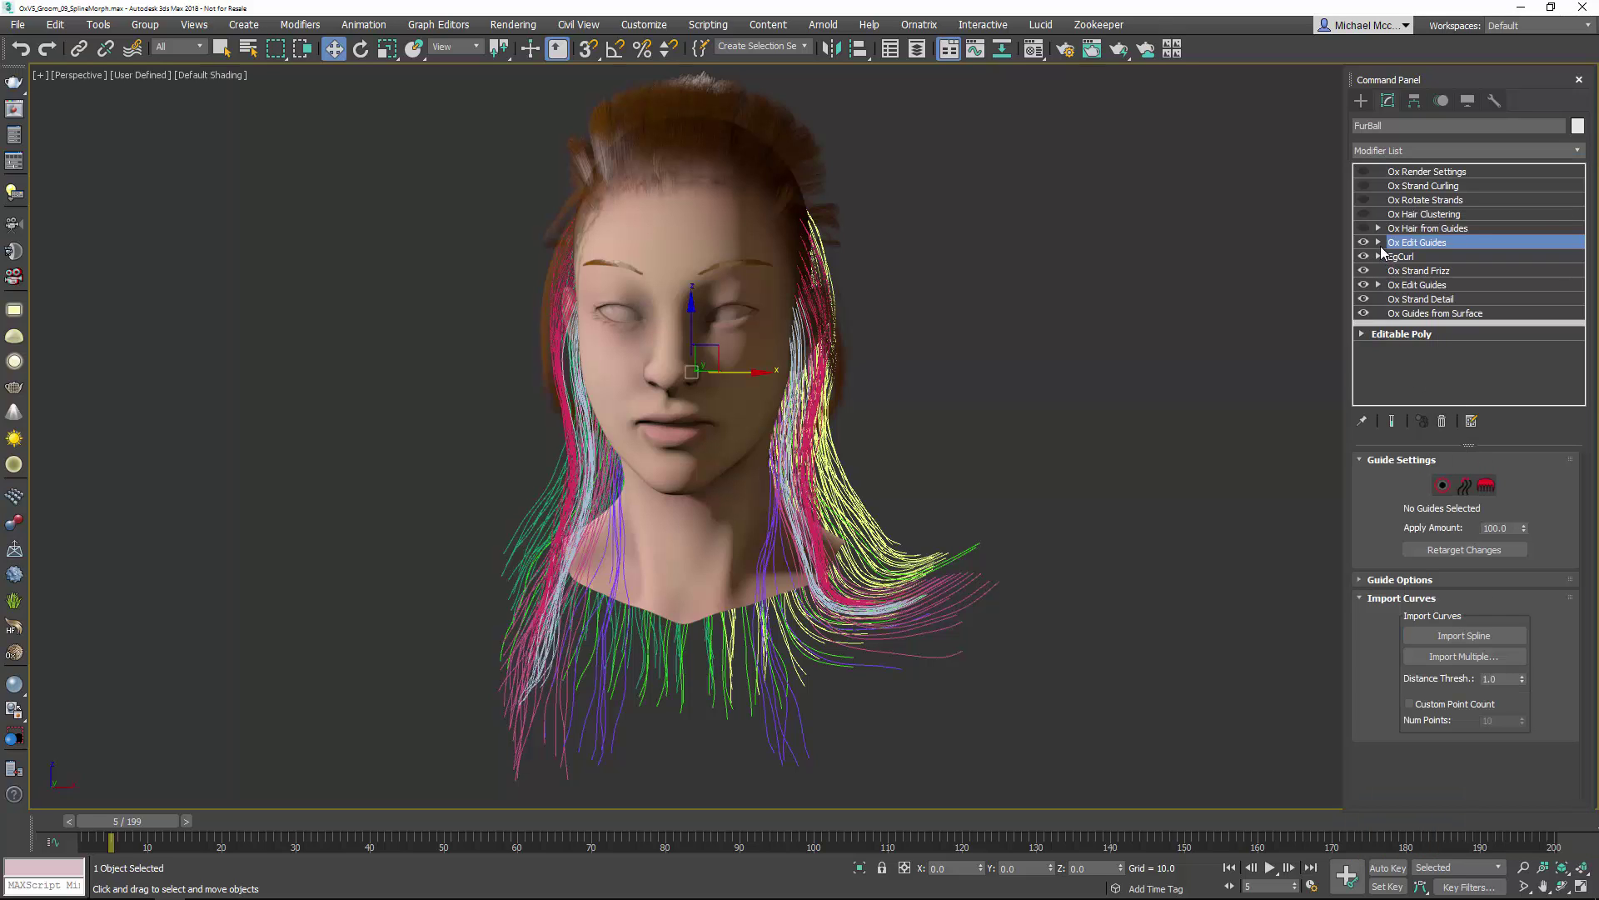
# Step: Brush the lower ends of the rear guides backward, away from the neck, working from the side of the head
pyautogui.click(1378, 241)
pyautogui.click(1408, 286)
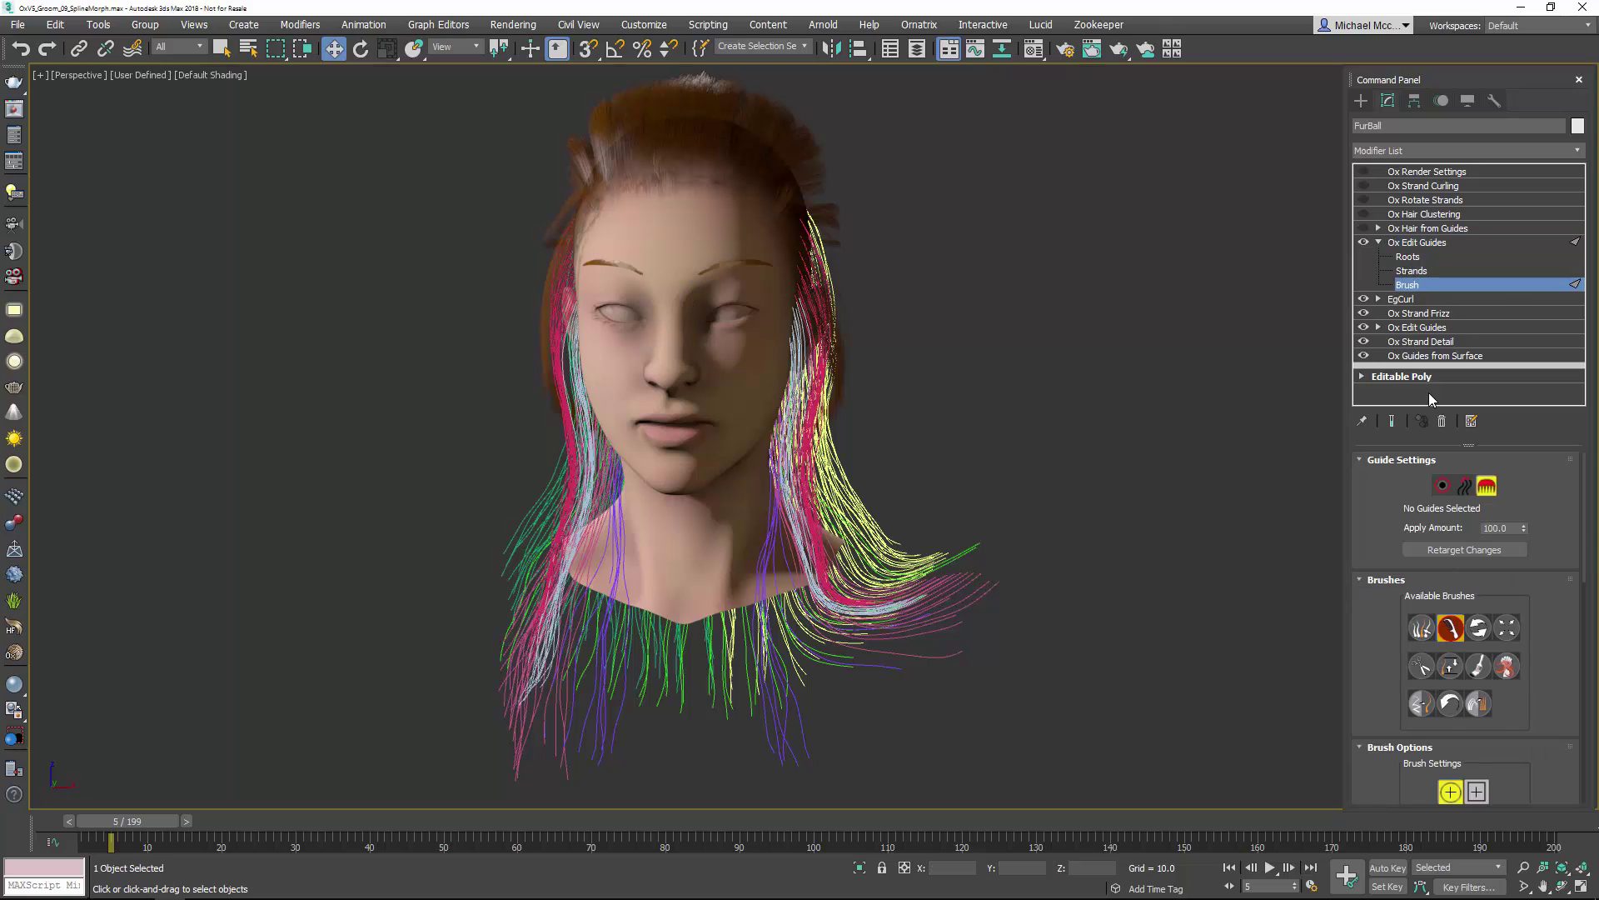
pyautogui.moveTo(989, 508)
pyautogui.keyDown('alt'); pyautogui.mouseDown(button='middle')
pyautogui.moveTo(915, 516)
pyautogui.moveTo(971, 489)
pyautogui.mouseUp(button='middle'); pyautogui.keyUp('alt')
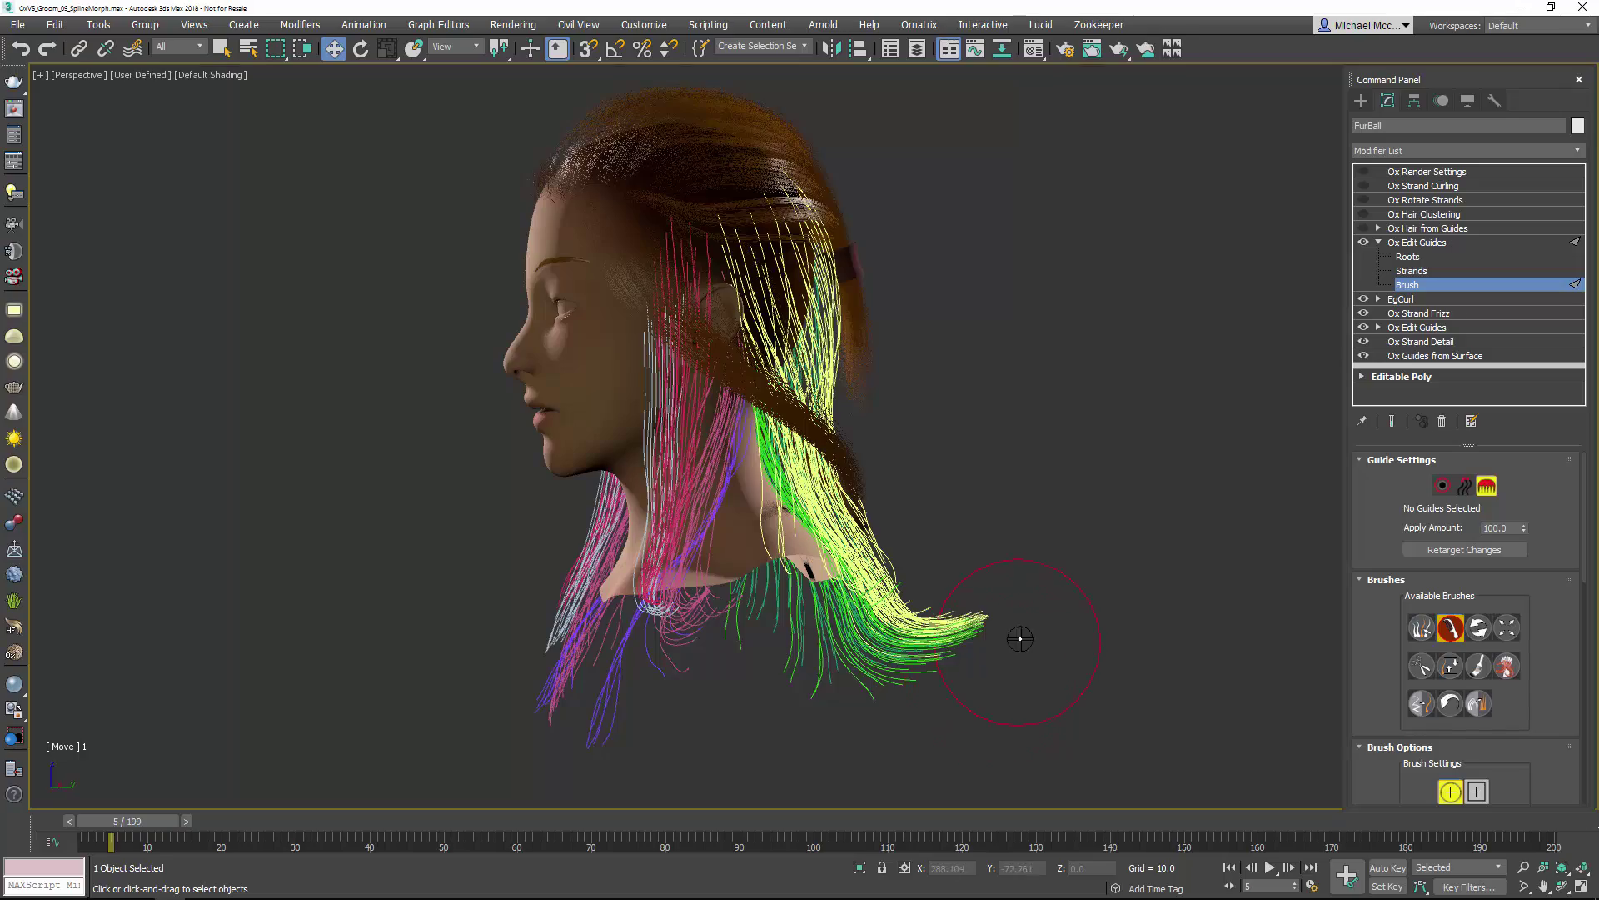
pyautogui.moveTo(1017, 638)
pyautogui.keyDown('alt'); pyautogui.mouseDown(button='middle')
pyautogui.moveTo(1017, 675)
pyautogui.moveTo(950, 671)
pyautogui.moveTo(1080, 736)
pyautogui.moveTo(1117, 725)
pyautogui.mouseUp(button='middle'); pyautogui.keyUp('alt')
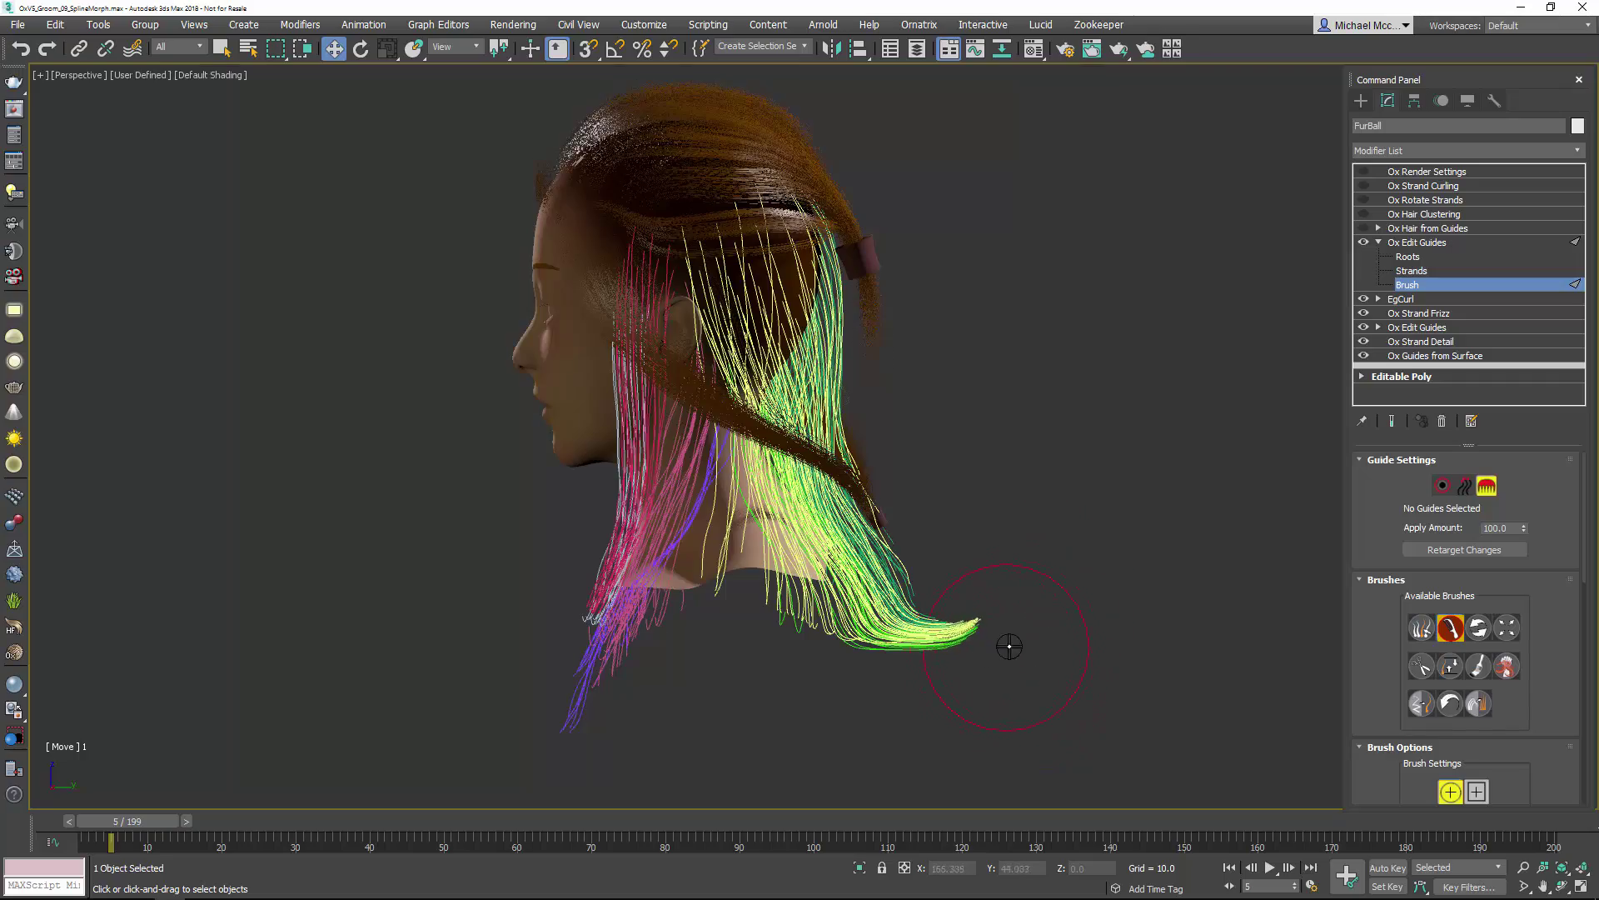
pyautogui.moveTo(1039, 661)
pyautogui.keyDown('alt'); pyautogui.mouseDown(button='middle')
pyautogui.moveTo(837, 693)
pyautogui.moveTo(1017, 678)
pyautogui.moveTo(1107, 642)
pyautogui.mouseUp(button='middle'); pyautogui.keyUp('alt')
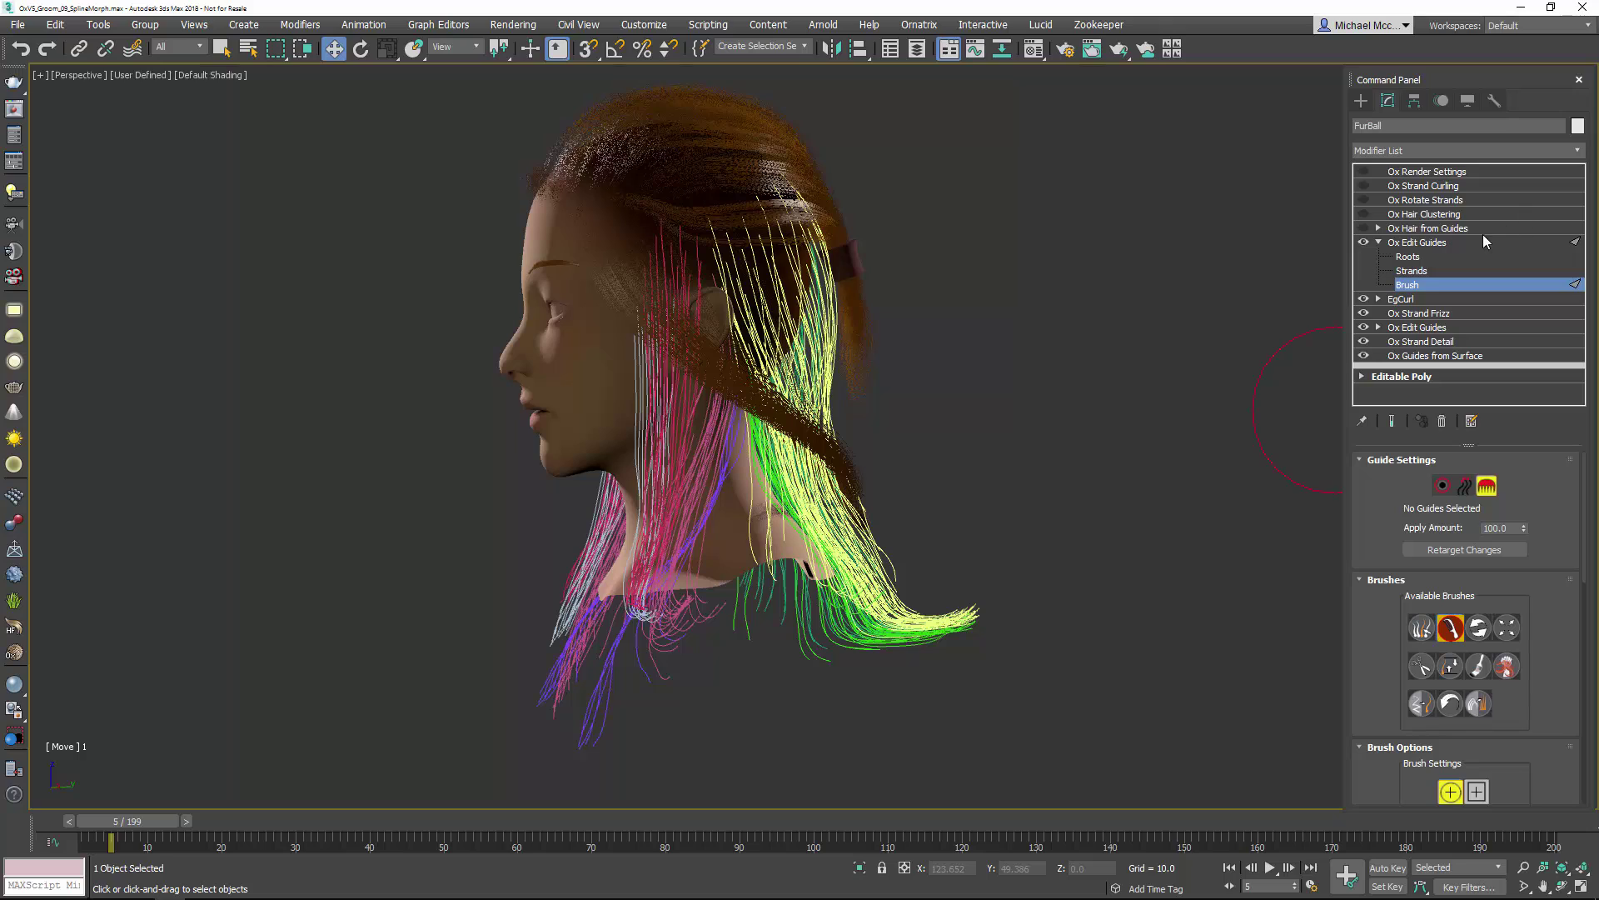
# Step: Rename the topmost Ox Edit Guides modifier as EgBlowBack and collapse its sub-object levels
pyautogui.click(1449, 245)
pyautogui.rightClick(1443, 247)
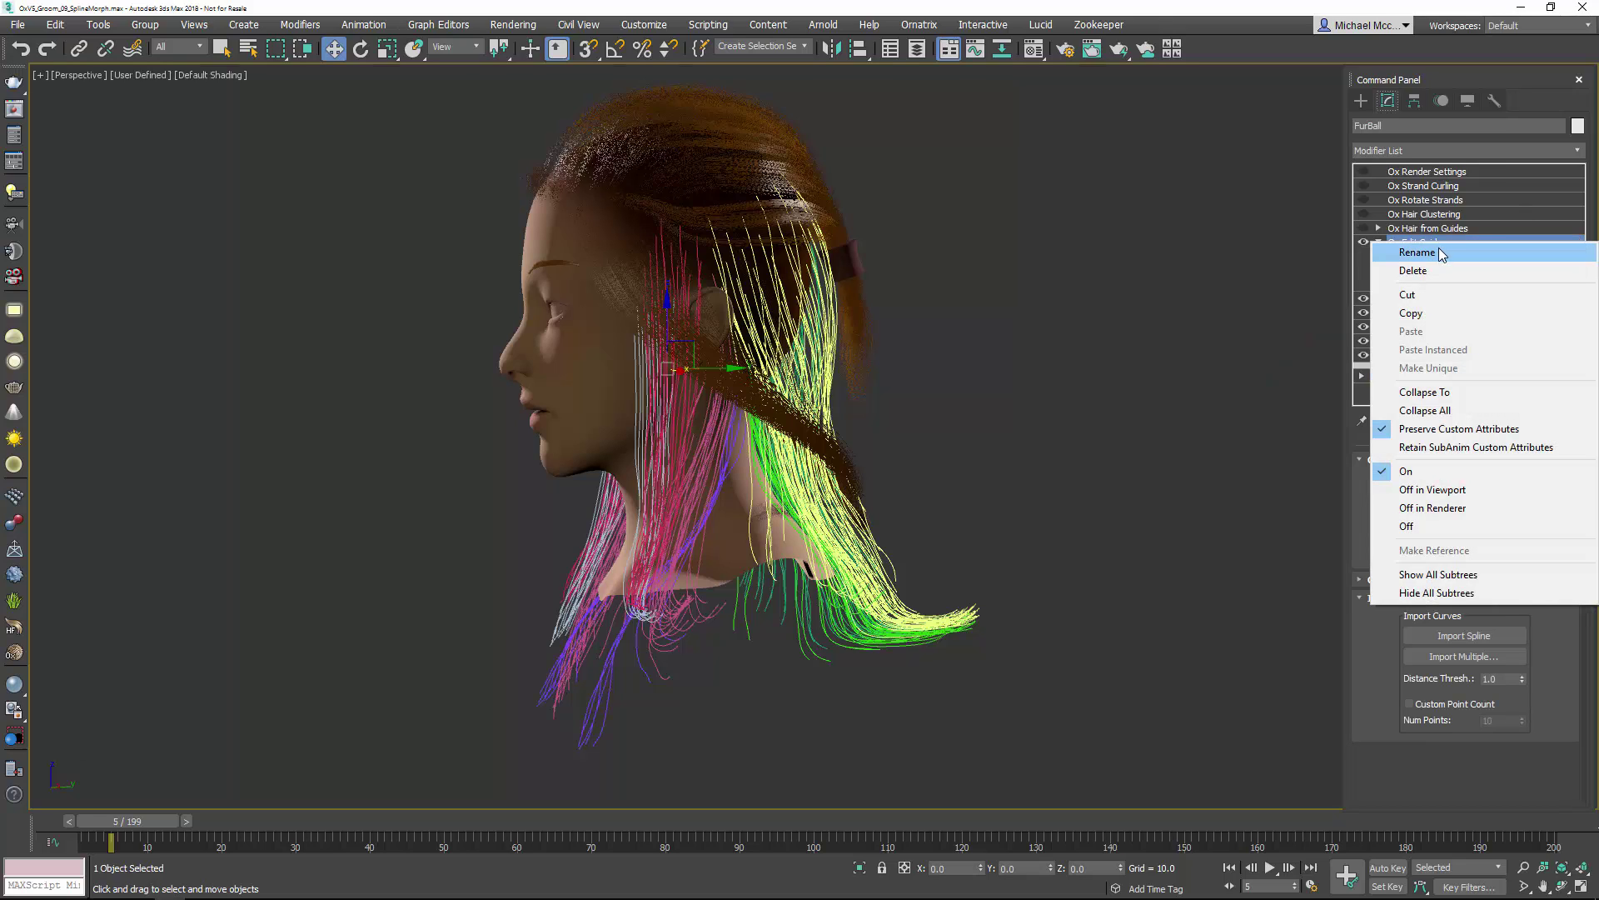
pyautogui.click(1443, 251)
pyautogui.write('EgBlowBack')
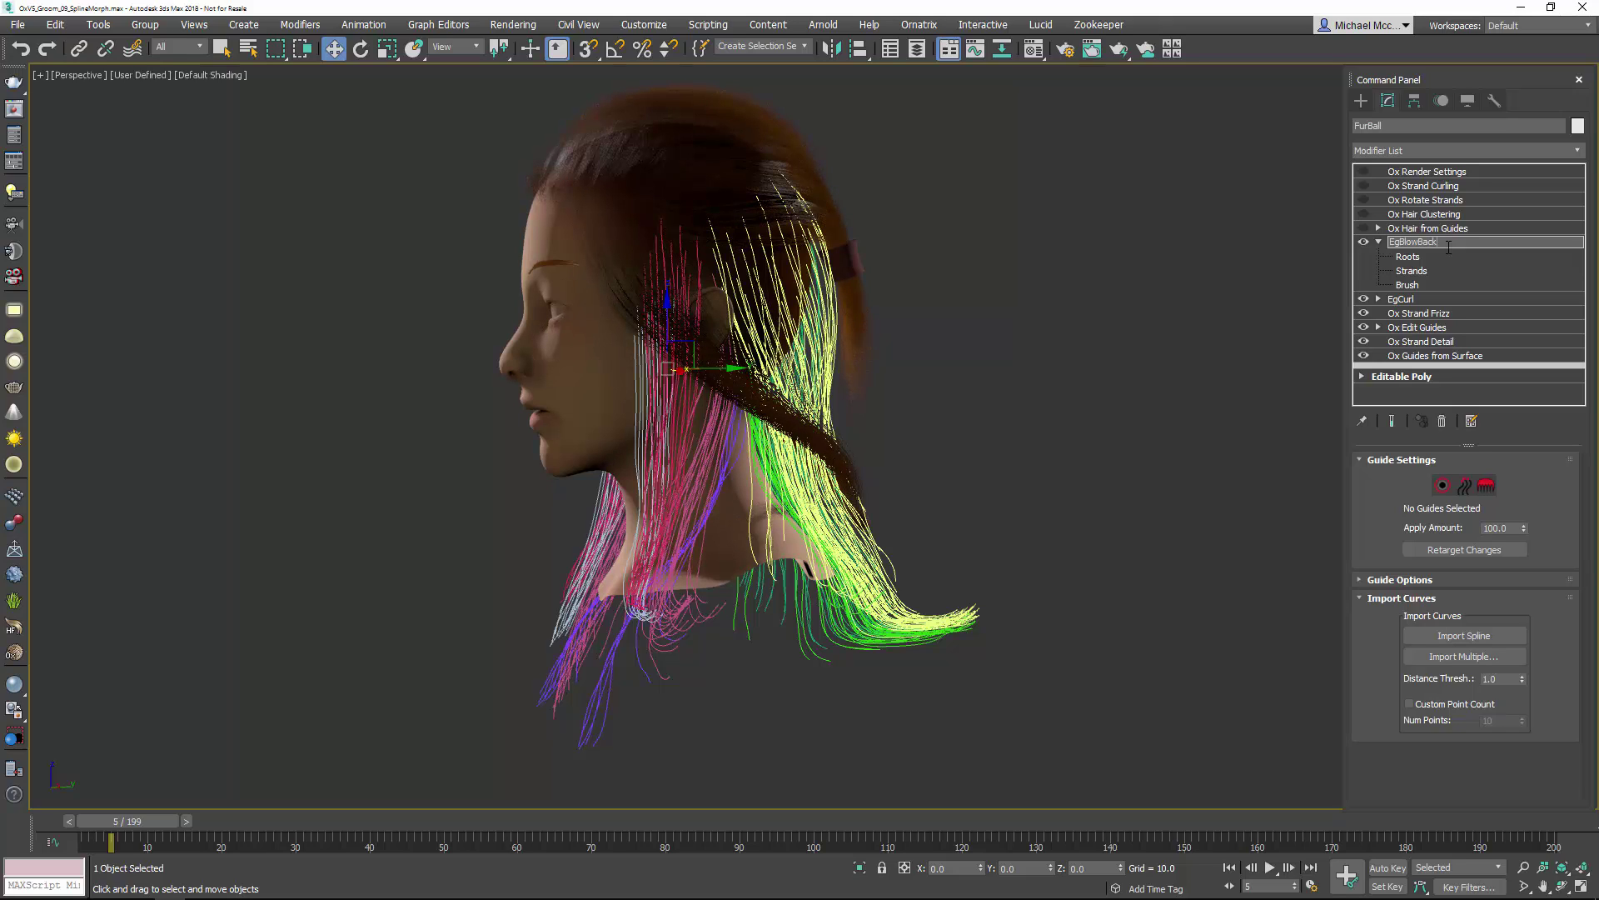
pyautogui.press('Return')
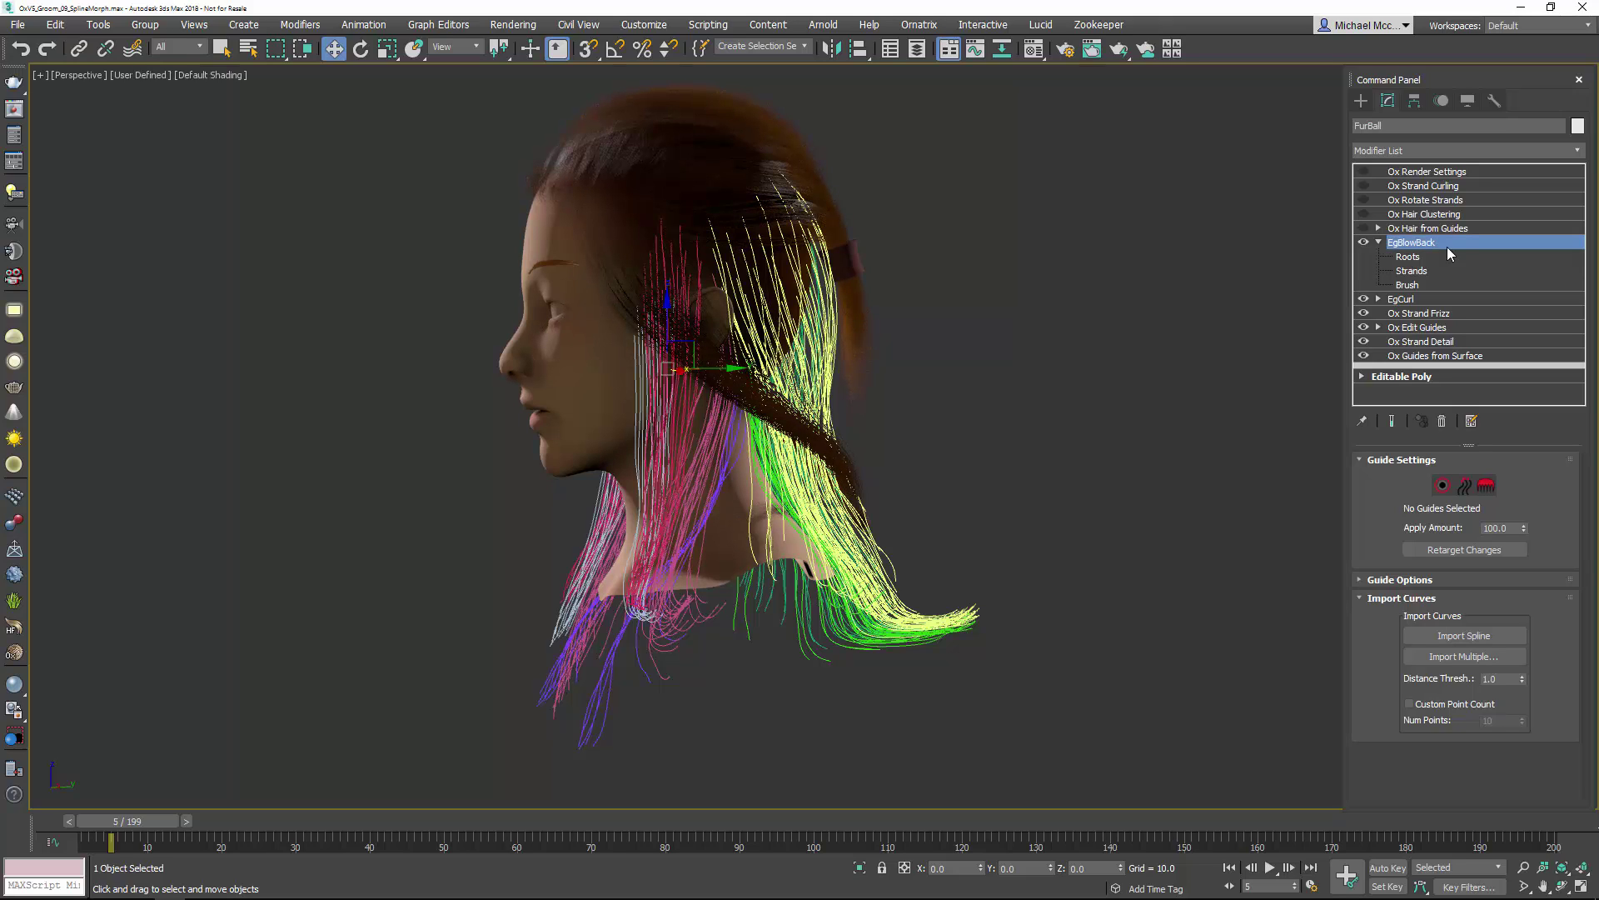
pyautogui.press('3')
pyautogui.click(1378, 241)
pyautogui.click(1396, 244)
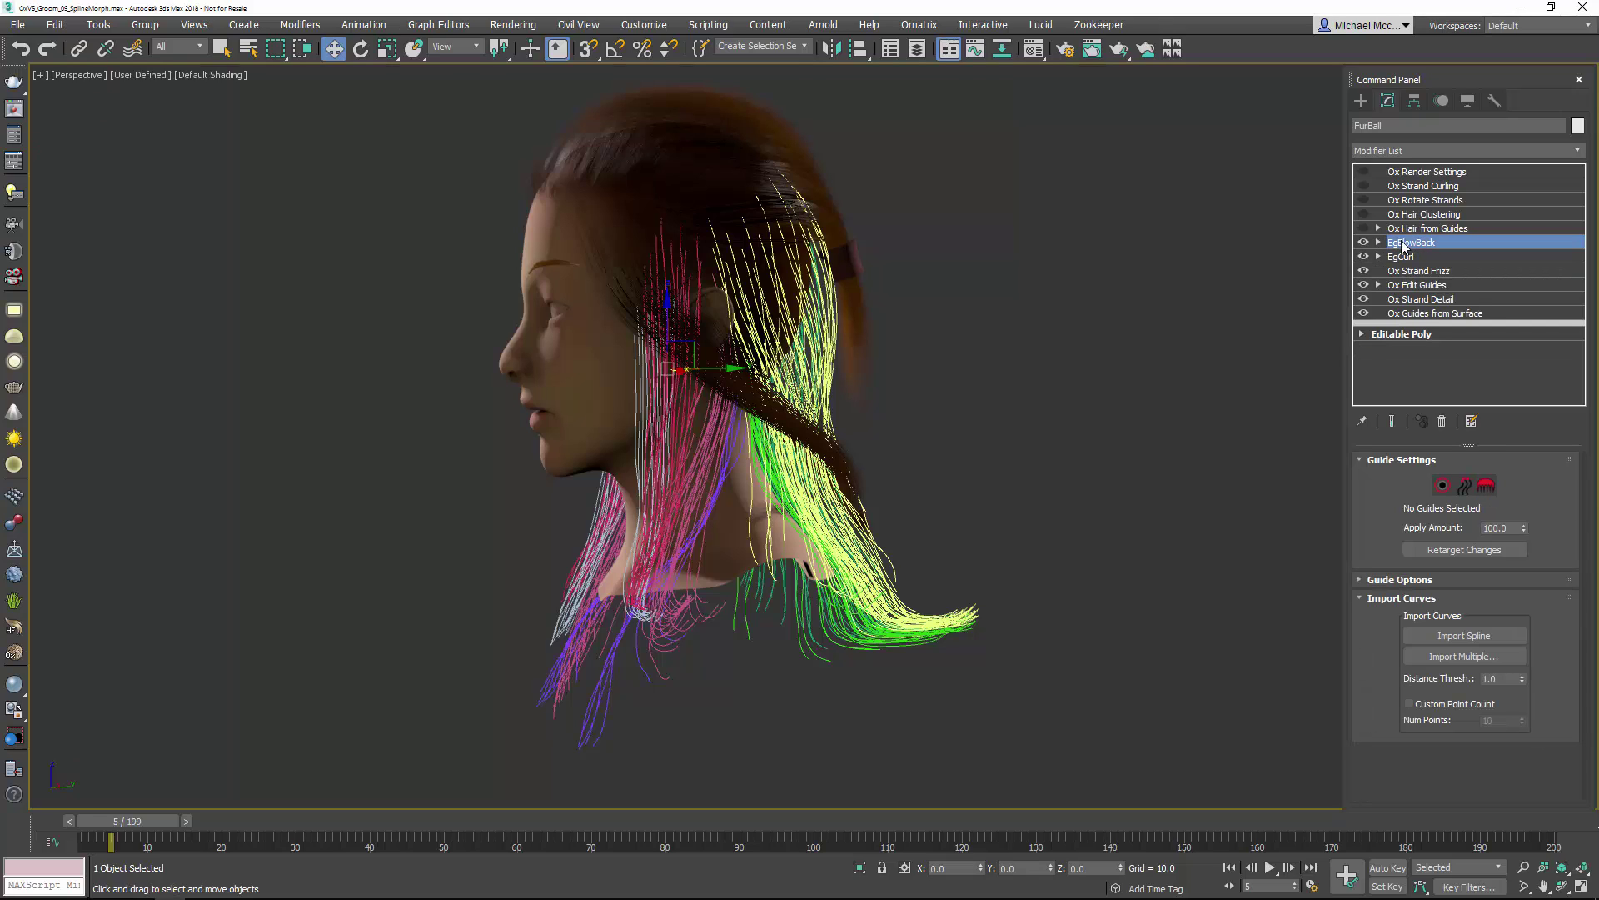
# Step: Select the EgCurl modifier and reset its Apply Amount to 0
pyautogui.click(1414, 256)
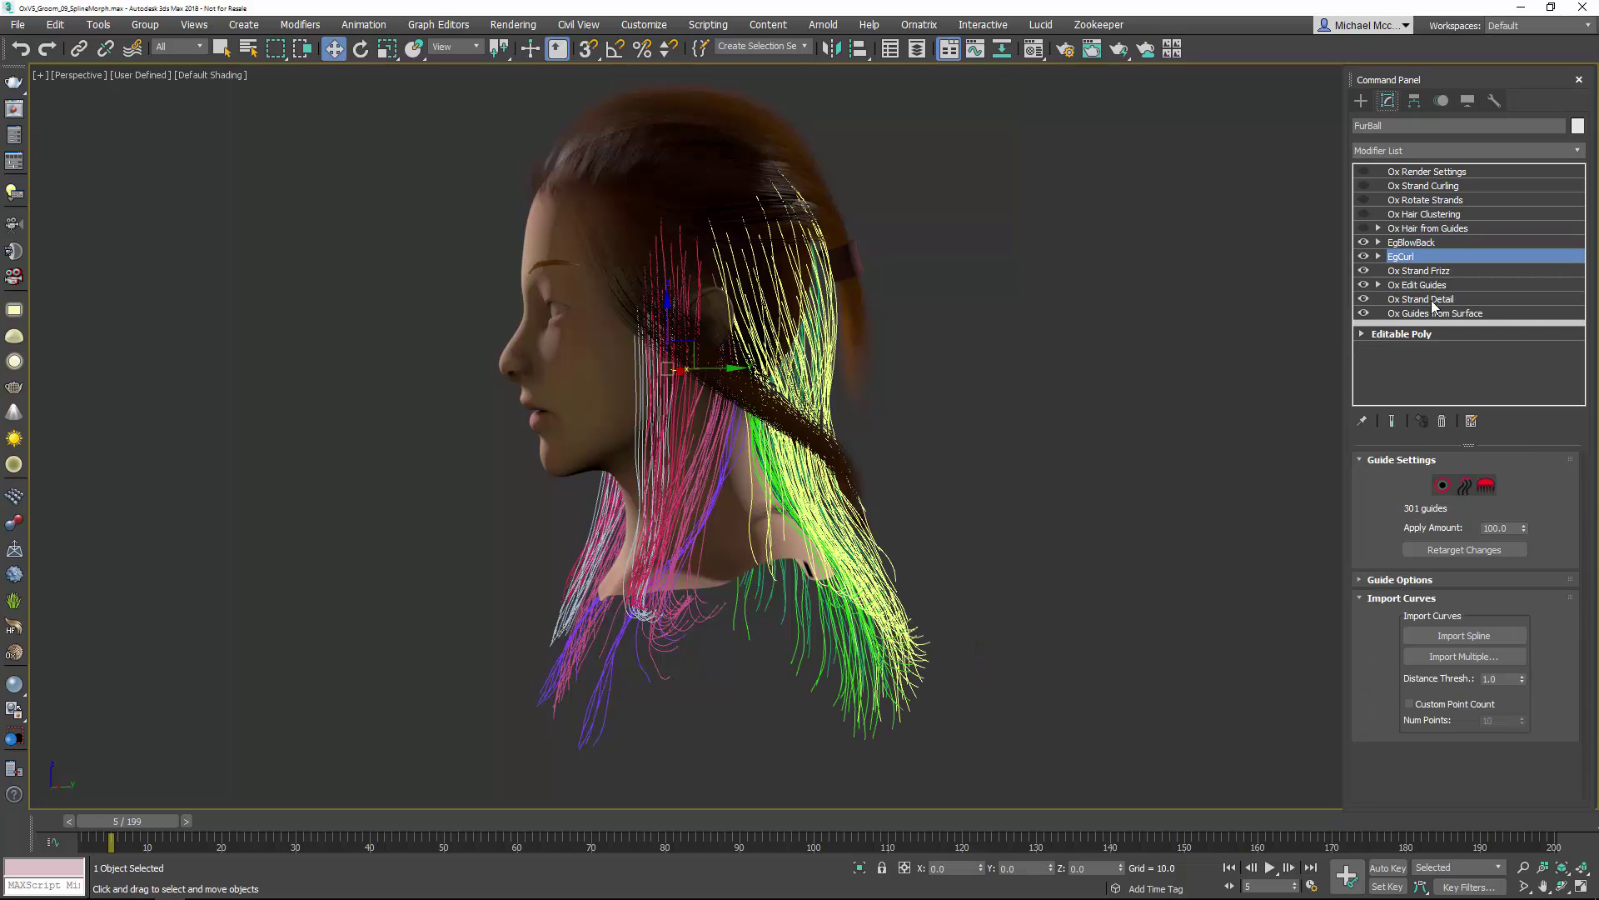
pyautogui.doubleClick(1511, 528)
pyautogui.keyDown('alt'); pyautogui.moveTo(968, 528); pyautogui.dragTo(1111, 526, button='middle'); pyautogui.keyUp('alt')
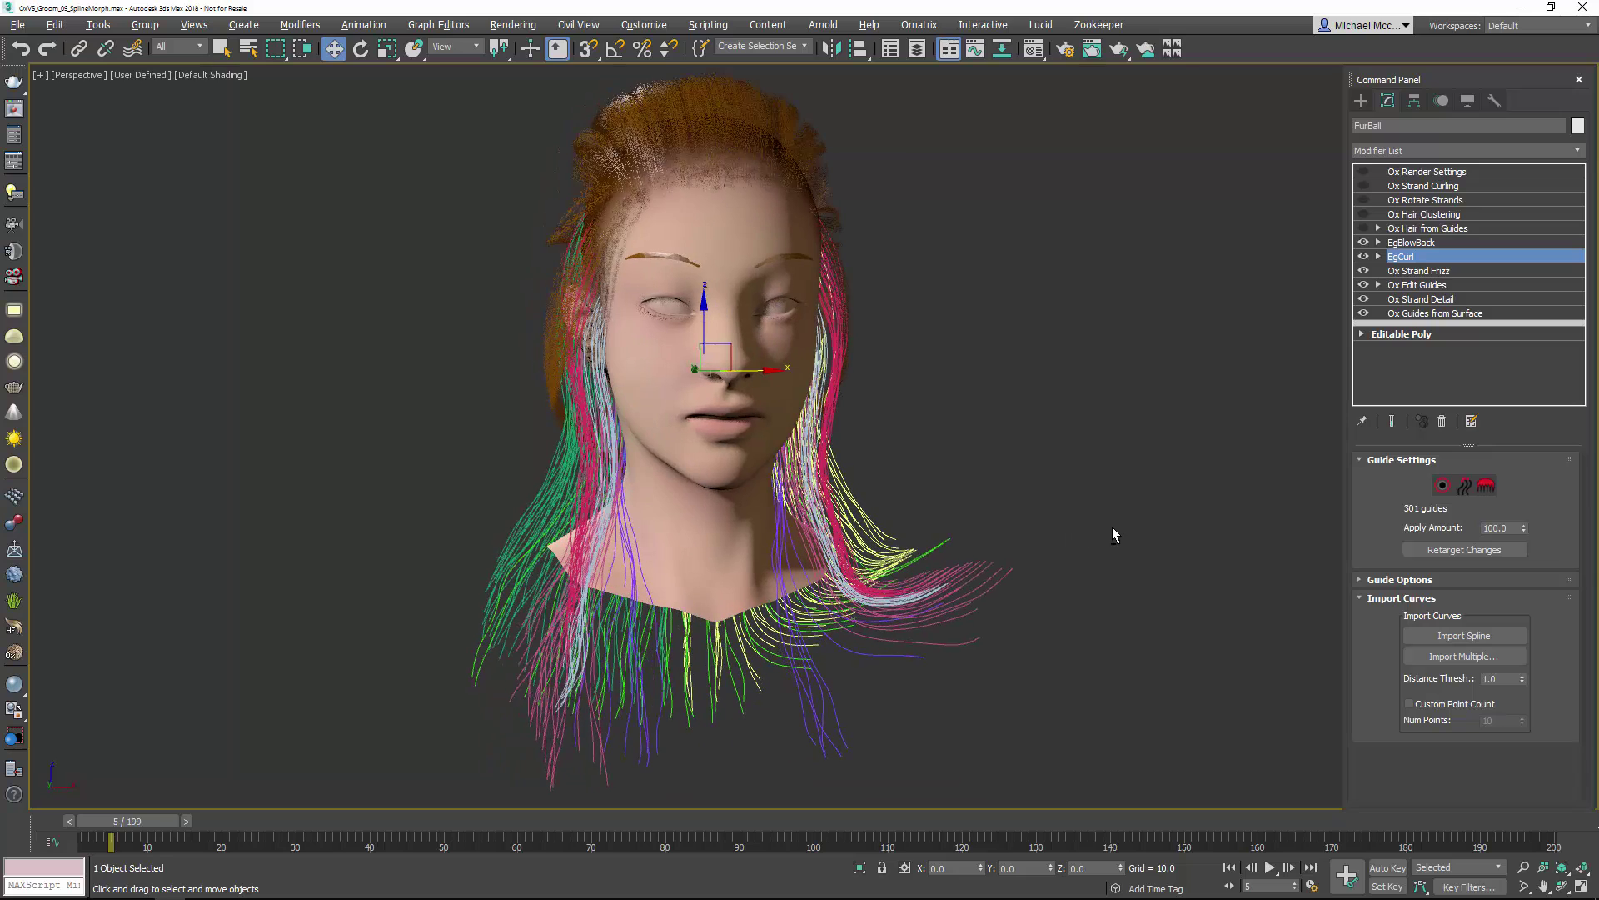
pyautogui.rightClick(1525, 528)
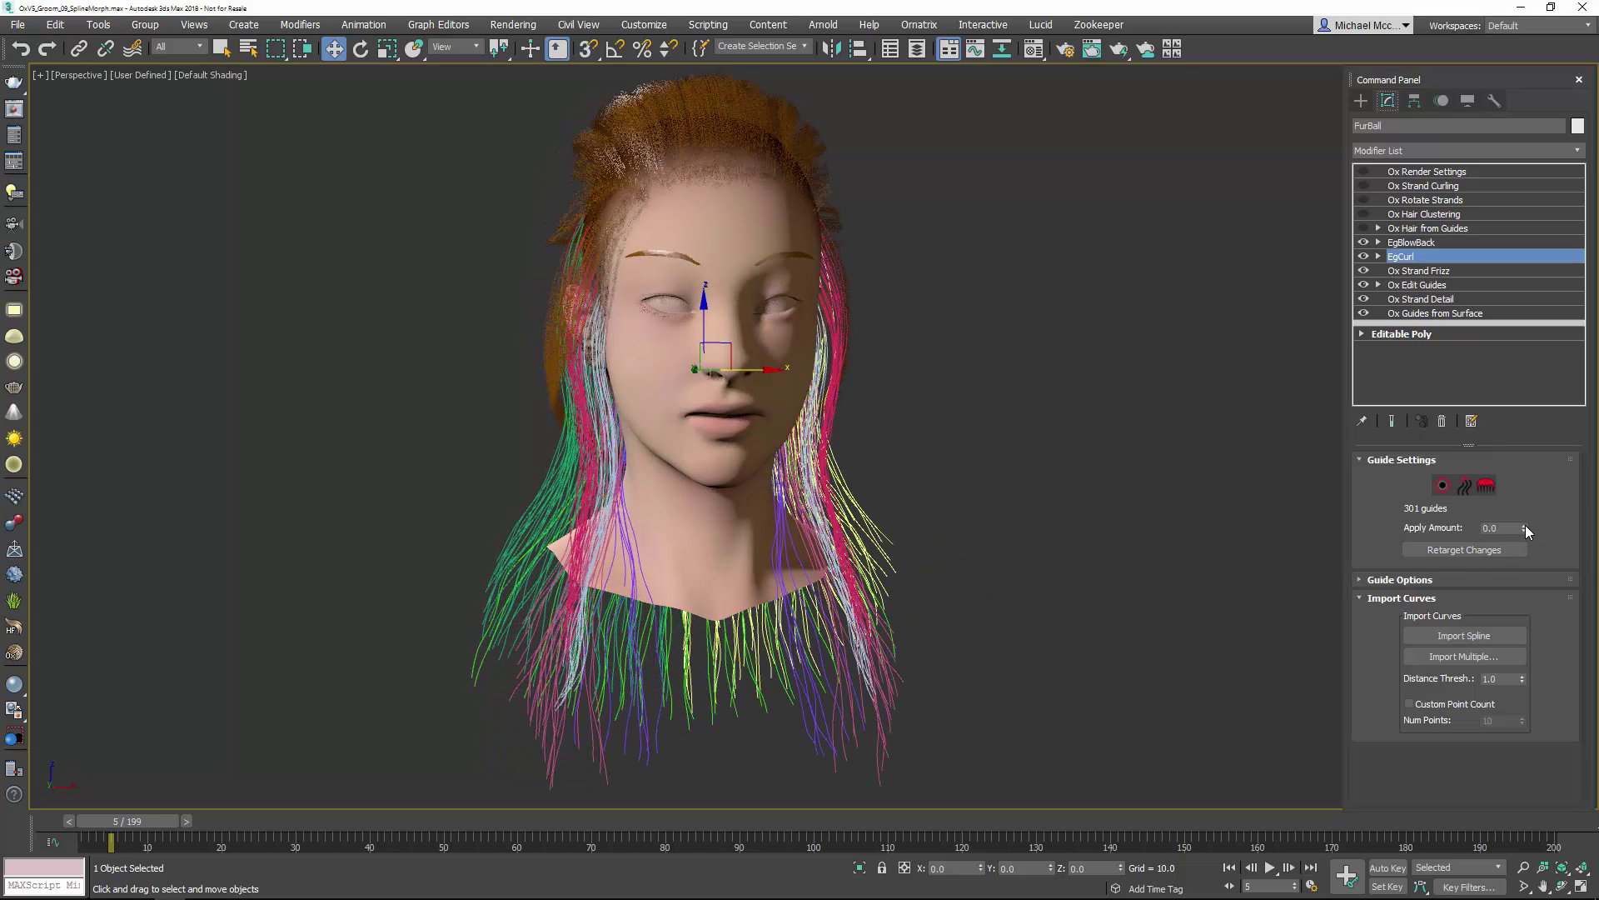
# Step: Try out EgCurl's Apply Amount at 50 and at 72, and reset it to 0
pyautogui.moveTo(1524, 528); pyautogui.dragTo(1524, 521)
pyautogui.doubleClick(1492, 528)
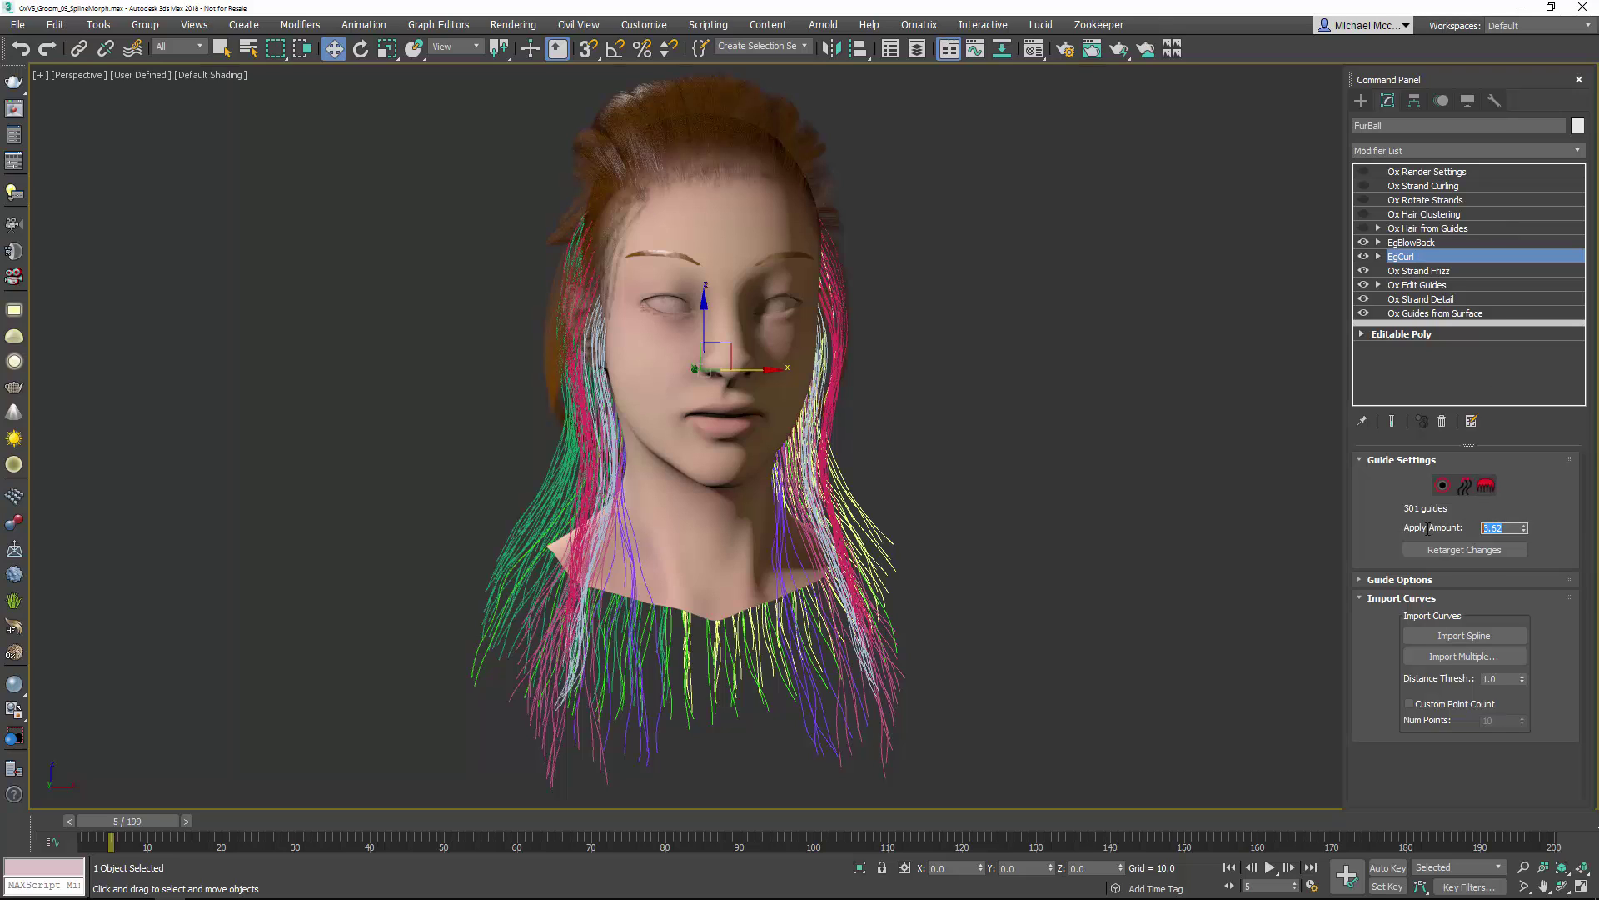
pyautogui.write('50')
pyautogui.press('Return')
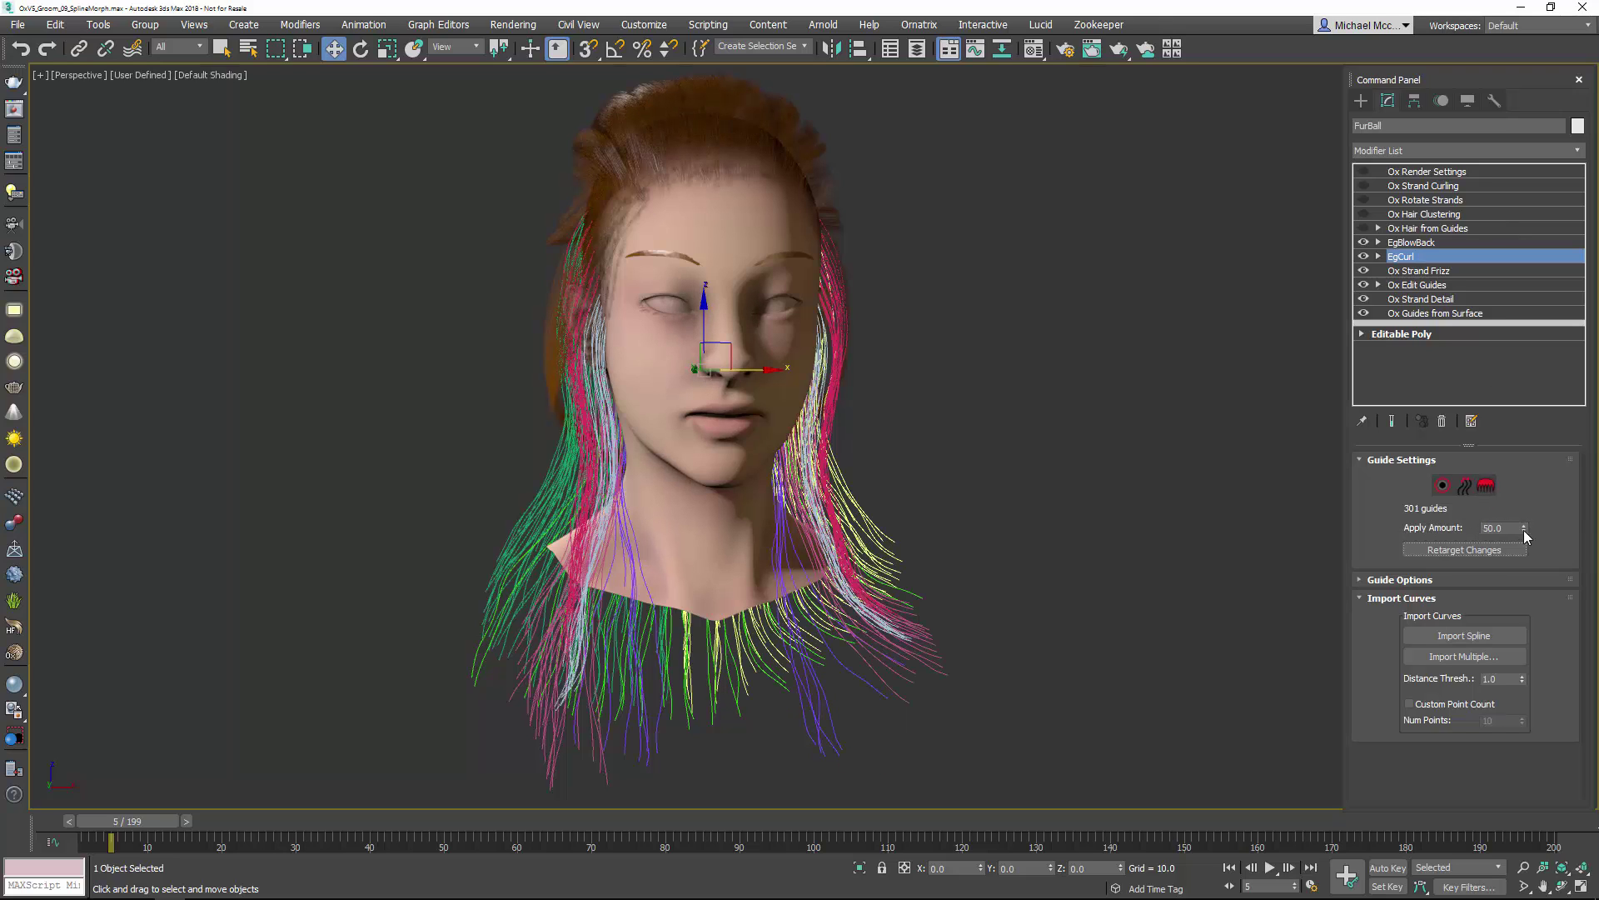
pyautogui.moveTo(1525, 531); pyautogui.dragTo(1529, 280)
pyautogui.moveTo(1543, 569); pyautogui.dragTo(1551, 499)
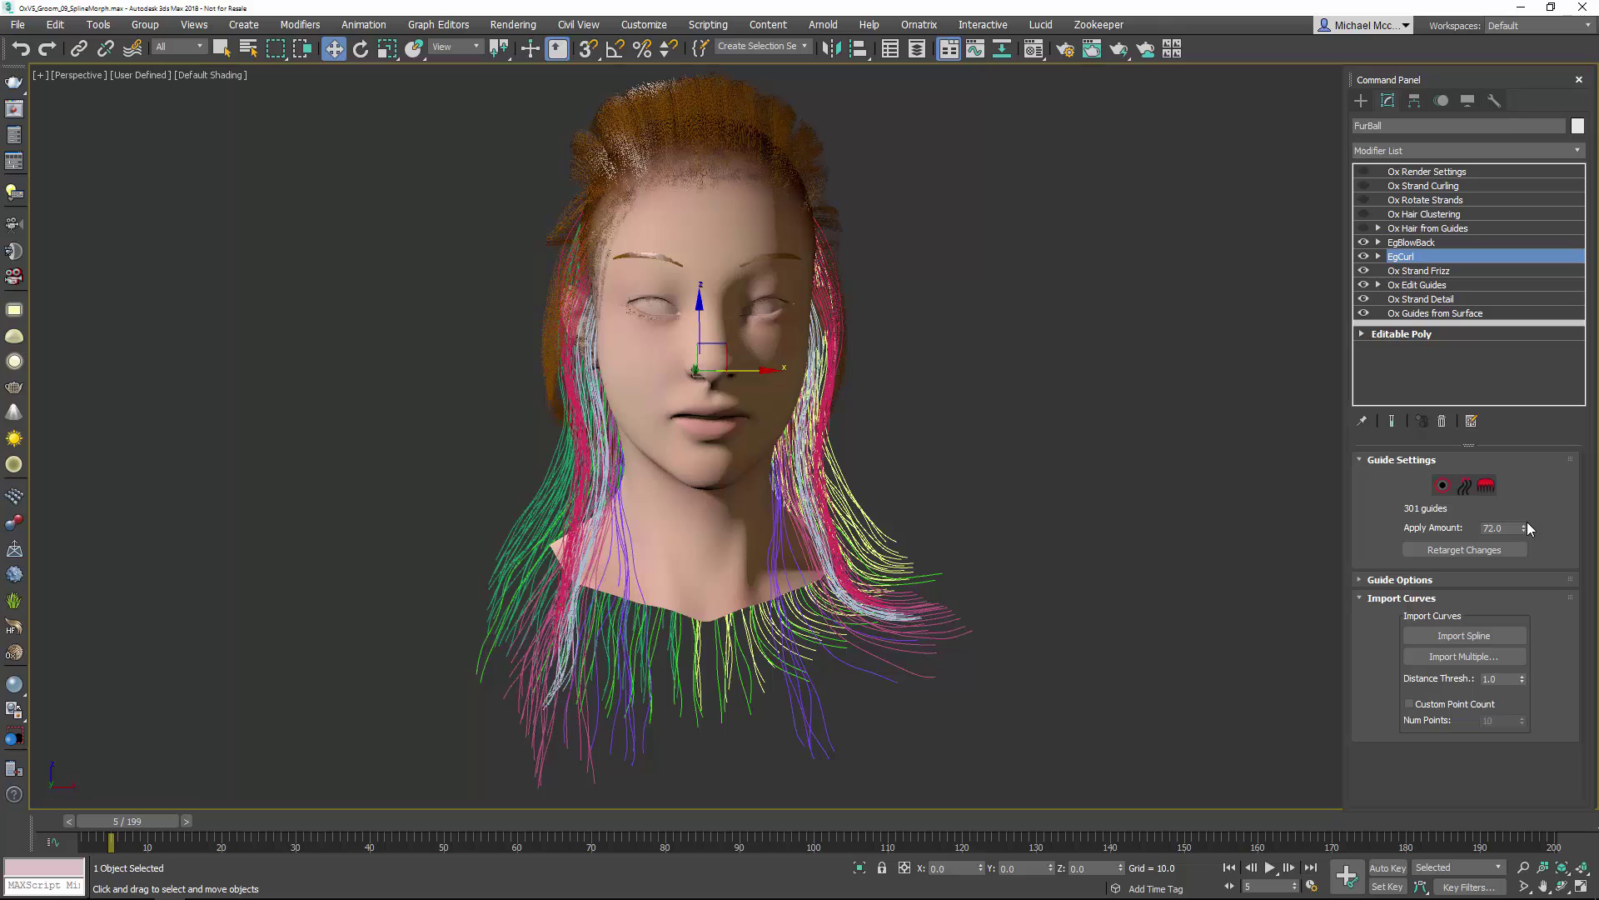
pyautogui.rightClick(1523, 528)
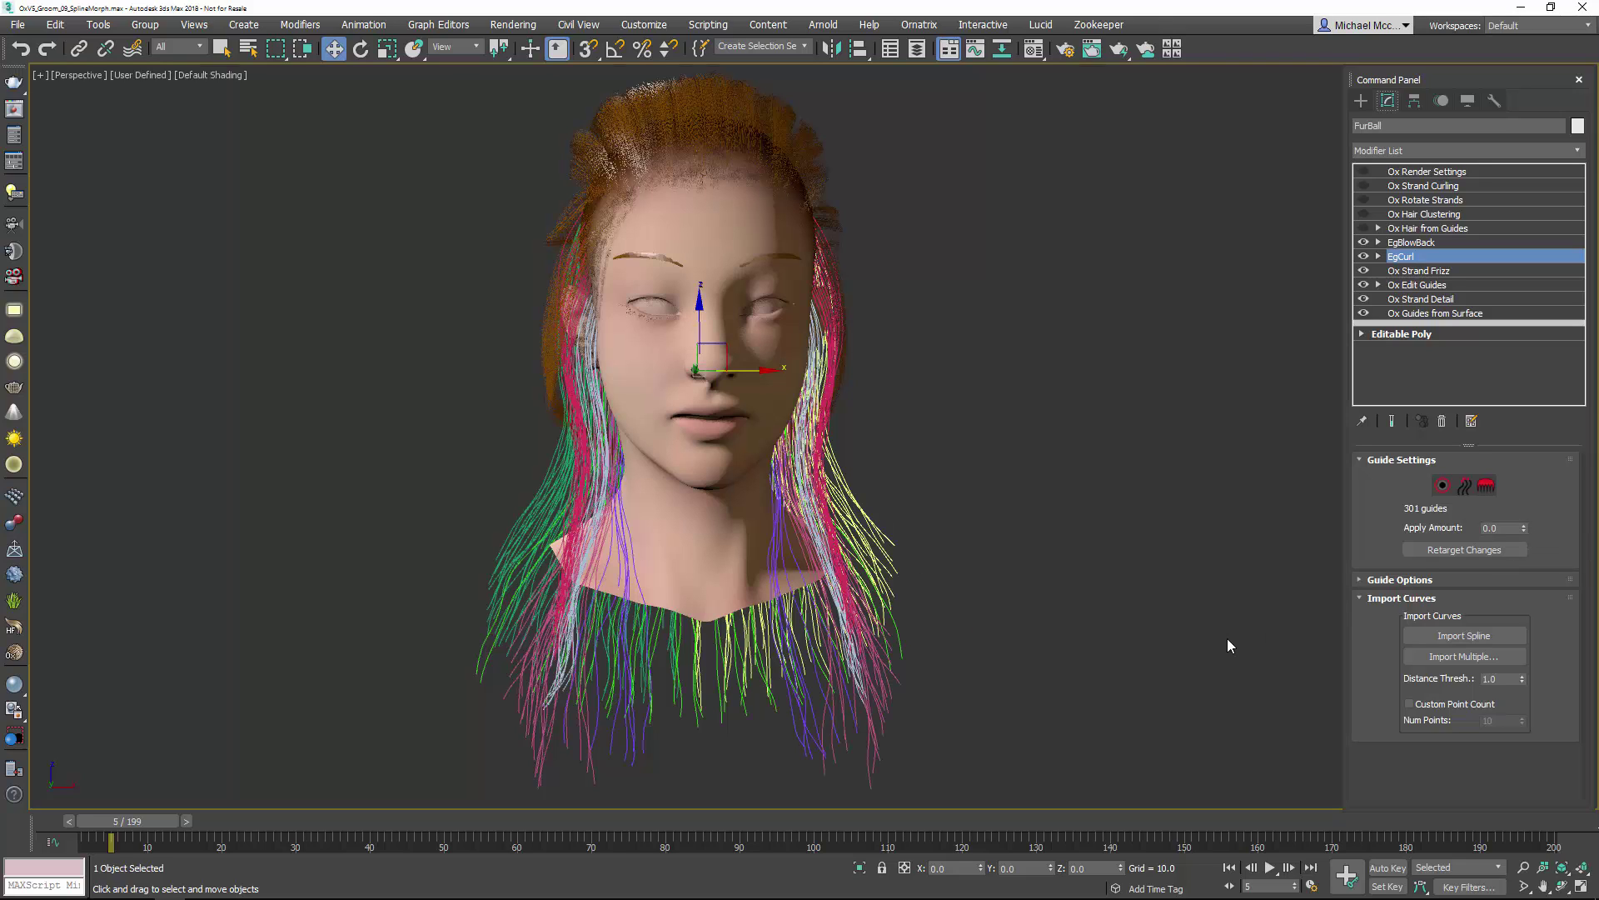
# Step: Turn on Auto Key and set EgCurl's Apply Amount to 100 at frame 10
pyautogui.press('n')
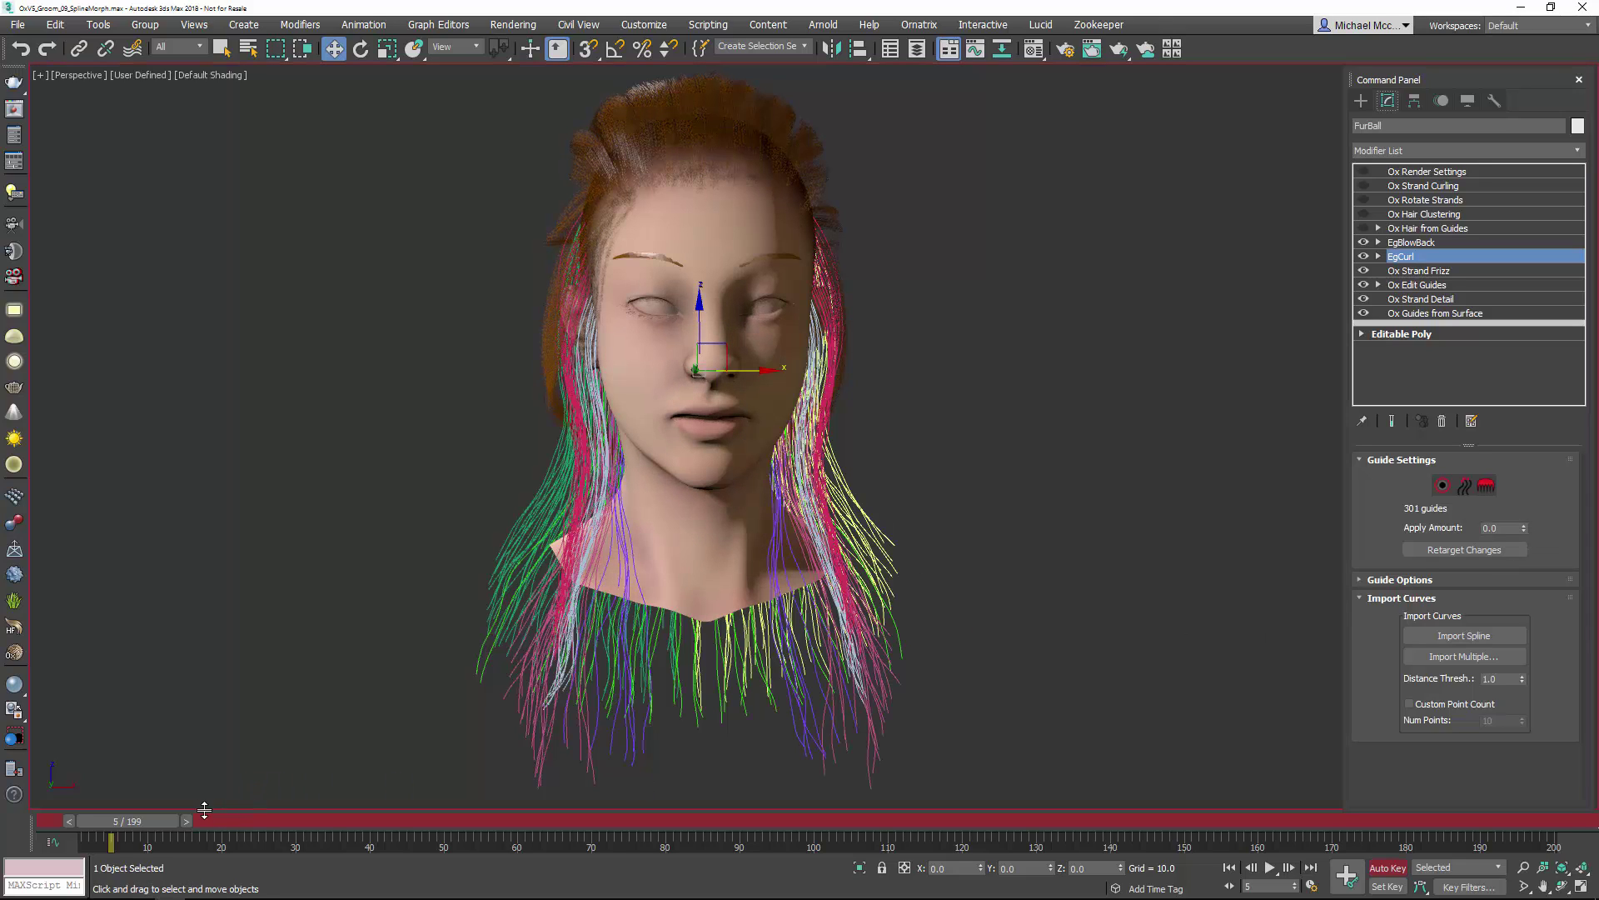
pyautogui.moveTo(171, 821); pyautogui.dragTo(207, 820)
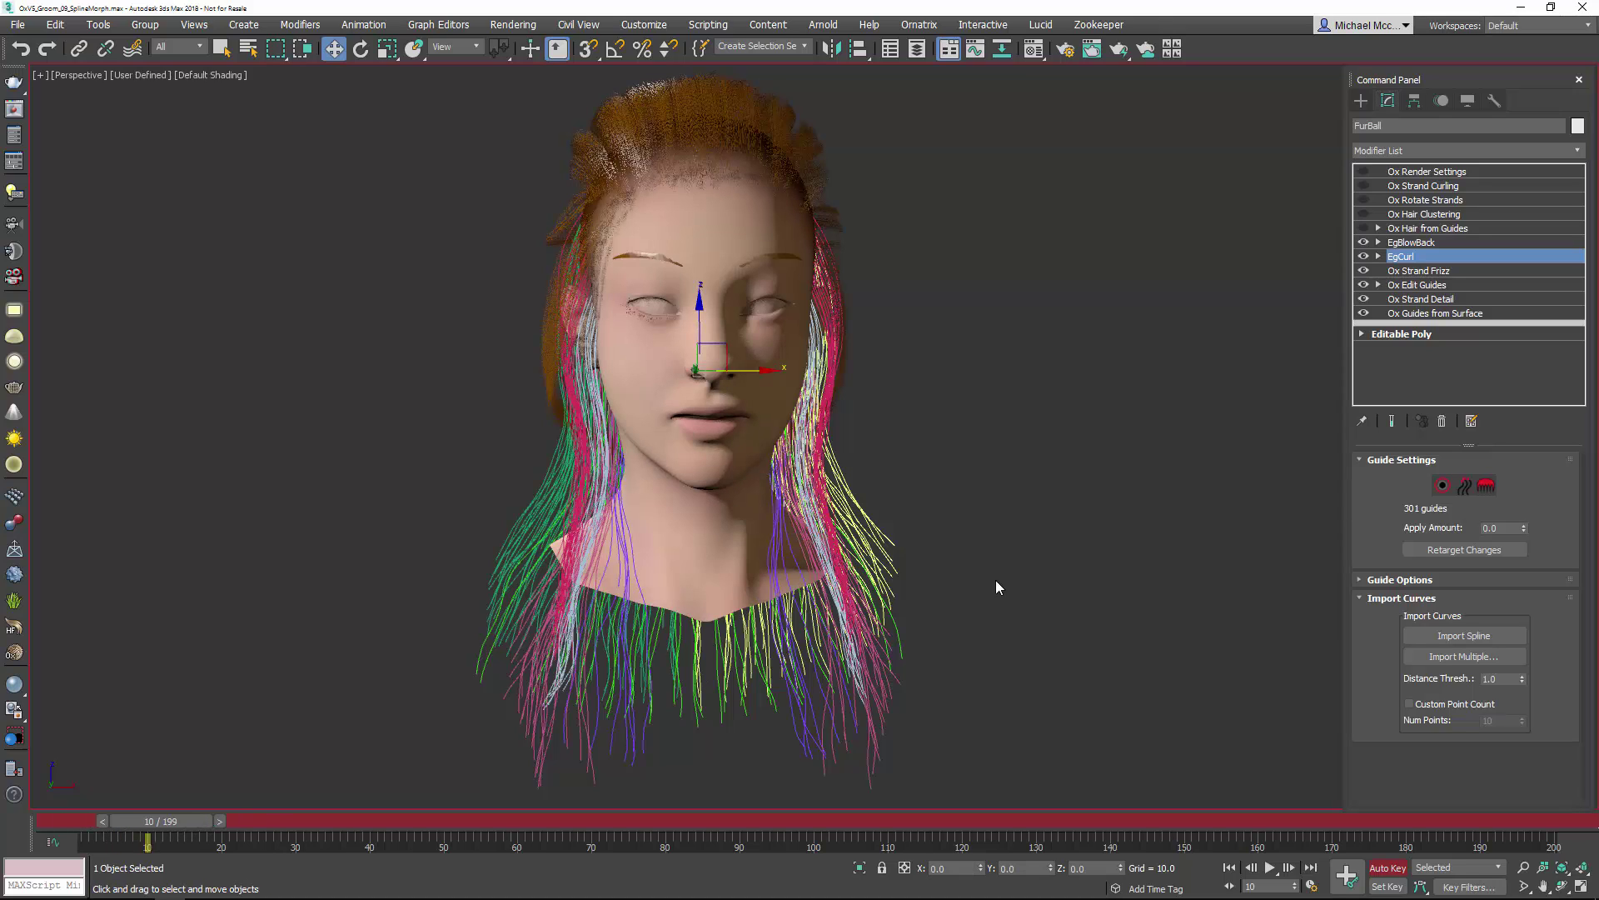
pyautogui.doubleClick(1498, 528)
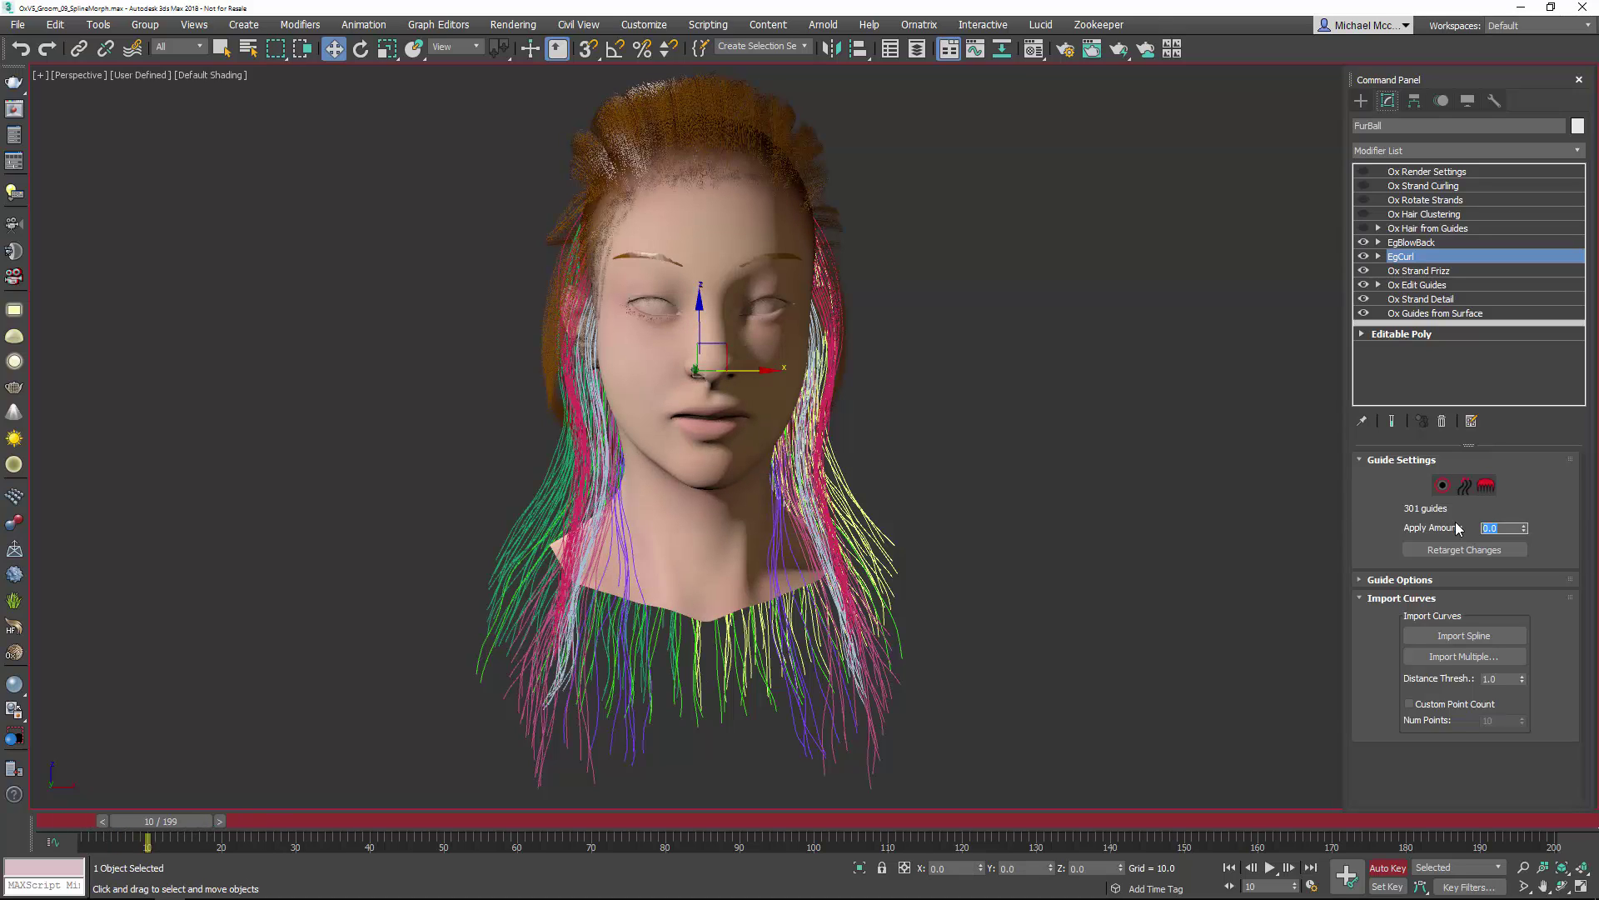
pyautogui.write('100')
pyautogui.press('Return')
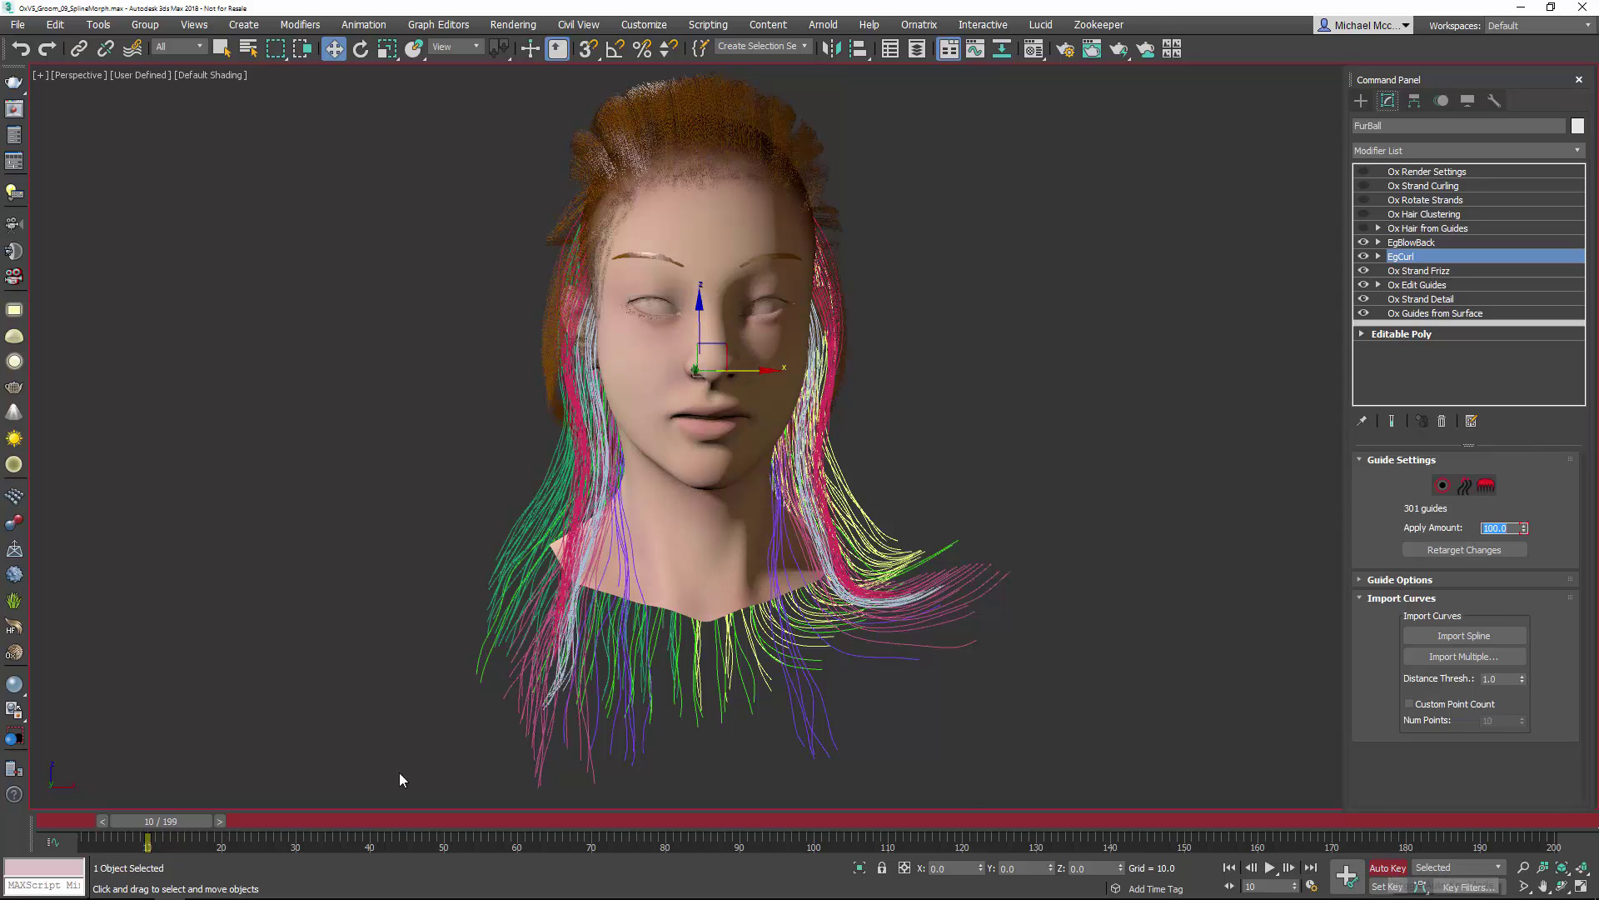
# Step: Preview the curl animation on the timeline and key EgCurl's Apply Amount back to 0 at frame 16
pyautogui.moveTo(195, 823); pyautogui.dragTo(1, 829)
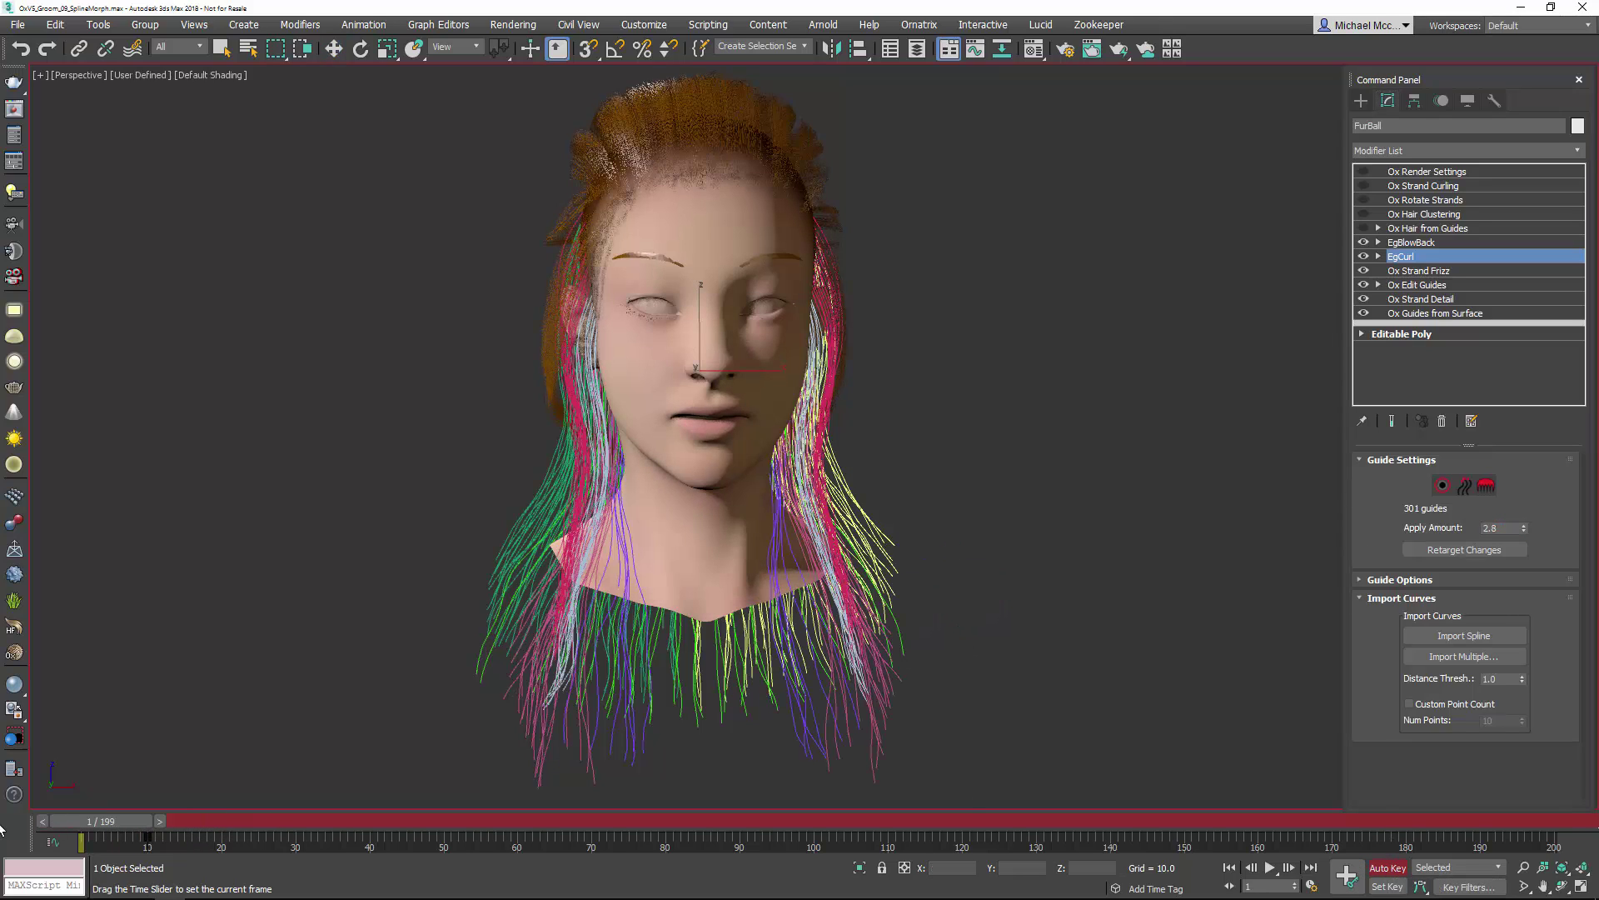
pyautogui.moveTo(106, 842); pyautogui.dragTo(245, 859)
pyautogui.press('w')
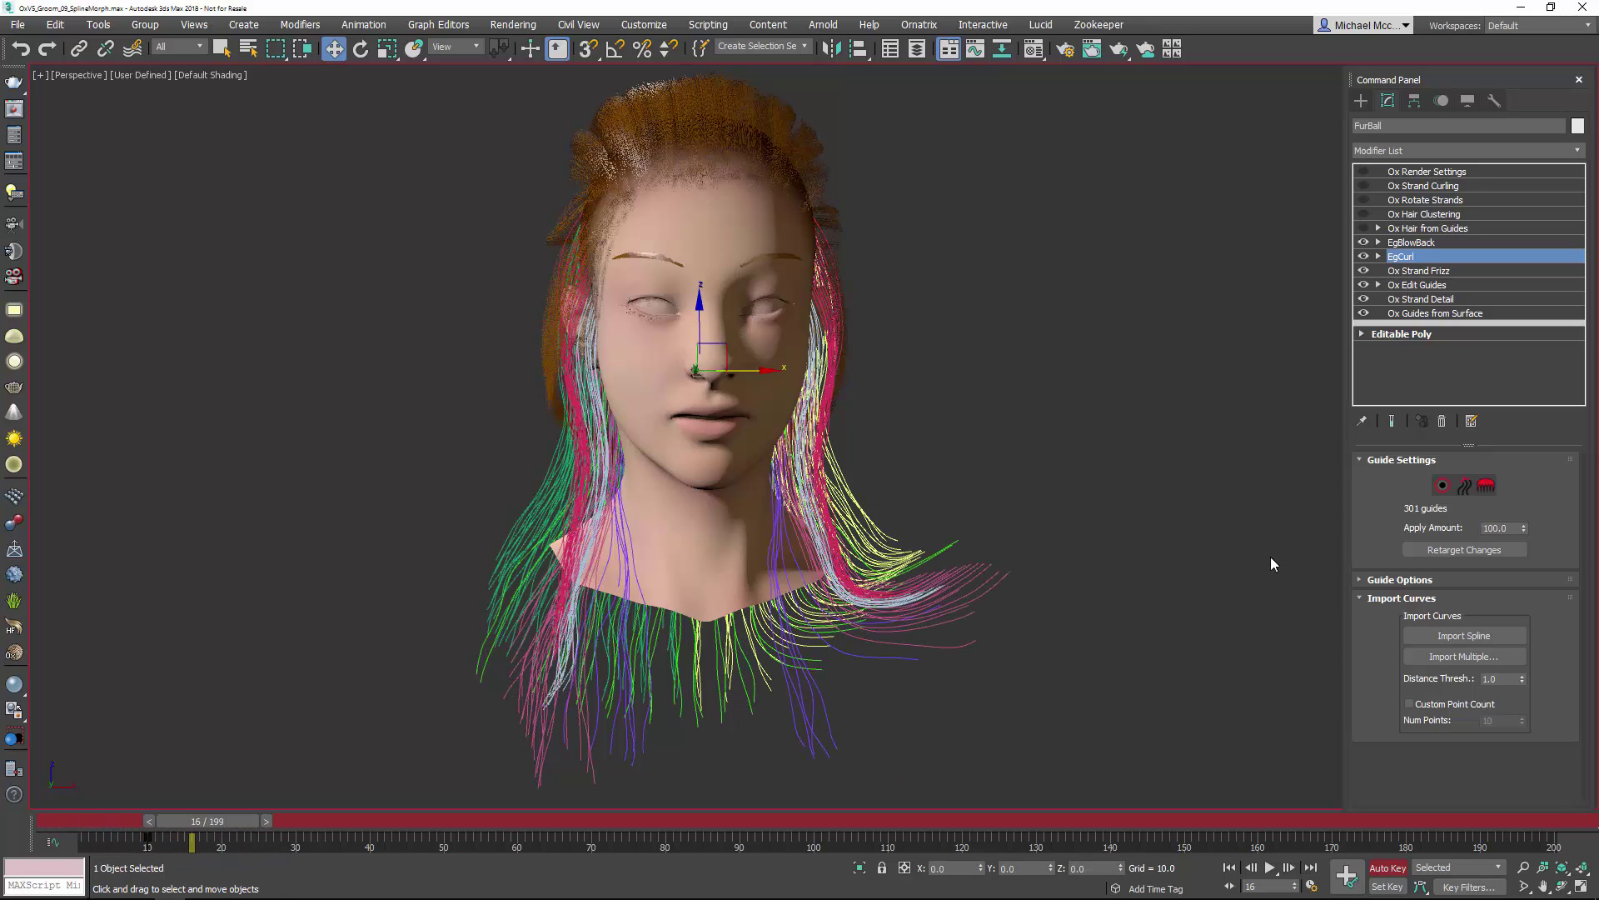
pyautogui.rightClick(1524, 529)
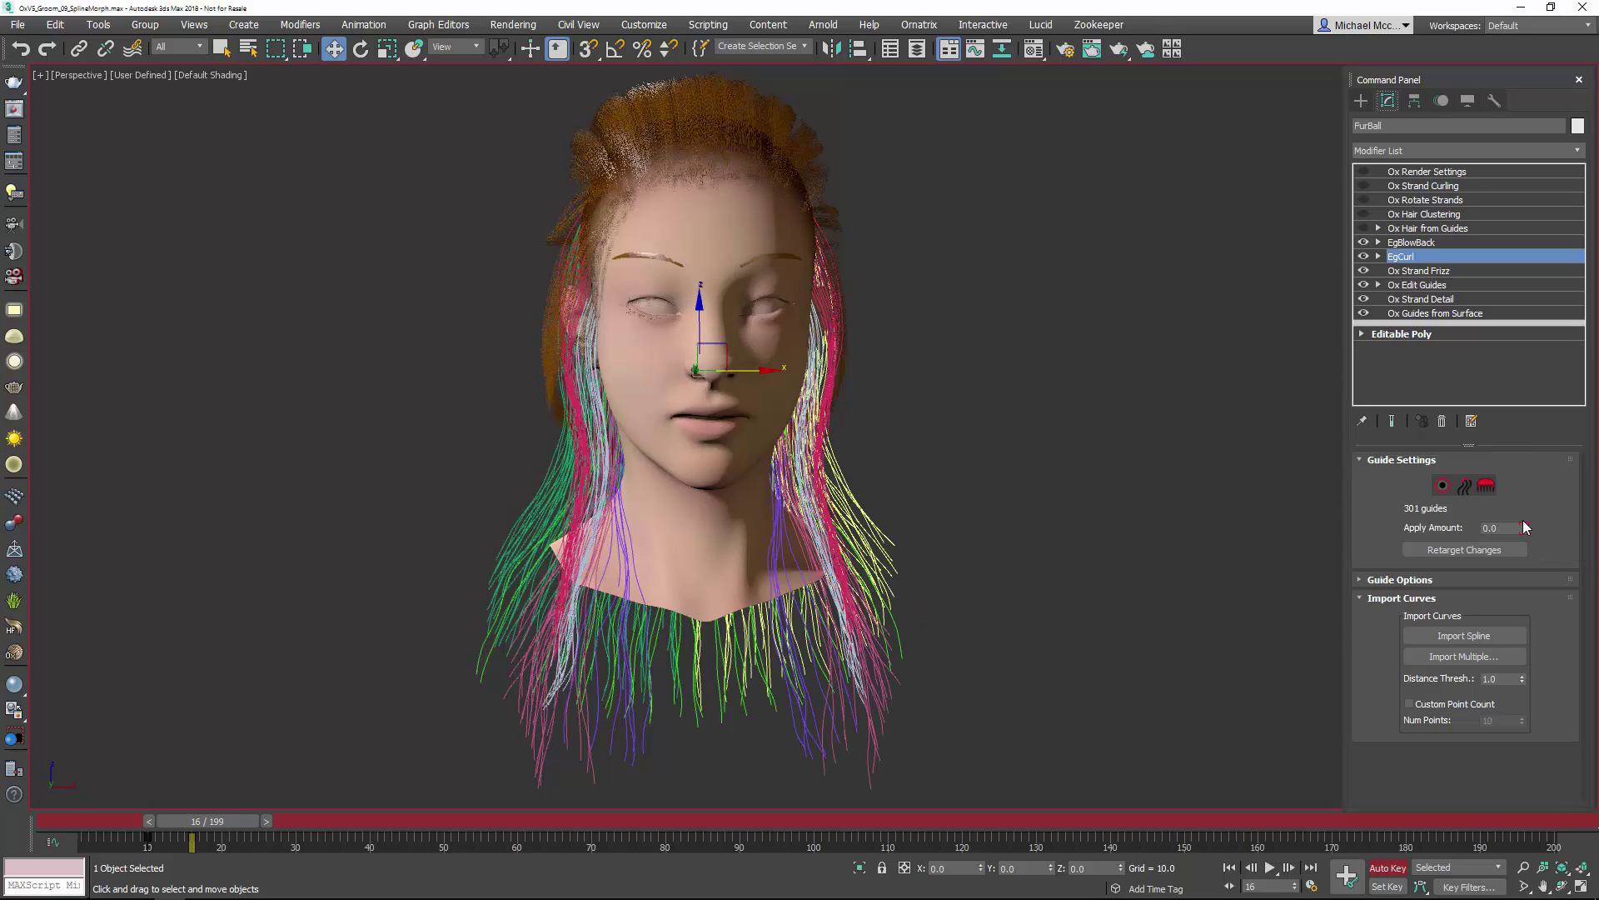
# Step: Key EgBlowBack's Apply Amount at 0 on frame 16 and at 100 on frame 26
pyautogui.click(1421, 243)
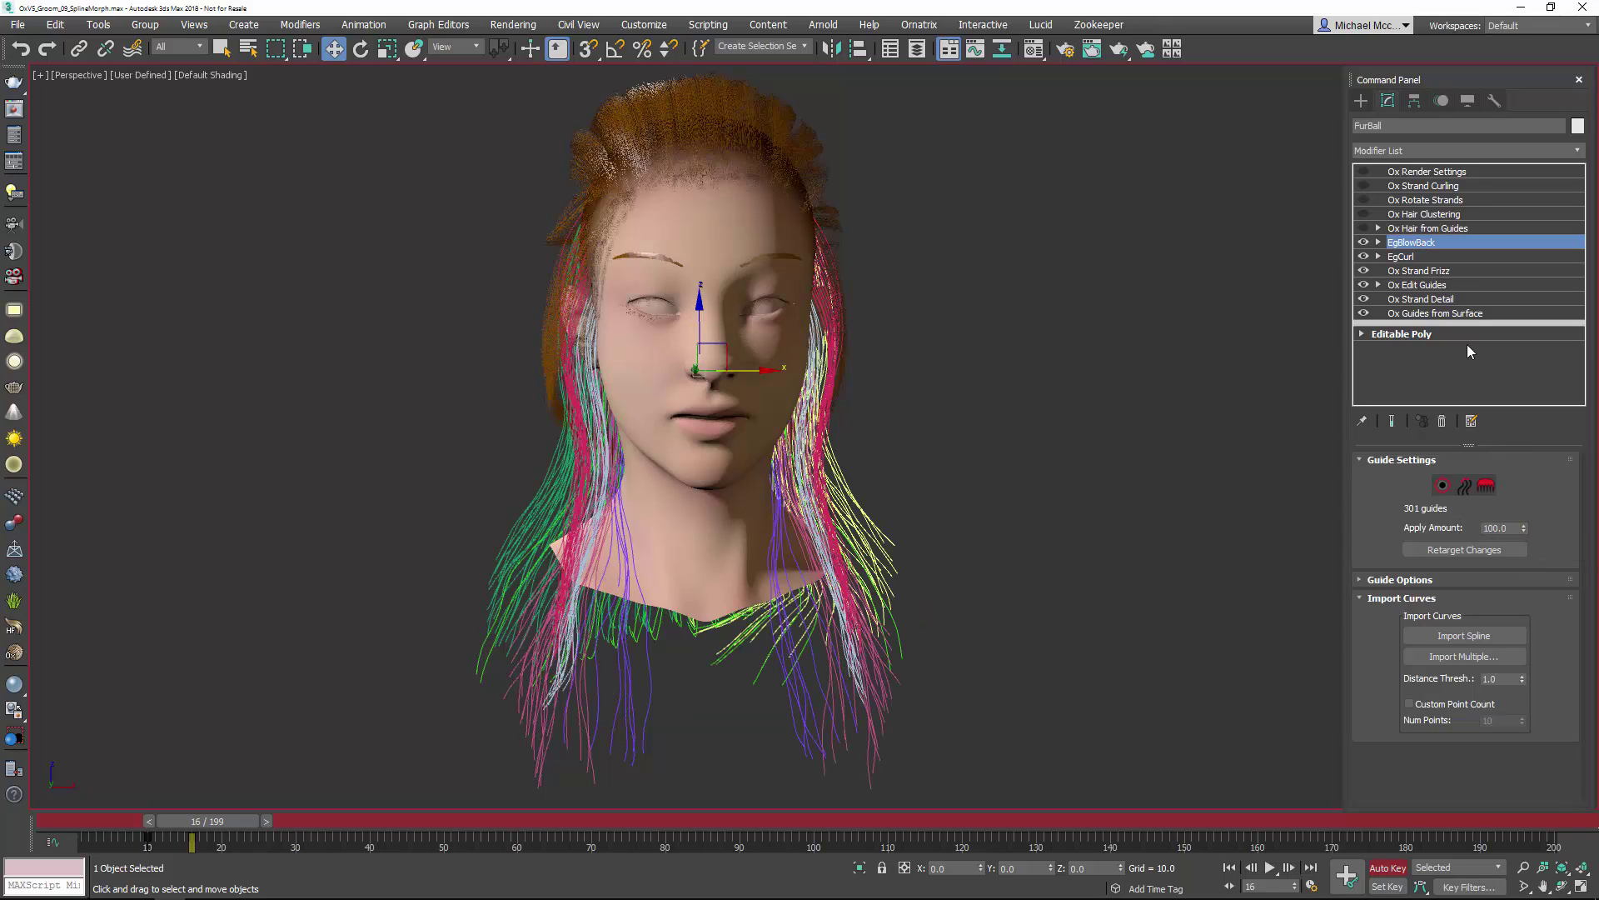
pyautogui.rightClick(1525, 531)
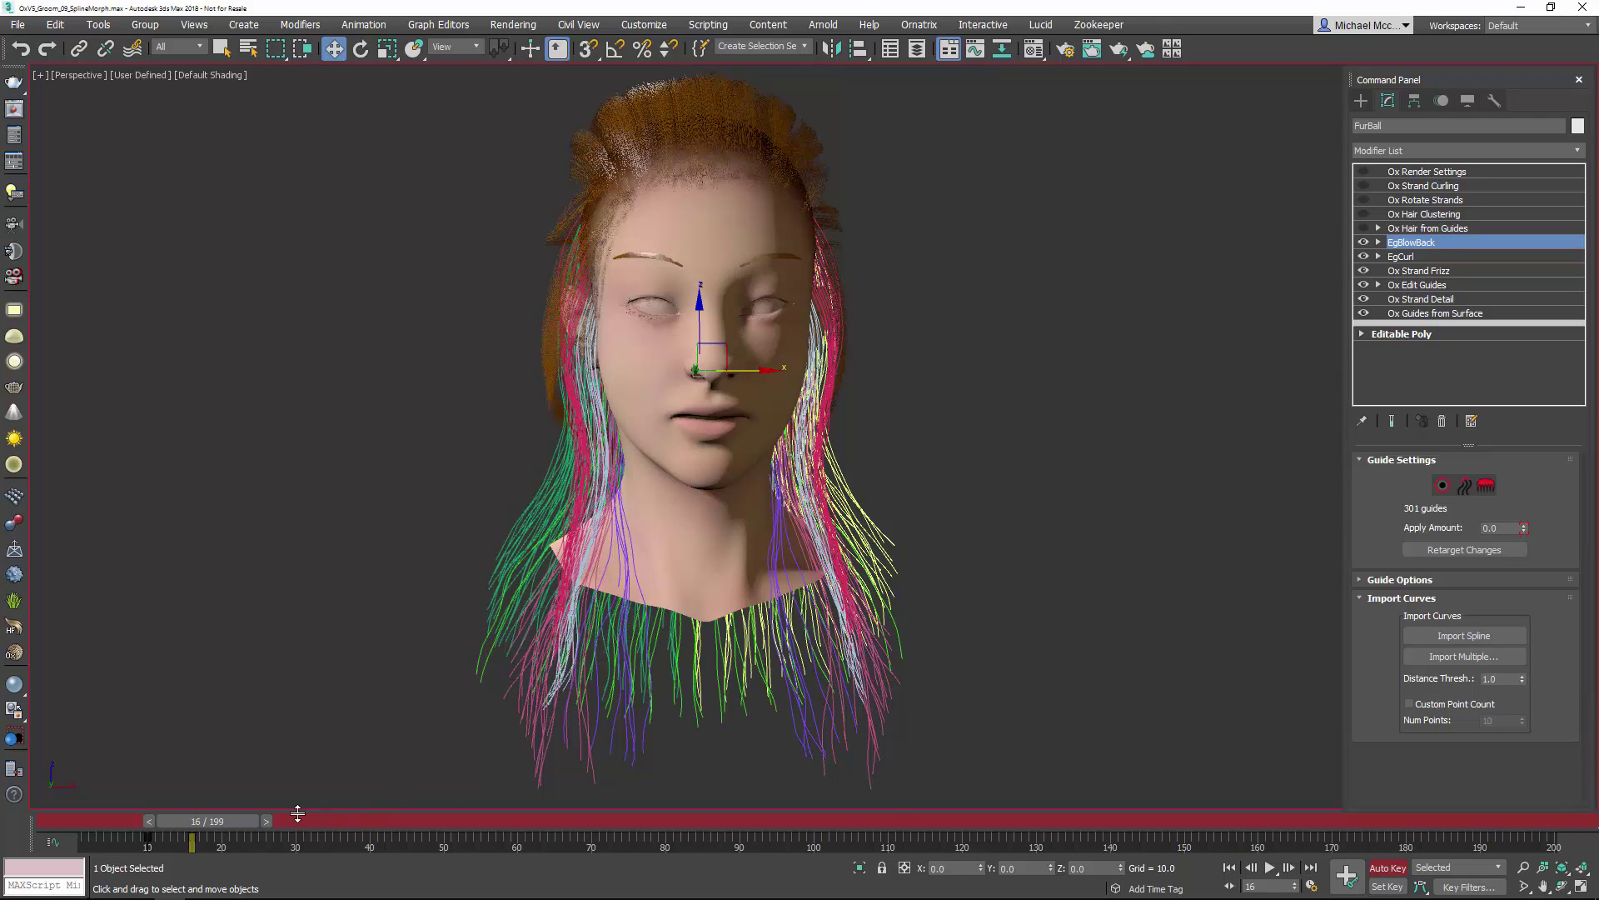
pyautogui.moveTo(267, 821); pyautogui.dragTo(341, 822)
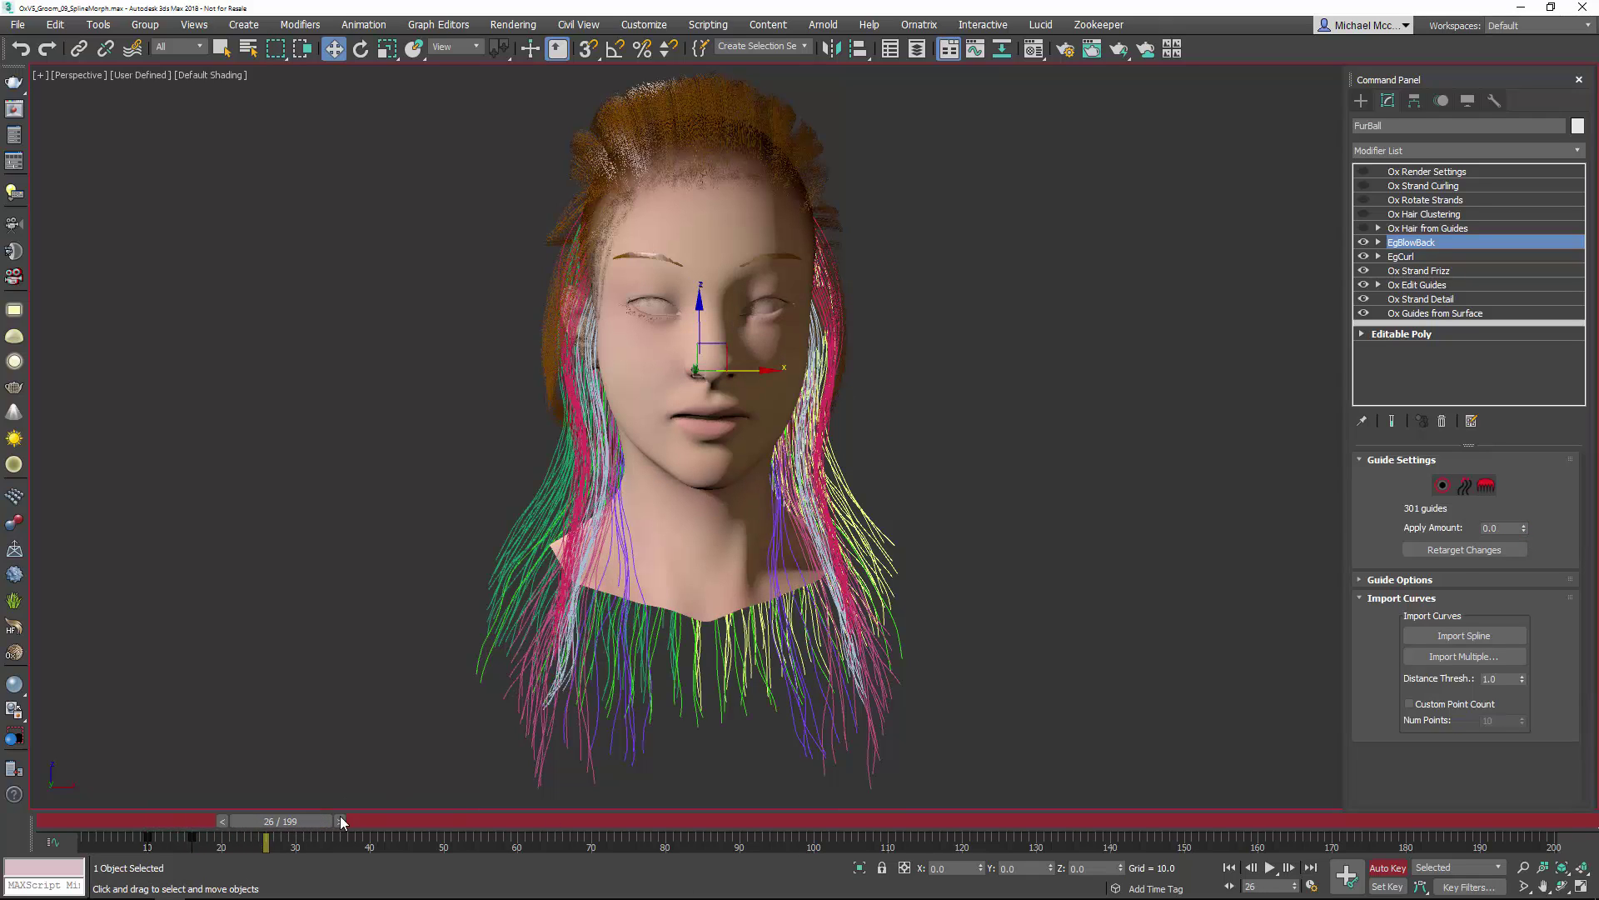
pyautogui.click(1496, 528)
pyautogui.write('100')
pyautogui.press('Return')
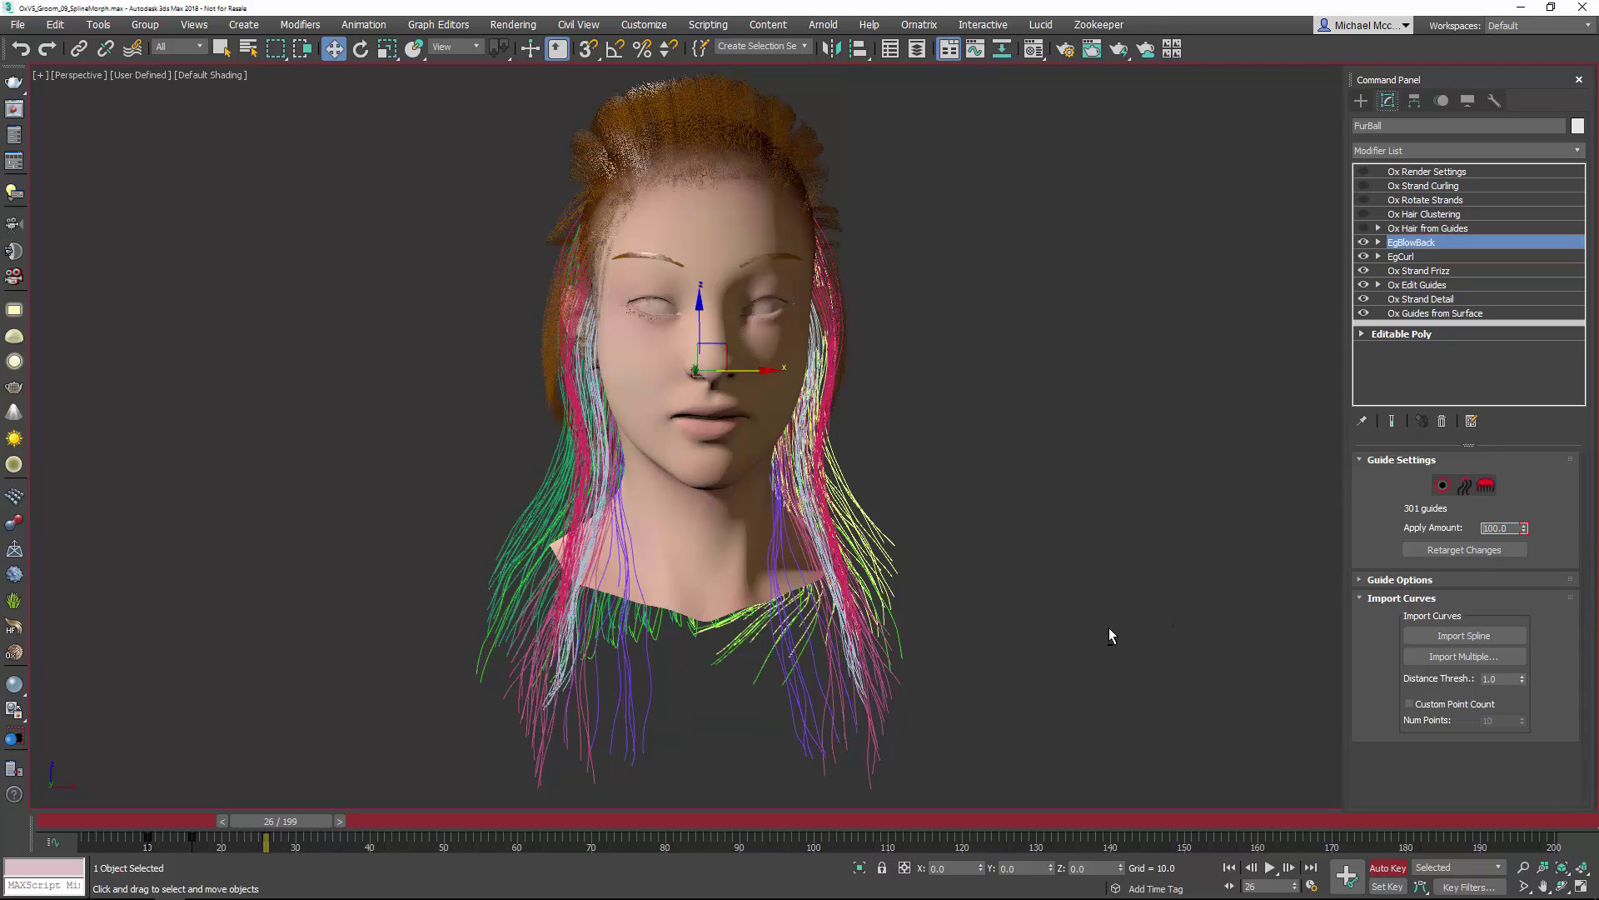
# Step: Preview the blow-back animation by scrubbing the timeline in a side view, stopping at frame 28
pyautogui.keyDown('alt'); pyautogui.moveTo(1111, 636); pyautogui.dragTo(850, 721, button='middle'); pyautogui.keyUp('alt')
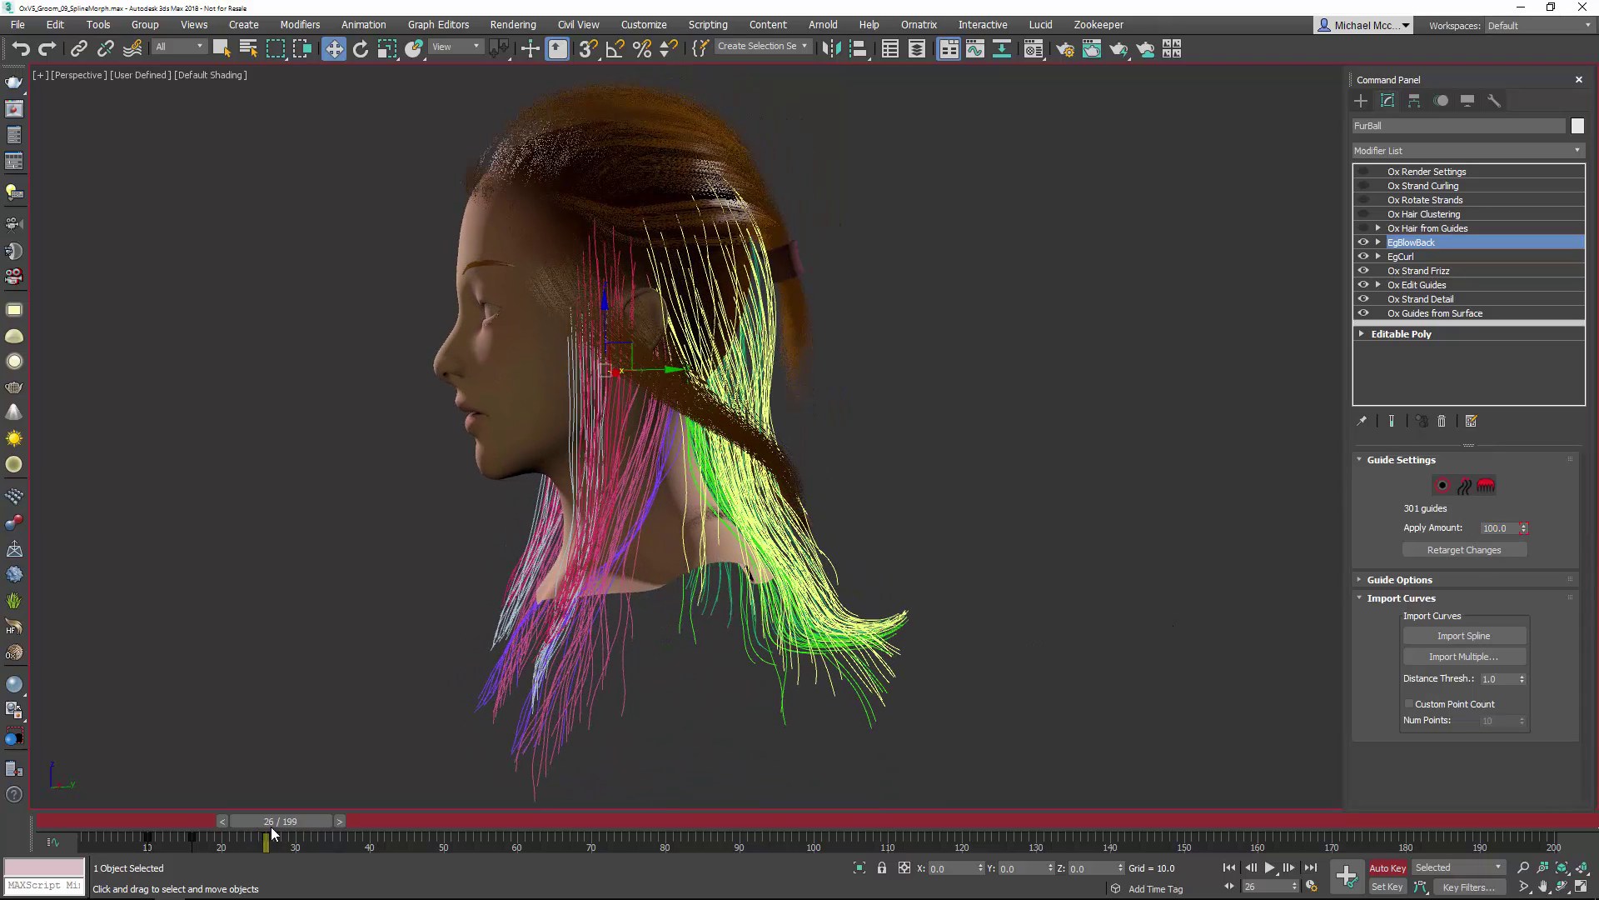
pyautogui.moveTo(272, 833)
pyautogui.mouseDown()
pyautogui.moveTo(123, 849)
pyautogui.moveTo(300, 831)
pyautogui.mouseUp()
pyautogui.press('w')
pyautogui.keyDown('alt'); pyautogui.moveTo(306, 786); pyautogui.dragTo(397, 775, button='middle'); pyautogui.keyUp('alt')
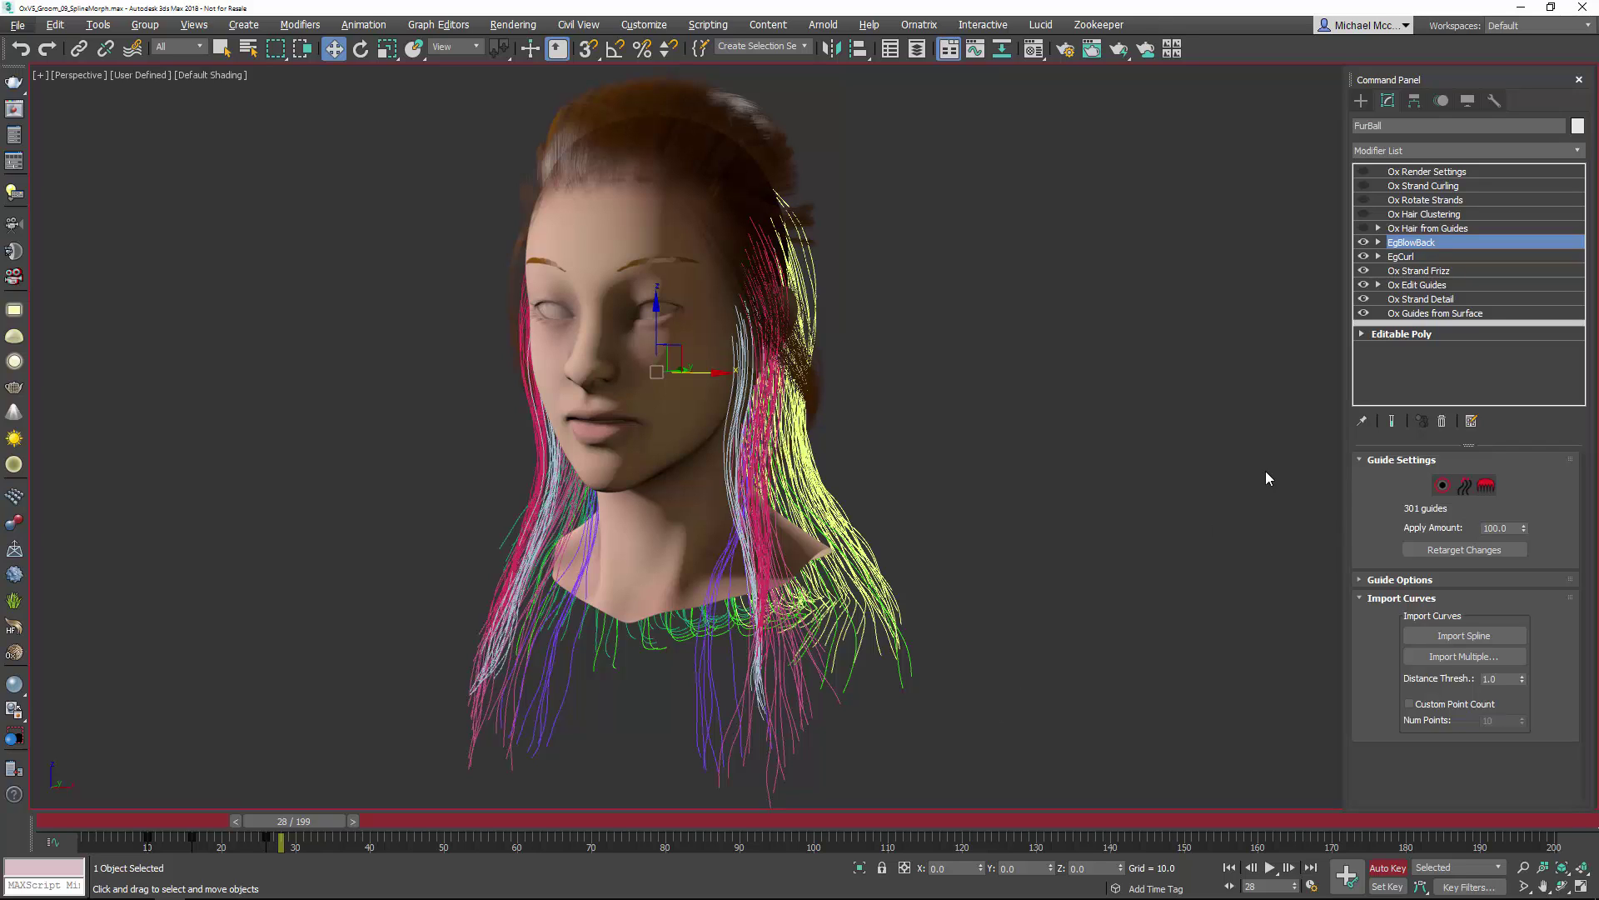
# Step: Enable the Ox Hair from Guides, Ox Hair Clustering, Ox Rotate Strands, Ox Strand Curling and Ox Render Settings modifiers
pyautogui.click(1408, 230)
pyautogui.click(1364, 228)
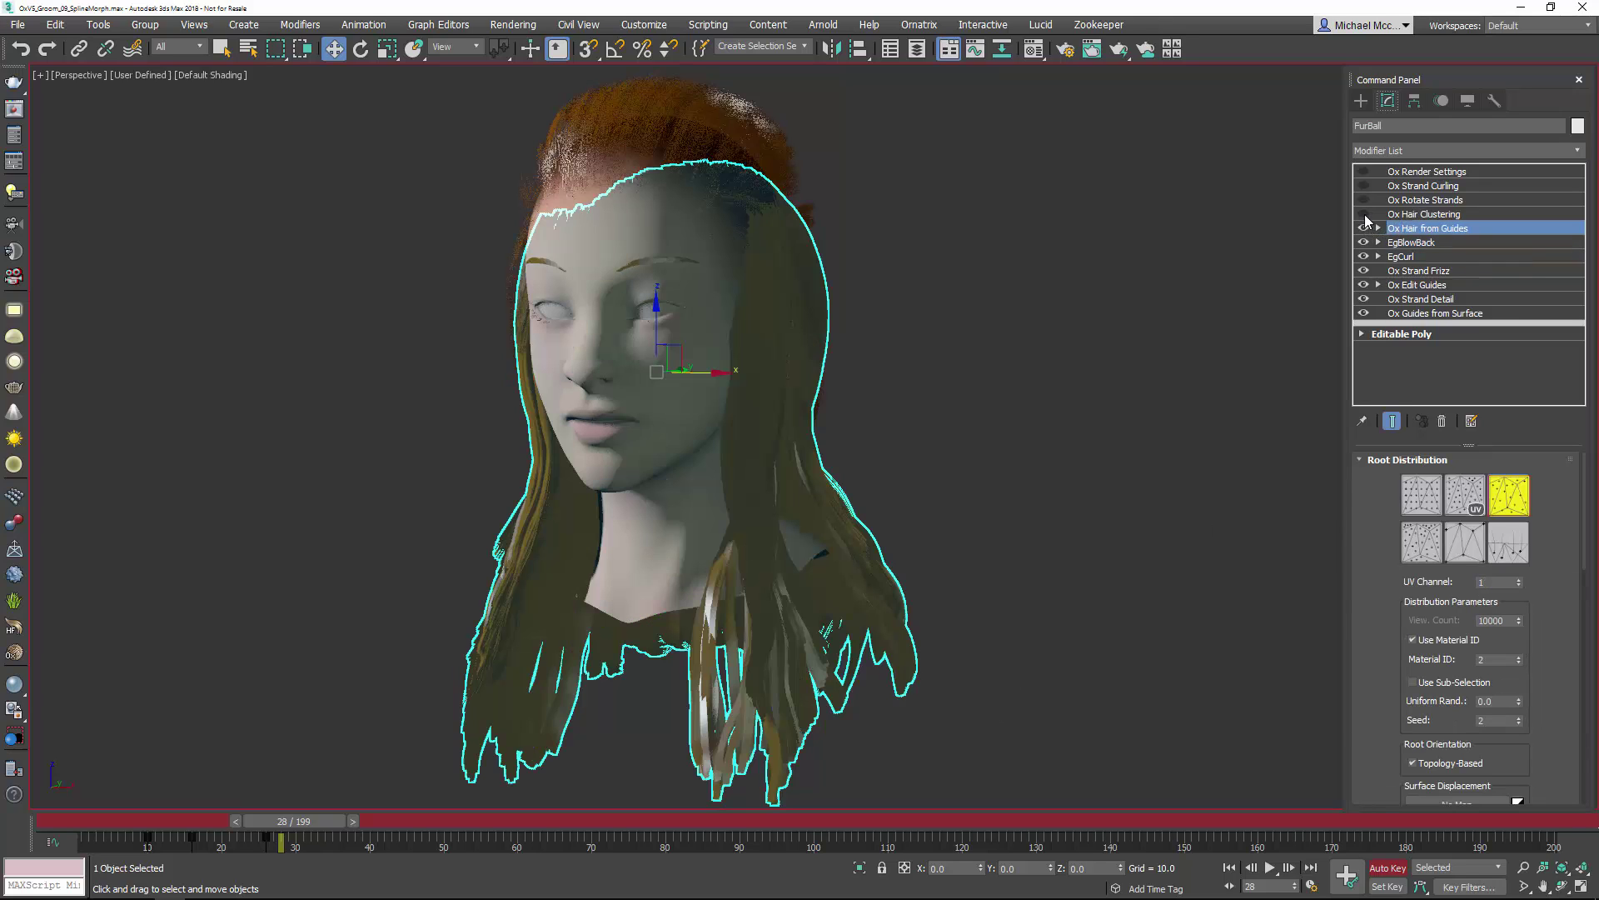
pyautogui.click(1379, 214)
pyautogui.click(1364, 200)
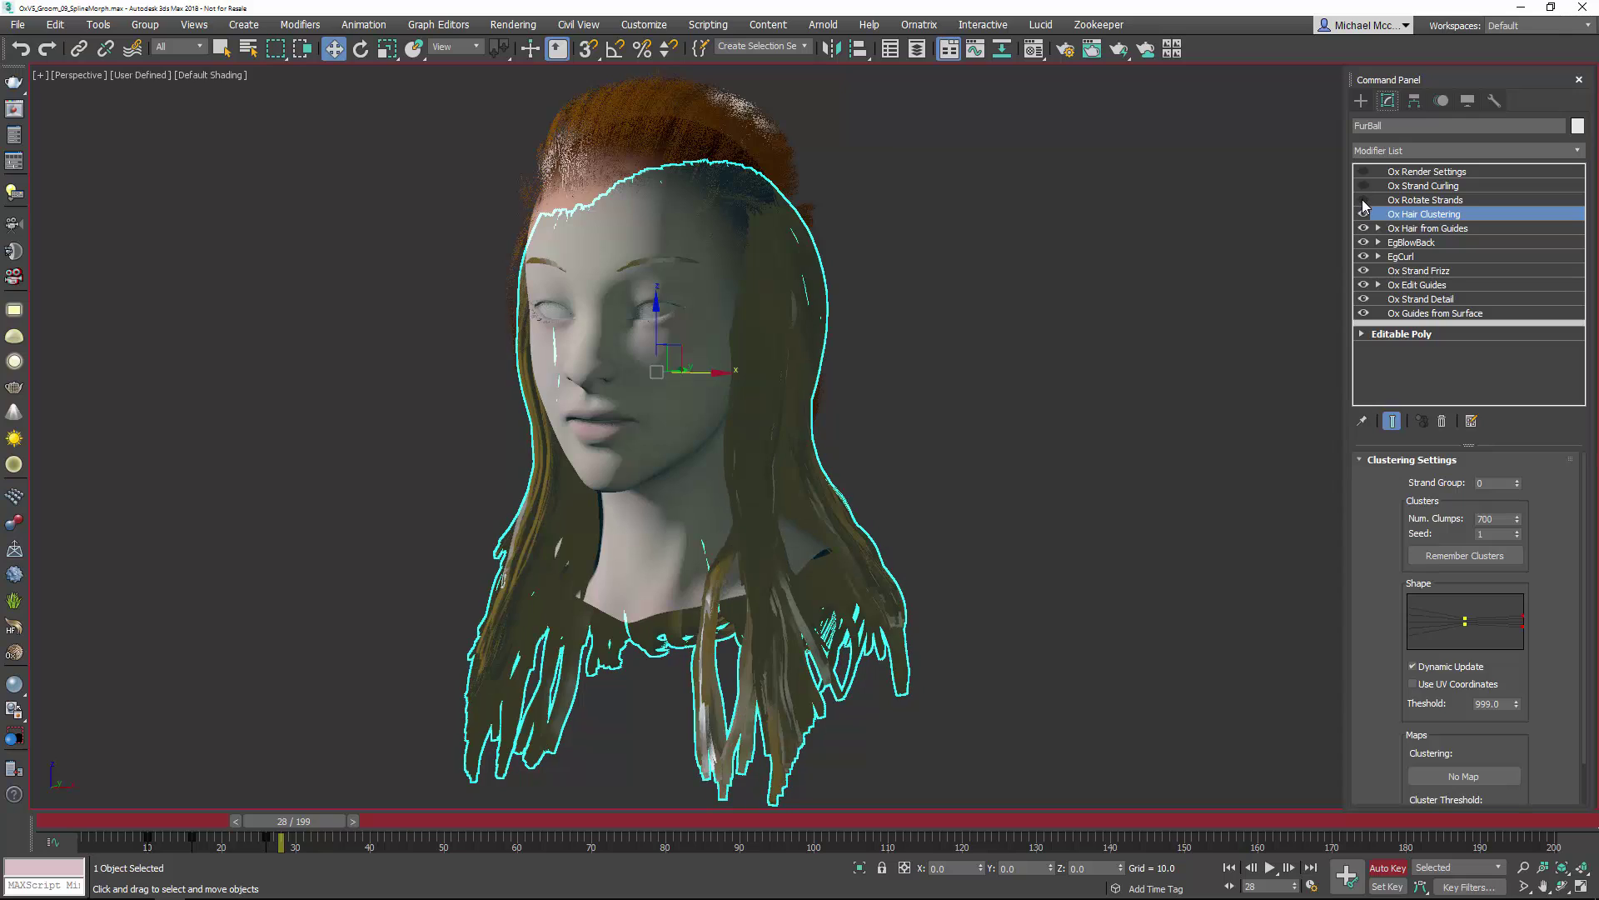
pyautogui.click(1364, 214)
pyautogui.click(1363, 186)
pyautogui.click(1363, 171)
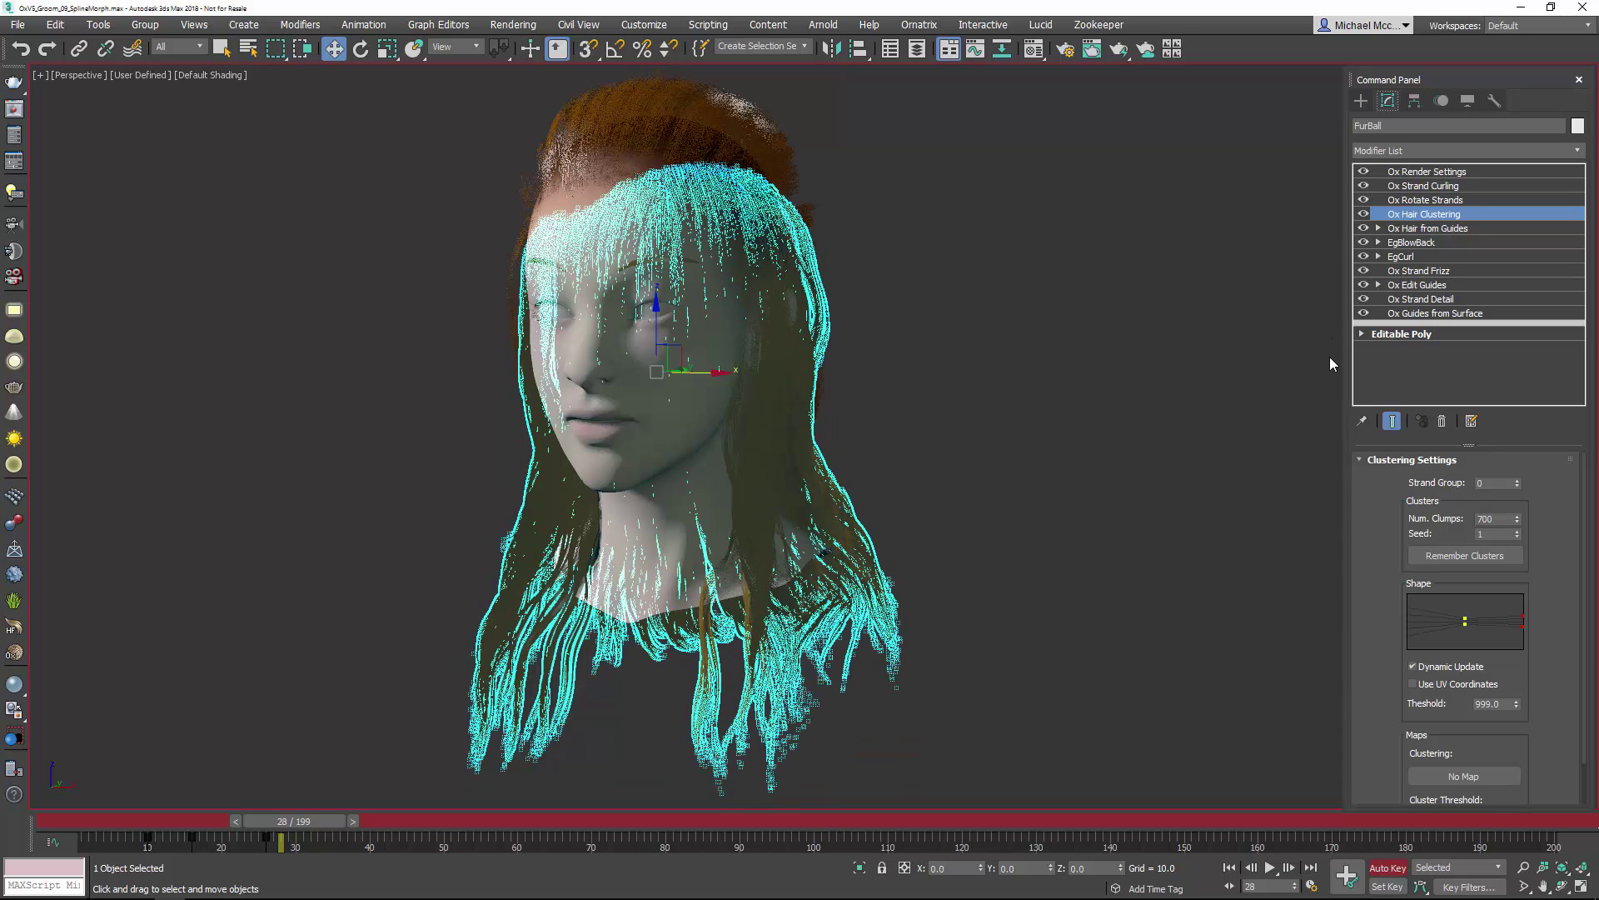
# Step: Turn off Auto Key and preview the full hair animation by scrubbing the timeline between frames 3 and 28
pyautogui.click(1385, 867)
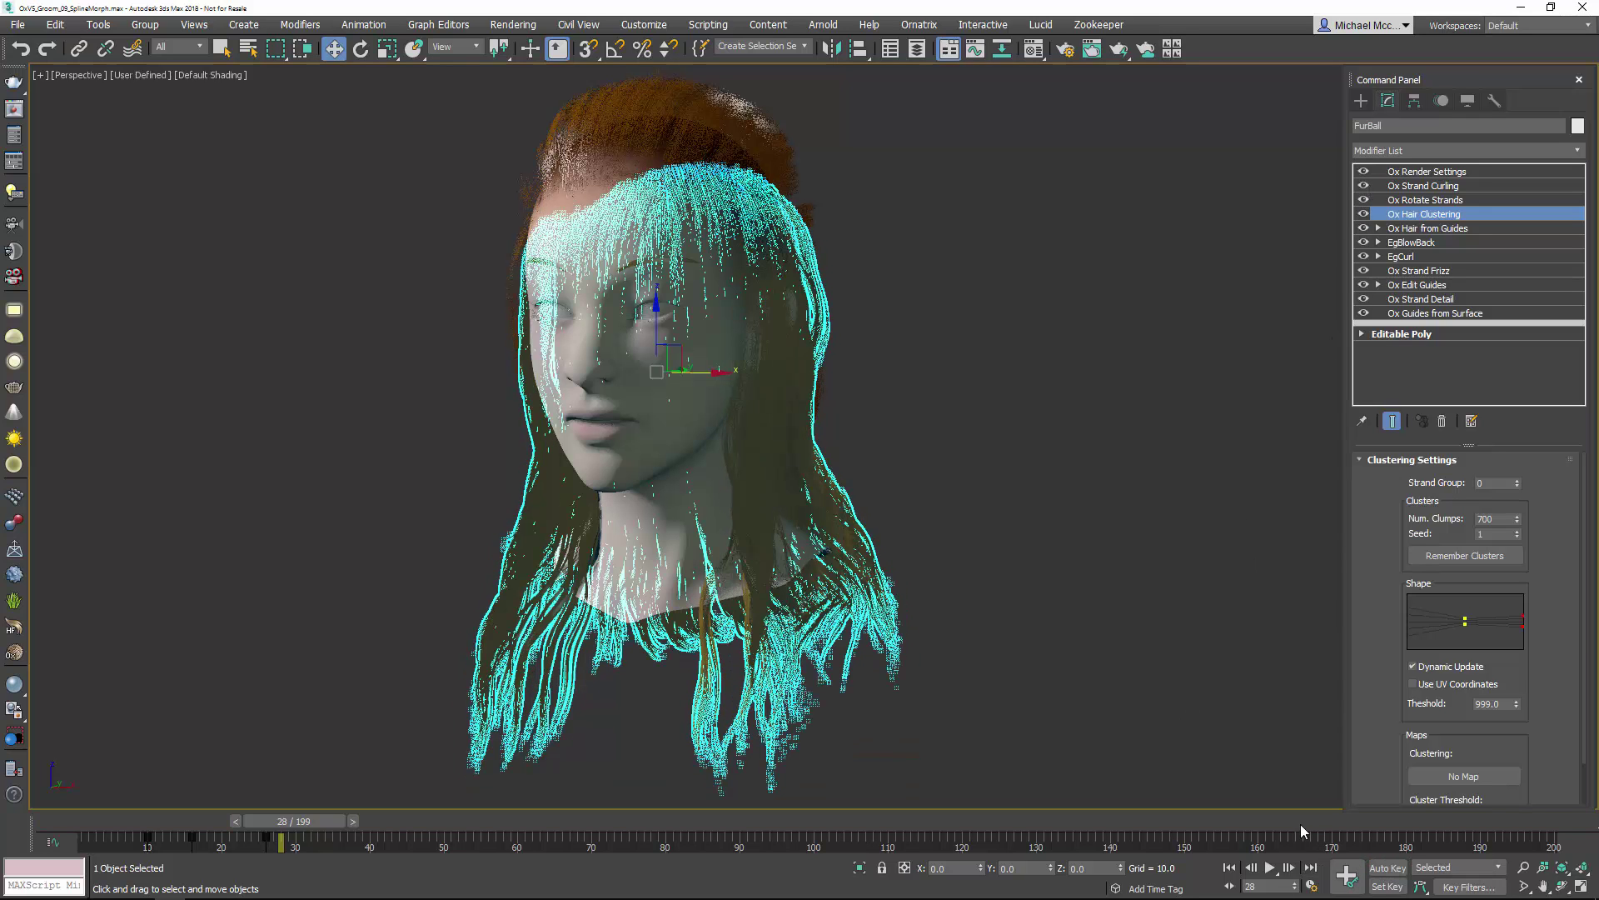
pyautogui.click(806, 767)
pyautogui.moveTo(271, 820); pyautogui.dragTo(119, 800)
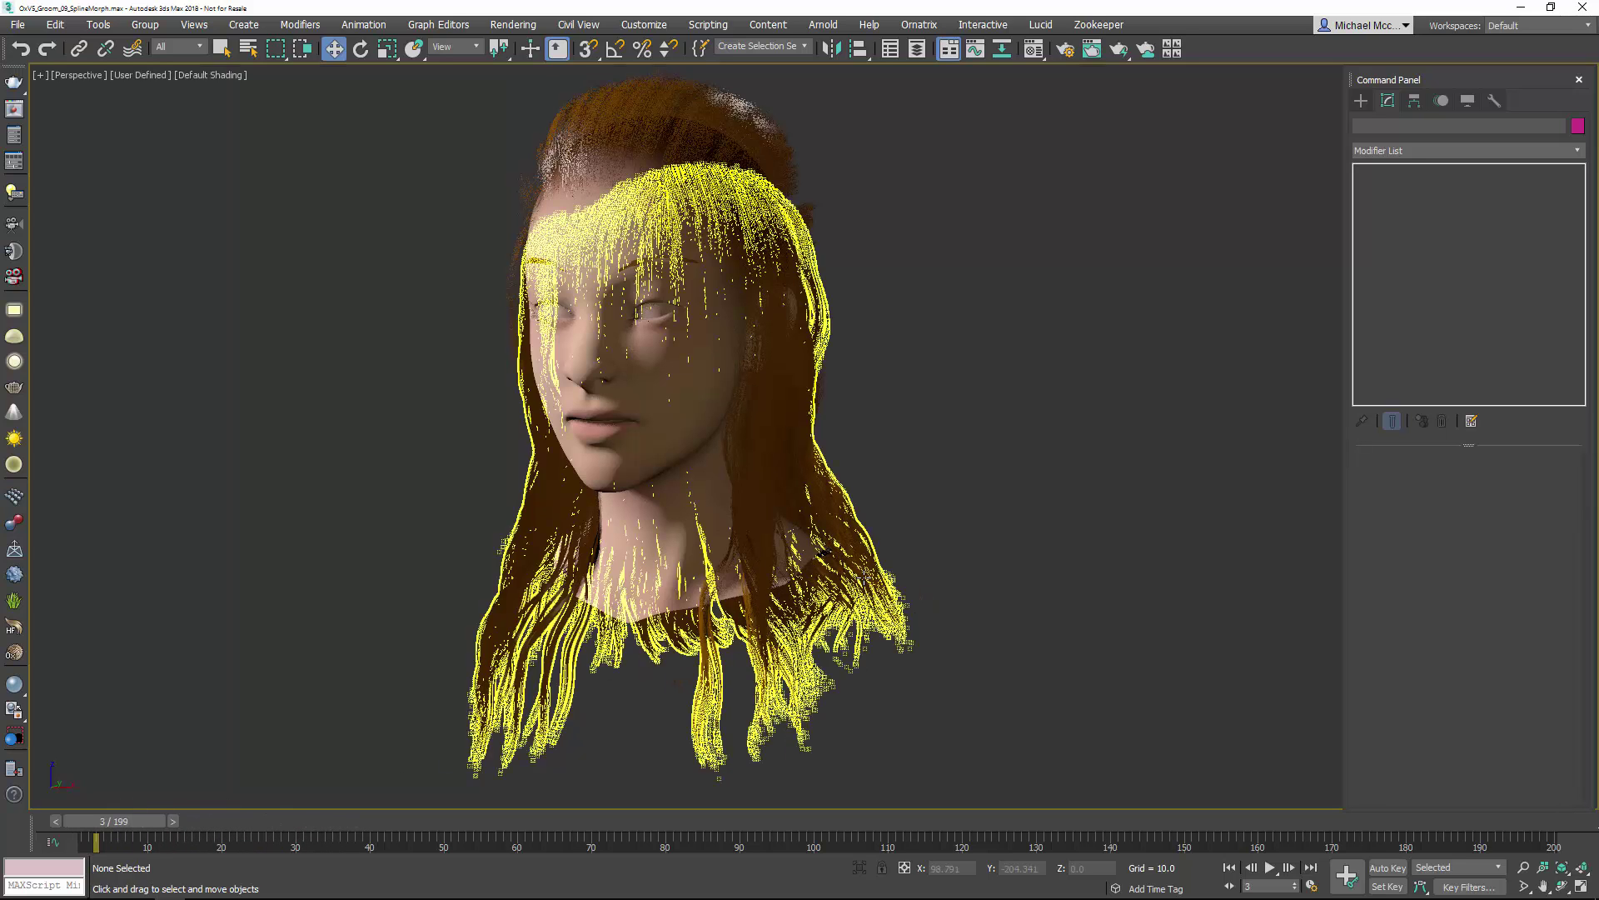
pyautogui.click(842, 589)
pyautogui.moveTo(1023, 578)
pyautogui.keyDown('alt'); pyautogui.mouseDown(button='middle')
pyautogui.moveTo(1032, 607)
pyautogui.moveTo(1004, 597)
pyautogui.mouseUp(button='middle'); pyautogui.keyUp('alt')
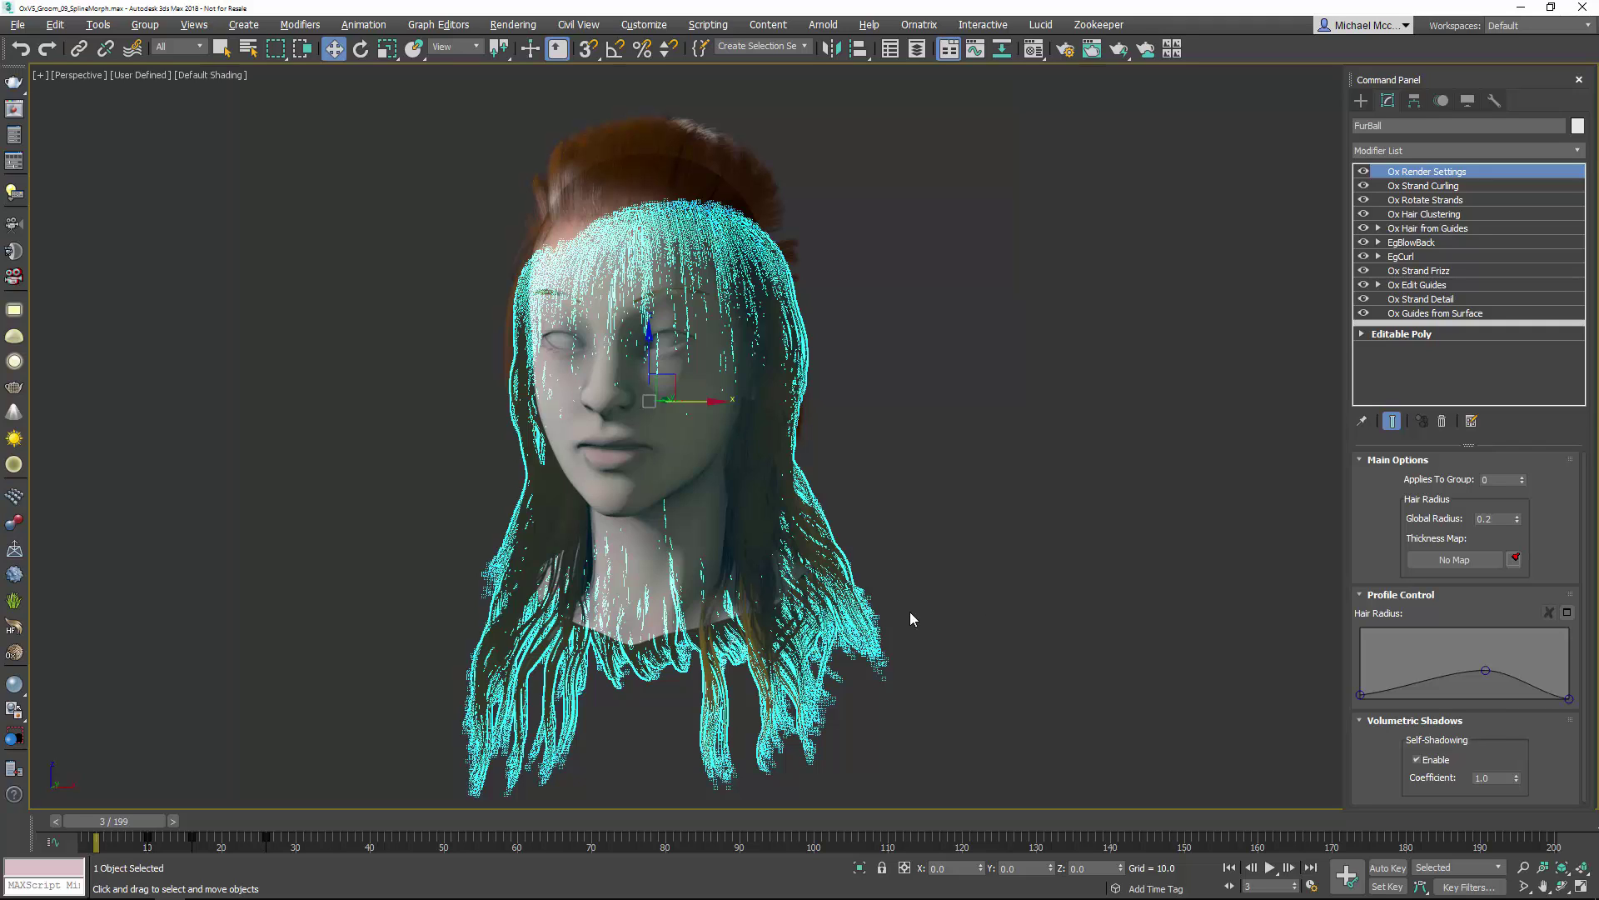
pyautogui.moveTo(133, 819); pyautogui.dragTo(328, 826)
pyautogui.press('w')
pyautogui.keyDown('alt'); pyautogui.moveTo(963, 586); pyautogui.dragTo(916, 570, button='middle'); pyautogui.keyUp('alt')
# Step: Compare the guides and Apply Amount of the EgCurl and EgBlowBack modifiers at frame 28
pyautogui.click(1403, 257)
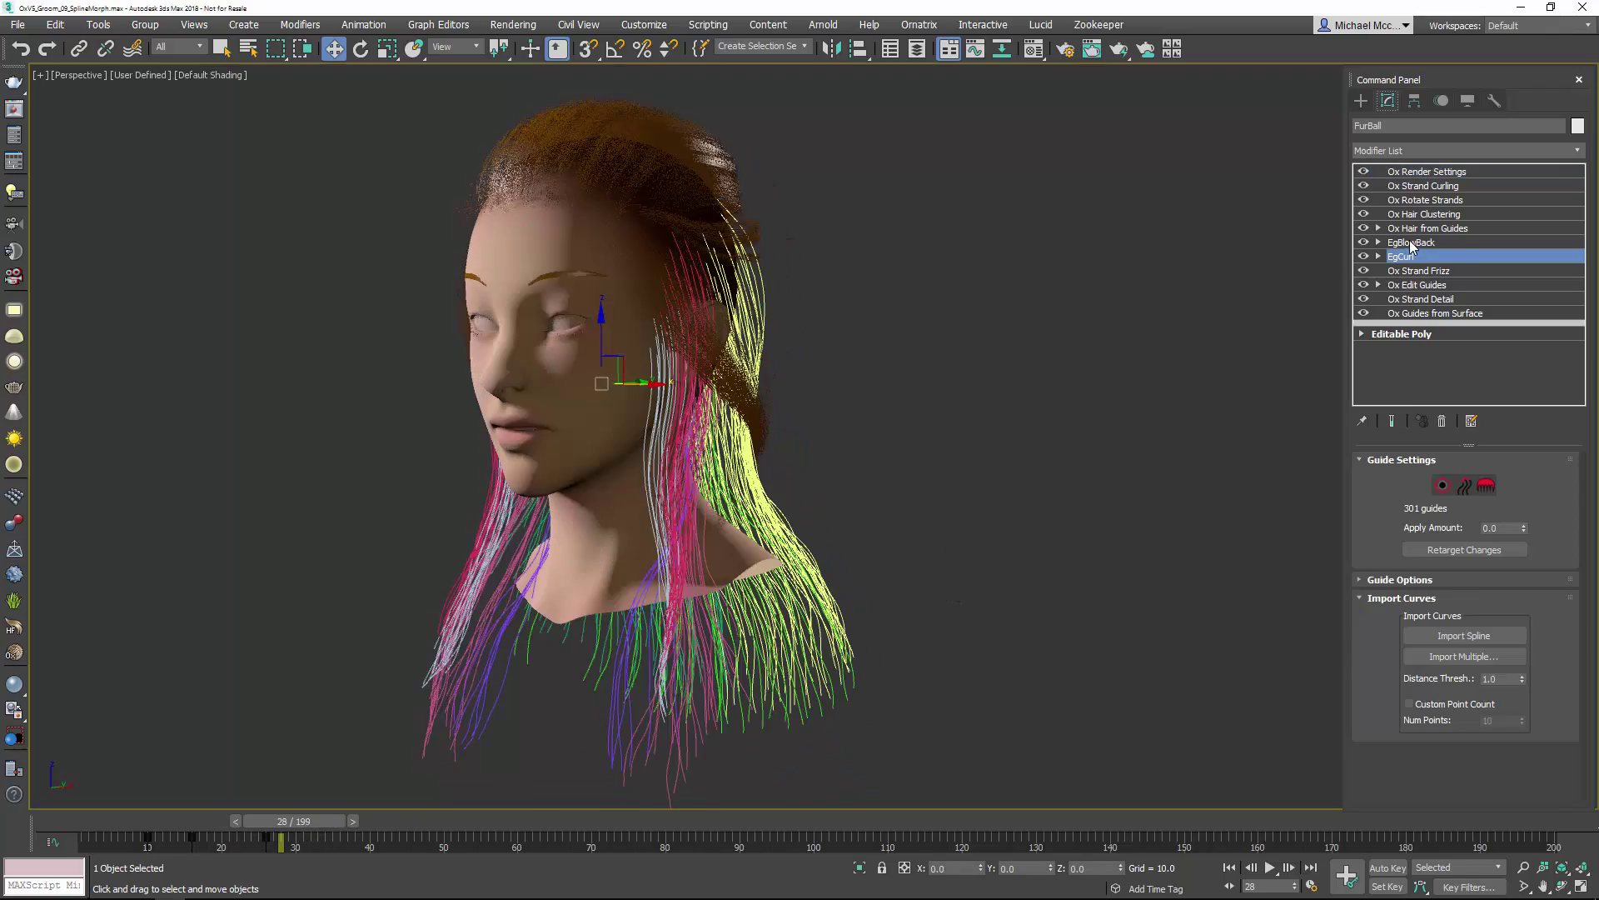
pyautogui.click(1411, 243)
pyautogui.click(1414, 258)
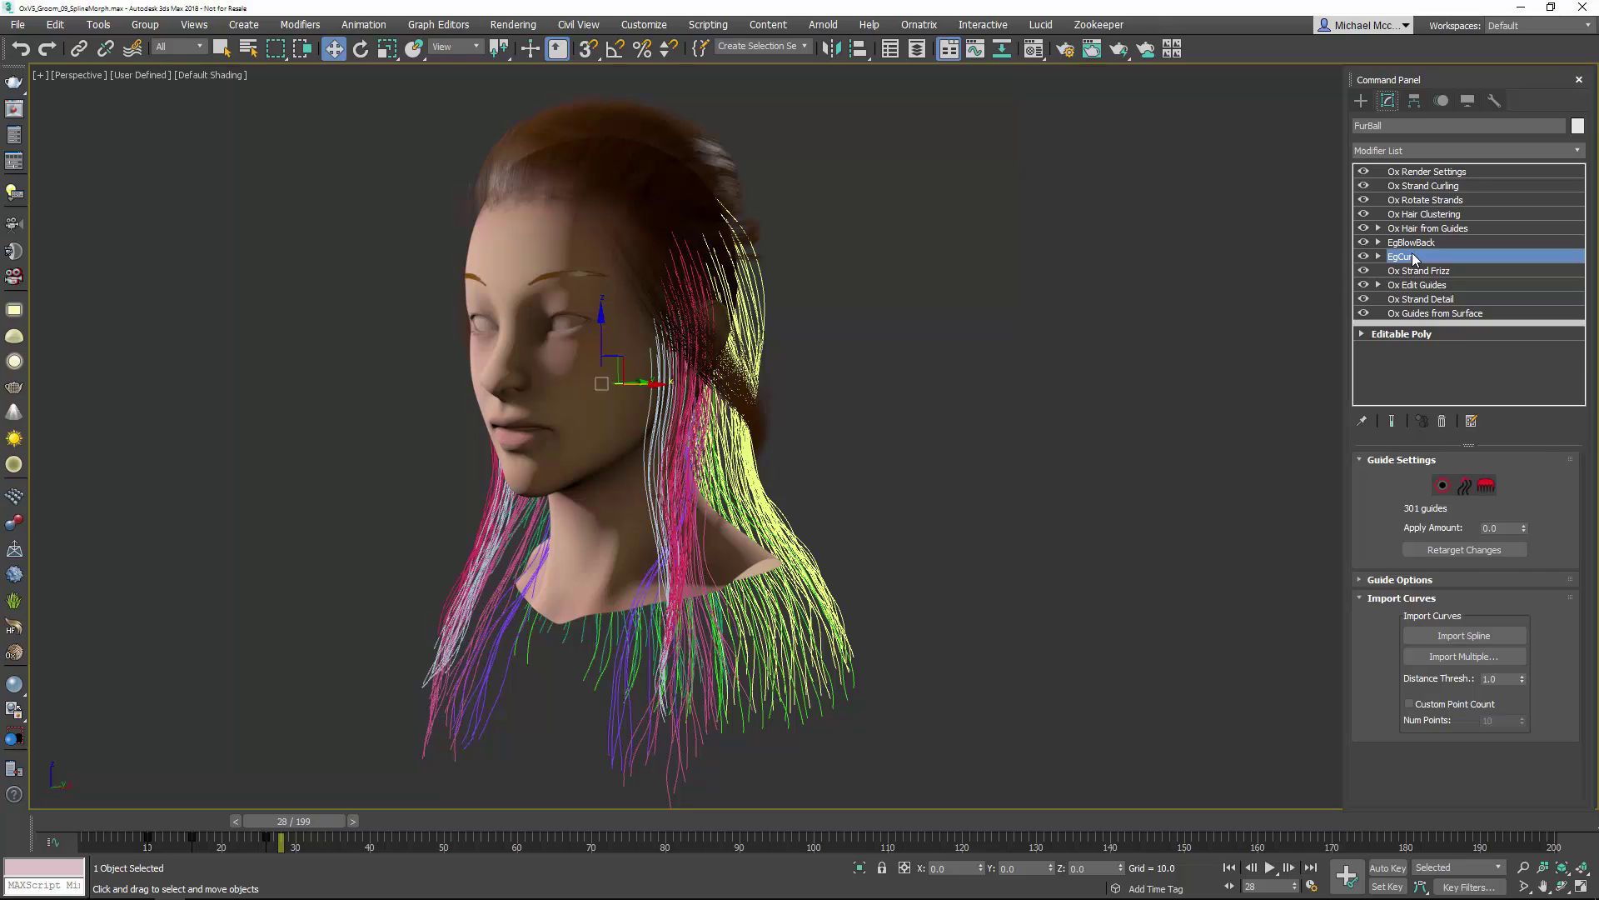
# Step: Return to the Ox Render Settings modifier, deselect the hair and examine the finished groom from the front
pyautogui.click(1427, 171)
pyautogui.click(984, 395)
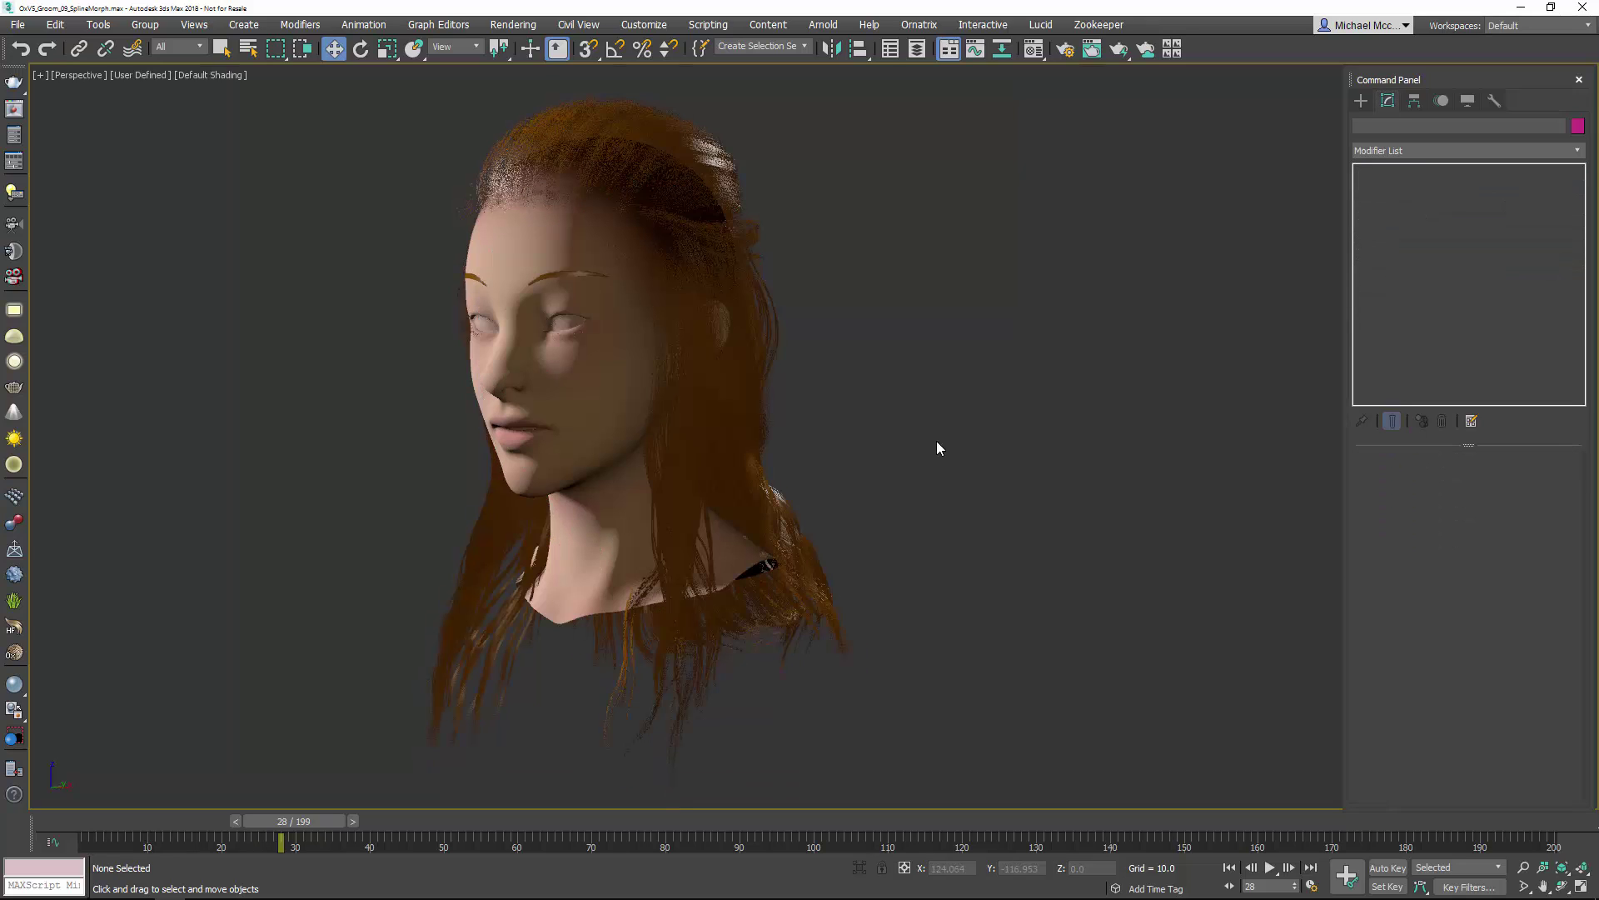
pyautogui.keyDown('alt'); pyautogui.moveTo(937, 449); pyautogui.dragTo(1014, 482, button='middle'); pyautogui.keyUp('alt')
pyautogui.moveTo(925, 450); pyautogui.dragTo(897, 524, button='middle')
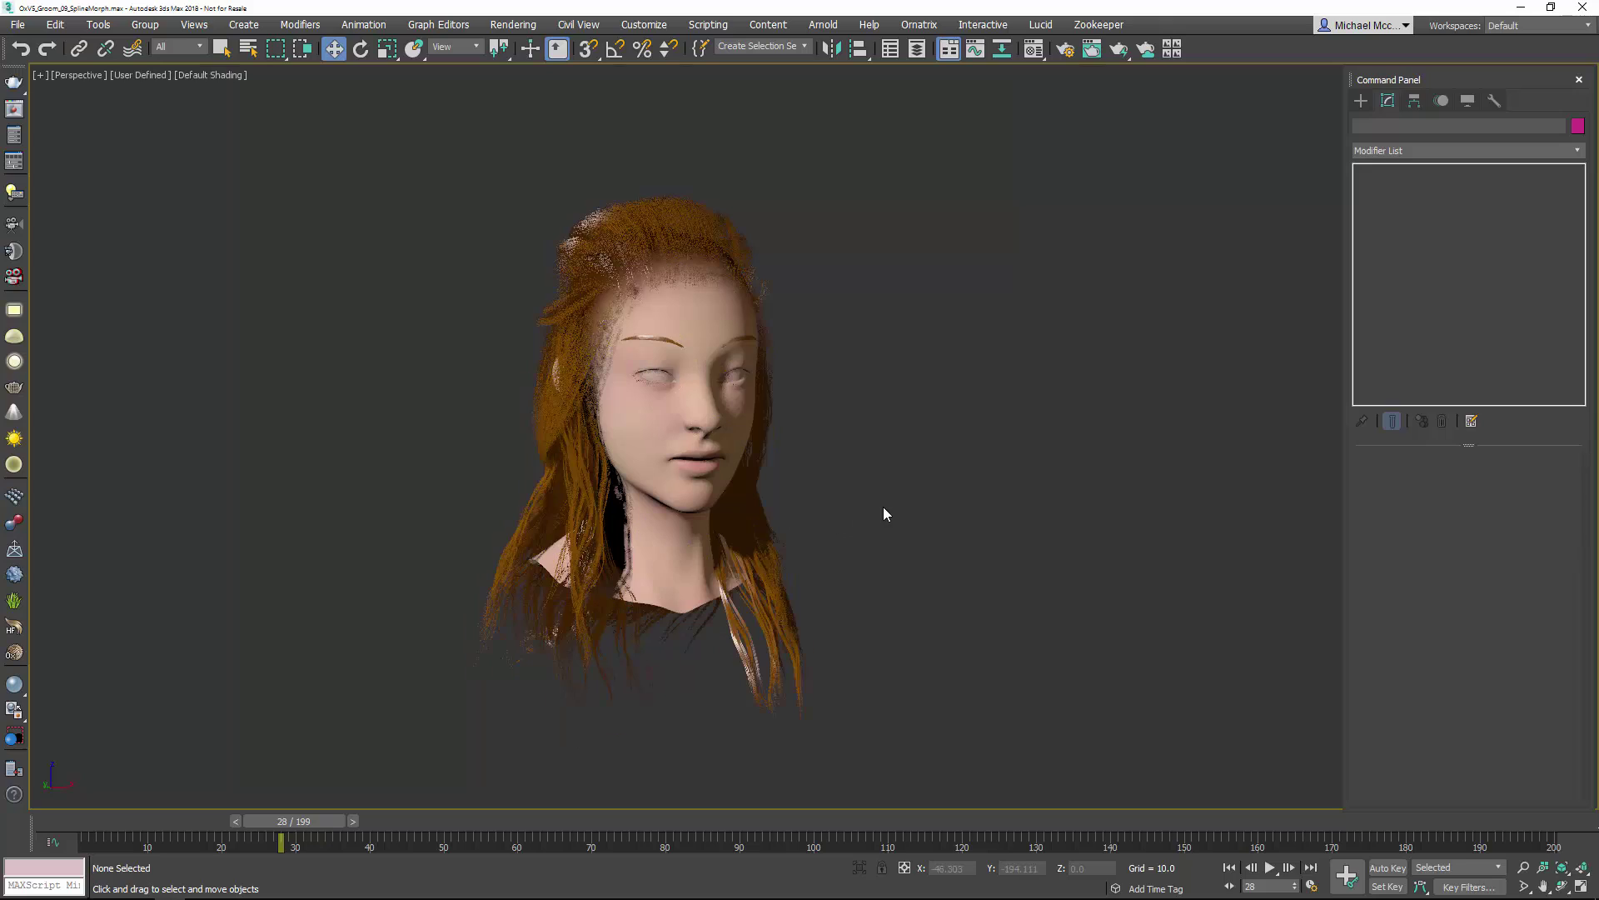